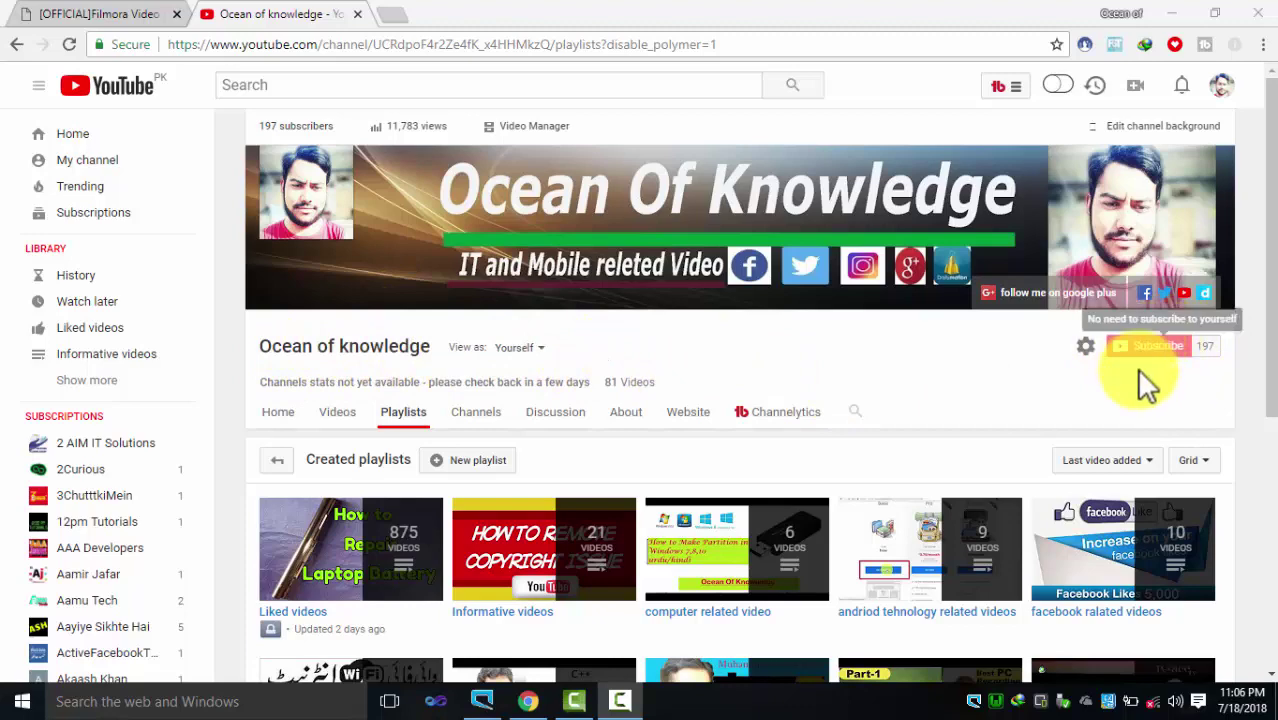
Look through the created playlists on the Ocean of knowledge YouTube channel page.
{"action": "scroll", "coordinate": [1262, 280], "scroll_direction": "down", "scroll_amount": 1}
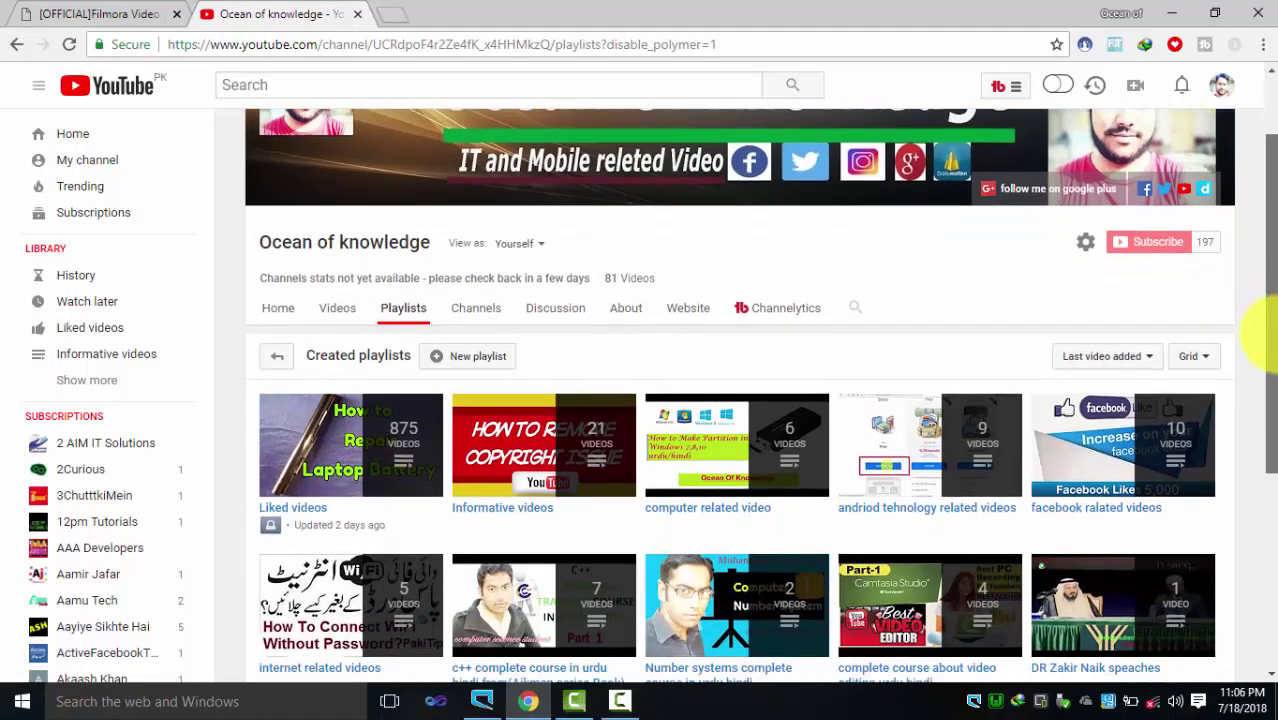
{"action": "left_click_drag", "start_coordinate": [1268, 340], "coordinate": [1268, 400]}
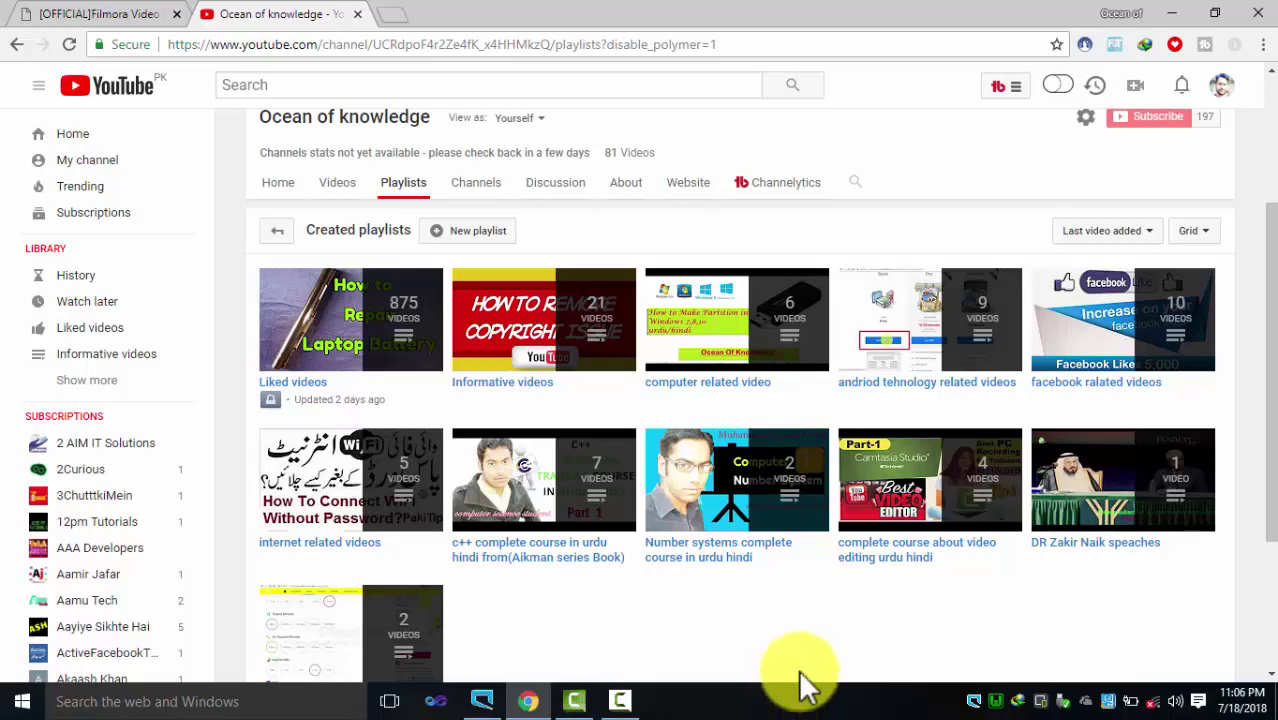
{"action": "left_click_drag", "start_coordinate": [1272, 462], "coordinate": [1255, 309]}
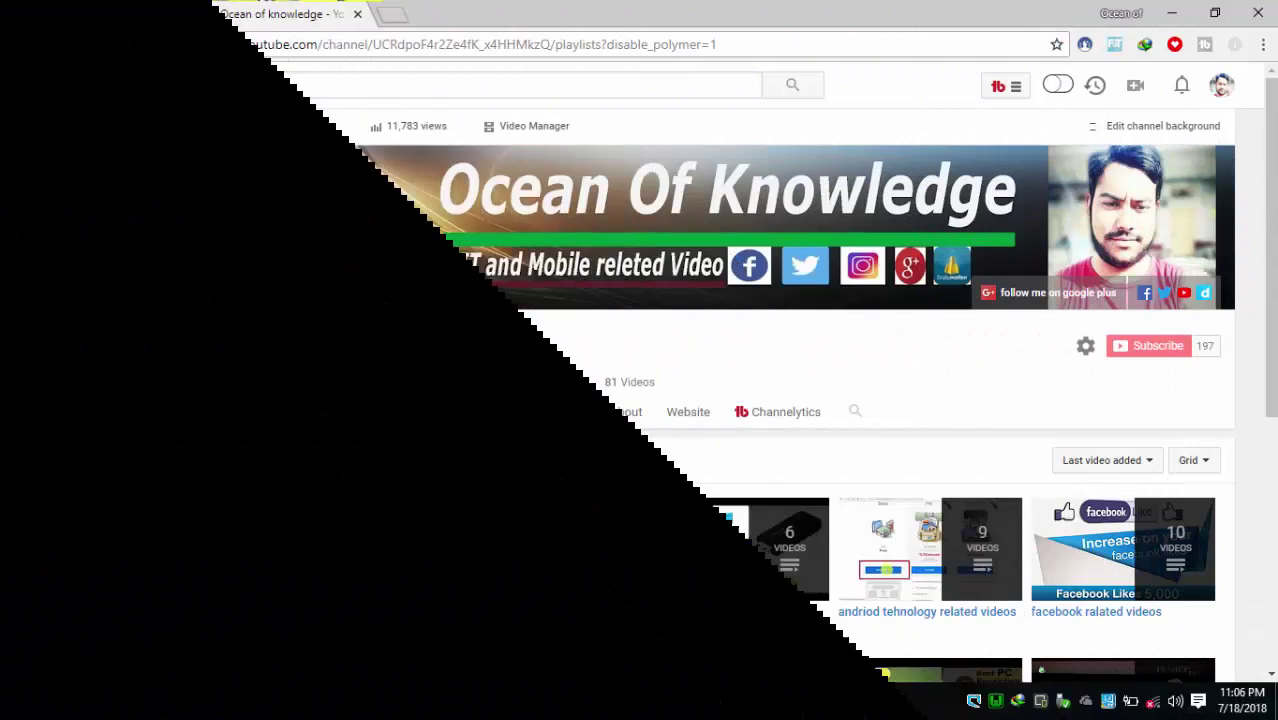
View the official Filmora Video Editor download page.
{"action": "left_click", "coordinate": [120, 14]}
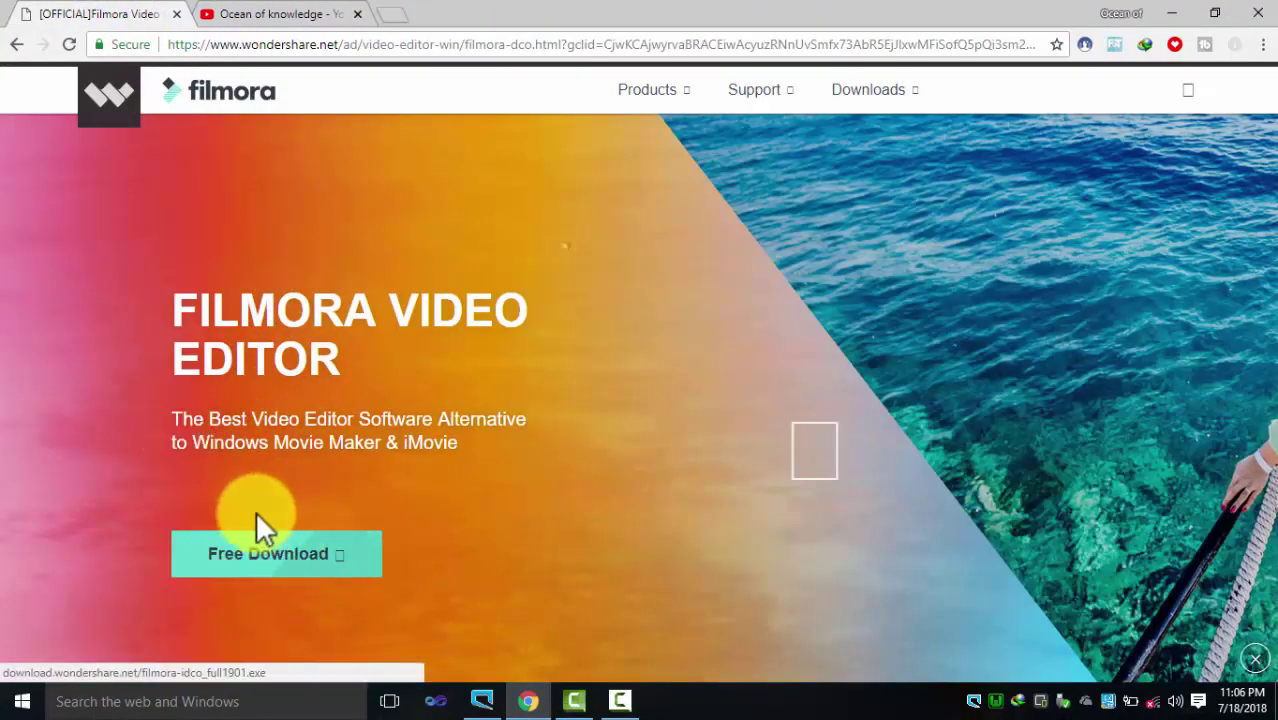
{"action": "left_click", "coordinate": [621, 702]}
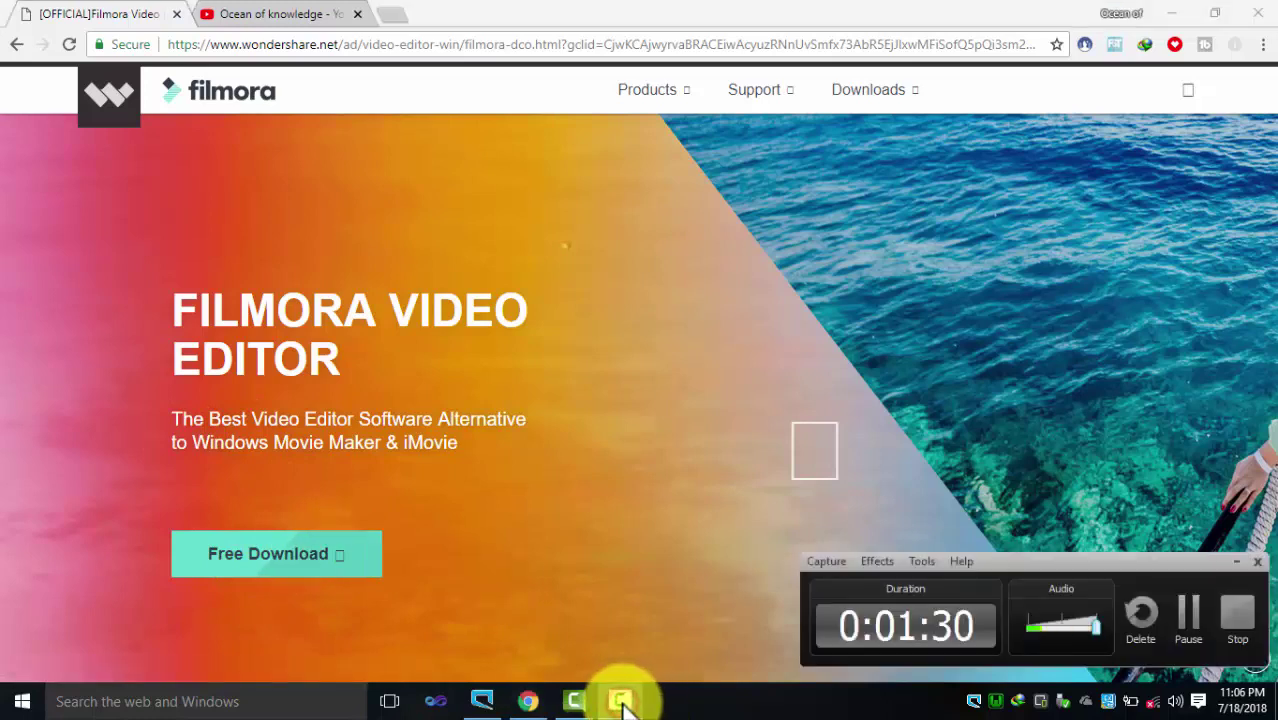
{"action": "left_click", "coordinate": [621, 702]}
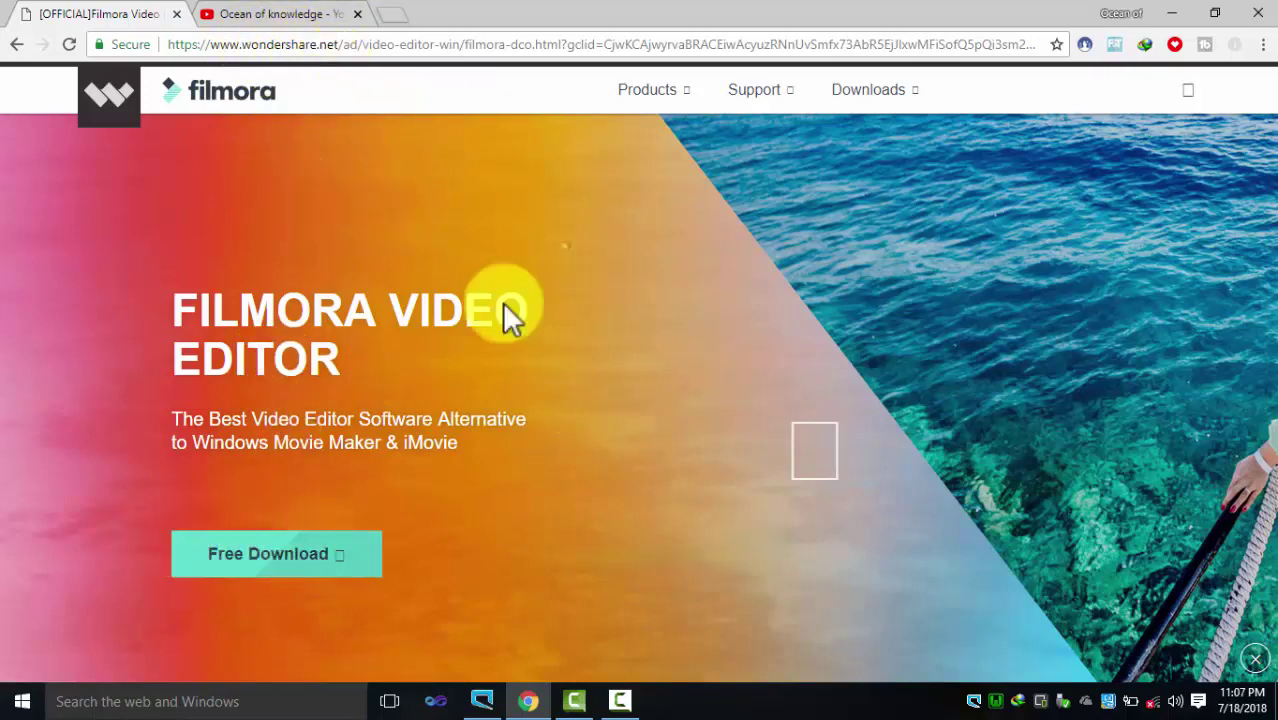
Clear the open windows off the desktop and launch Wondershare Filmora.
{"action": "left_click", "coordinate": [1171, 14]}
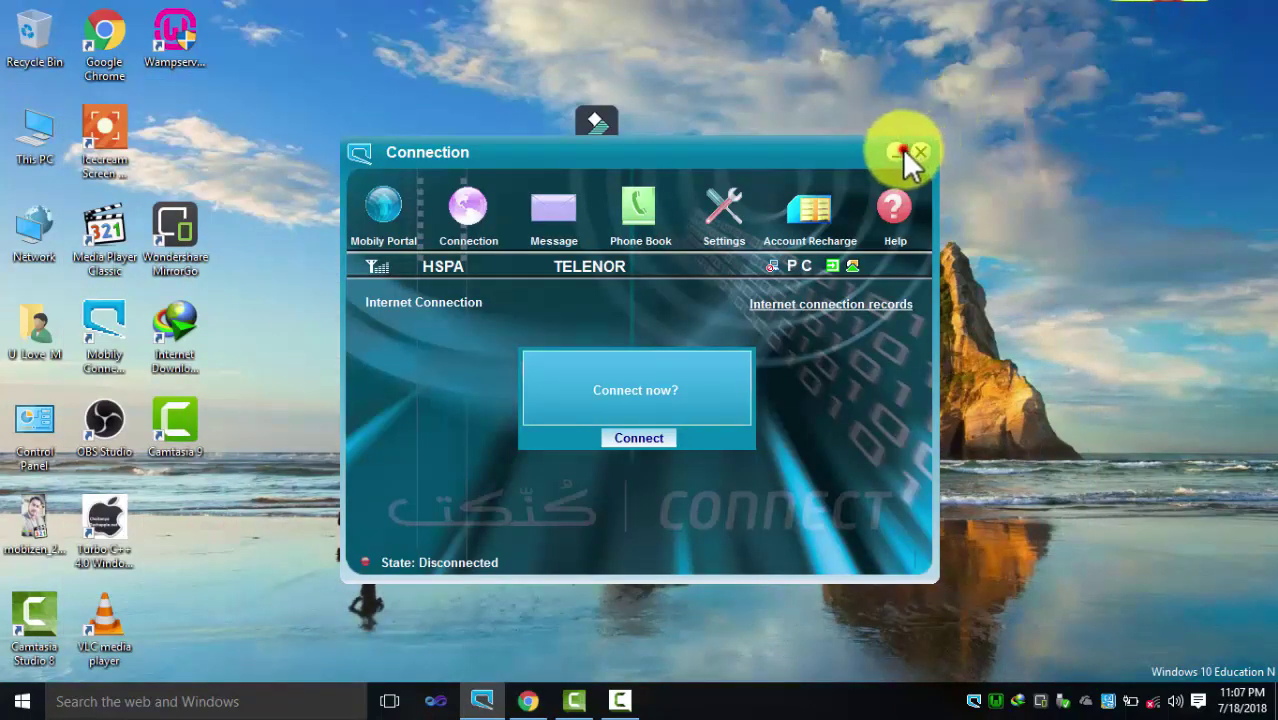
{"action": "left_click", "coordinate": [910, 150]}
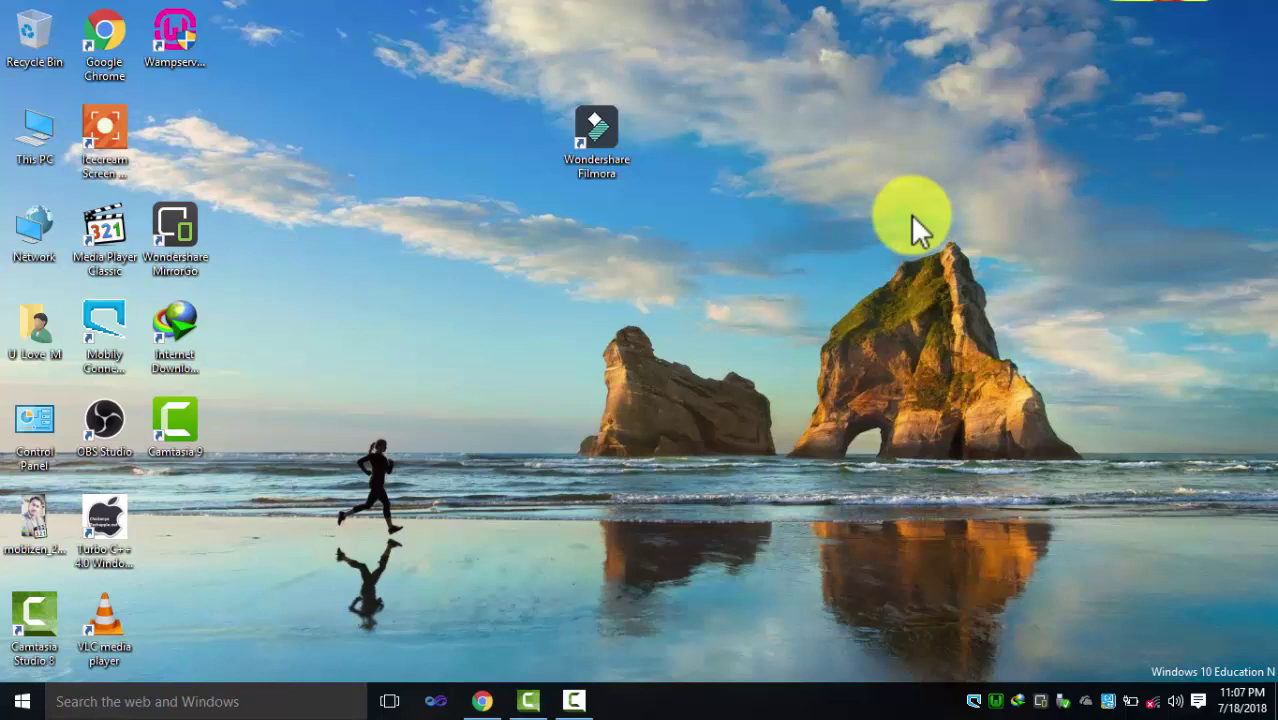
{"action": "right_click", "coordinate": [602, 160]}
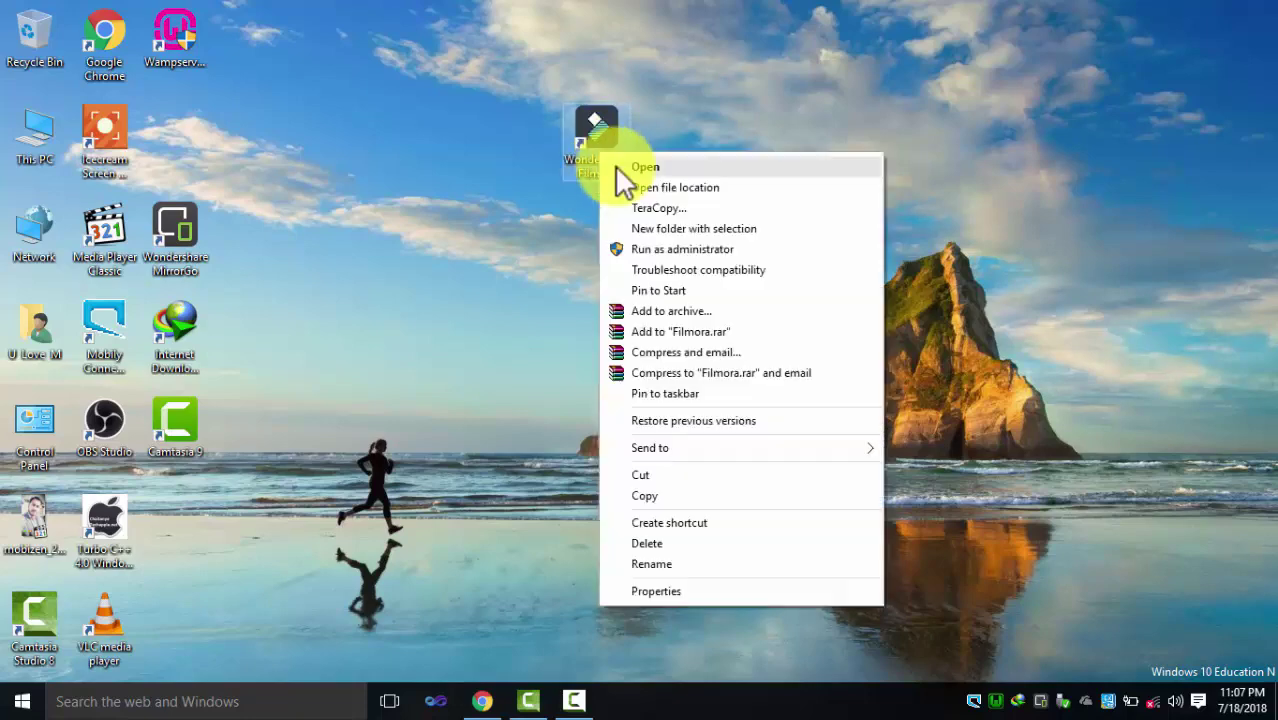
{"action": "left_click", "coordinate": [629, 168]}
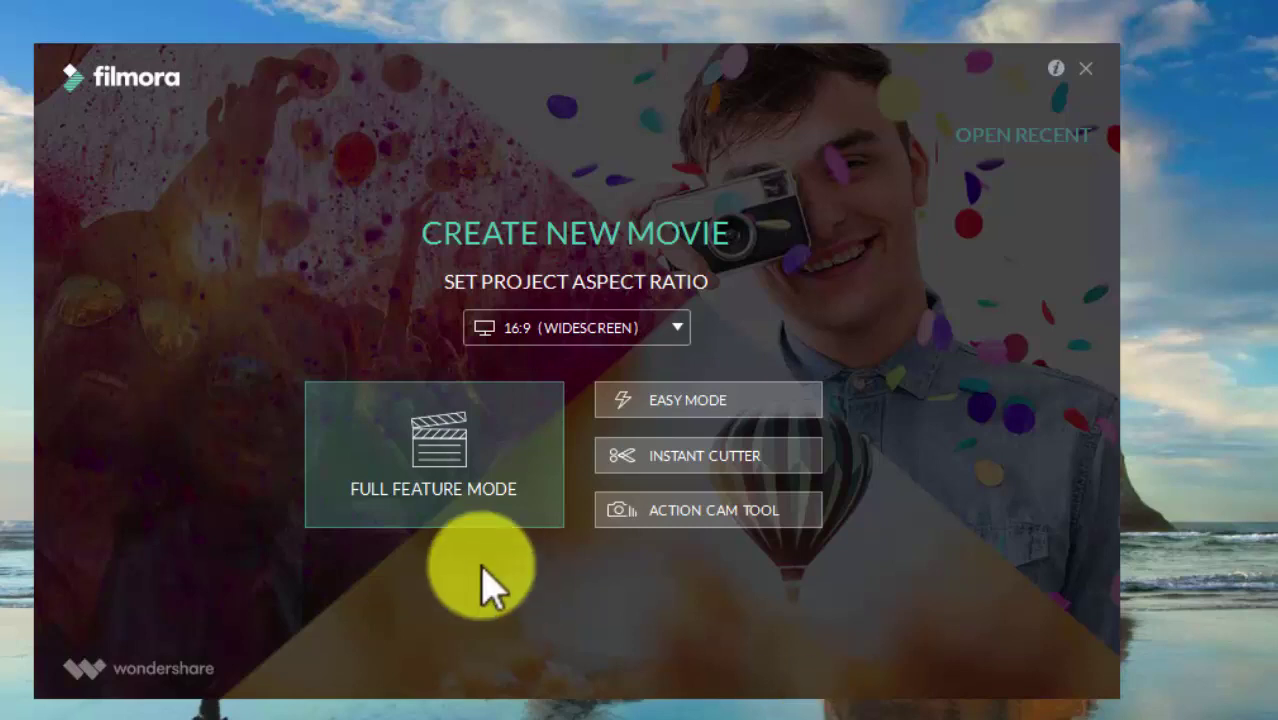
Create a new movie with the 16:9 (Widescreen) aspect ratio in Full Feature Mode and dismiss the startup notice.
{"action": "left_click", "coordinate": [625, 338]}
{"action": "left_click", "coordinate": [625, 338]}
{"action": "left_click", "coordinate": [628, 335]}
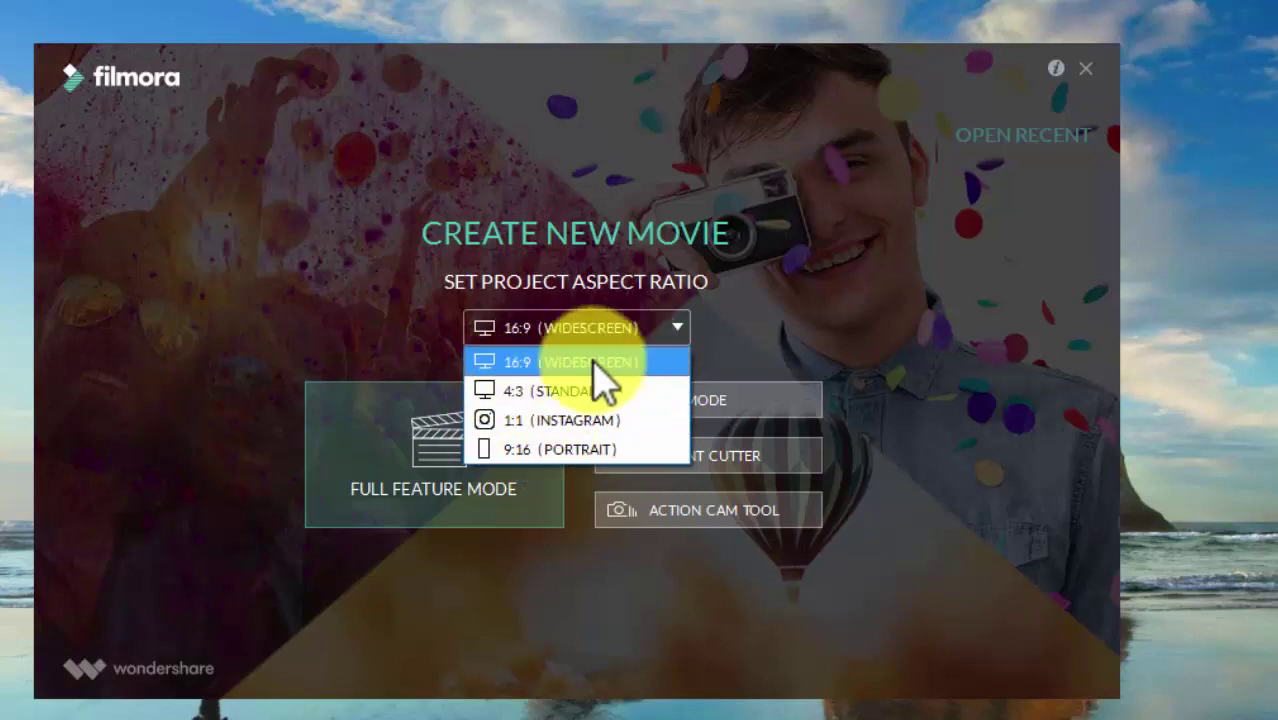
{"action": "left_click", "coordinate": [551, 362]}
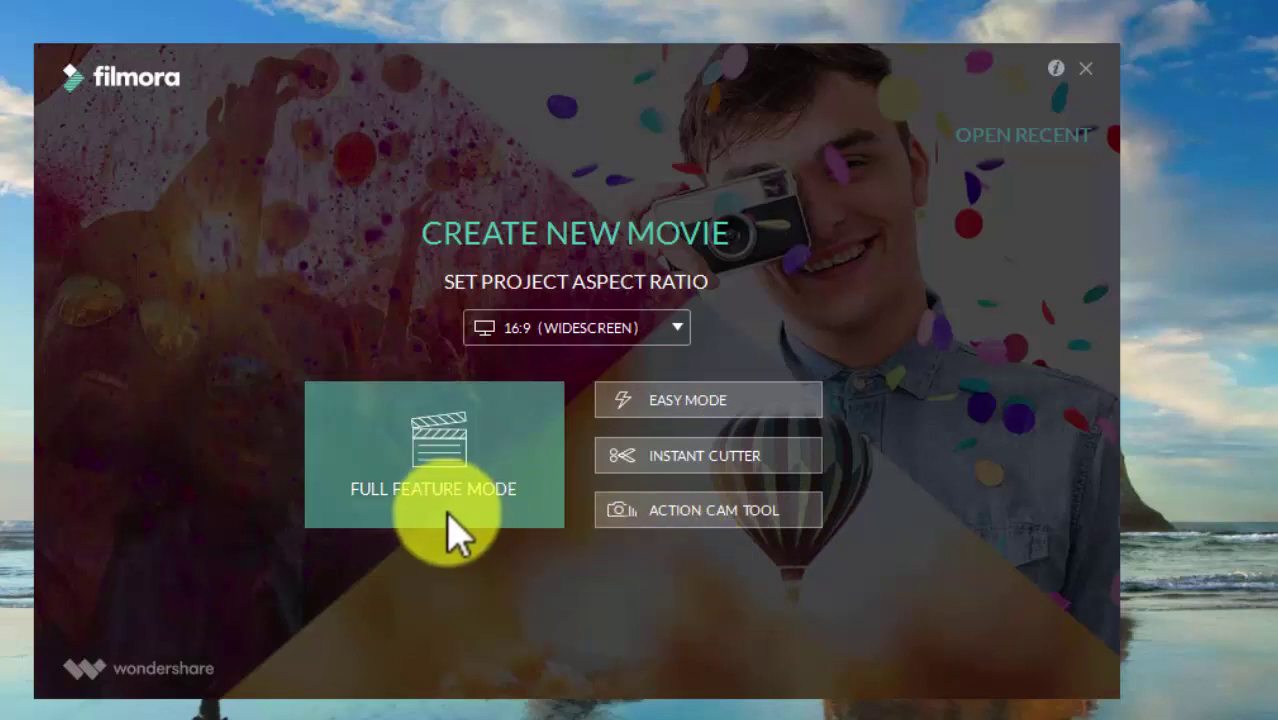
{"action": "left_click", "coordinate": [412, 448]}
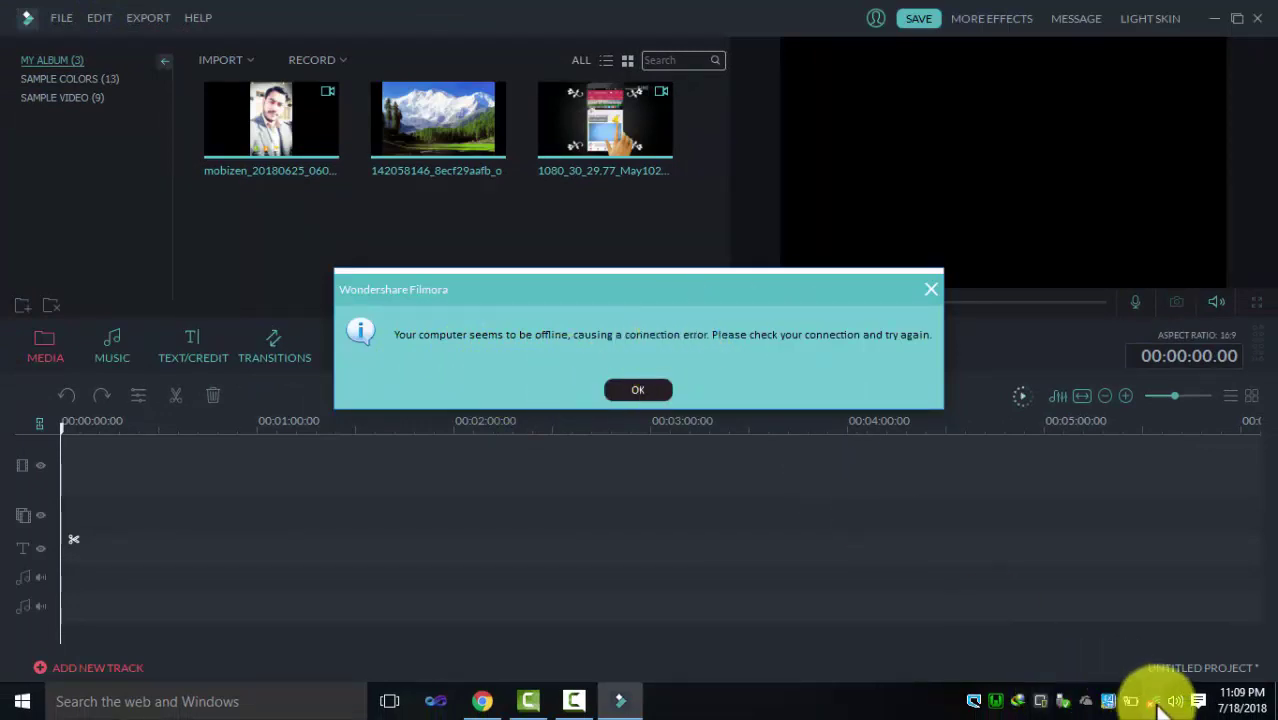
{"action": "left_click", "coordinate": [634, 394]}
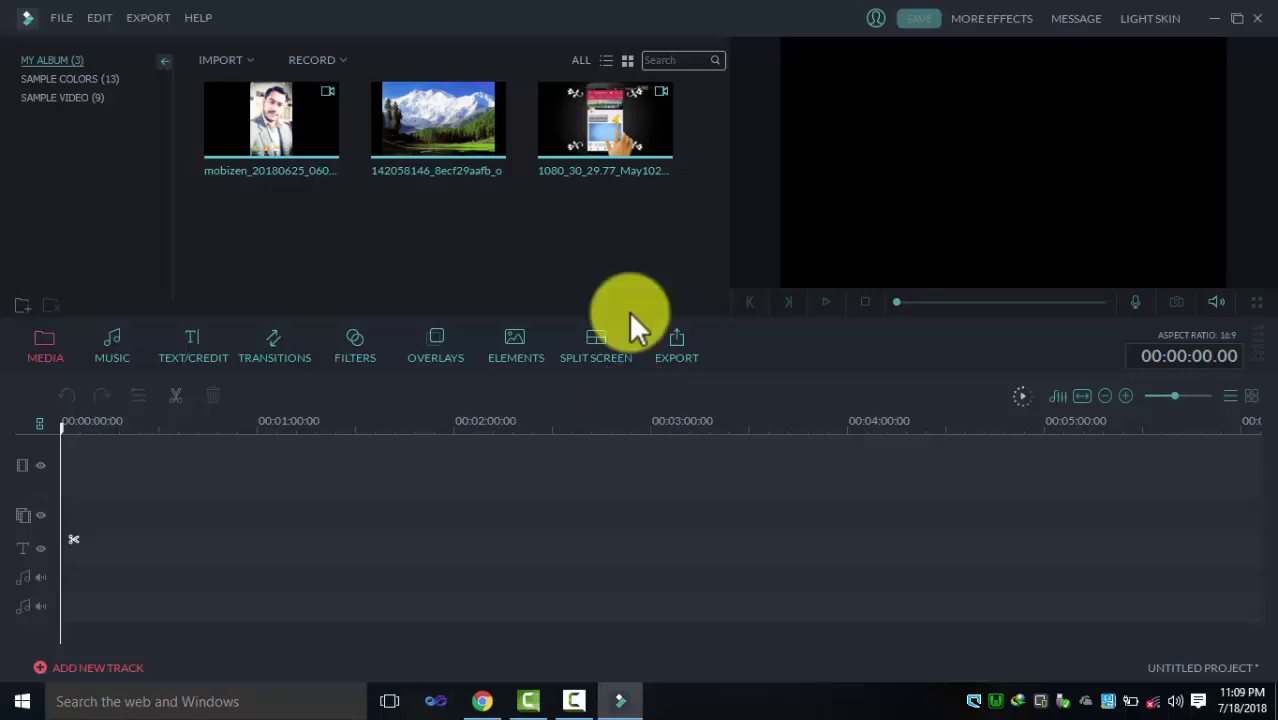
Delete the two videos and the mountain photo from My Album, leaving the media library empty.
{"action": "left_click", "coordinate": [583, 140]}
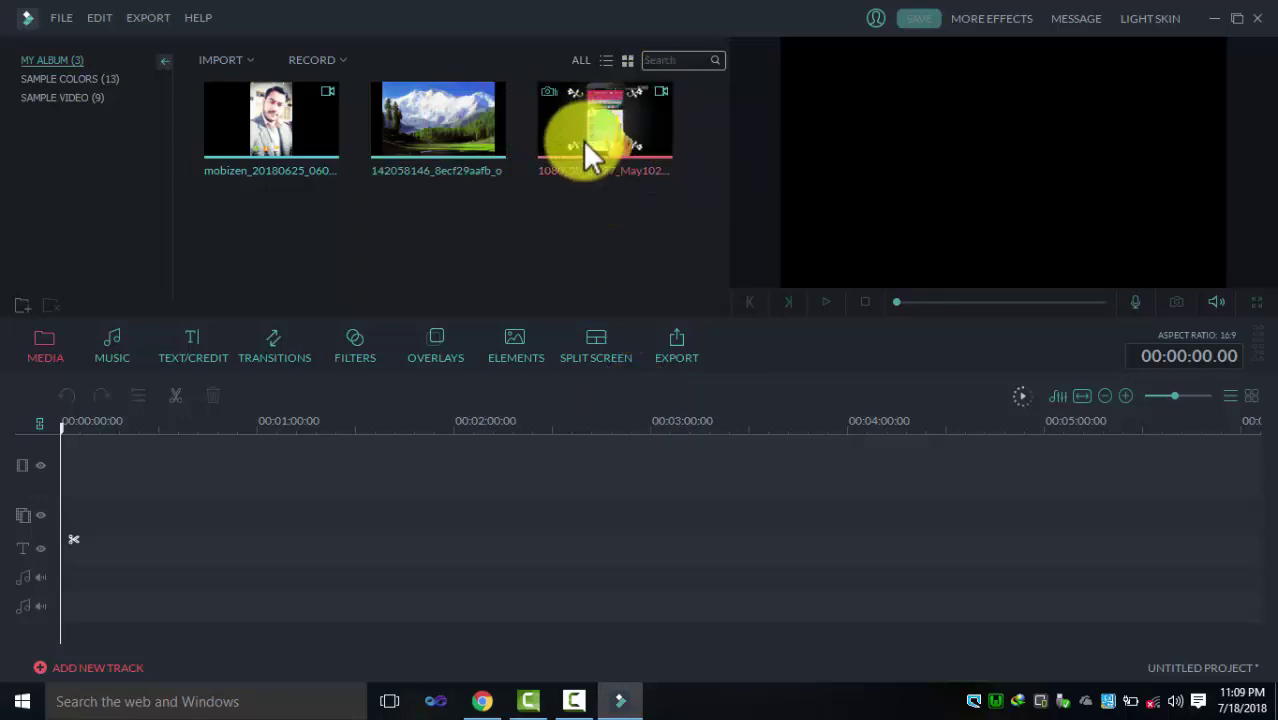
{"action": "right_click", "coordinate": [604, 236]}
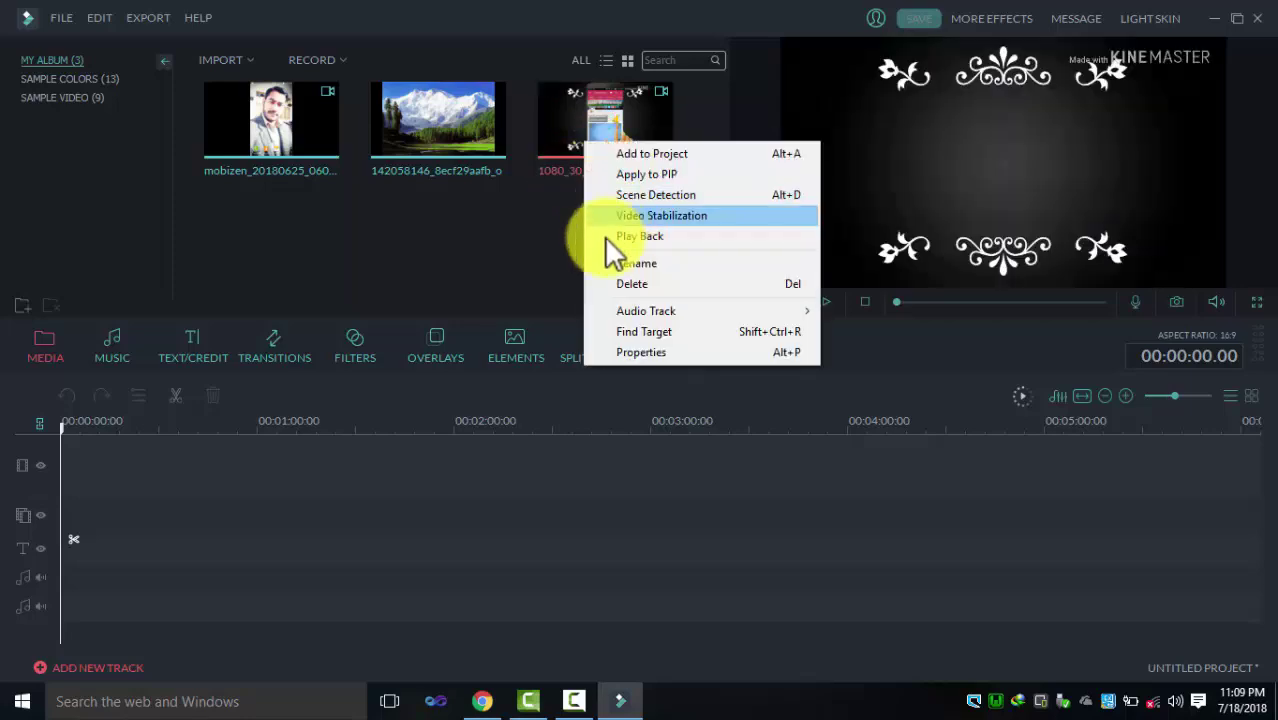
{"action": "left_click", "coordinate": [650, 282]}
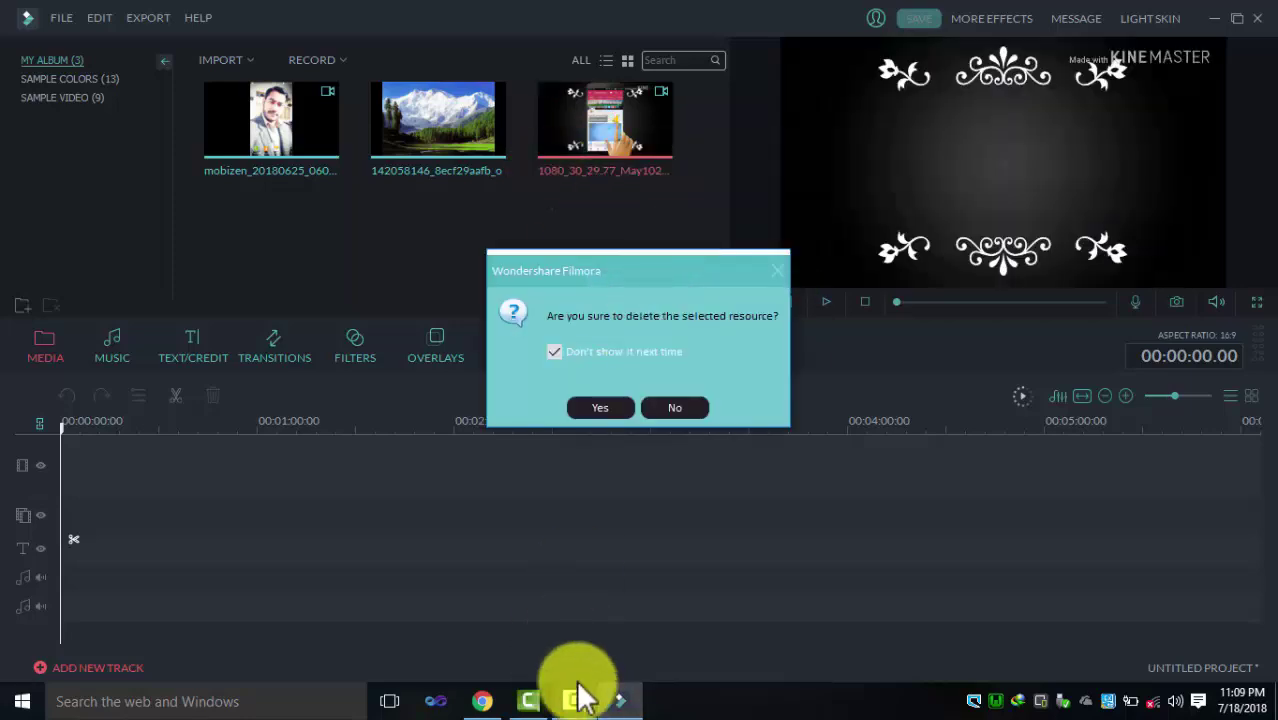
{"action": "left_click", "coordinate": [598, 407]}
{"action": "right_click", "coordinate": [472, 88]}
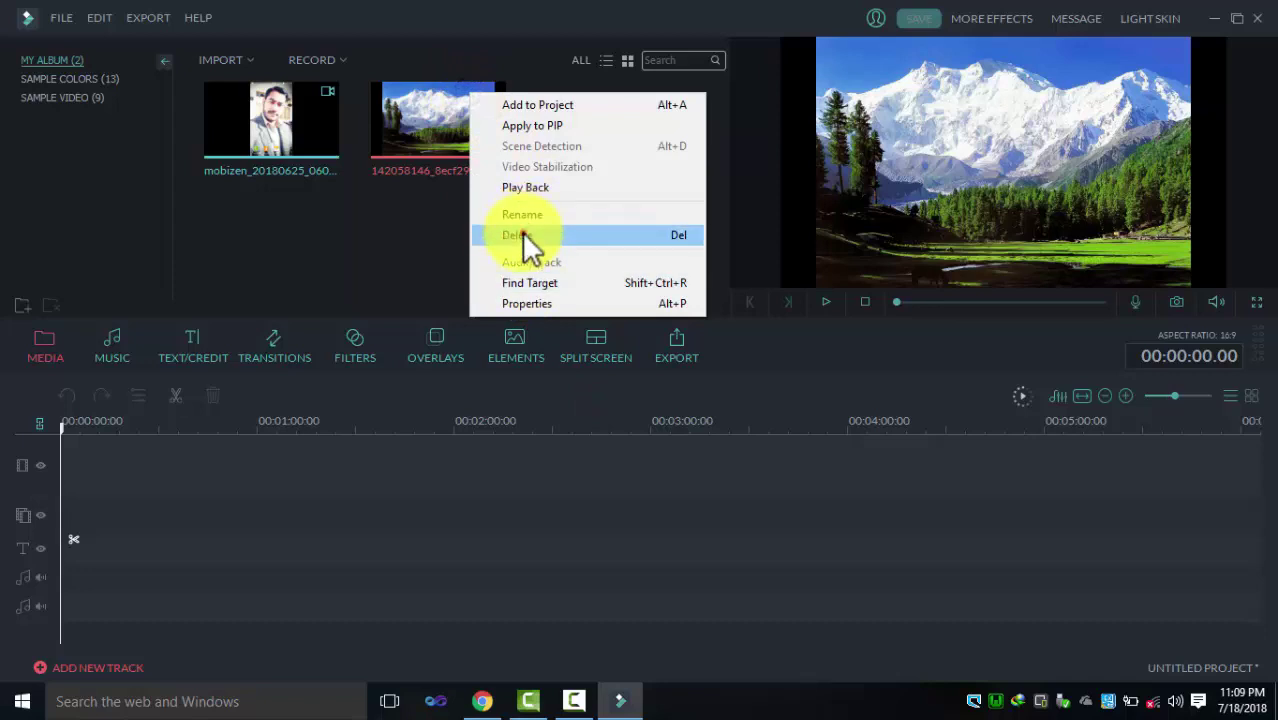
{"action": "left_click", "coordinate": [517, 235]}
{"action": "left_click", "coordinate": [288, 113]}
{"action": "right_click", "coordinate": [289, 115]}
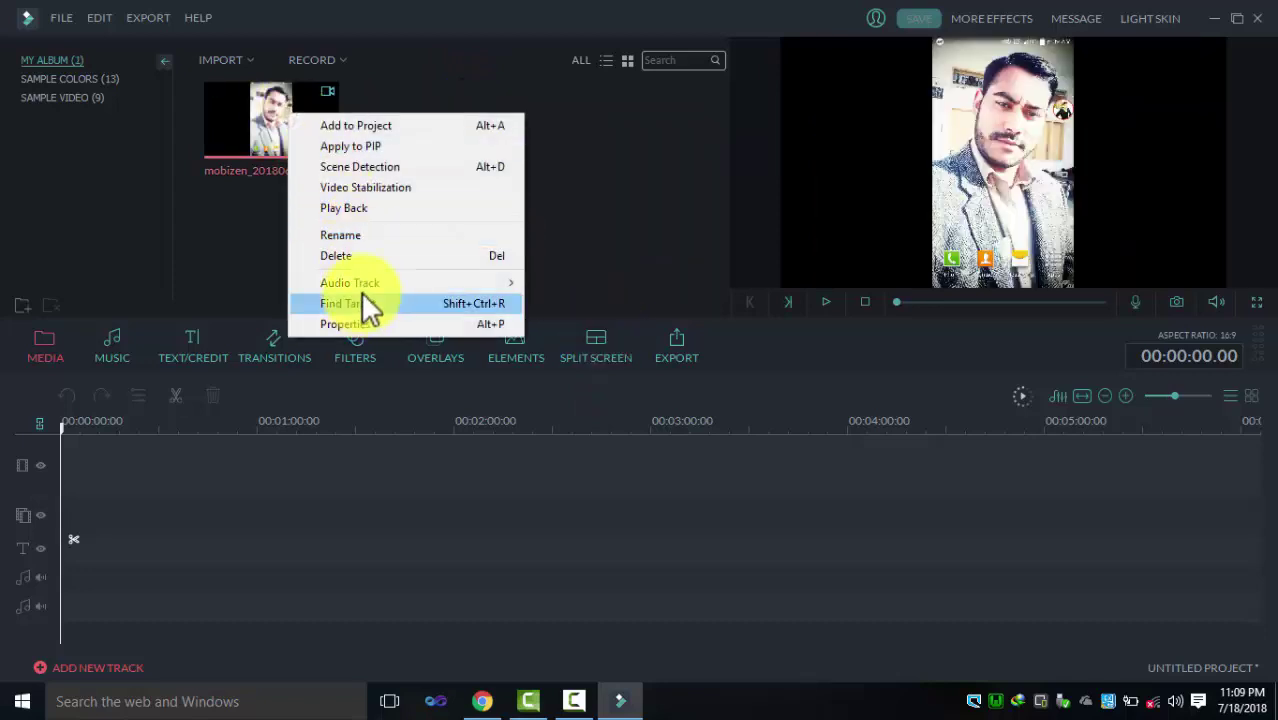
{"action": "left_click", "coordinate": [342, 255]}
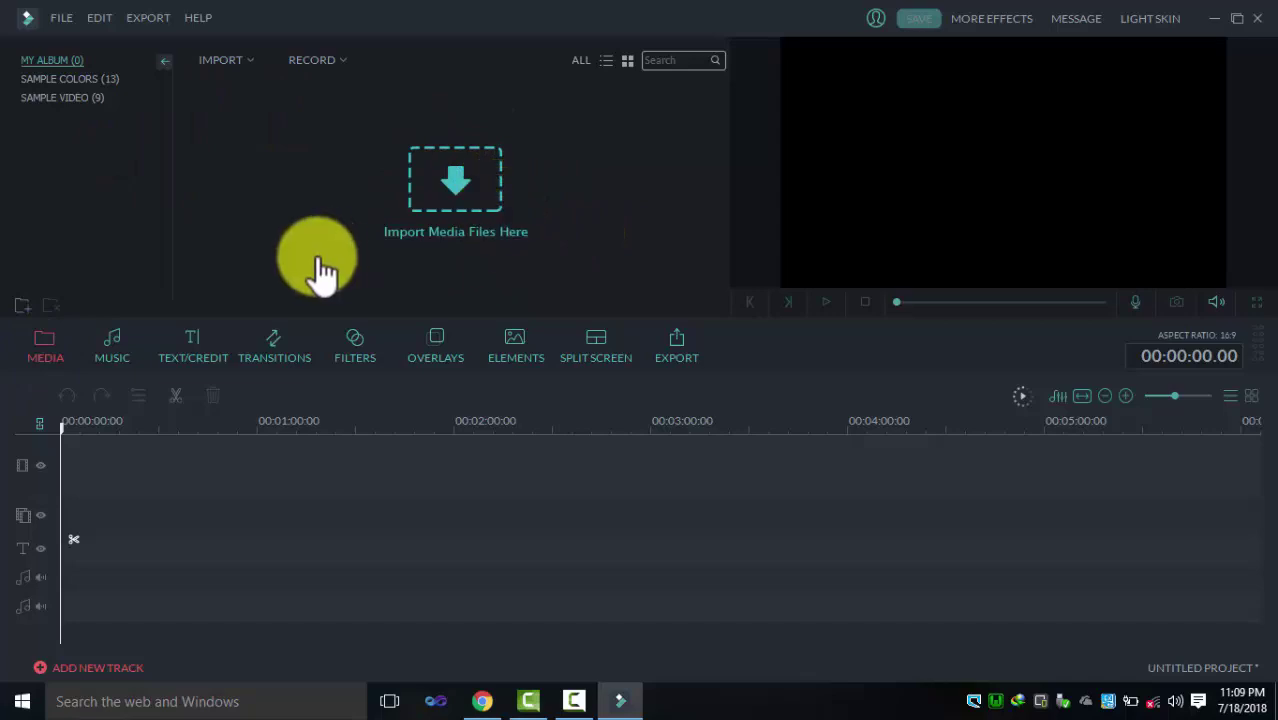
Look through the music, text/credit, transitions, filters, overlays, elements and split screen libraries.
{"action": "left_click", "coordinate": [109, 338]}
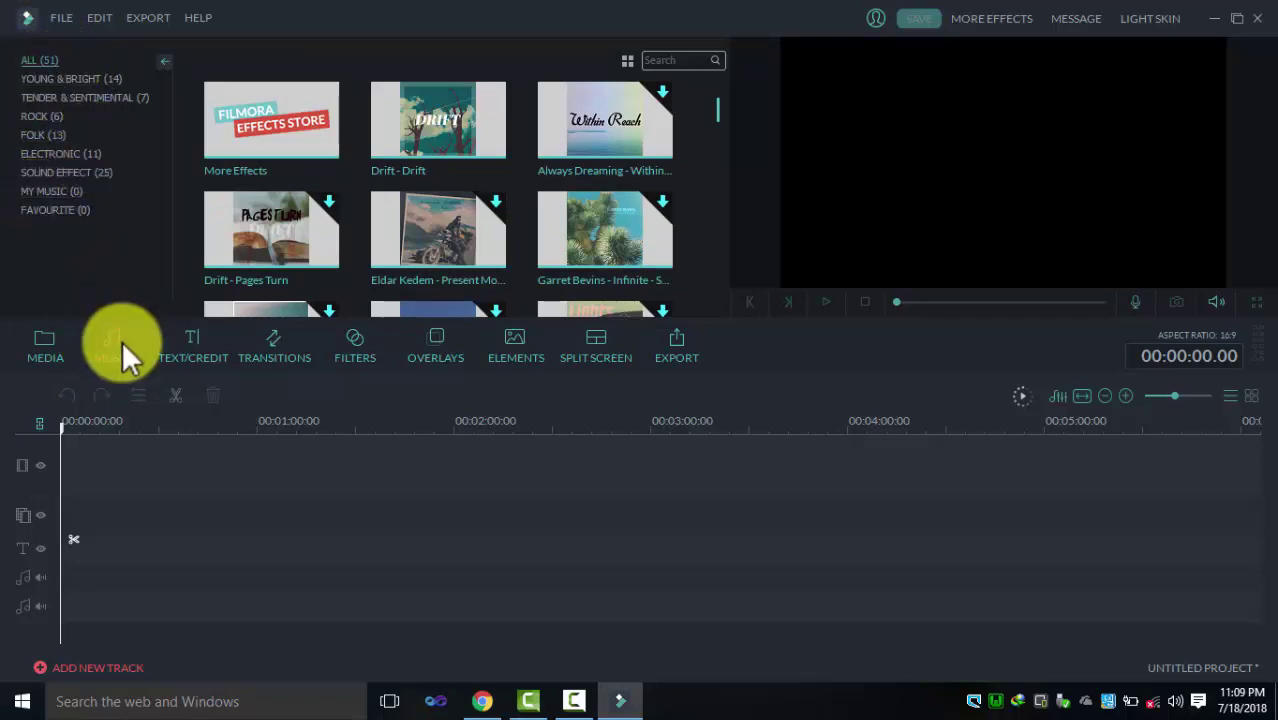
{"action": "left_click", "coordinate": [200, 352]}
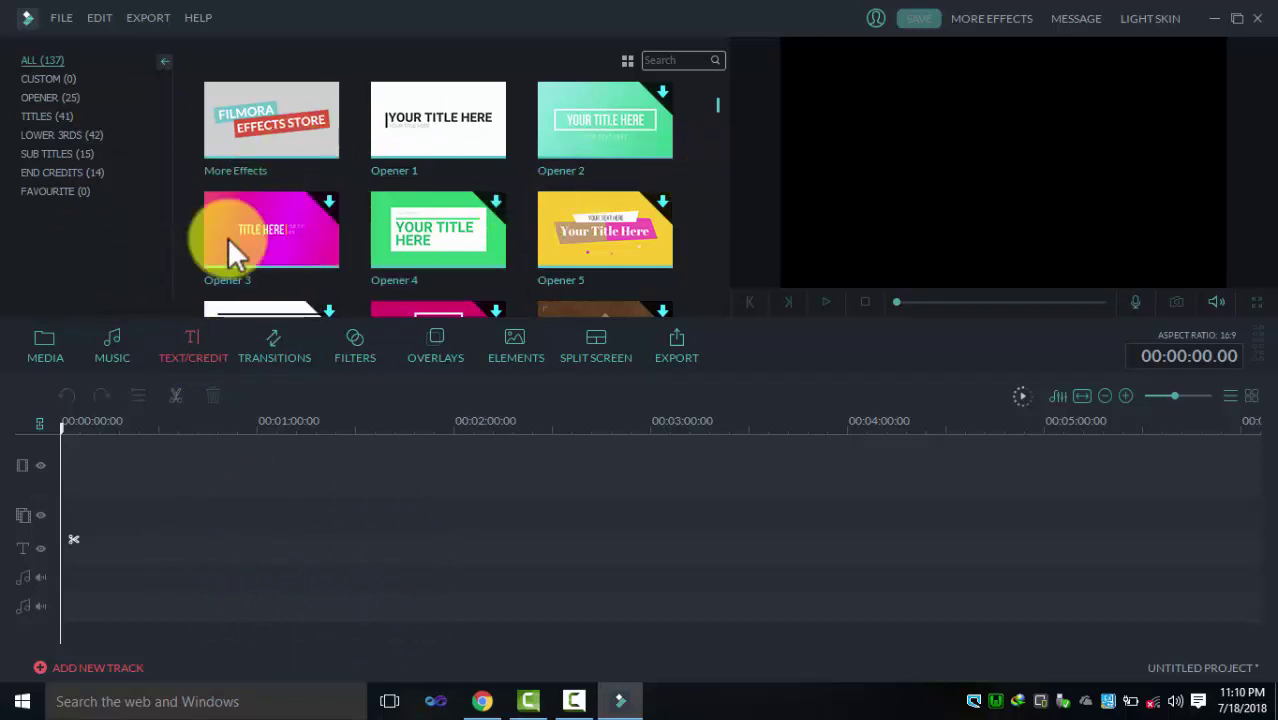
{"action": "left_click", "coordinate": [262, 346]}
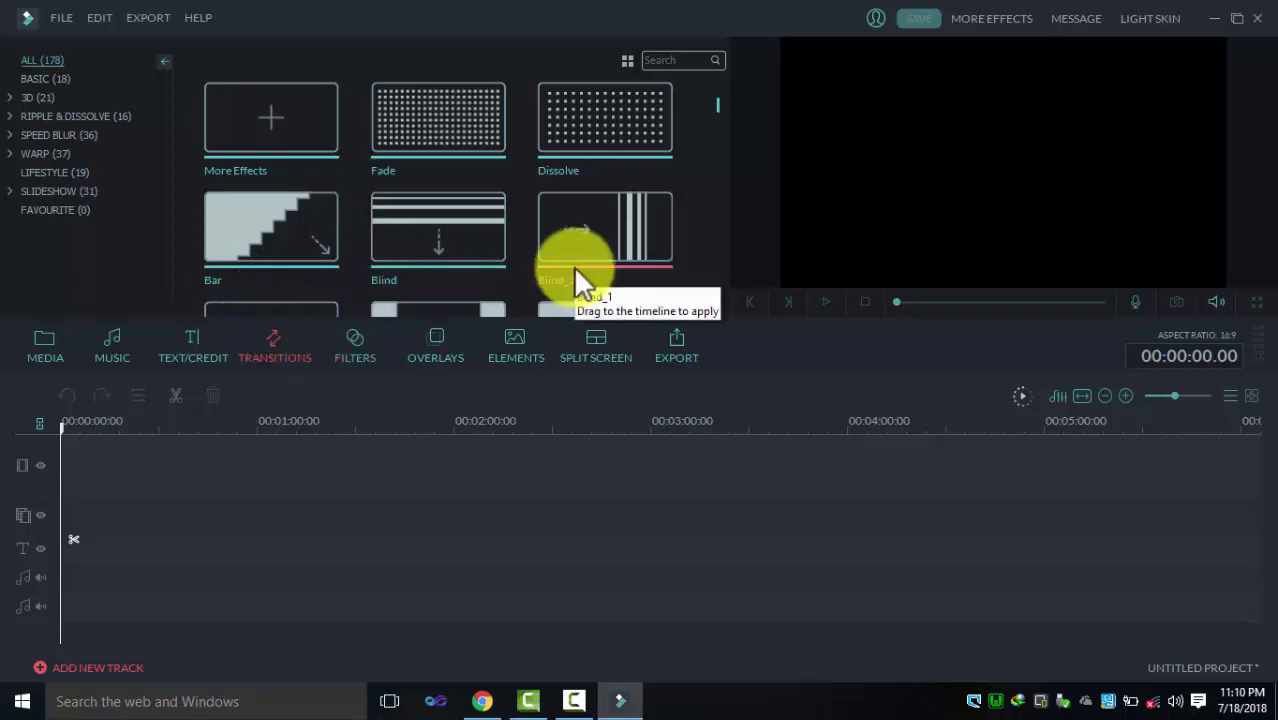
{"action": "left_click", "coordinate": [370, 357]}
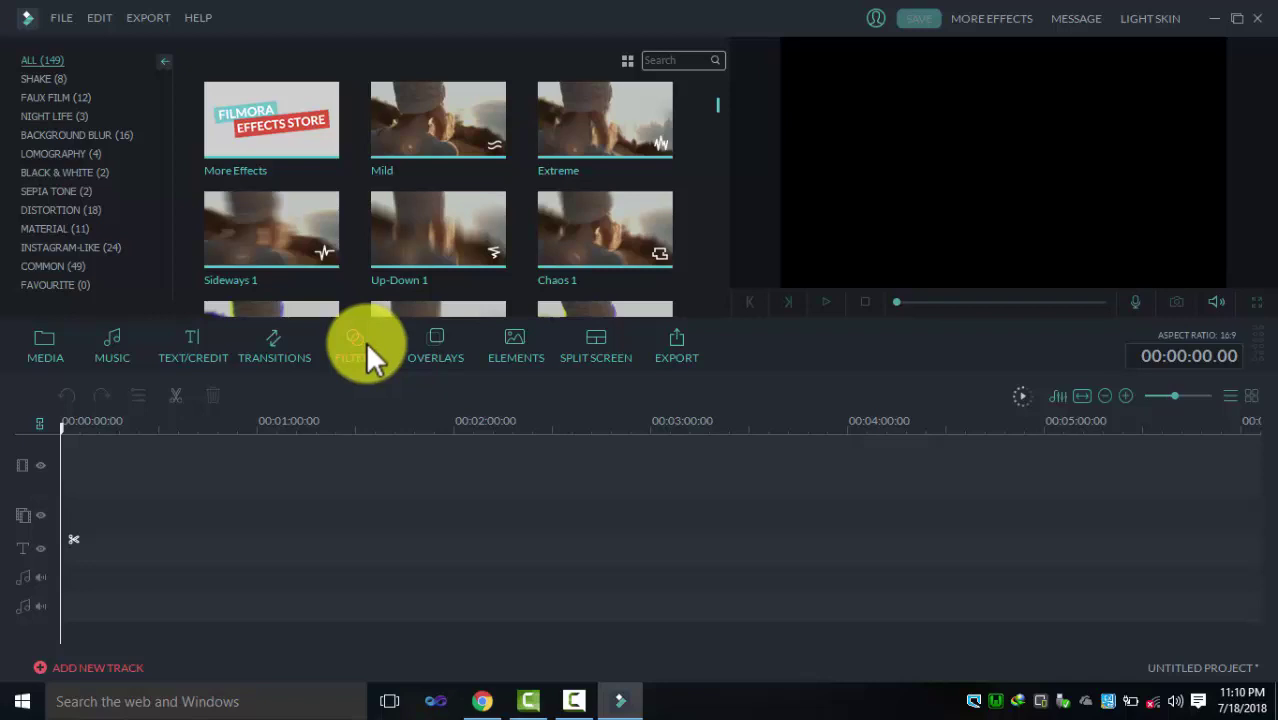
{"action": "left_click", "coordinate": [436, 362]}
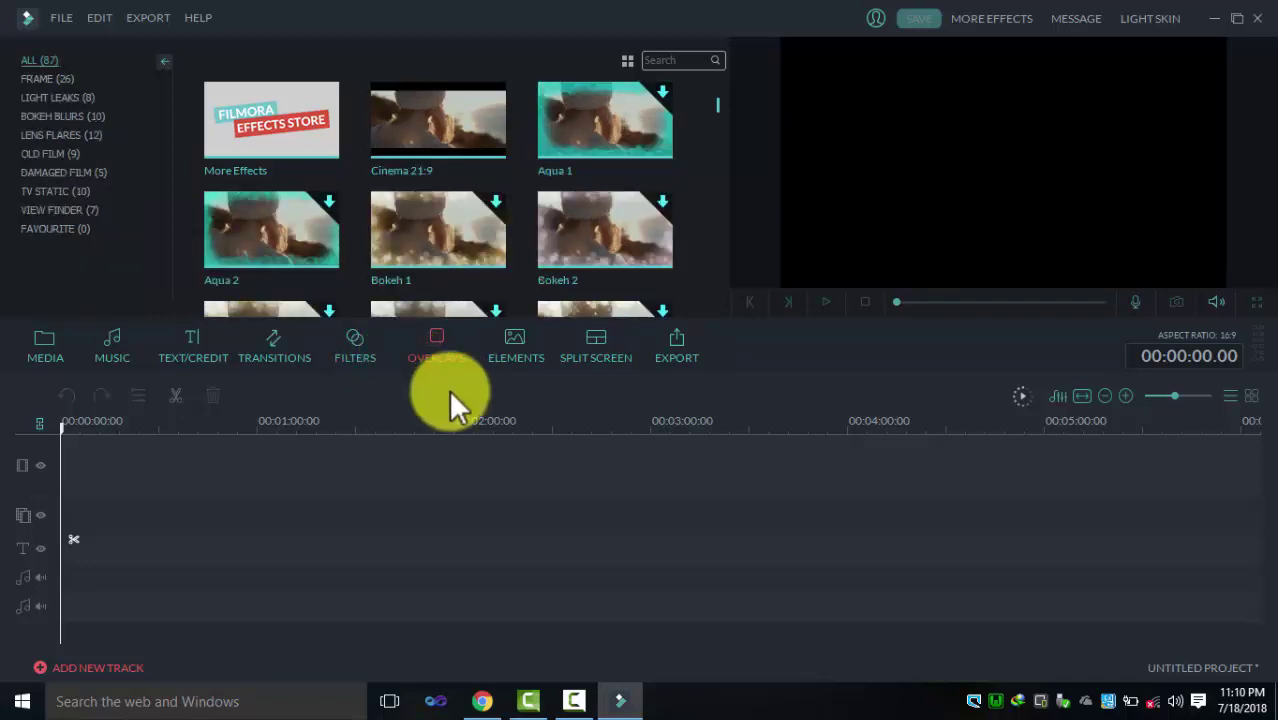
{"action": "left_click", "coordinate": [512, 362]}
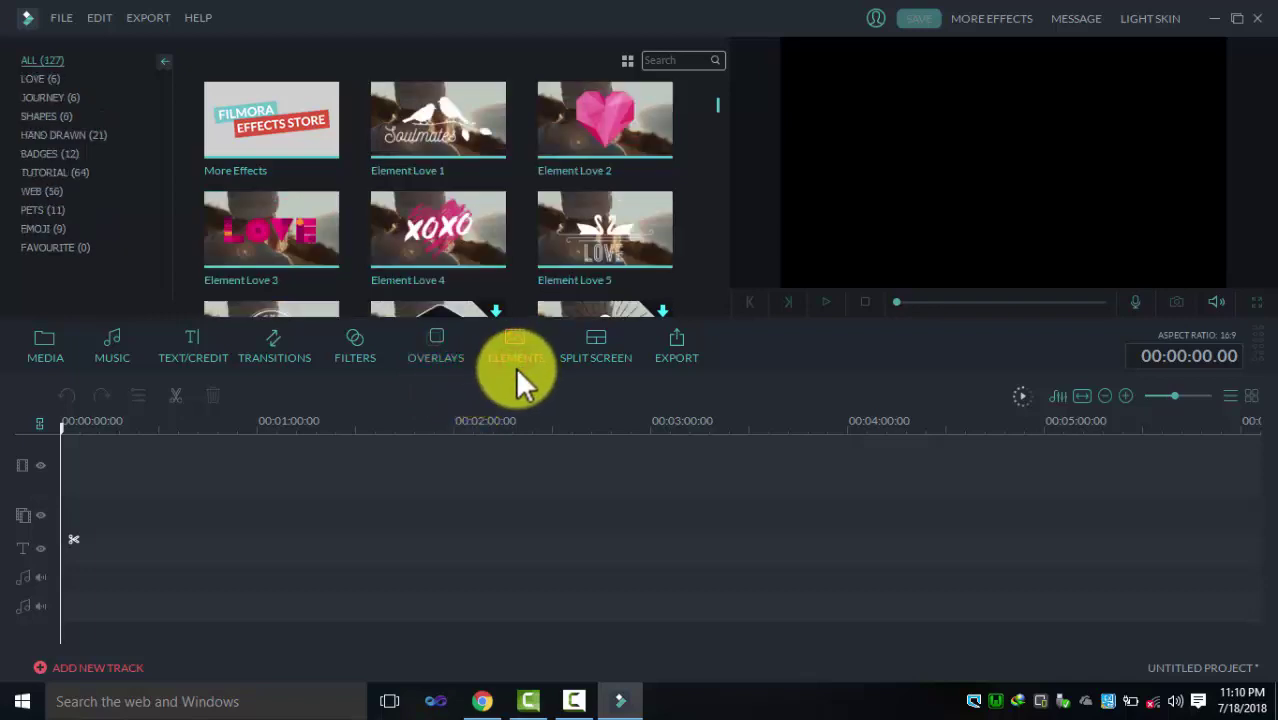
{"action": "left_click", "coordinate": [593, 370]}
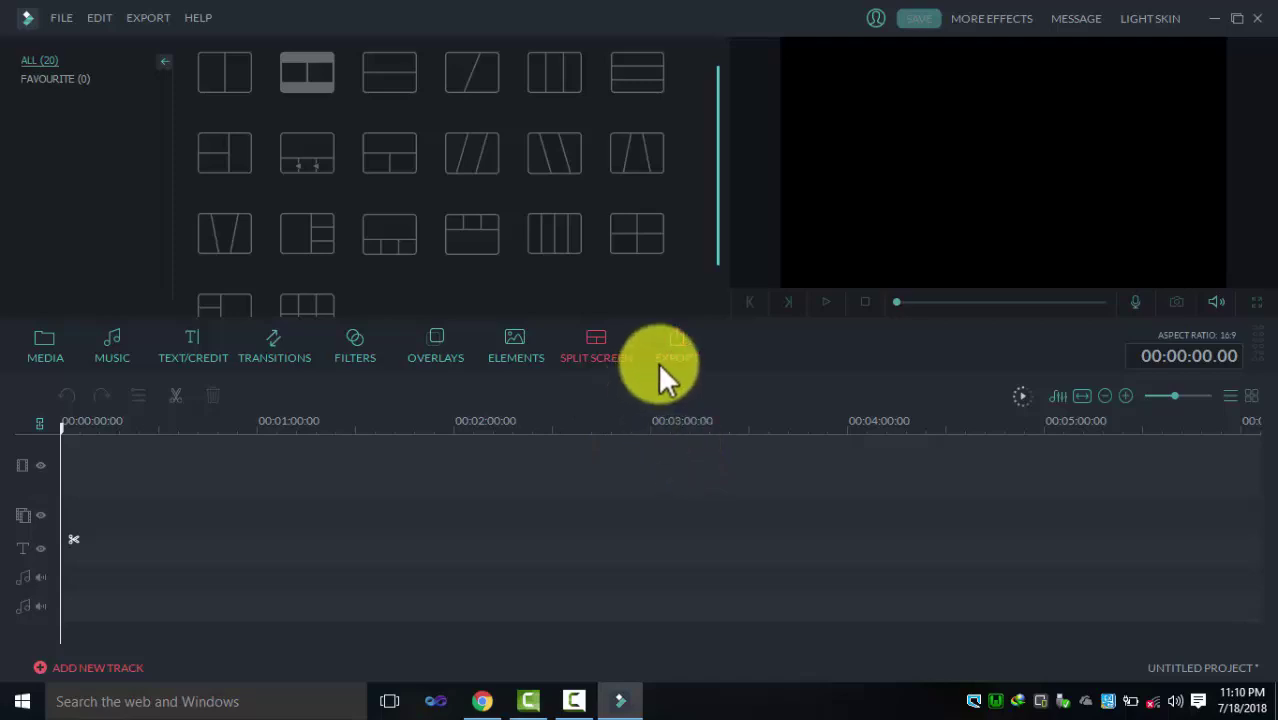
Try to export the empty project.
{"action": "left_click", "coordinate": [682, 350]}
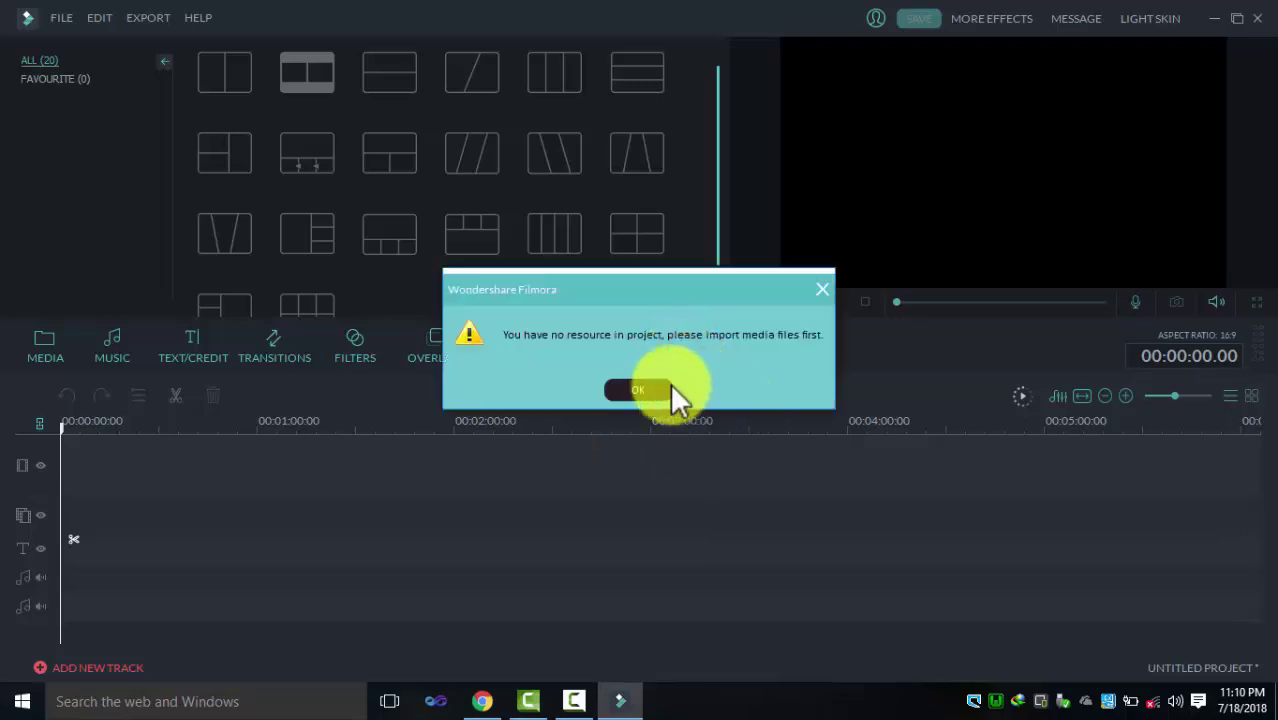
{"action": "left_click", "coordinate": [652, 392]}
{"action": "left_click", "coordinate": [670, 355]}
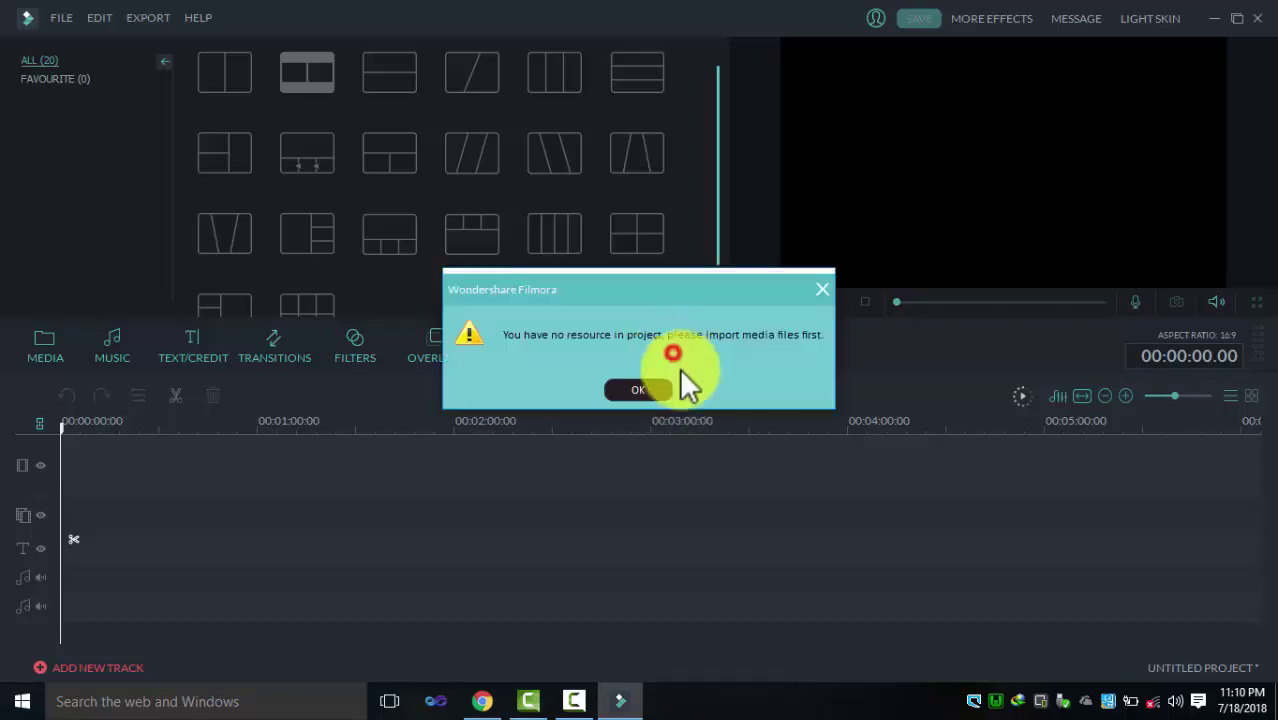
{"action": "left_click", "coordinate": [636, 392]}
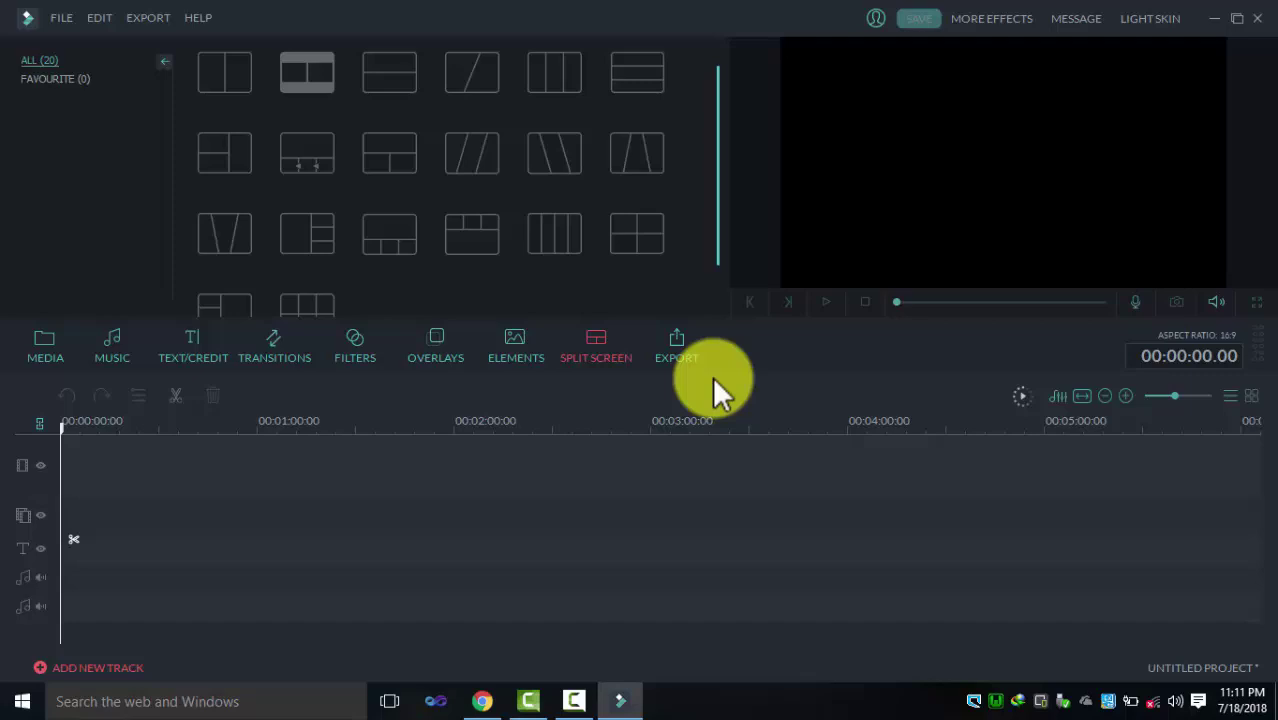
Import the video file mobizen_20180625_060920 from the Desktop into My Album.
{"action": "left_click", "coordinate": [46, 348]}
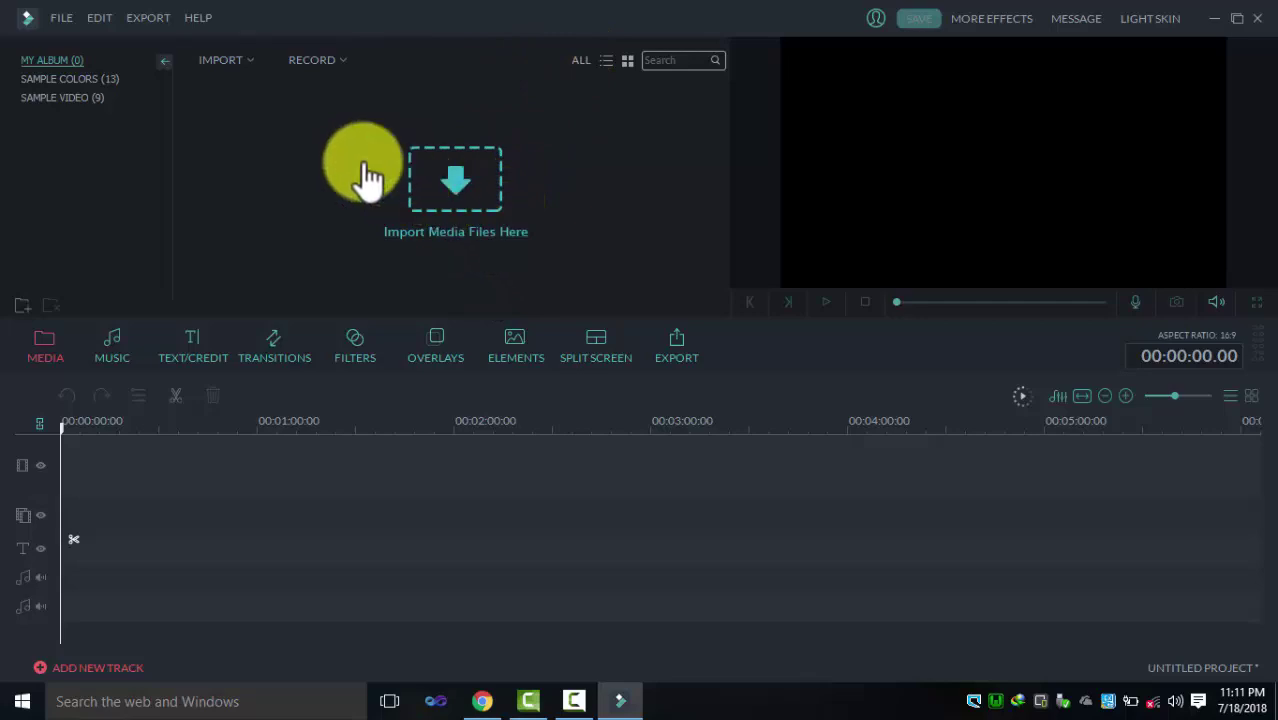
{"action": "left_click", "coordinate": [233, 66]}
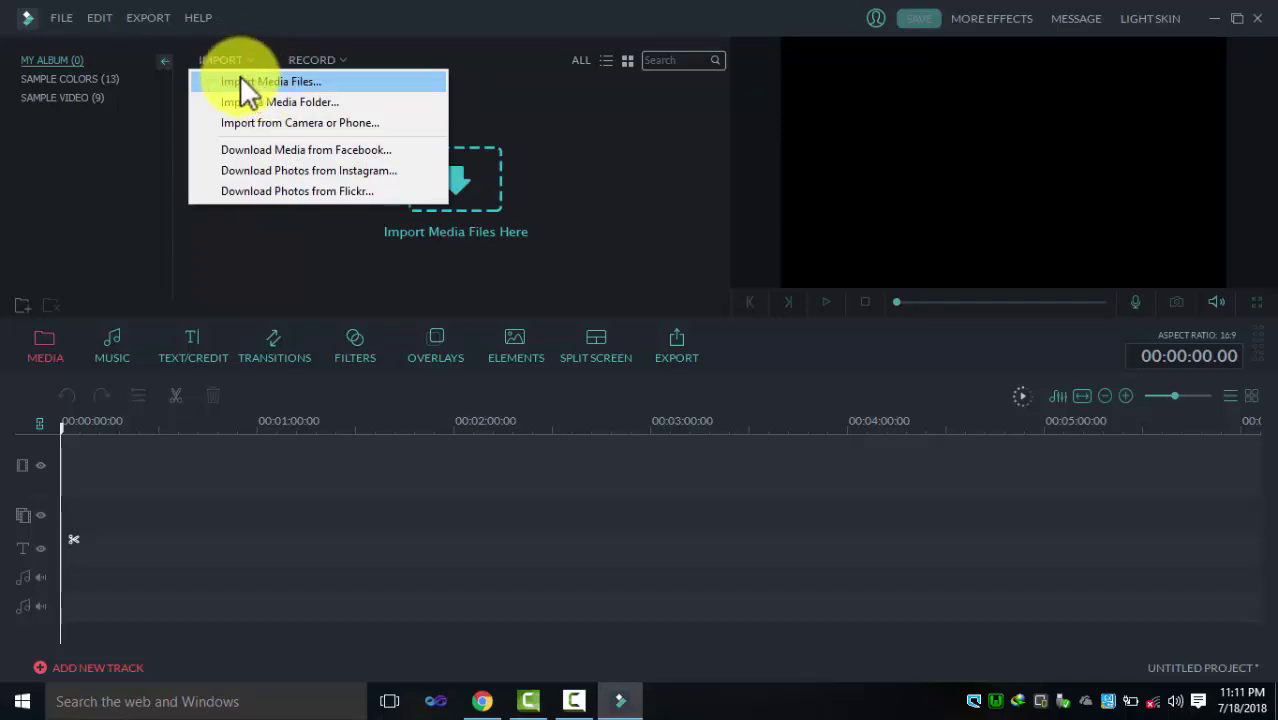
{"action": "left_click", "coordinate": [322, 81]}
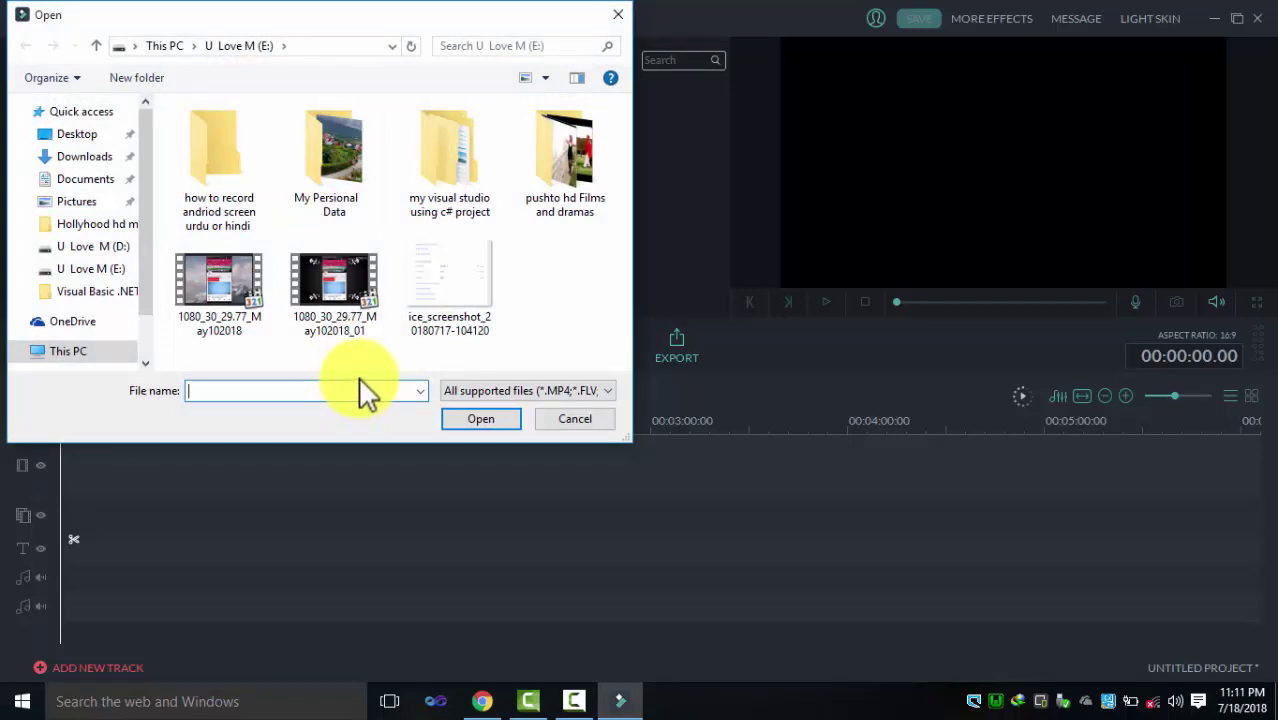
{"action": "left_click", "coordinate": [72, 138]}
{"action": "left_click", "coordinate": [222, 178]}
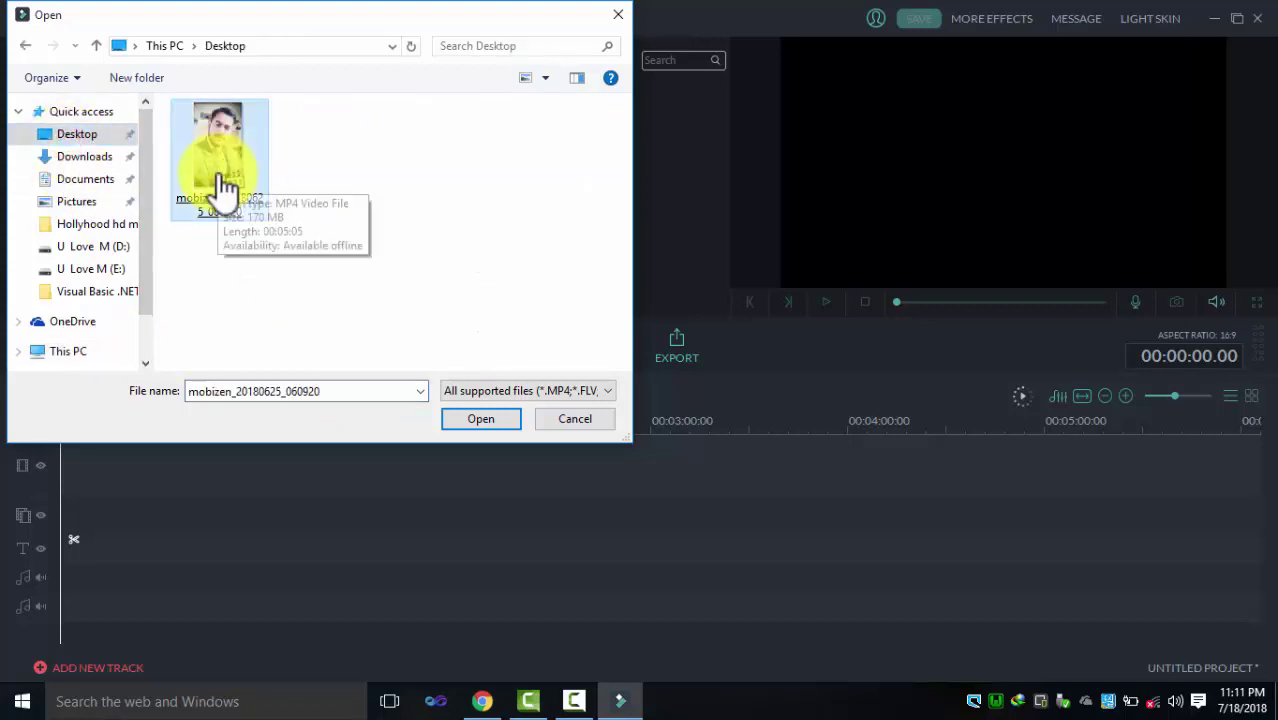
{"action": "double_click", "coordinate": [222, 185]}
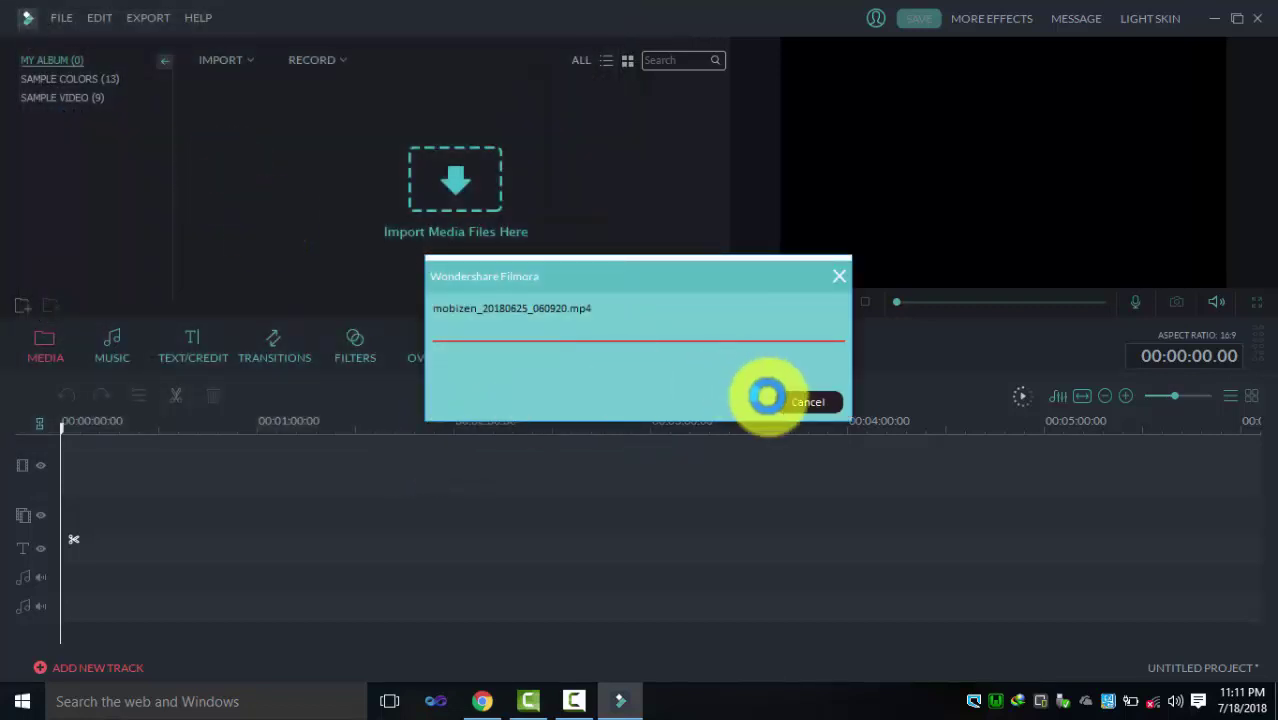
Place the mobizen_20180625_060920 video on the main video track and delete it from the timeline again.
{"action": "left_click", "coordinate": [293, 146]}
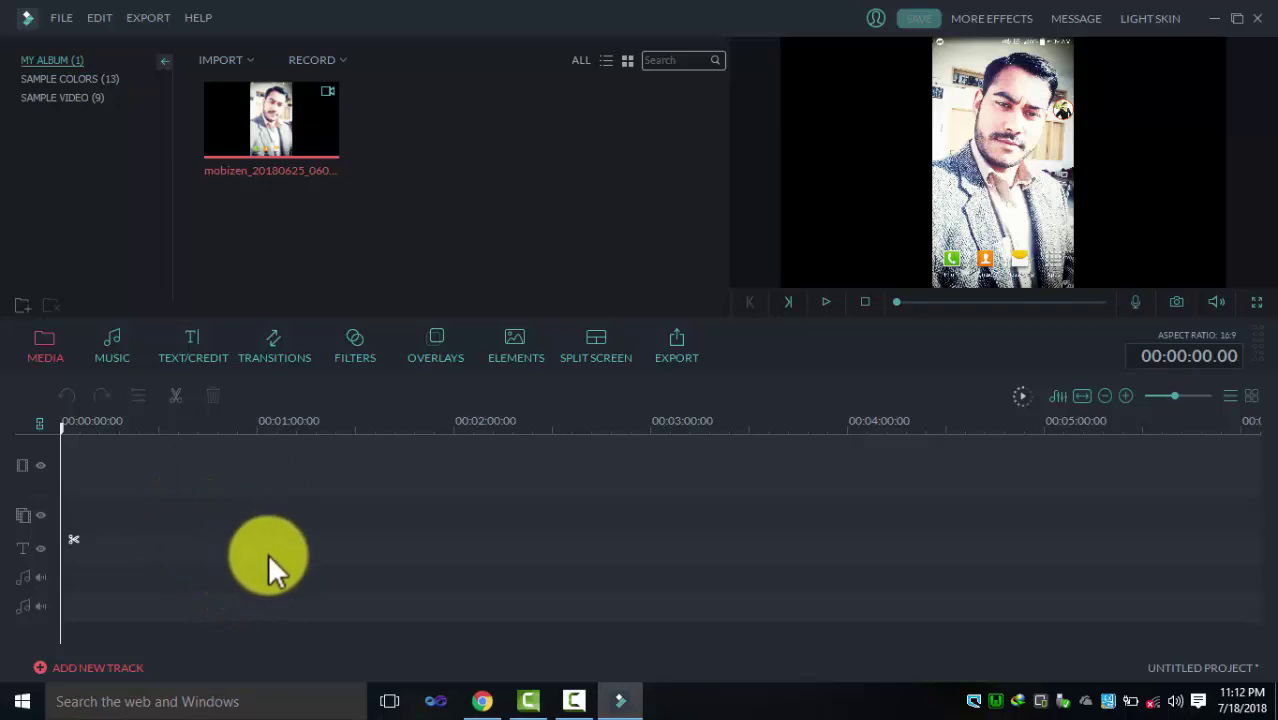
{"action": "left_click", "coordinate": [271, 122]}
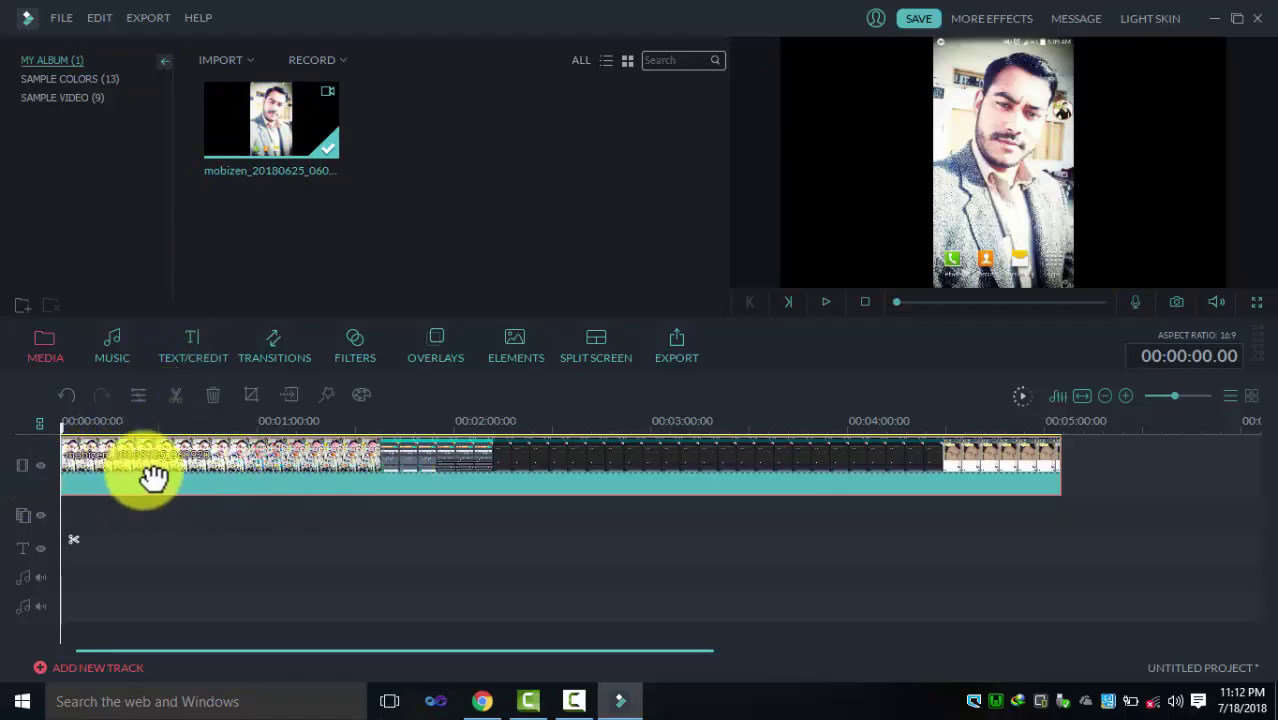
{"action": "right_click", "coordinate": [320, 466]}
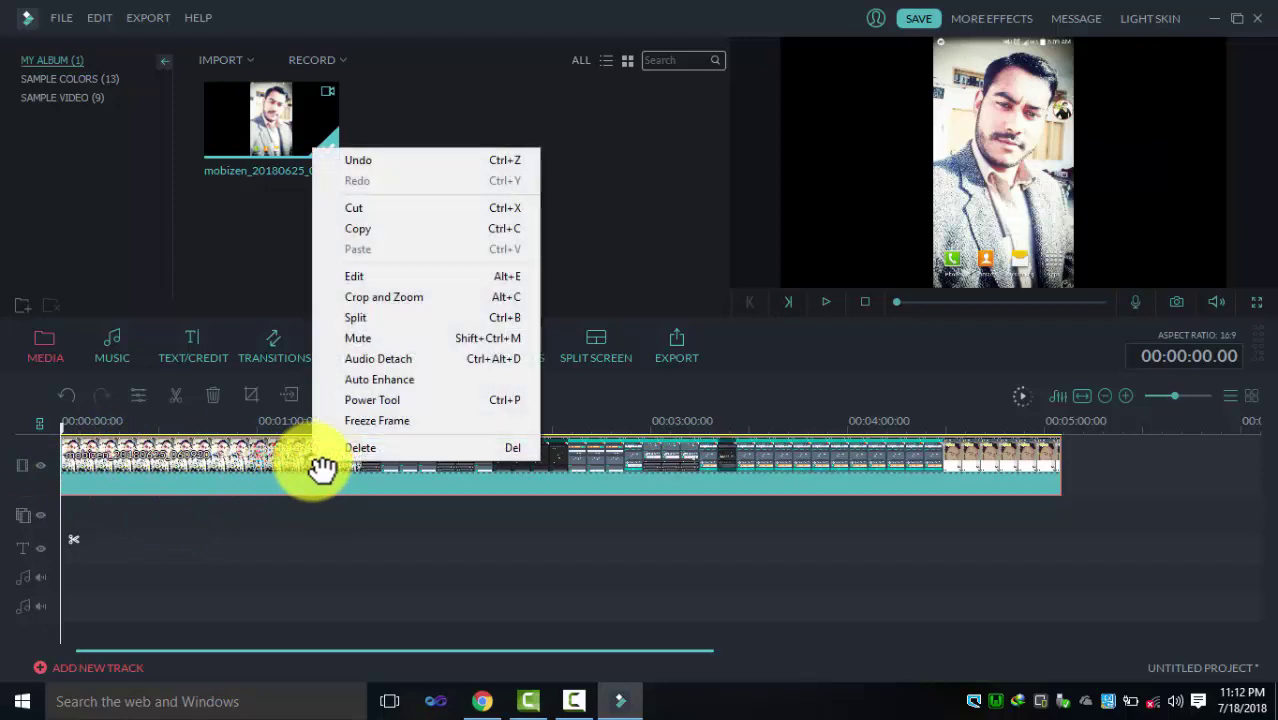
{"action": "left_click", "coordinate": [384, 447]}
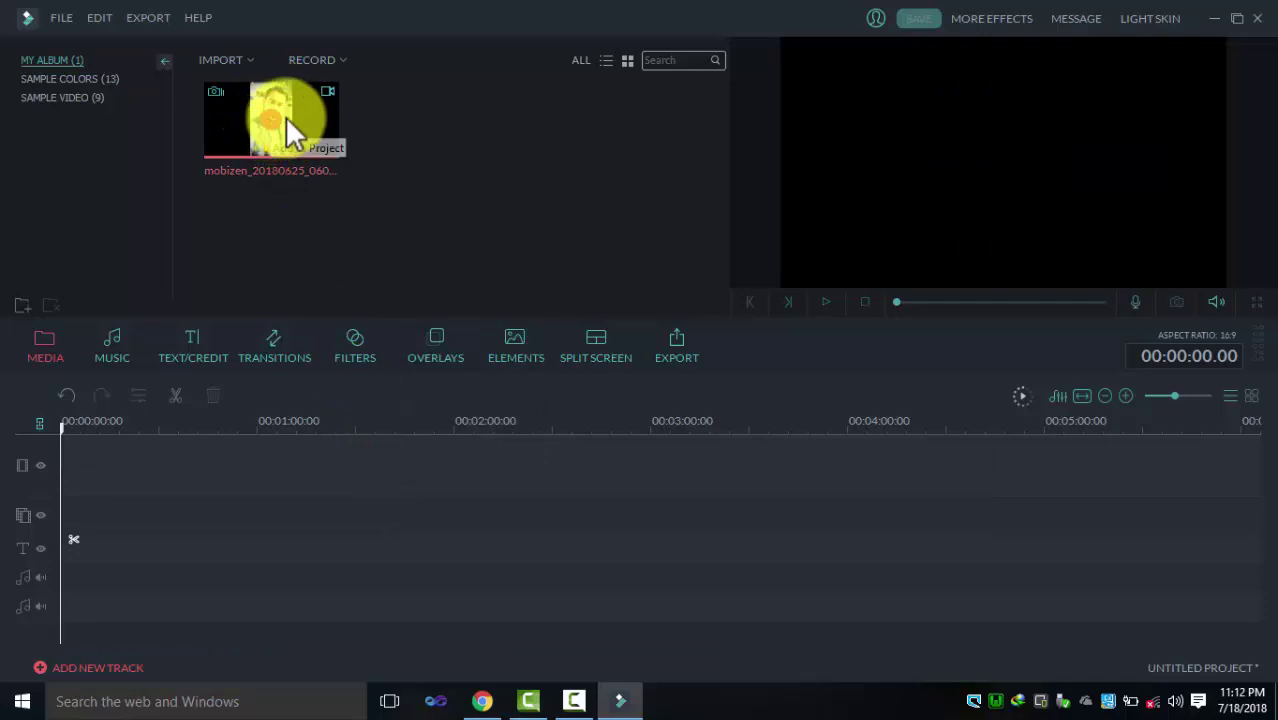
Add the mobizen_20180625_060920 video from My Album to the start of the main video track.
{"action": "left_click_drag", "start_coordinate": [290, 130], "coordinate": [188, 468]}
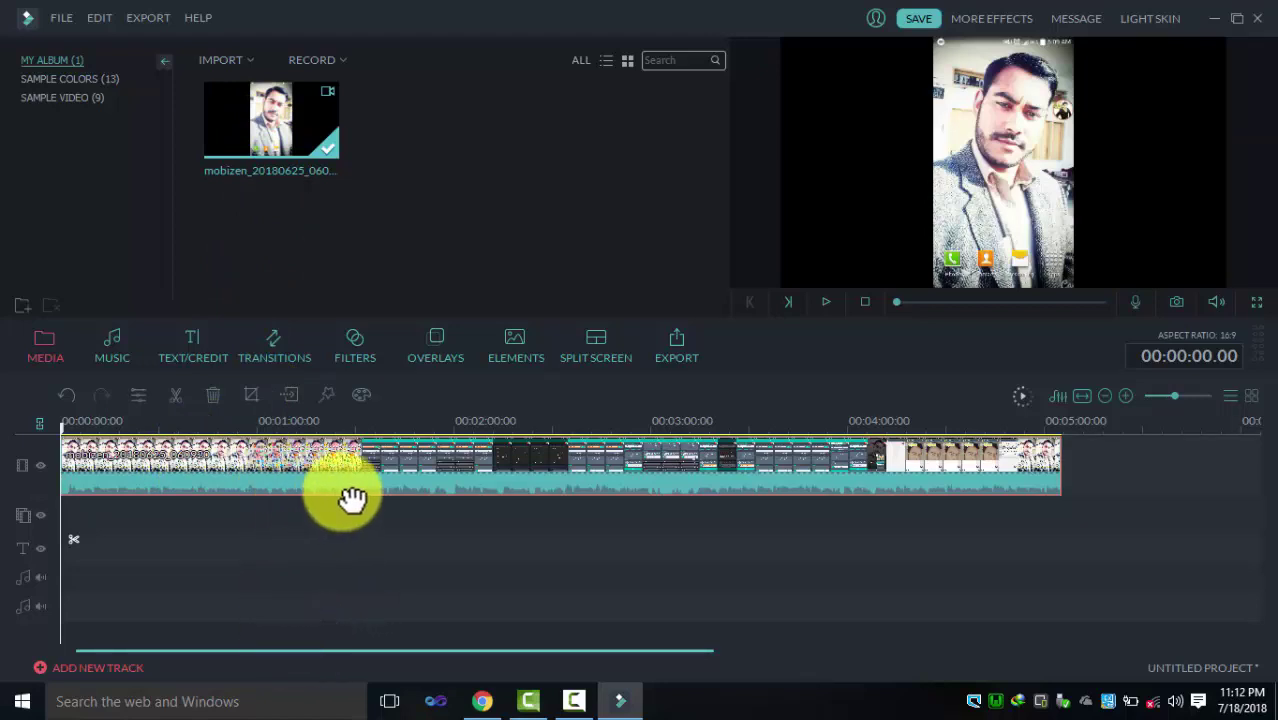
{"action": "left_click_drag", "start_coordinate": [284, 459], "coordinate": [368, 490]}
{"action": "left_click", "coordinate": [400, 651]}
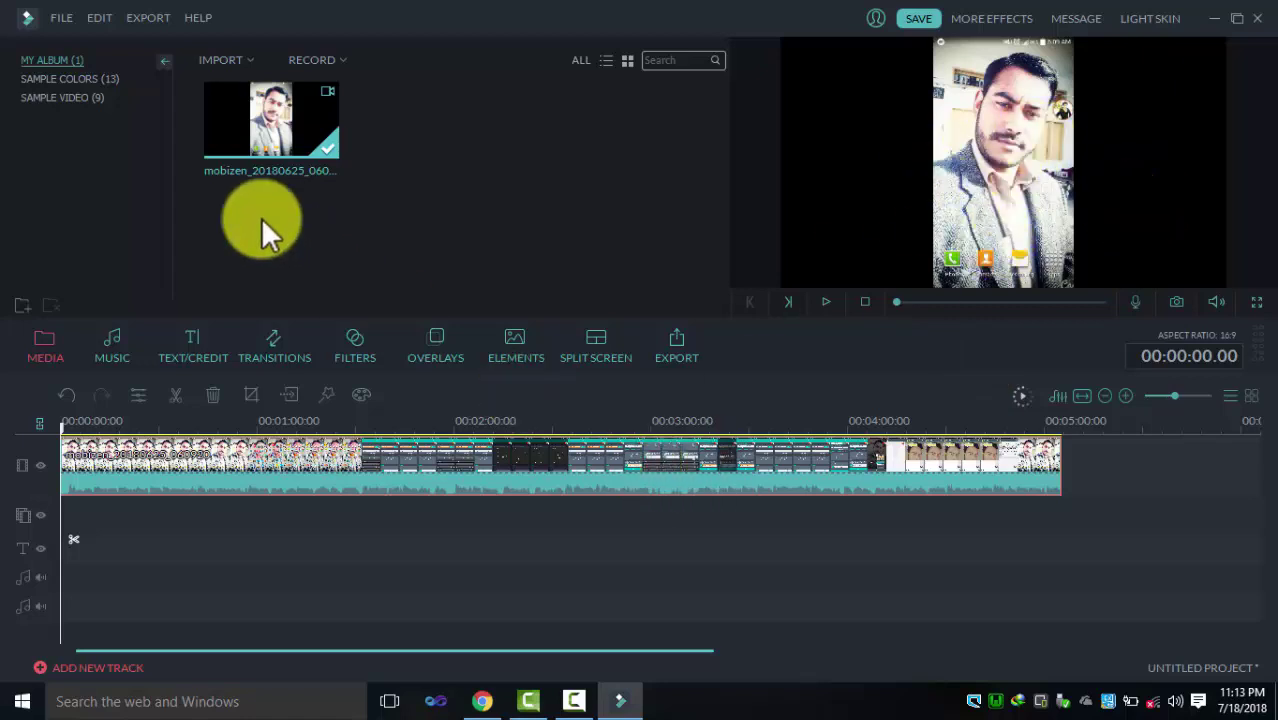
Import the image FILE296 from the Beautiful wallpapers folder inside My Persional Data on drive E into My Album.
{"action": "left_click", "coordinate": [232, 61]}
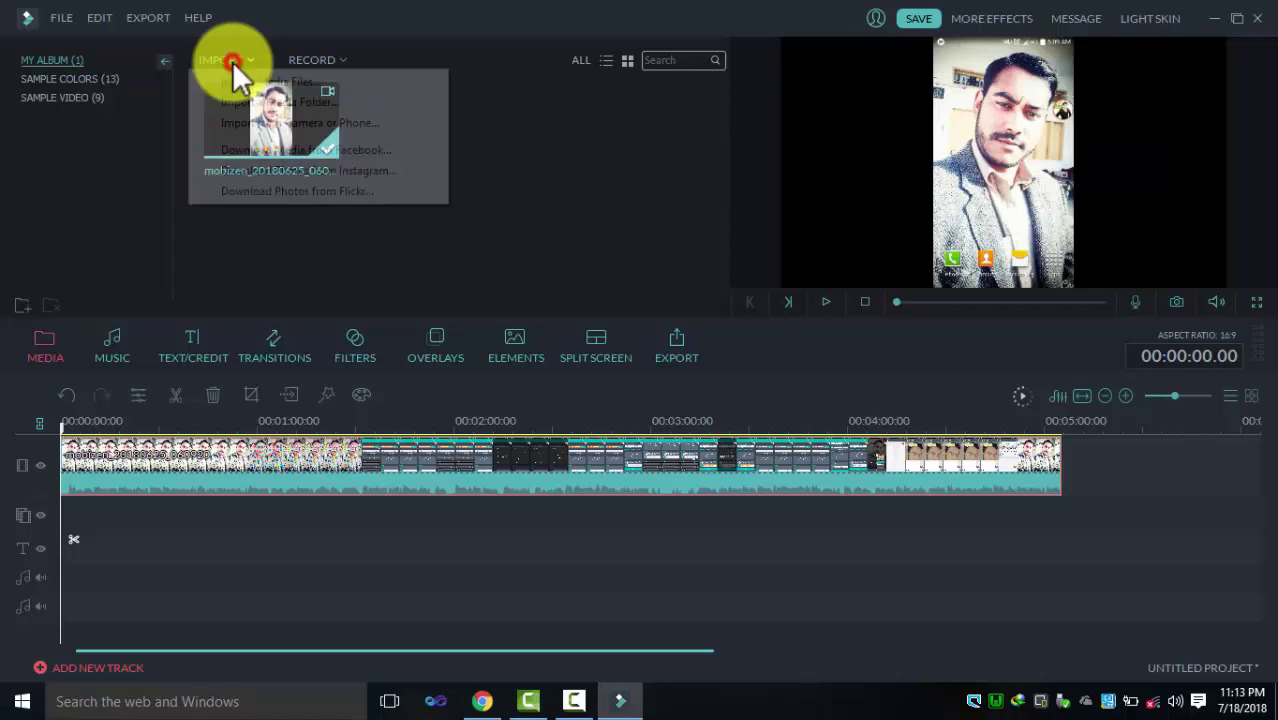
{"action": "left_click", "coordinate": [280, 82]}
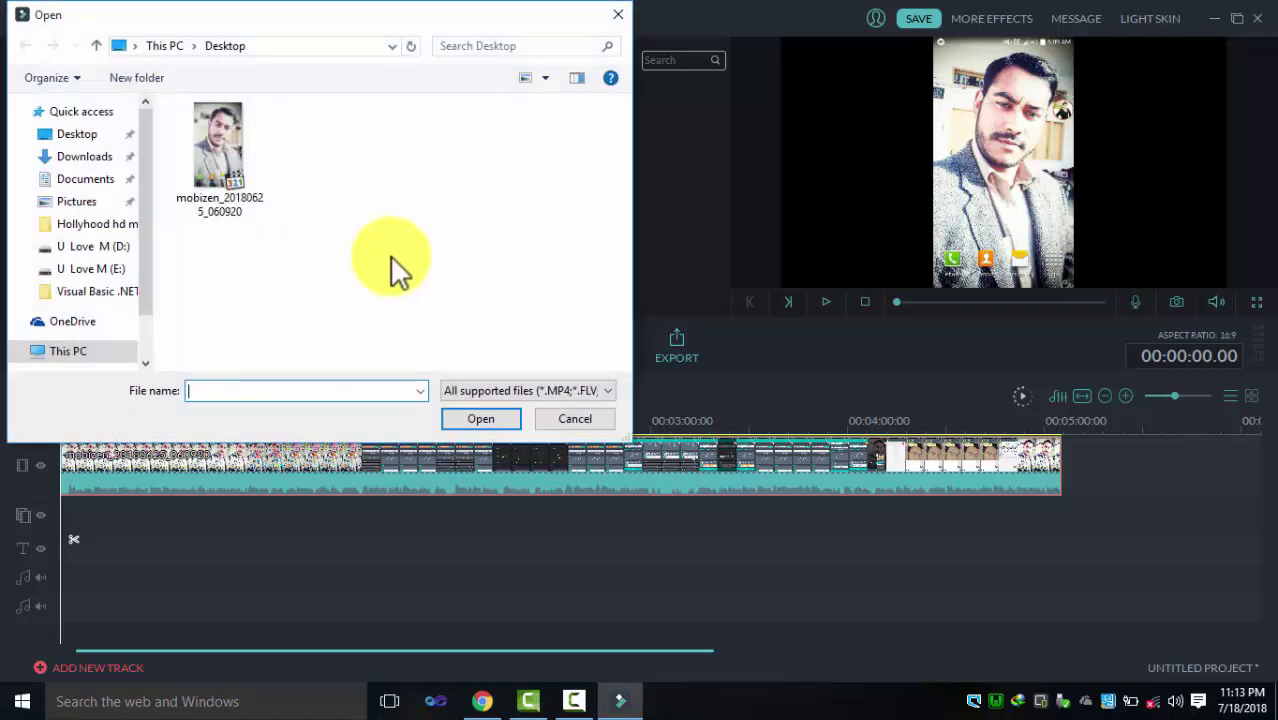
{"action": "left_click", "coordinate": [105, 268]}
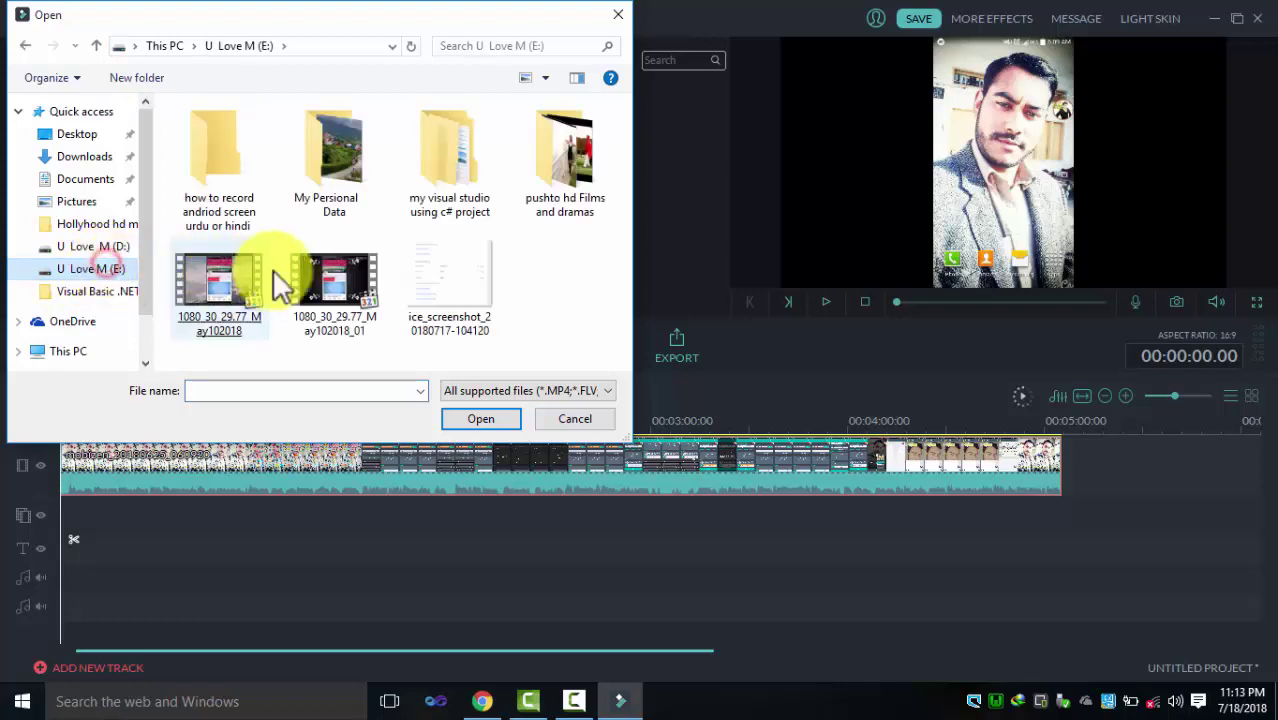
{"action": "double_click", "coordinate": [300, 200]}
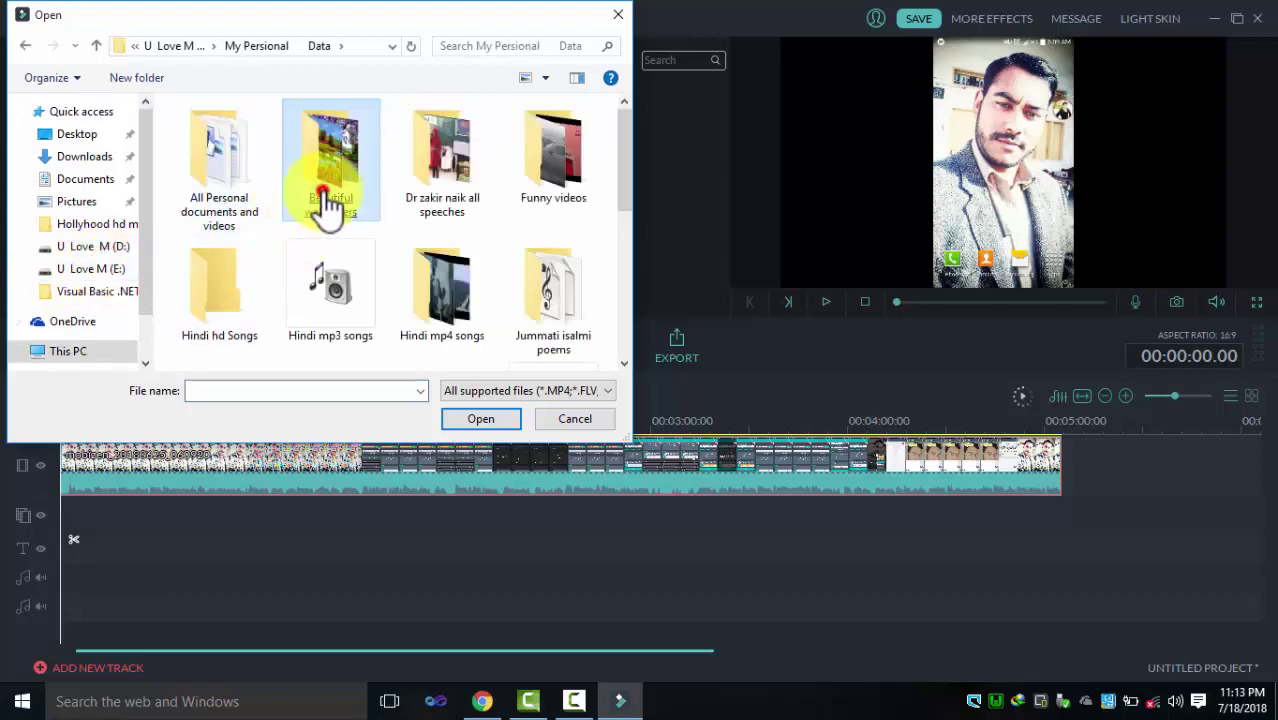
{"action": "double_click", "coordinate": [331, 196]}
{"action": "left_click", "coordinate": [330, 205]}
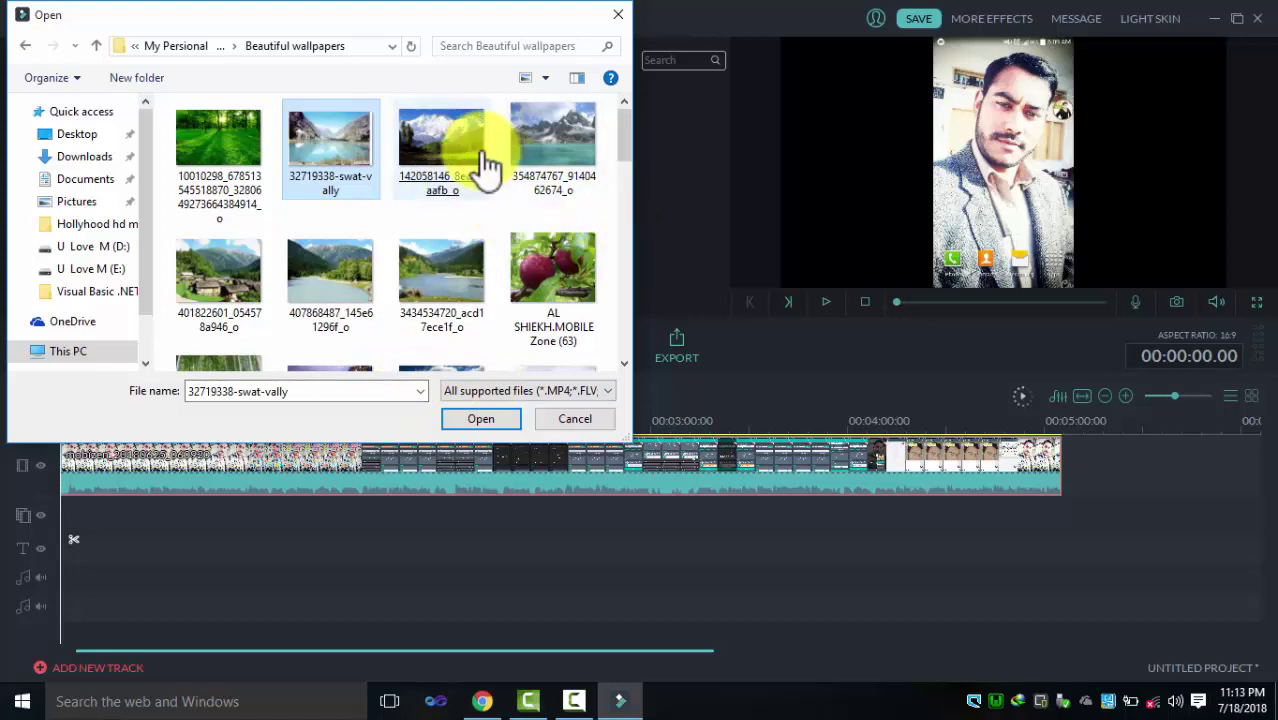
{"action": "left_click", "coordinate": [452, 185]}
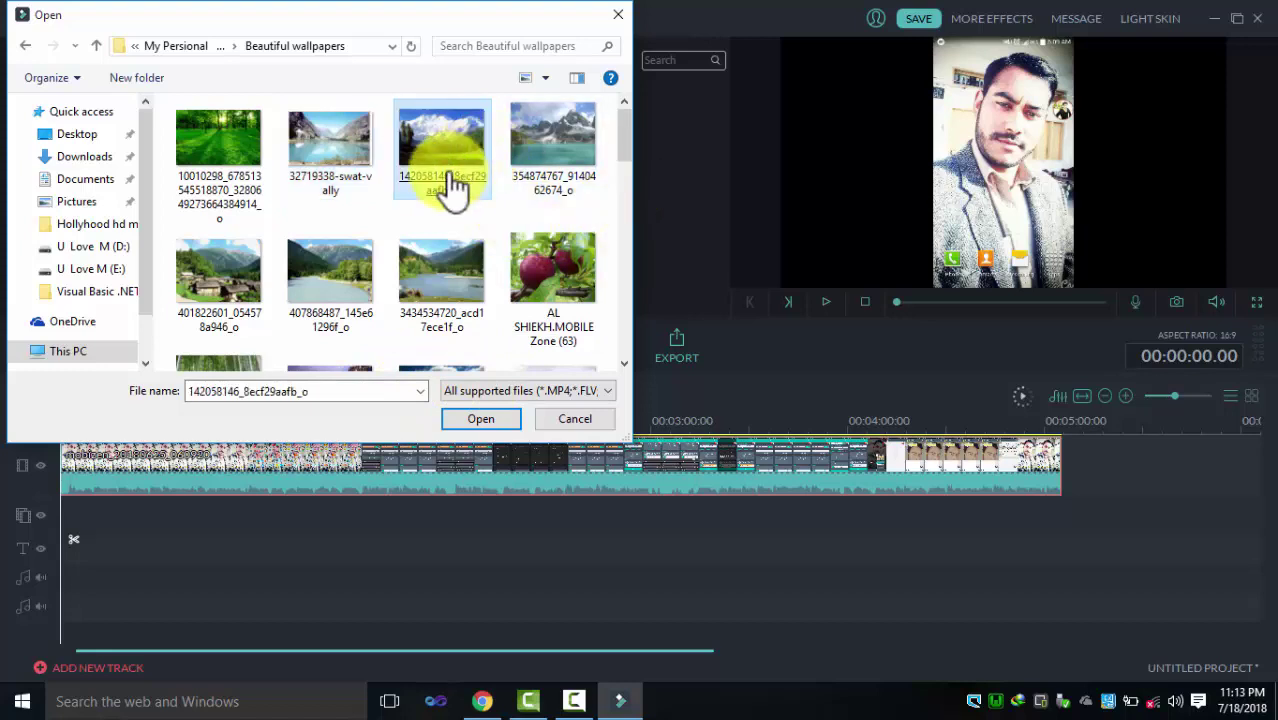
{"action": "left_click", "coordinate": [622, 249]}
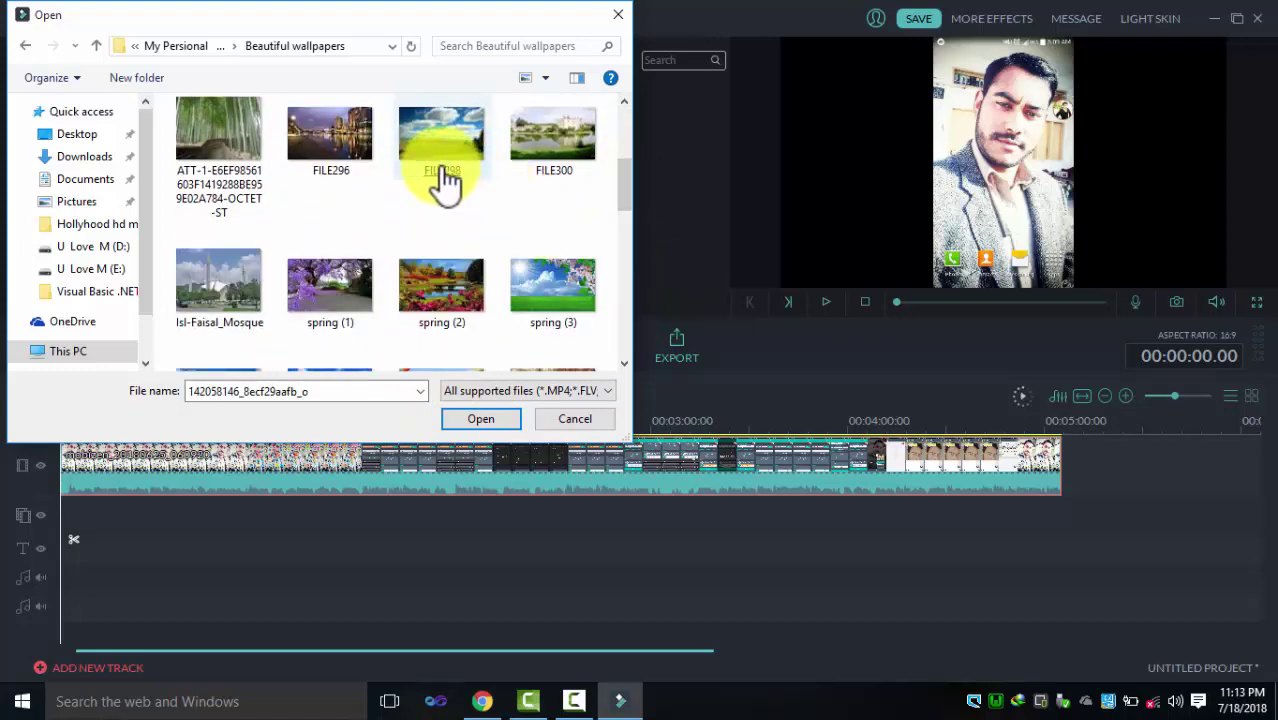
{"action": "double_click", "coordinate": [343, 158]}
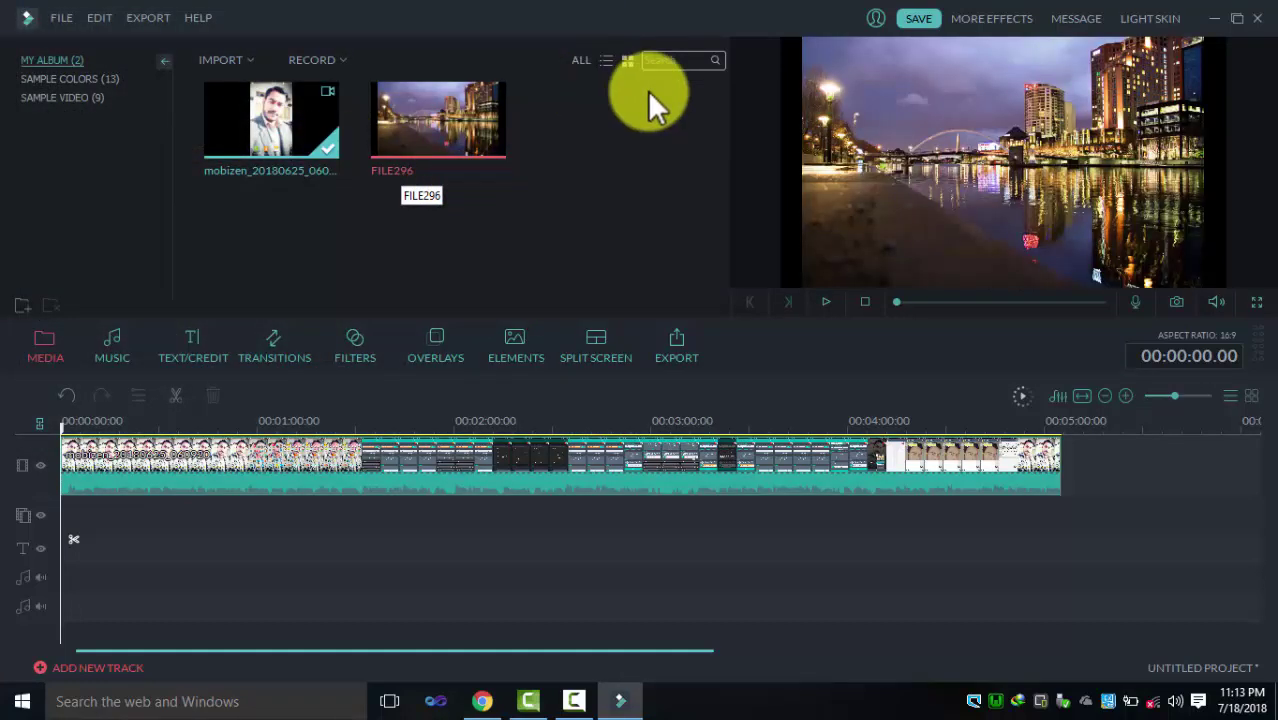
Delete the mobizen_20180625_060920 clip from the main video track.
{"action": "left_click", "coordinate": [362, 450]}
{"action": "right_click", "coordinate": [366, 450]}
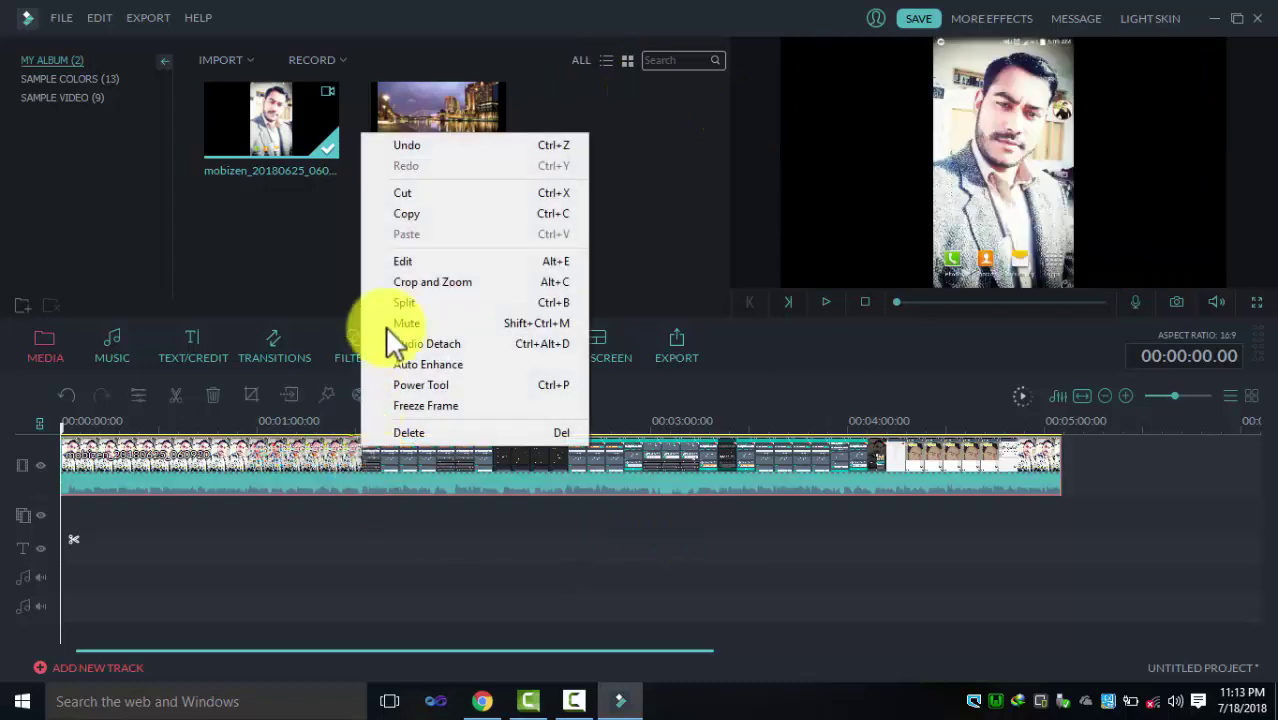
{"action": "left_click", "coordinate": [425, 430]}
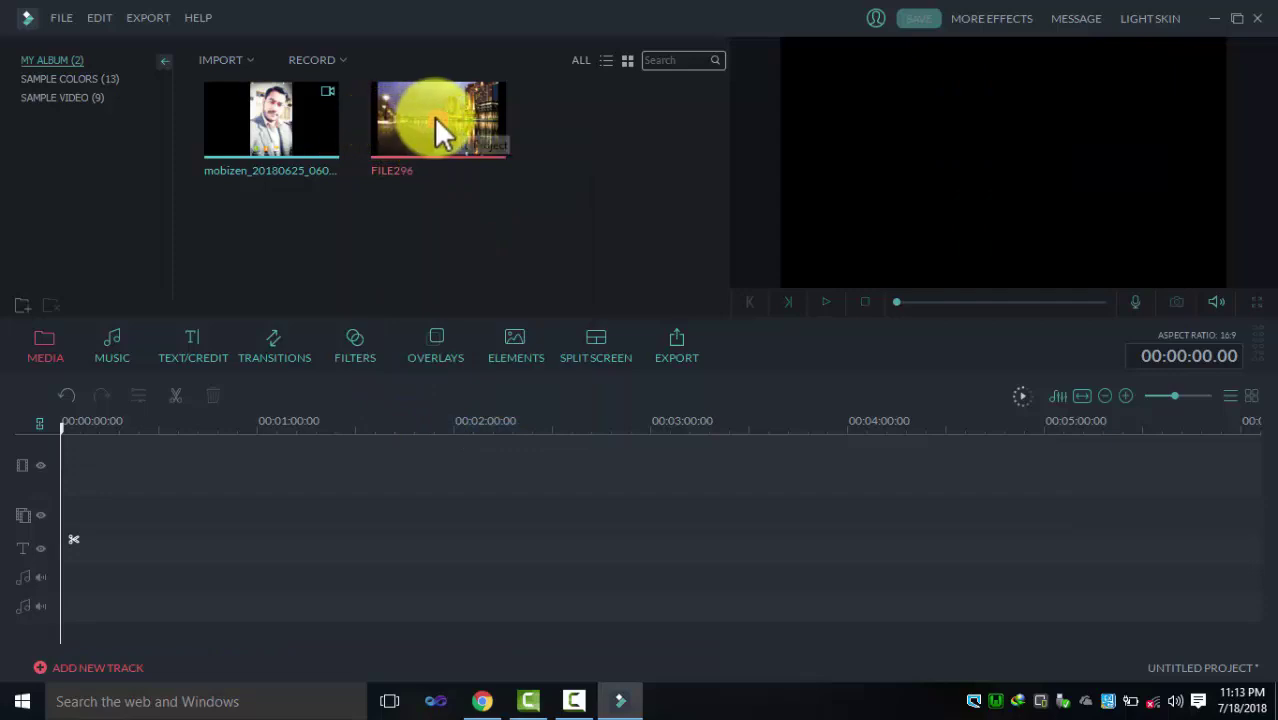
Place the FILE296 image at the start of the main video track and extend its duration to 00:04:45.
{"action": "left_click_drag", "start_coordinate": [403, 118], "coordinate": [275, 459]}
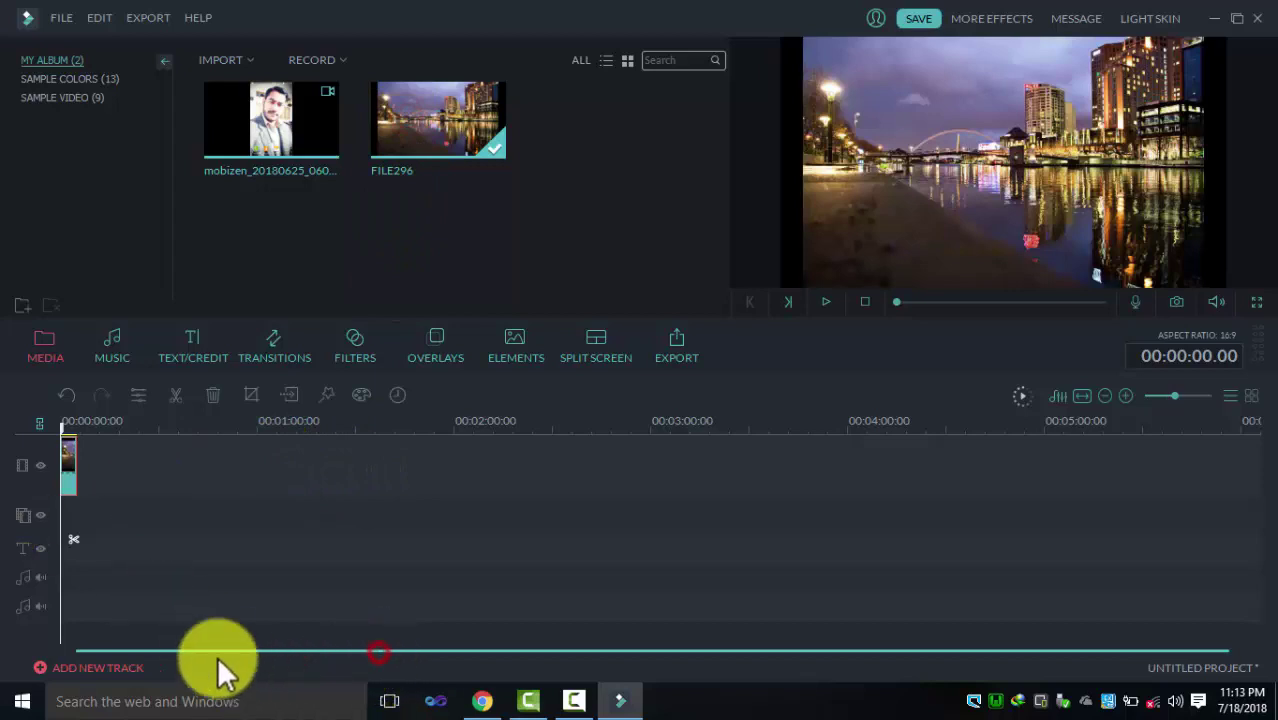
{"action": "left_click", "coordinate": [70, 466]}
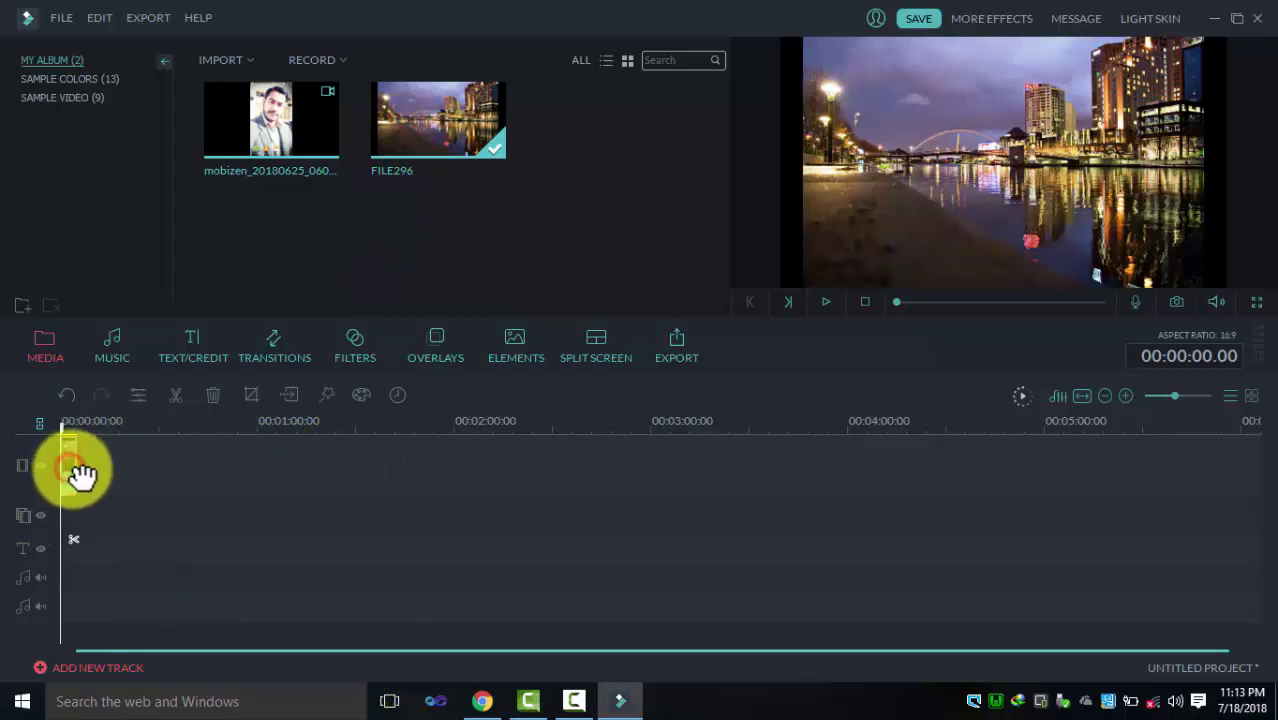
{"action": "left_click_drag", "start_coordinate": [77, 462], "coordinate": [977, 477]}
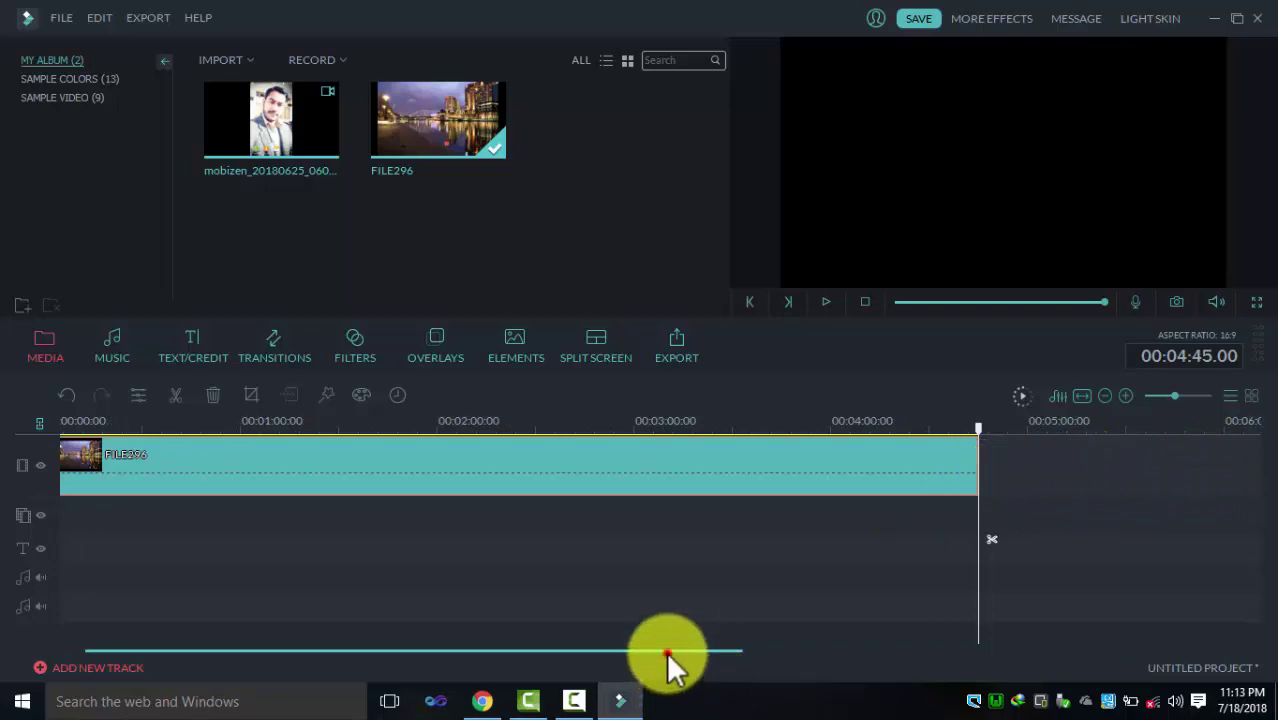
{"action": "left_click_drag", "start_coordinate": [666, 651], "coordinate": [613, 676]}
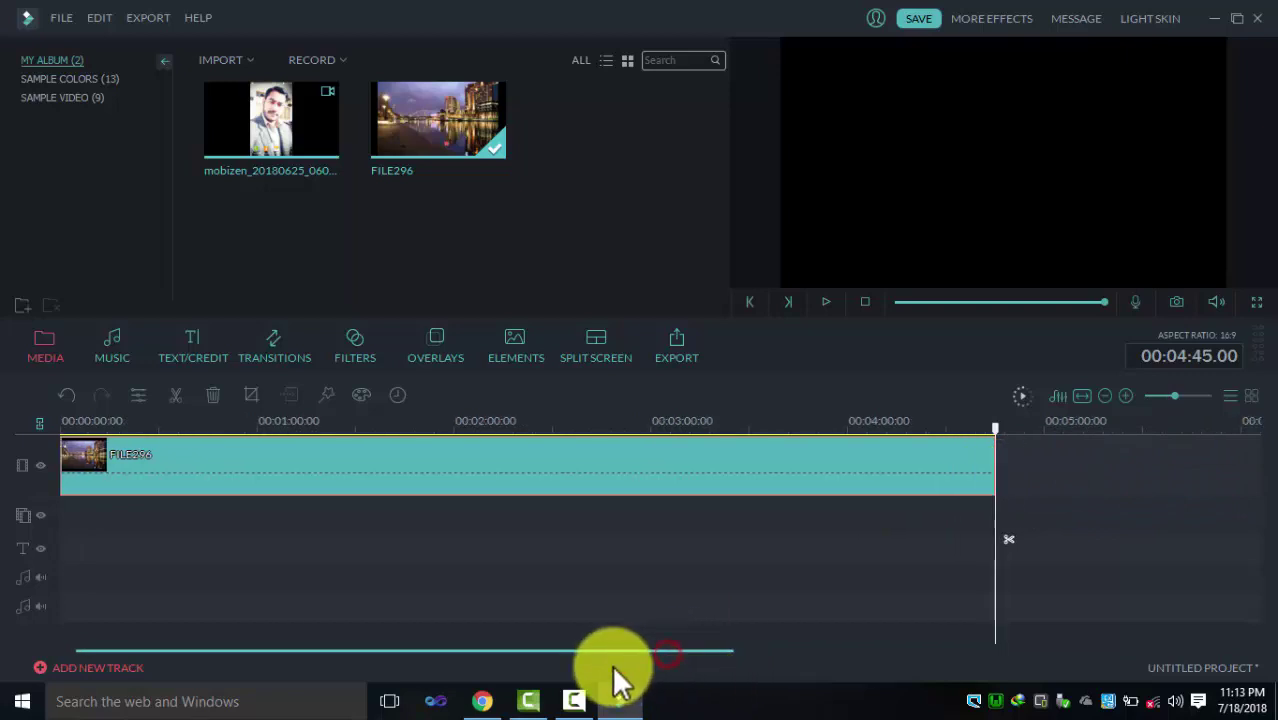
Place the mobizen_20180625_060920 video at the start of the picture-in-picture track beneath the FILE296 clip.
{"action": "left_click", "coordinate": [245, 133]}
{"action": "left_click_drag", "start_coordinate": [245, 133], "coordinate": [95, 528]}
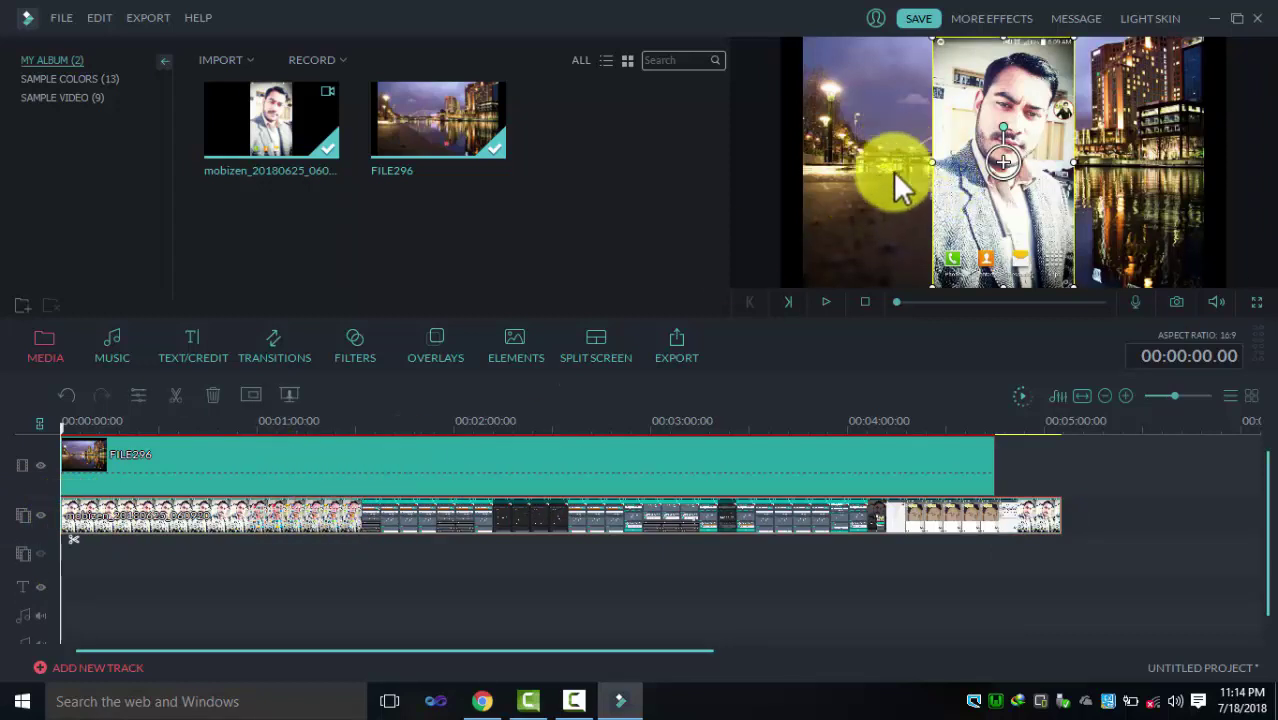
{"action": "left_click", "coordinate": [557, 469]}
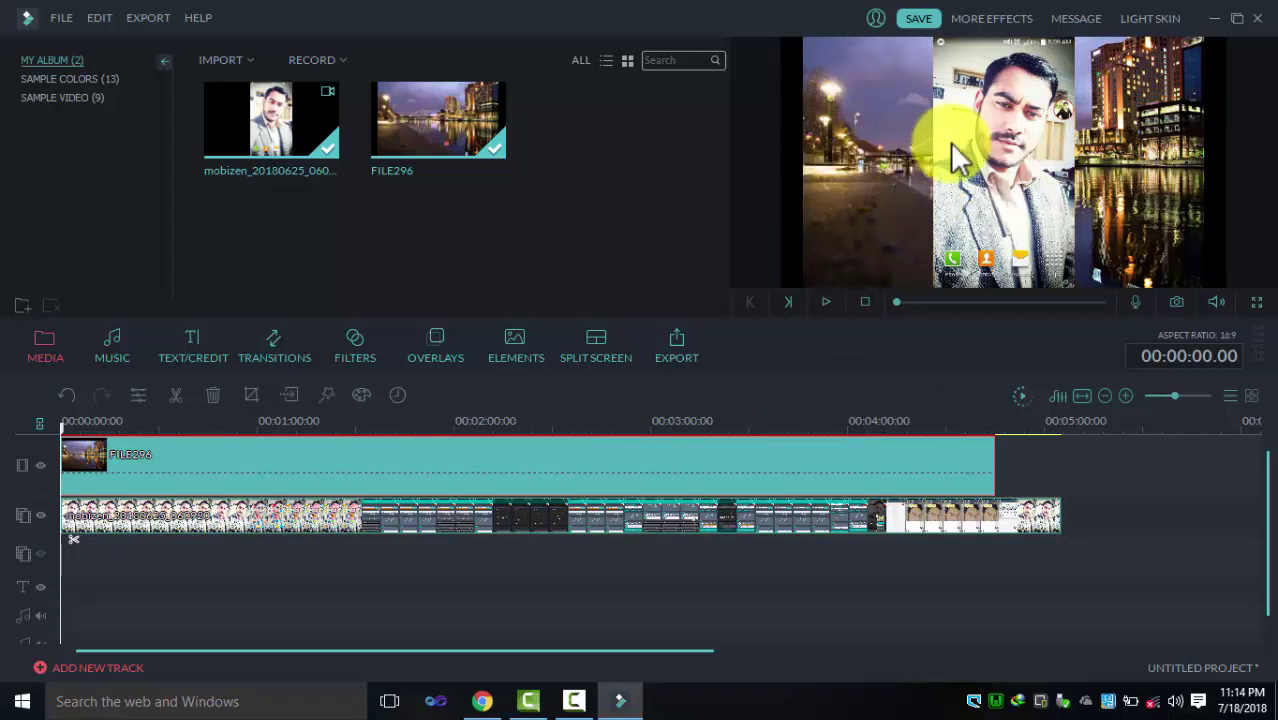
{"action": "left_click", "coordinate": [990, 145]}
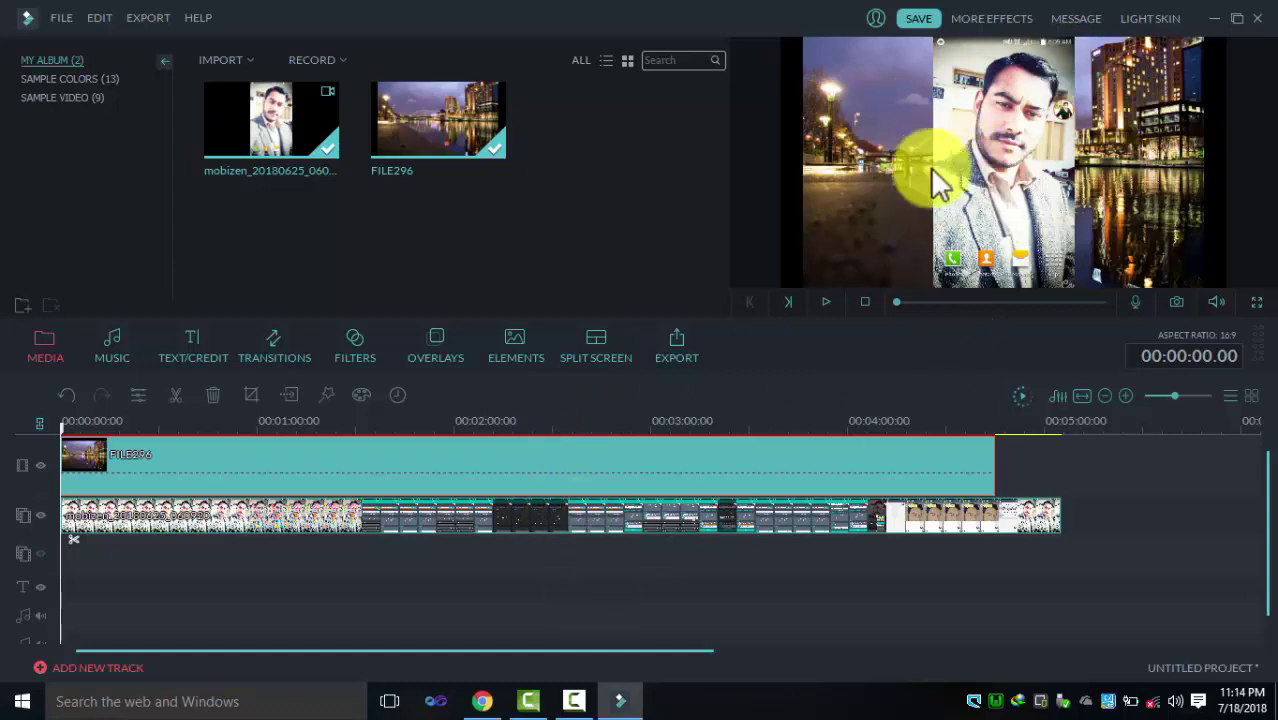
Reduce the height of the overlaid mobizen video in the preview and shift it slightly left over the background image.
{"action": "left_click", "coordinate": [599, 515]}
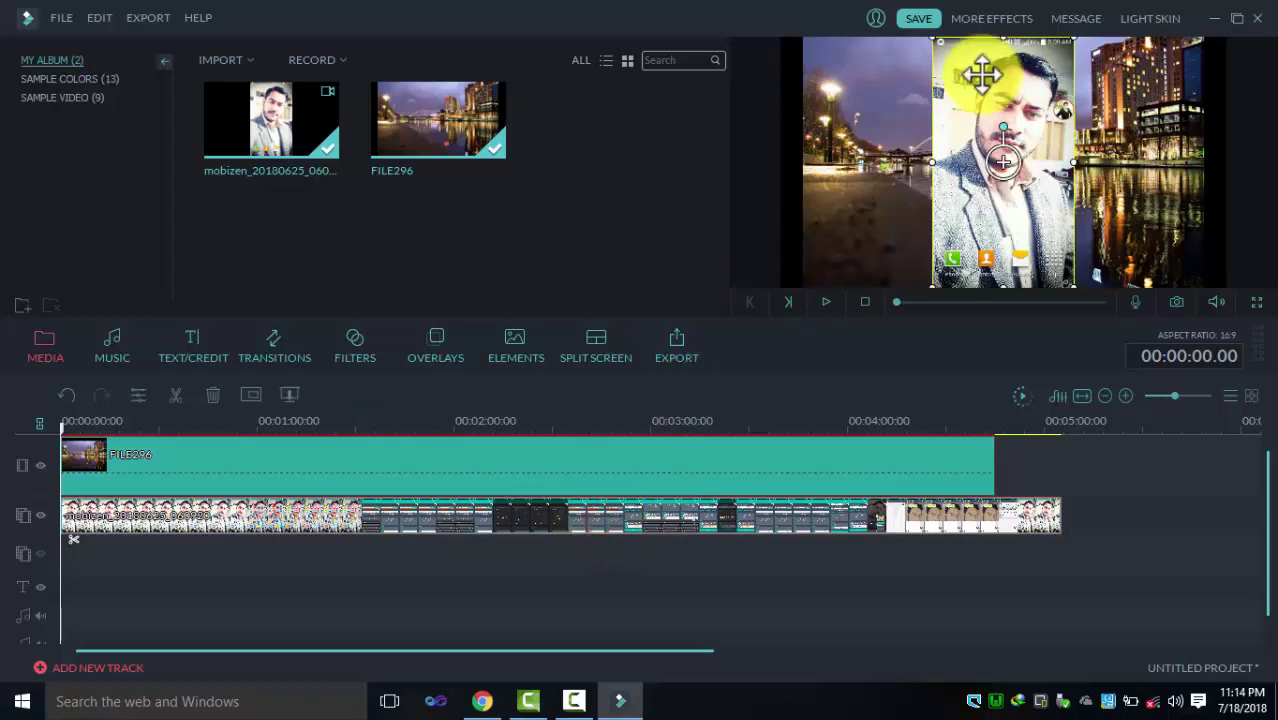
{"action": "mouse_move", "coordinate": [1004, 57]}
{"action": "left_mouse_down"}
{"action": "mouse_move", "coordinate": [998, 86]}
{"action": "mouse_move", "coordinate": [998, 63]}
{"action": "left_mouse_up"}
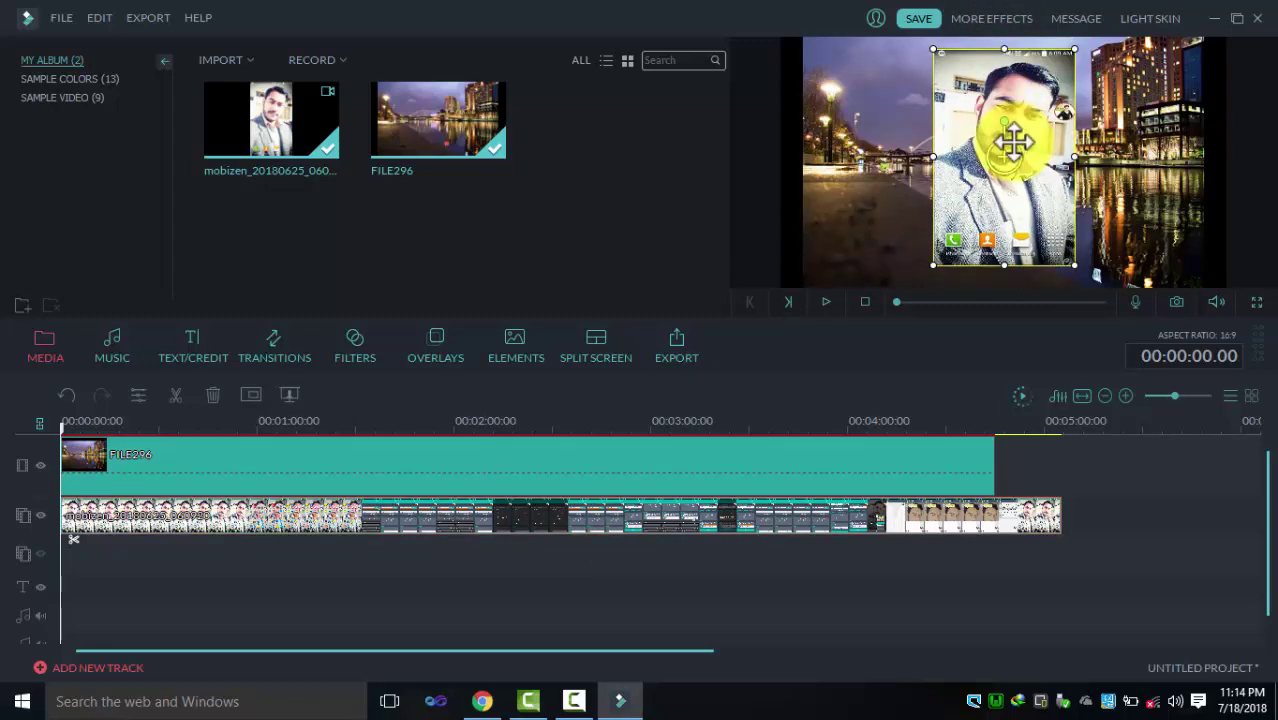
{"action": "left_click_drag", "start_coordinate": [988, 127], "coordinate": [941, 118]}
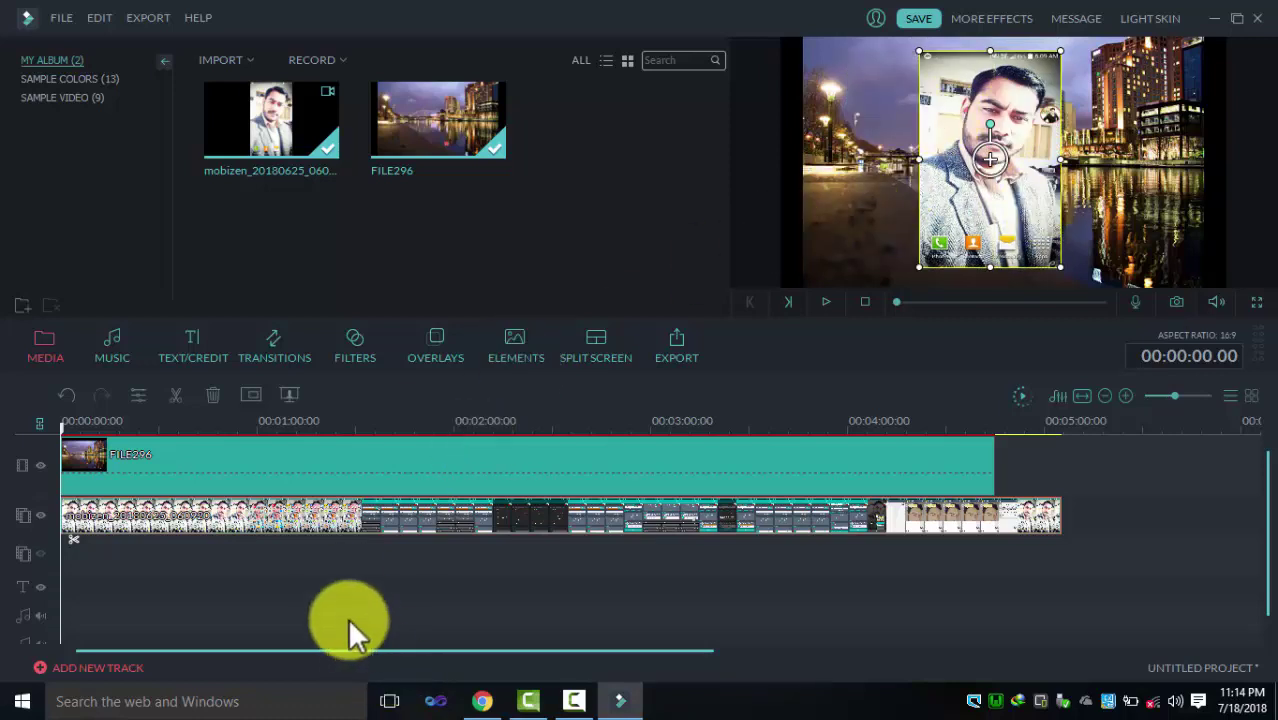
{"action": "left_click", "coordinate": [343, 586]}
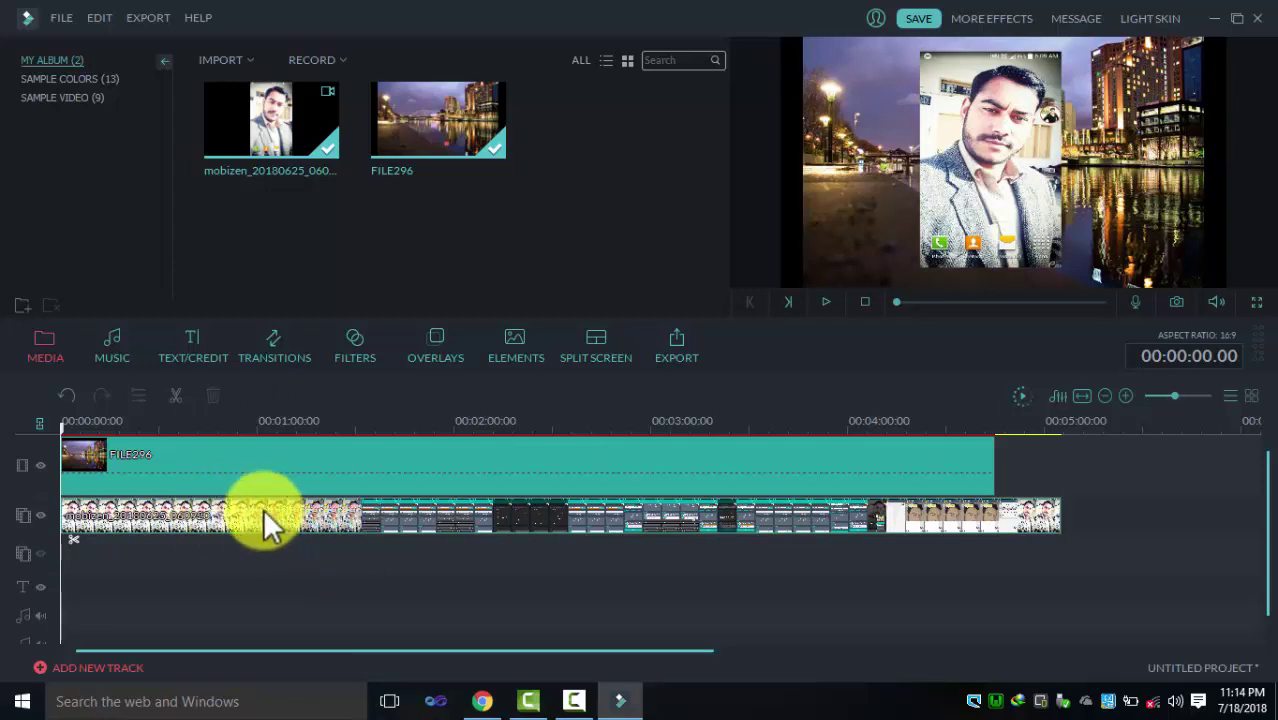
{"action": "left_click", "coordinate": [571, 699]}
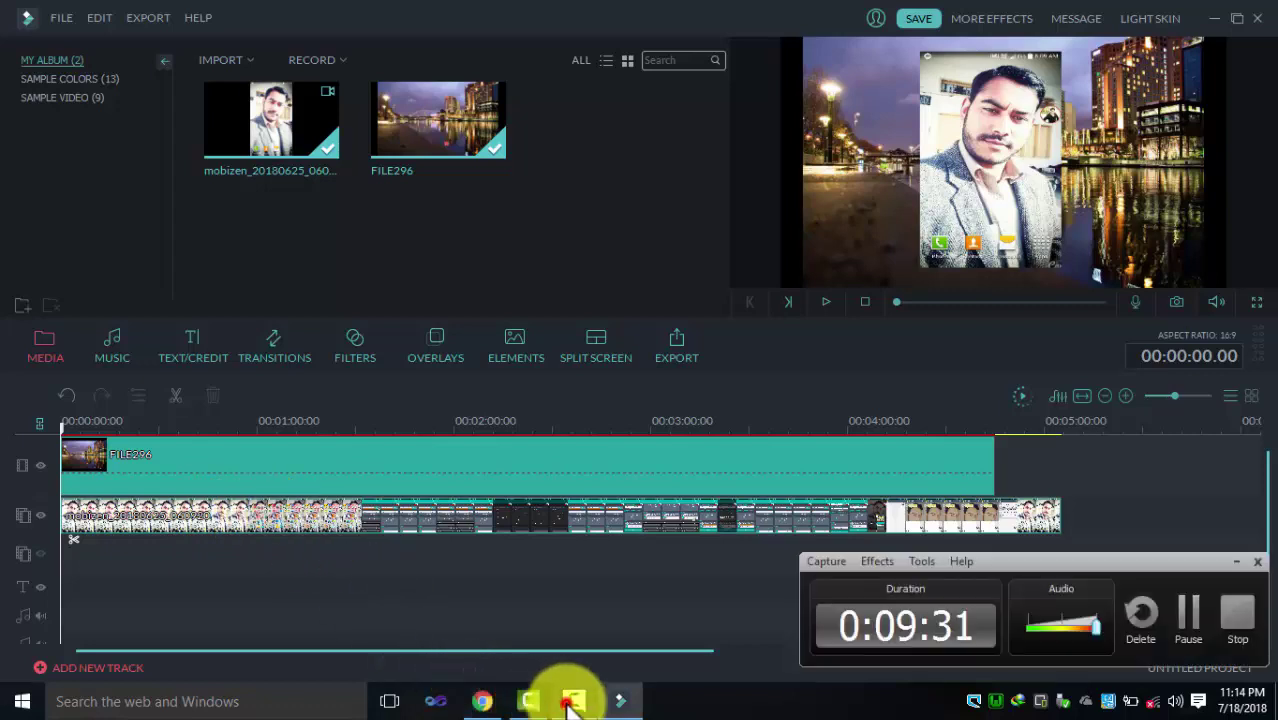
{"action": "left_click", "coordinate": [571, 699]}
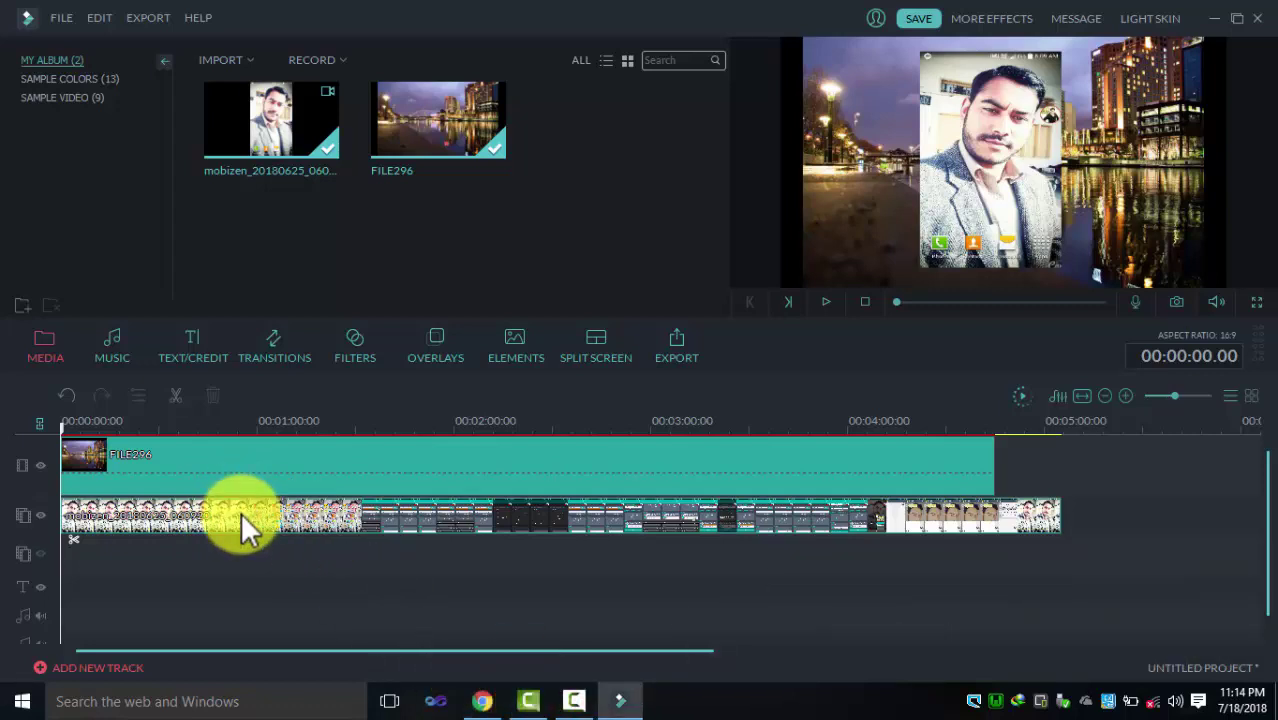
Play the project, jump to 00:00:44, pause at 00:00:45.14 and split the overlaid mobizen video there.
{"action": "left_click", "coordinate": [206, 520]}
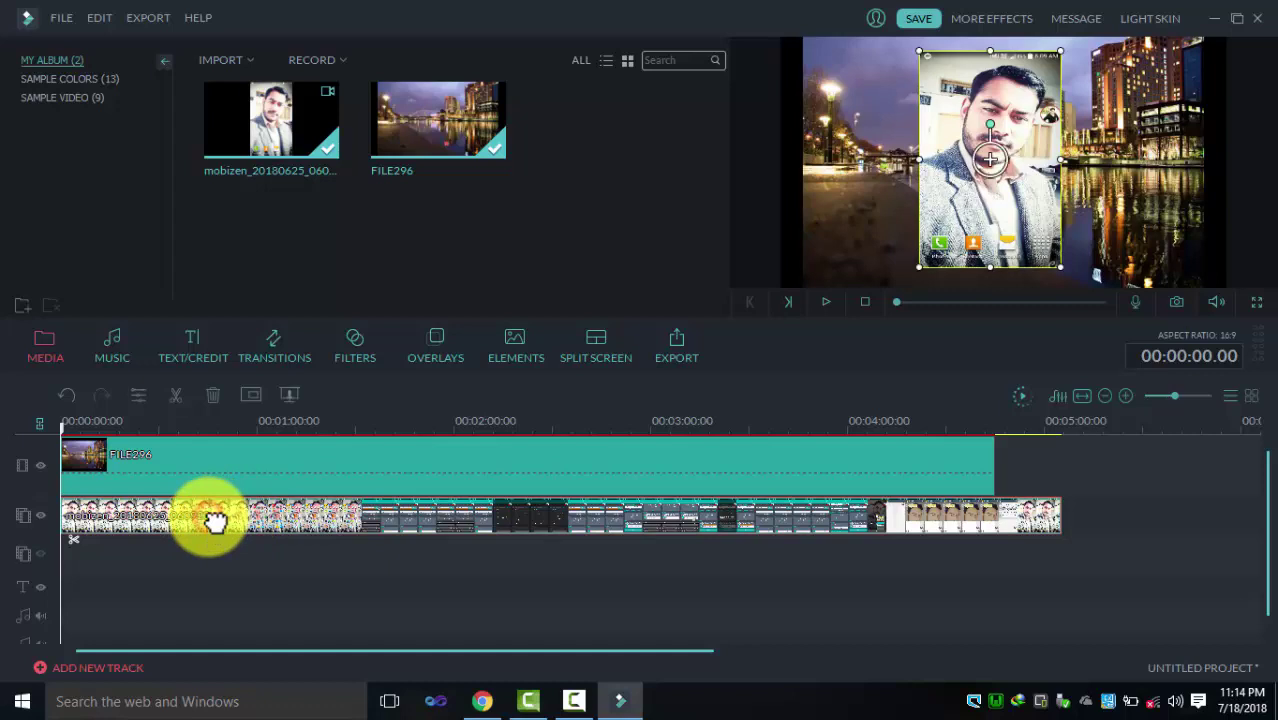
{"action": "left_click", "coordinate": [230, 517]}
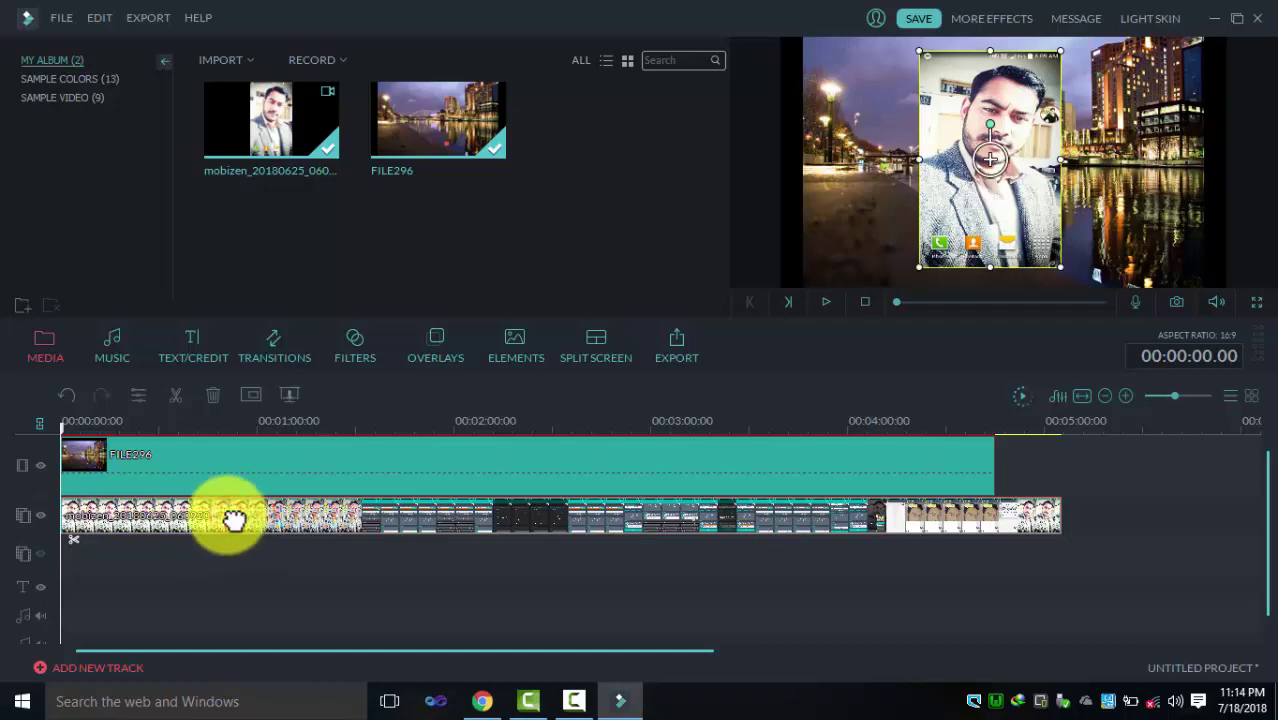
{"action": "left_click", "coordinate": [822, 305]}
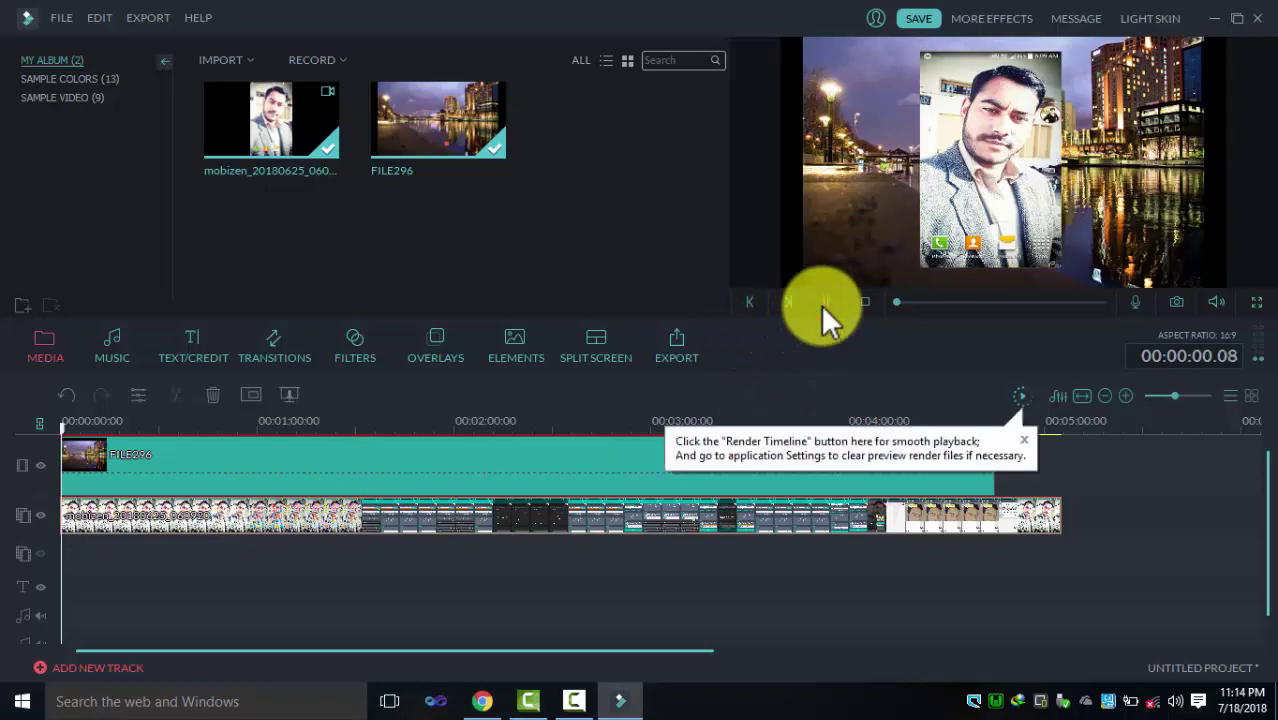
{"action": "left_click", "coordinate": [925, 301]}
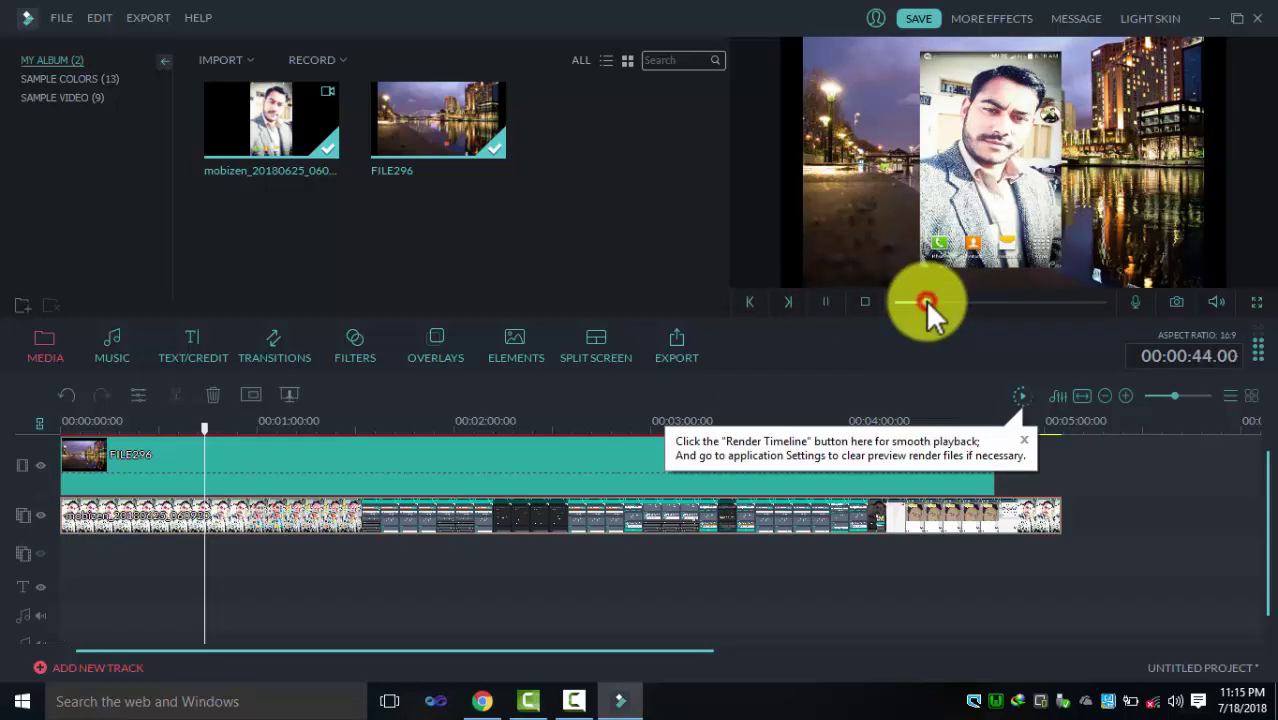
{"action": "left_click", "coordinate": [823, 305]}
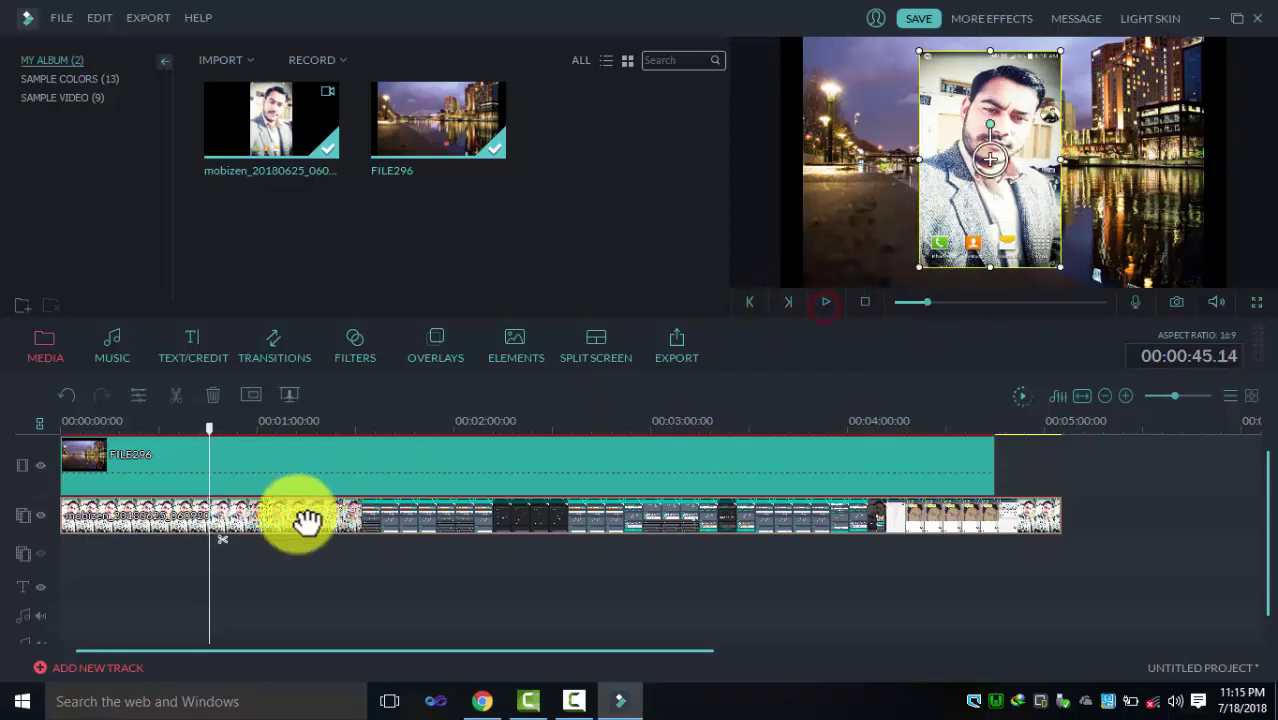
{"action": "left_click", "coordinate": [216, 538]}
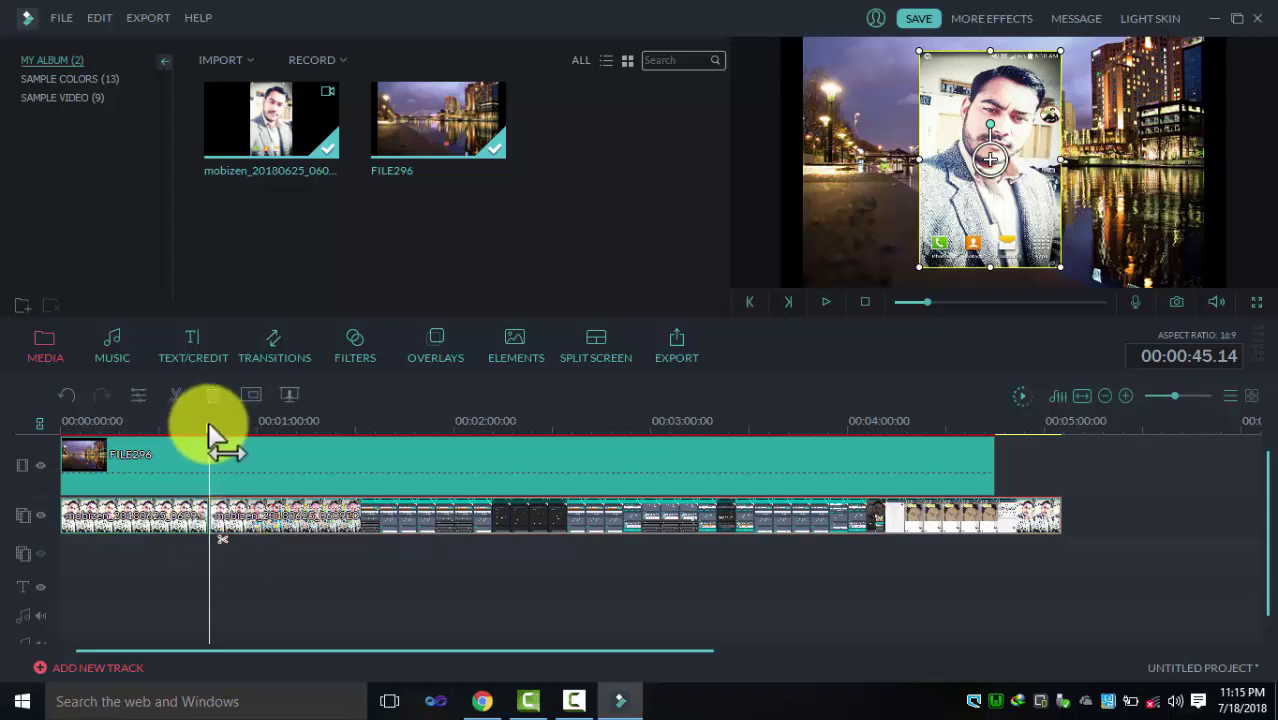
Split the overlaid mobizen video at 00:00:55.17 and delete the segment between 00:00:45.14 and 00:00:55.17.
{"action": "left_click_drag", "start_coordinate": [207, 424], "coordinate": [245, 432]}
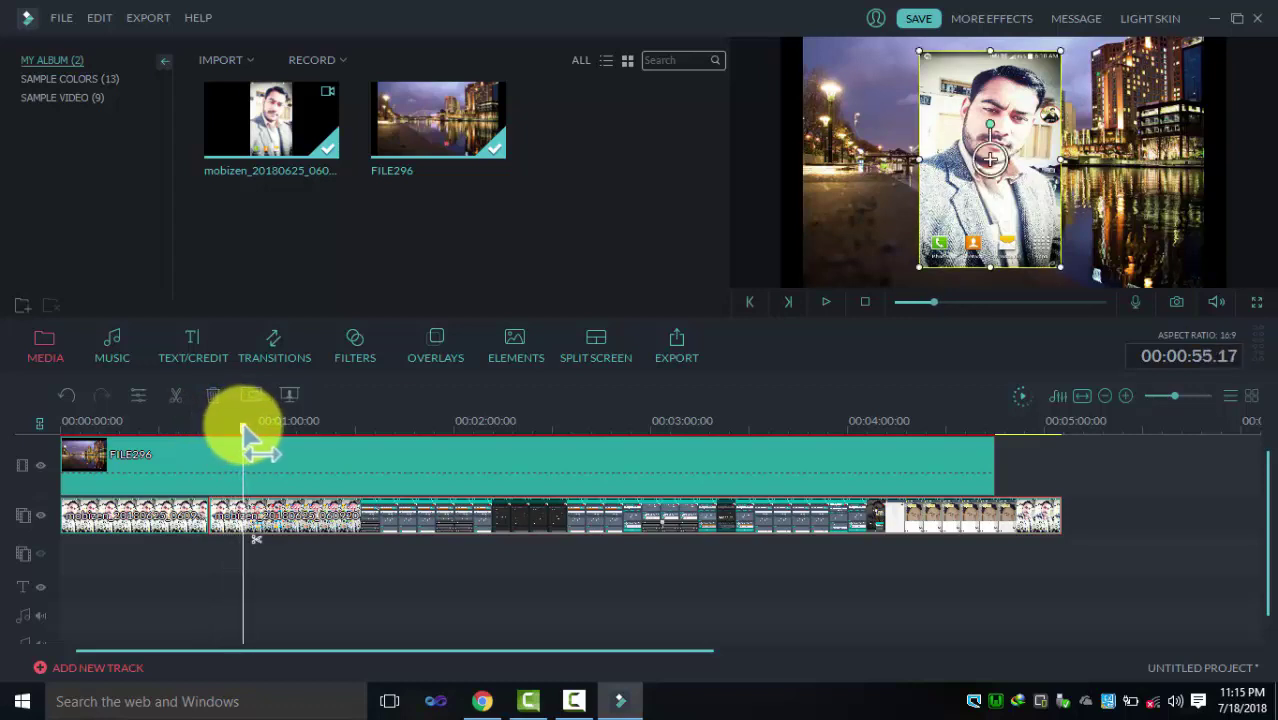
{"action": "left_click", "coordinate": [258, 540]}
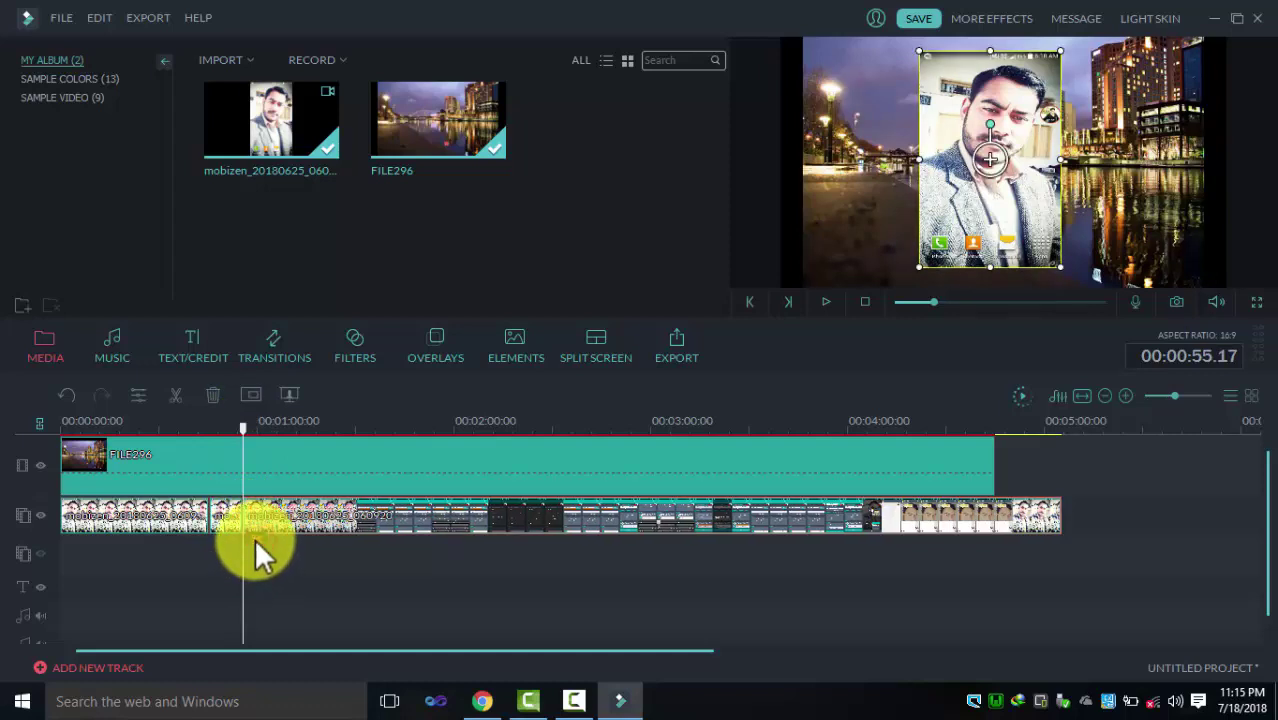
{"action": "left_click", "coordinate": [222, 526]}
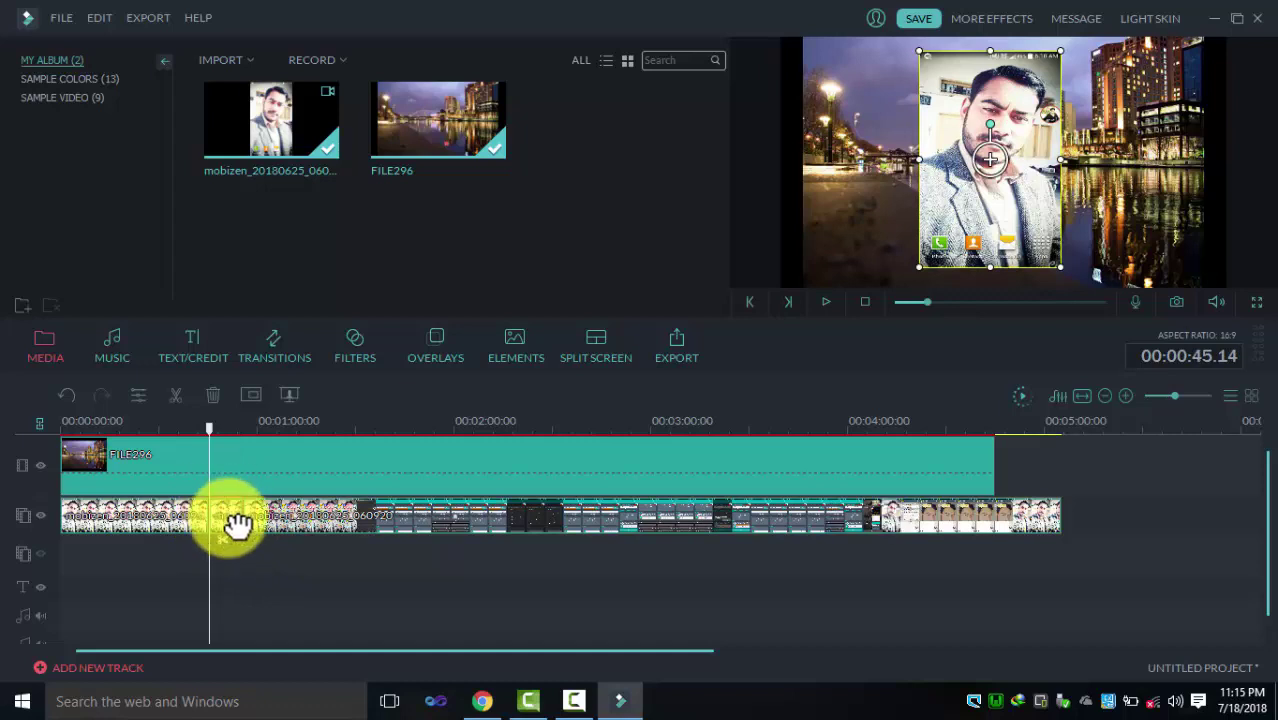
{"action": "left_click", "coordinate": [222, 540]}
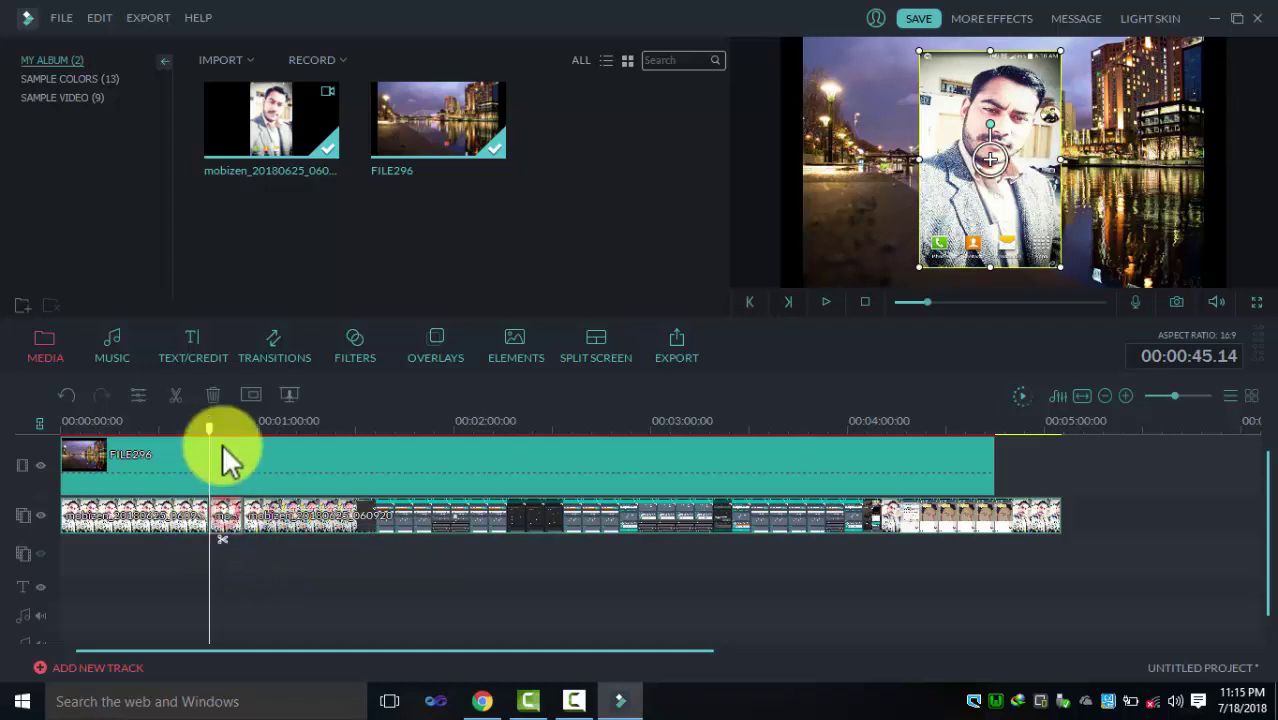
{"action": "left_click", "coordinate": [221, 394]}
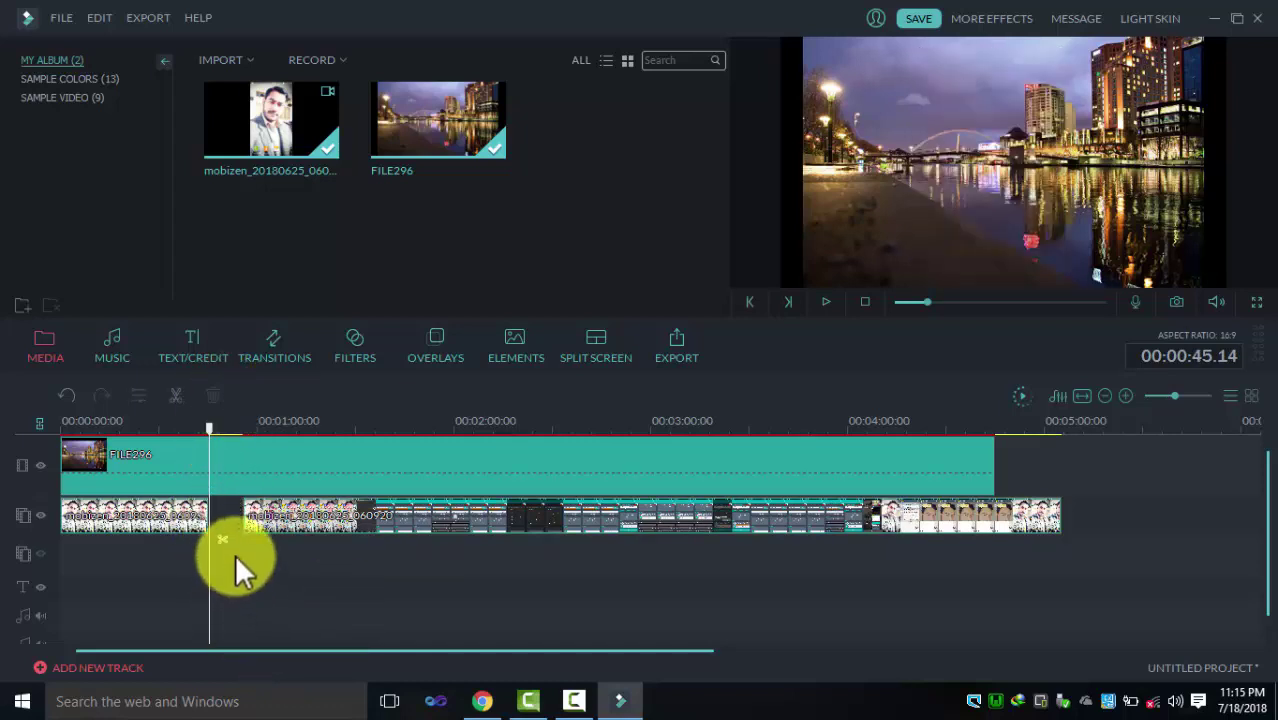
Move the remaining mobizen clip earlier on its track to close the gap after the first clip at 00:00:45.14.
{"action": "left_click_drag", "start_coordinate": [205, 428], "coordinate": [192, 436]}
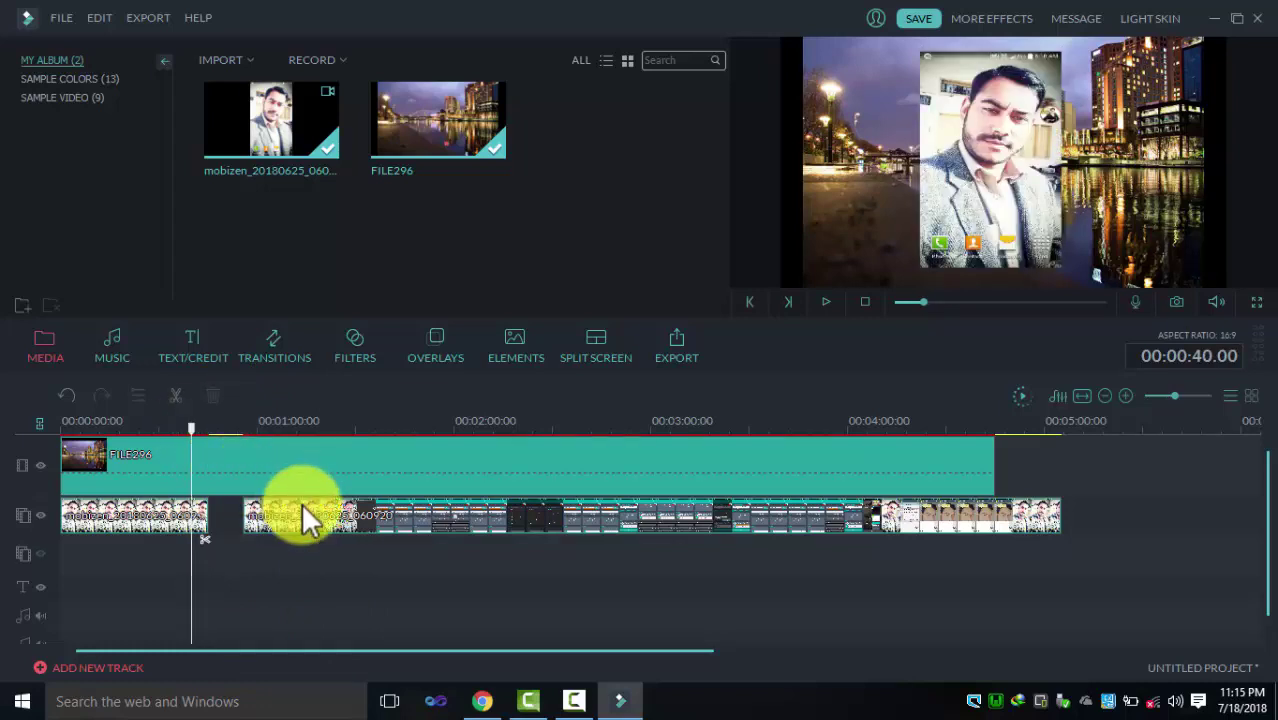
{"action": "left_click_drag", "start_coordinate": [318, 520], "coordinate": [283, 515]}
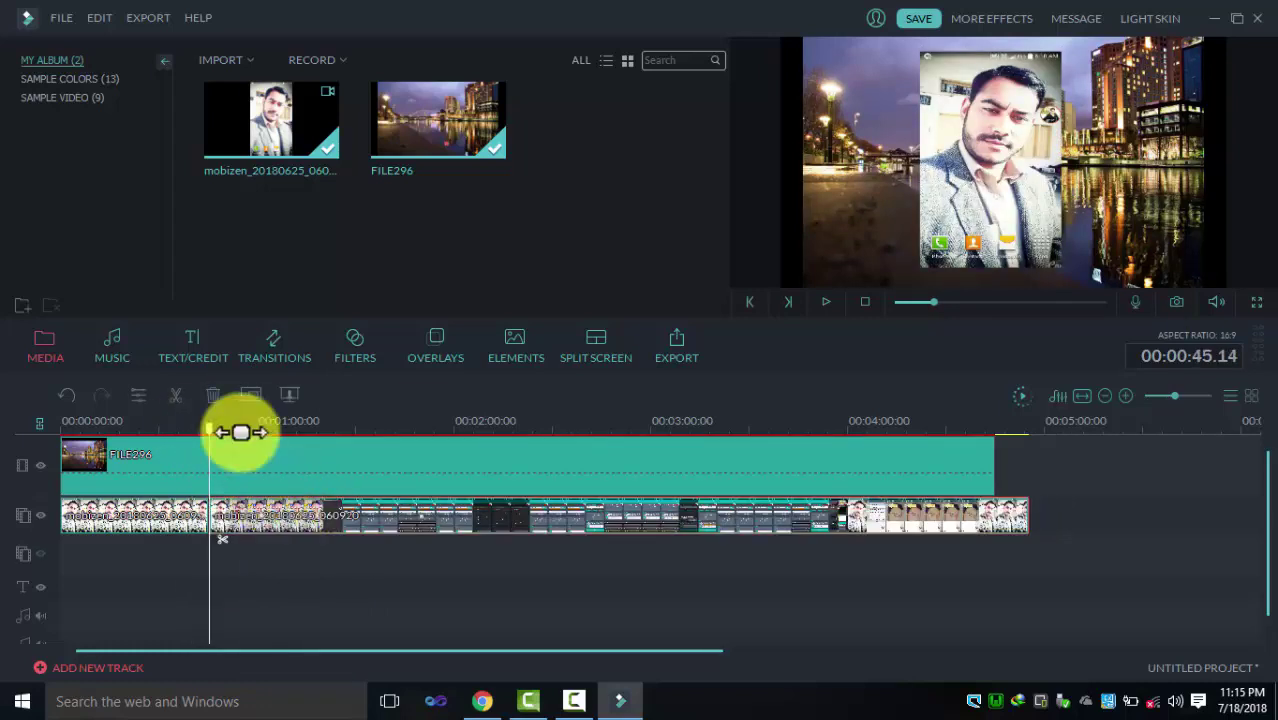
{"action": "left_click_drag", "start_coordinate": [209, 430], "coordinate": [190, 428]}
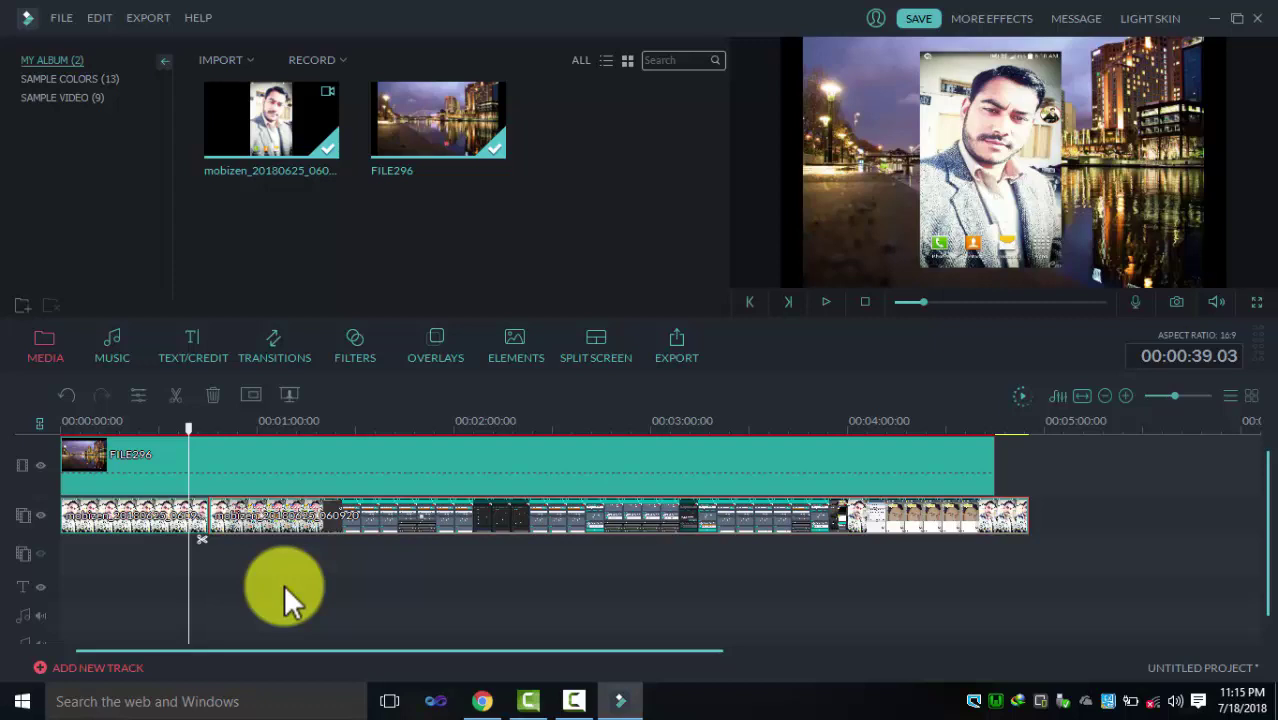
{"action": "left_click", "coordinate": [170, 517]}
{"action": "left_click", "coordinate": [297, 515]}
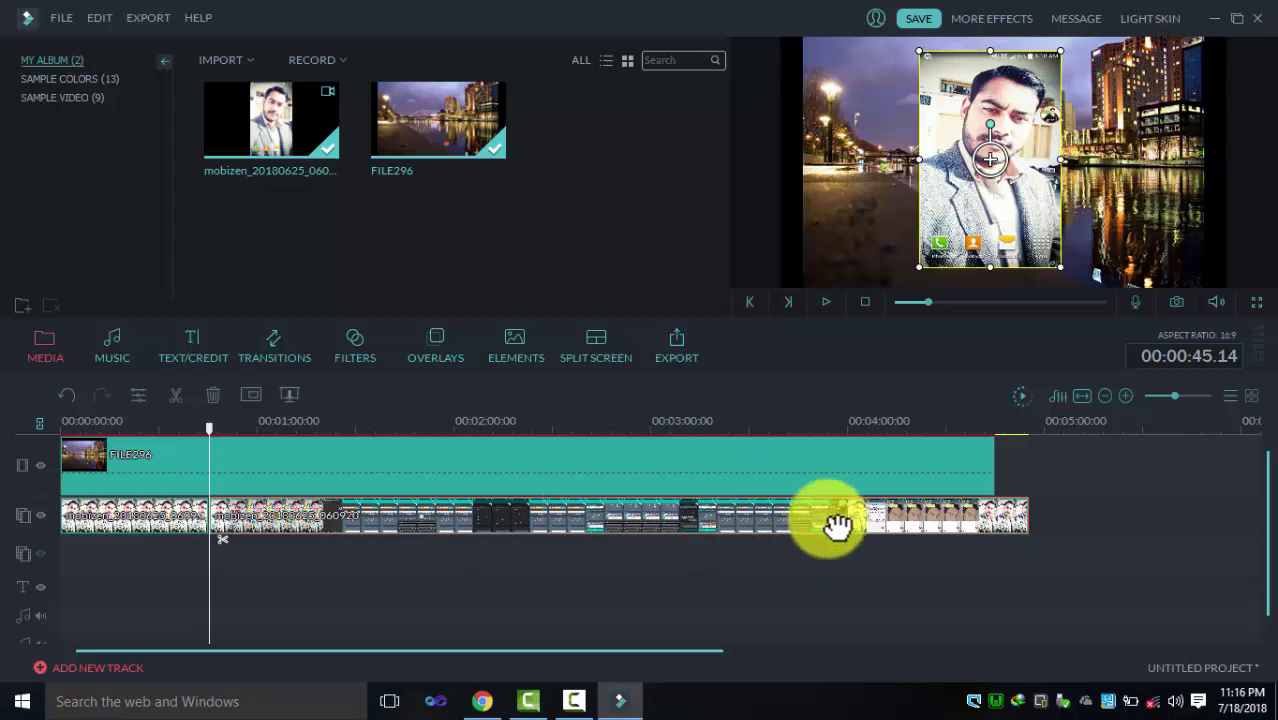
Examine the two joined mobizen clips on the timeline at different zoom levels, ending on a more detailed time scale.
{"action": "left_click", "coordinate": [1125, 399]}
{"action": "left_click", "coordinate": [1125, 399]}
{"action": "left_click", "coordinate": [1125, 399]}
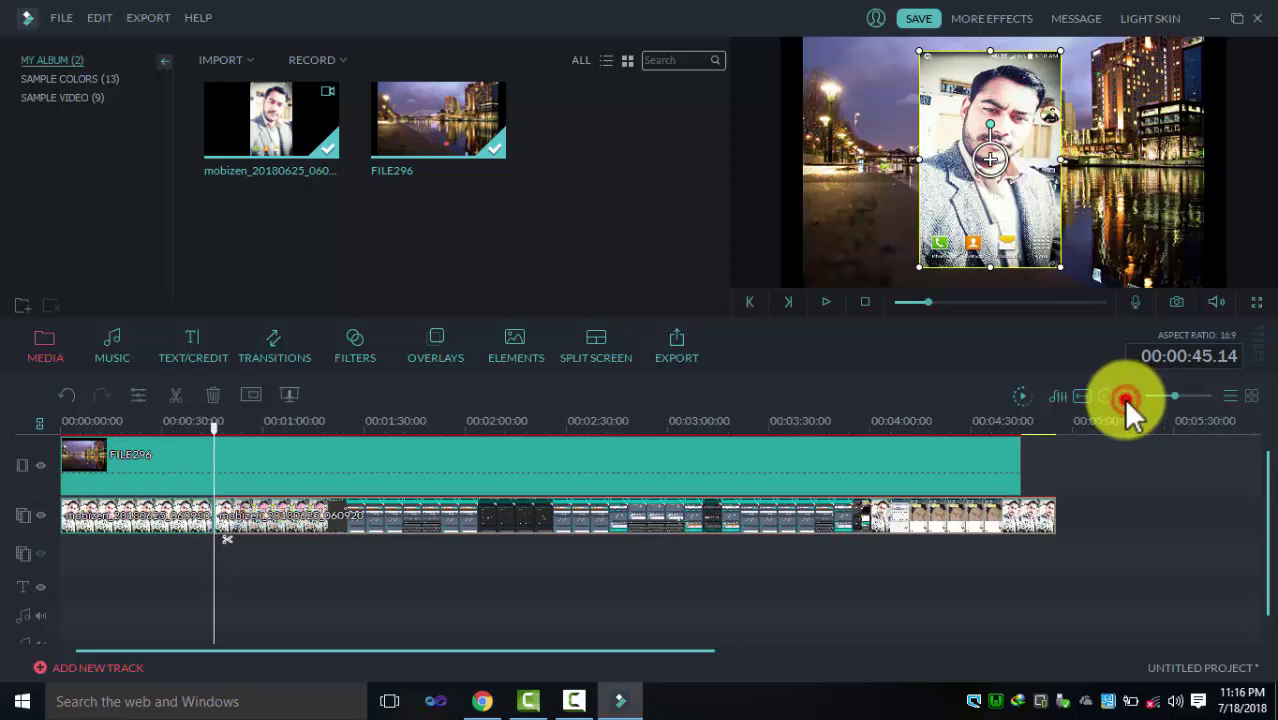
{"action": "left_click", "coordinate": [1125, 399]}
{"action": "left_click", "coordinate": [1125, 399]}
{"action": "left_click", "coordinate": [1125, 399]}
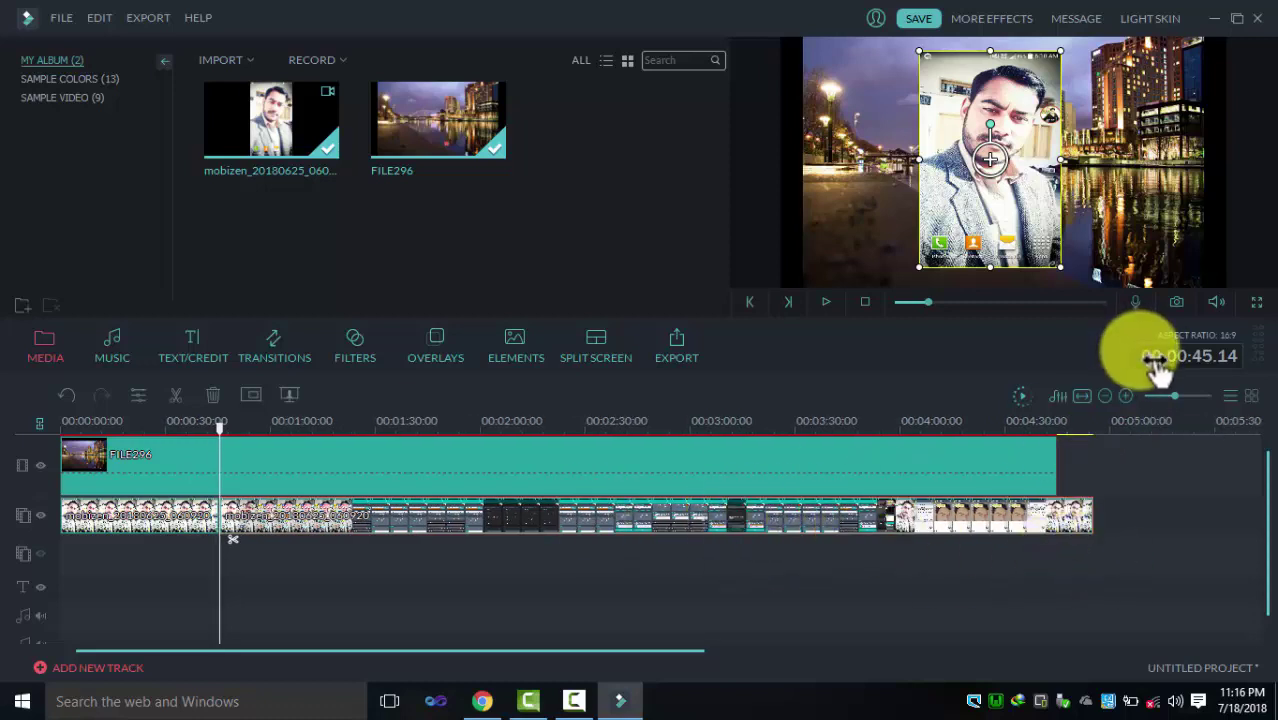
{"action": "left_click", "coordinate": [1101, 396]}
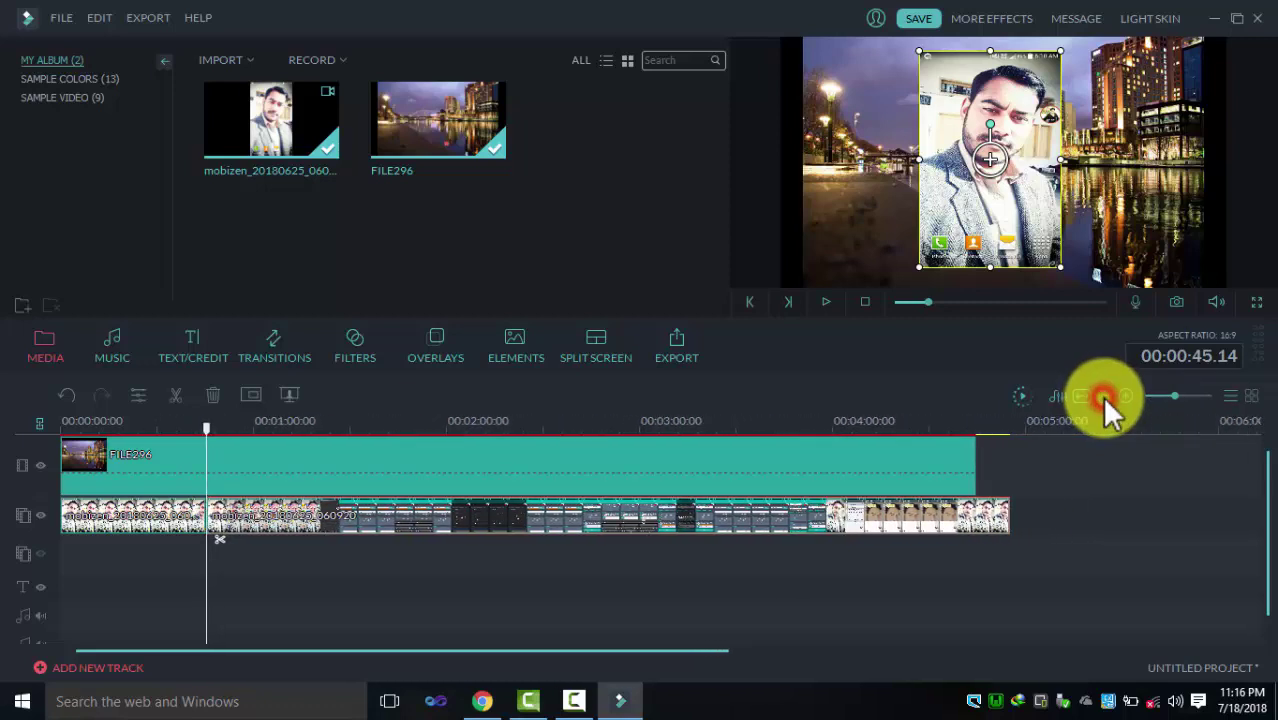
{"action": "left_click", "coordinate": [1124, 394]}
{"action": "left_click", "coordinate": [1124, 394]}
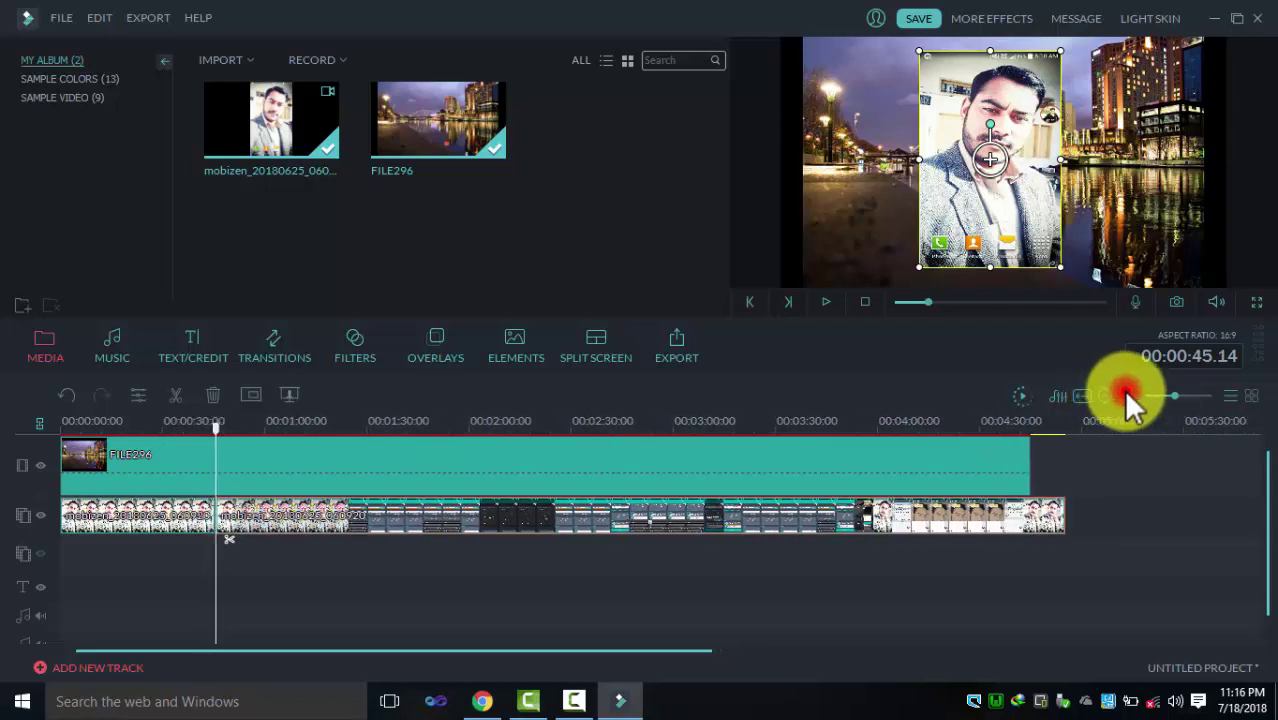
{"action": "left_click", "coordinate": [1124, 394]}
{"action": "left_click", "coordinate": [1124, 394]}
{"action": "left_click", "coordinate": [1124, 394]}
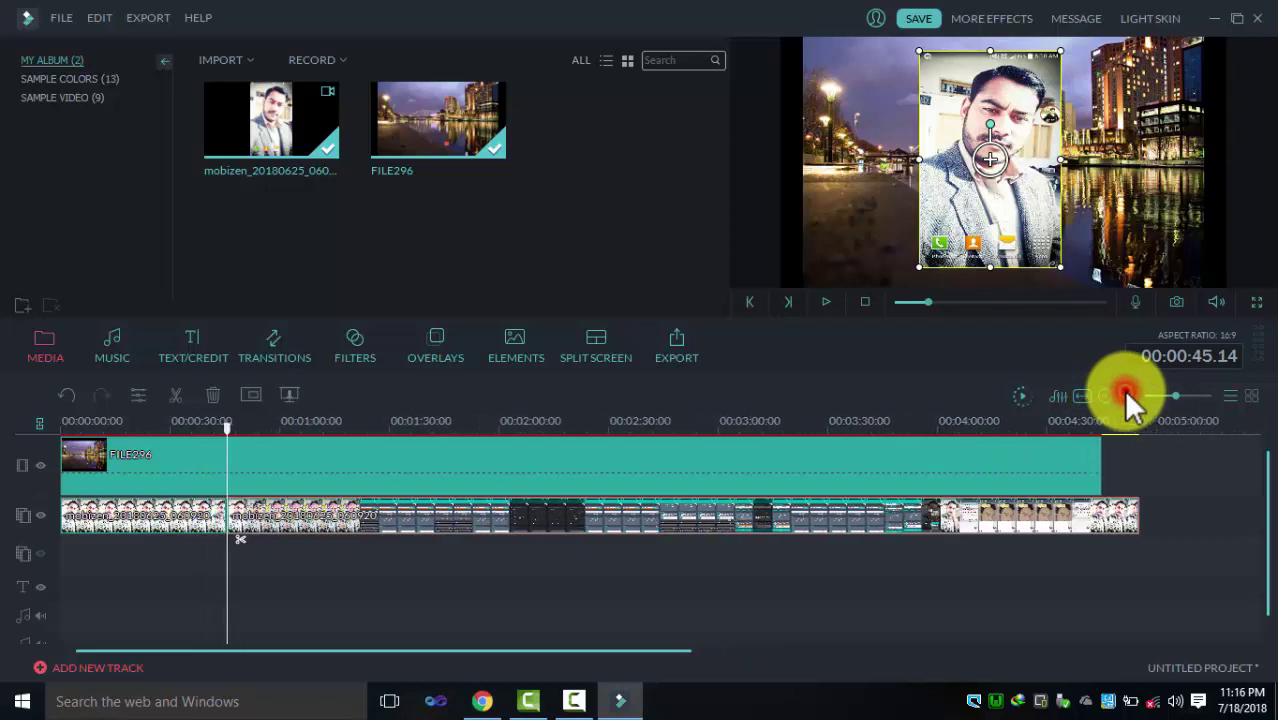
{"action": "left_click", "coordinate": [1124, 394]}
{"action": "left_click", "coordinate": [1124, 394]}
{"action": "left_click", "coordinate": [1124, 394]}
{"action": "left_click", "coordinate": [1124, 394]}
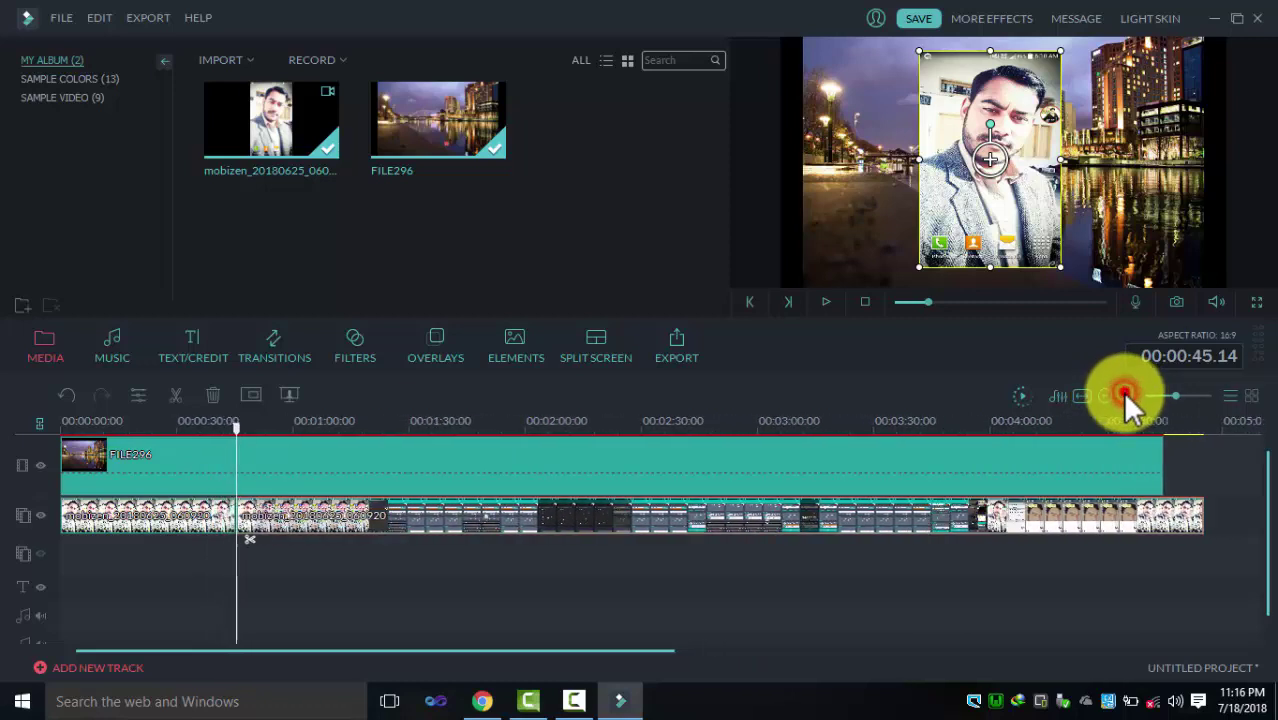
{"action": "left_click", "coordinate": [1124, 394]}
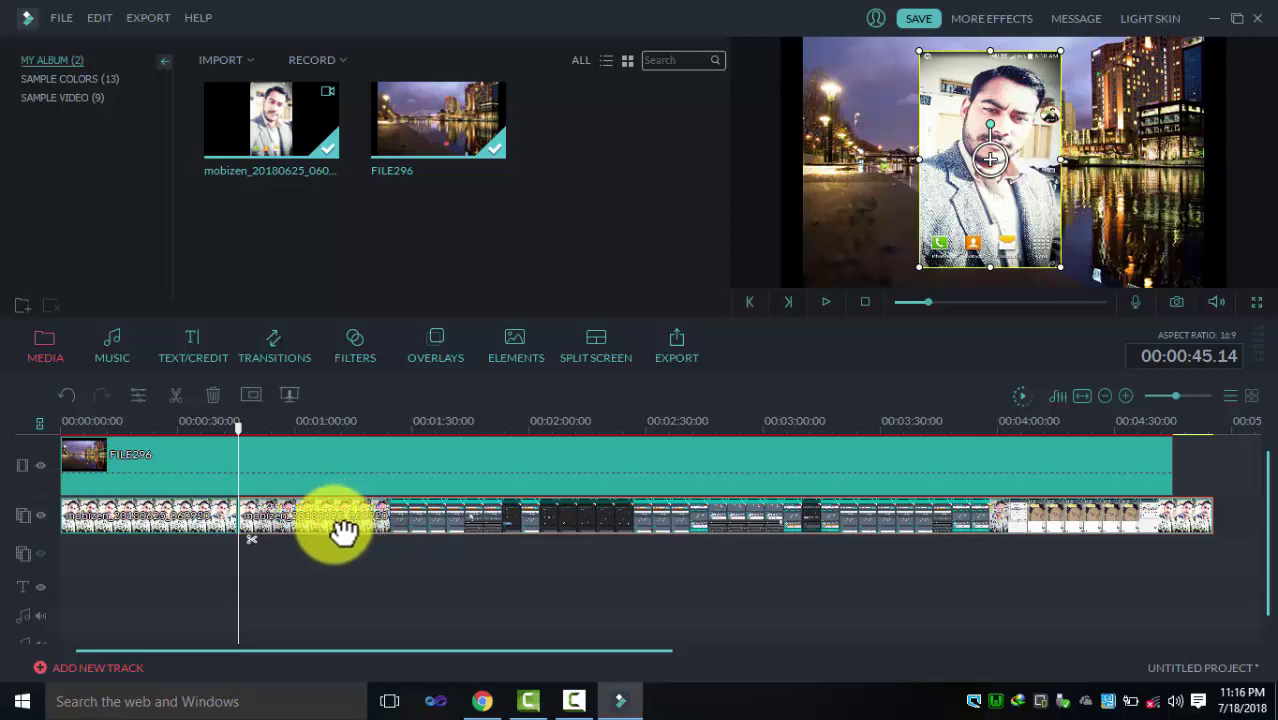
Raise the audio volume of the second mobizen clip to 177 and apply the setting.
{"action": "right_click", "coordinate": [341, 530]}
{"action": "left_click", "coordinate": [337, 537]}
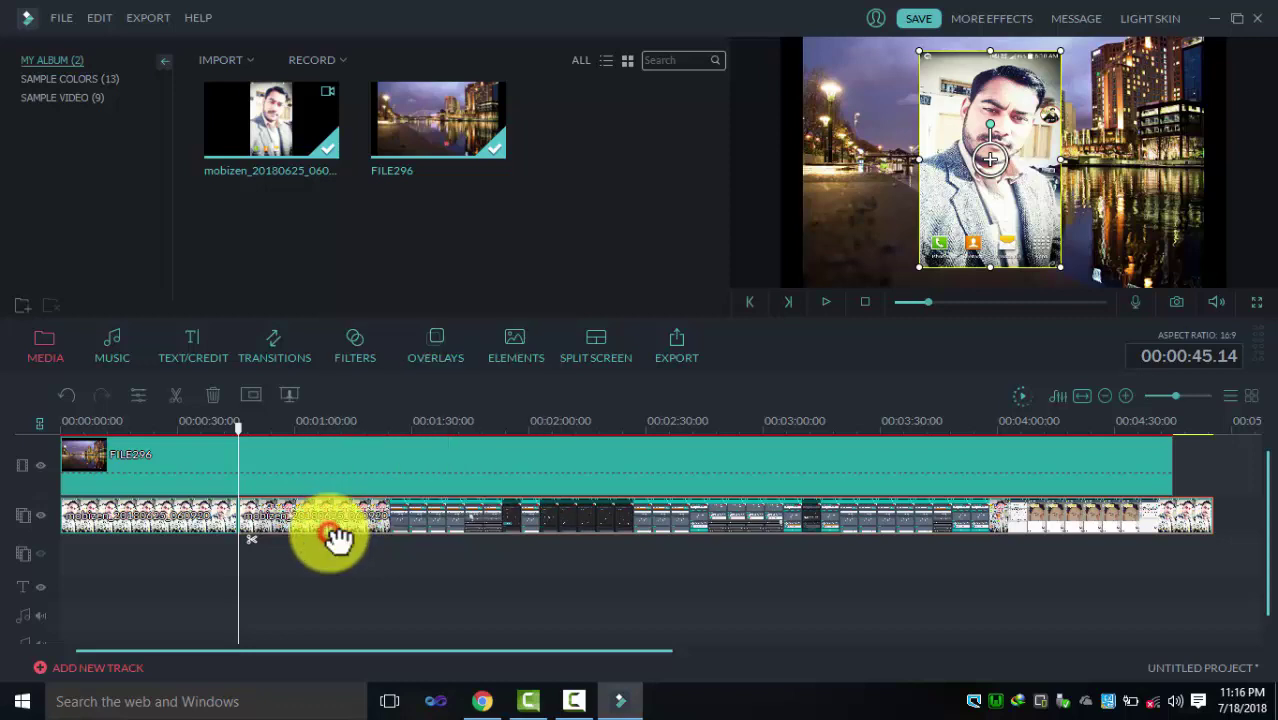
{"action": "right_click", "coordinate": [338, 538]}
{"action": "double_click", "coordinate": [300, 522]}
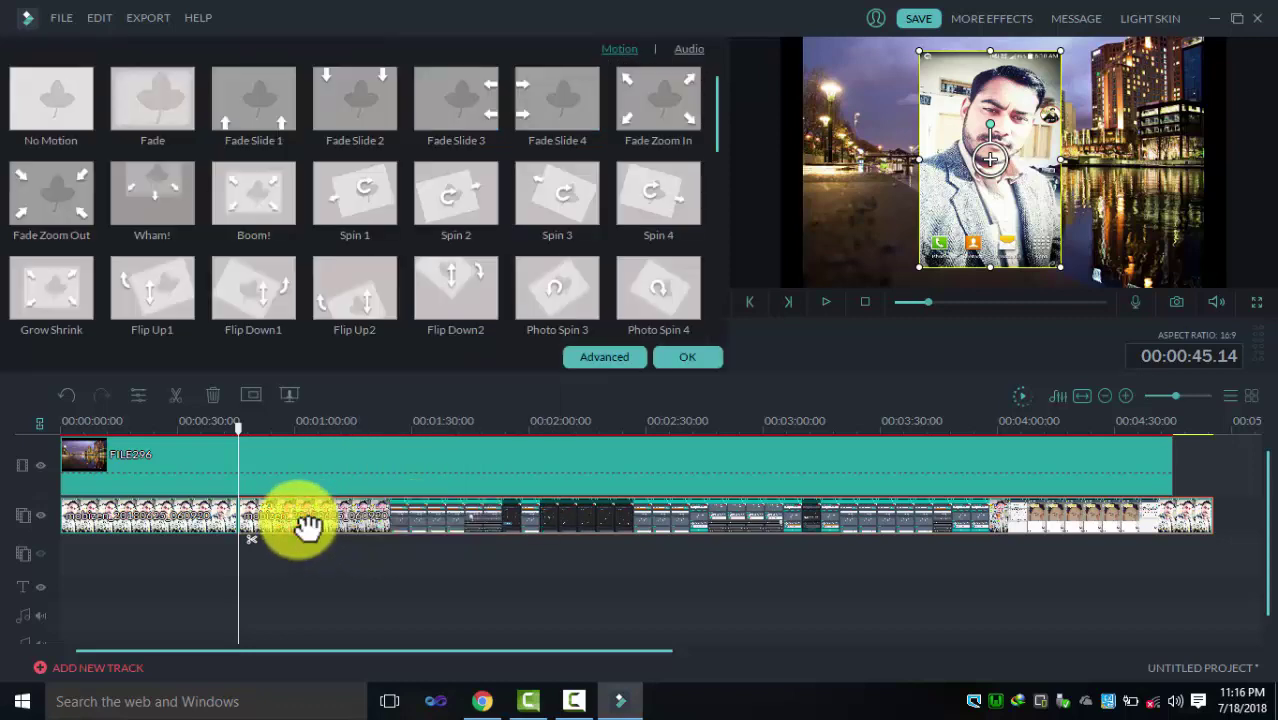
{"action": "left_click", "coordinate": [683, 50]}
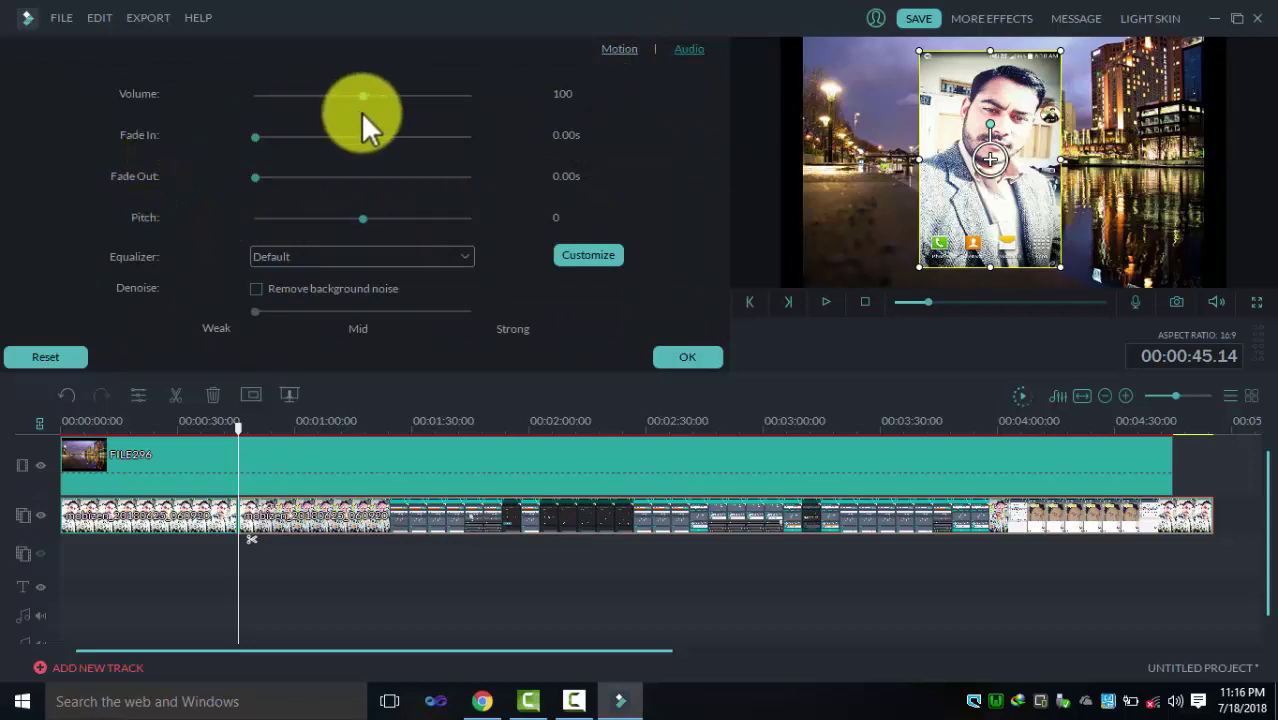
{"action": "left_click_drag", "start_coordinate": [361, 93], "coordinate": [405, 100]}
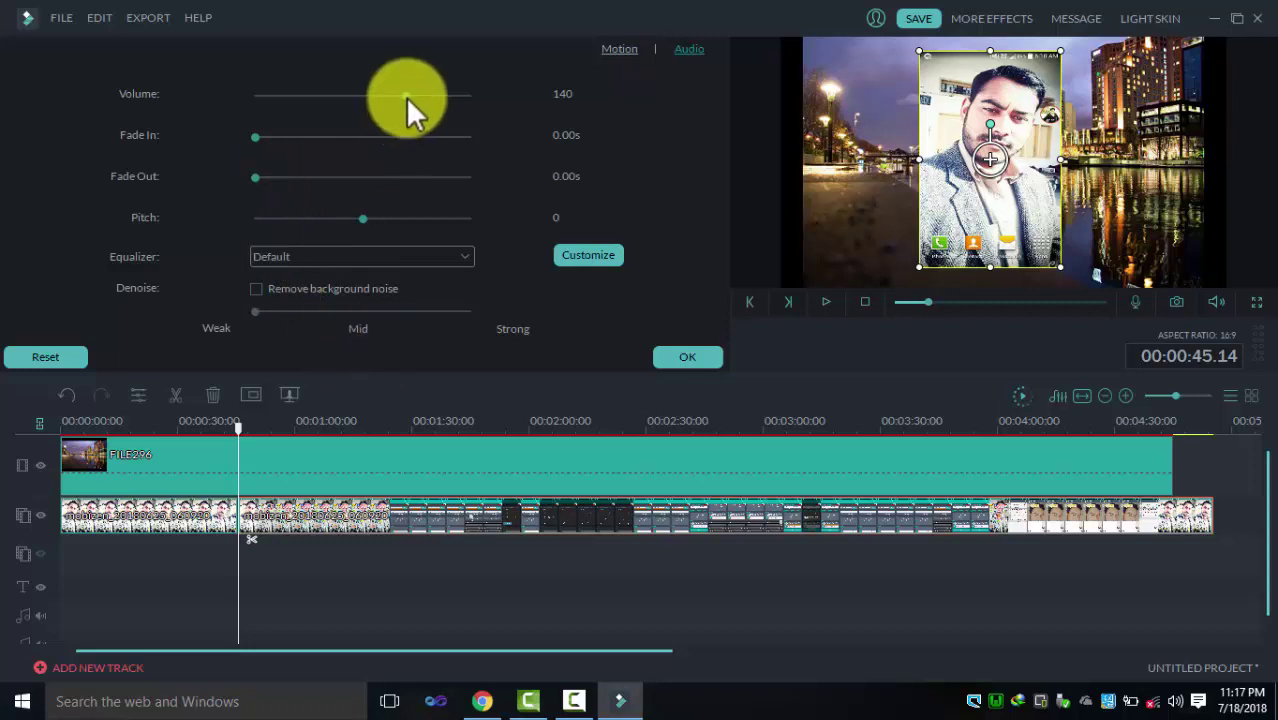
{"action": "left_click_drag", "start_coordinate": [405, 96], "coordinate": [445, 101]}
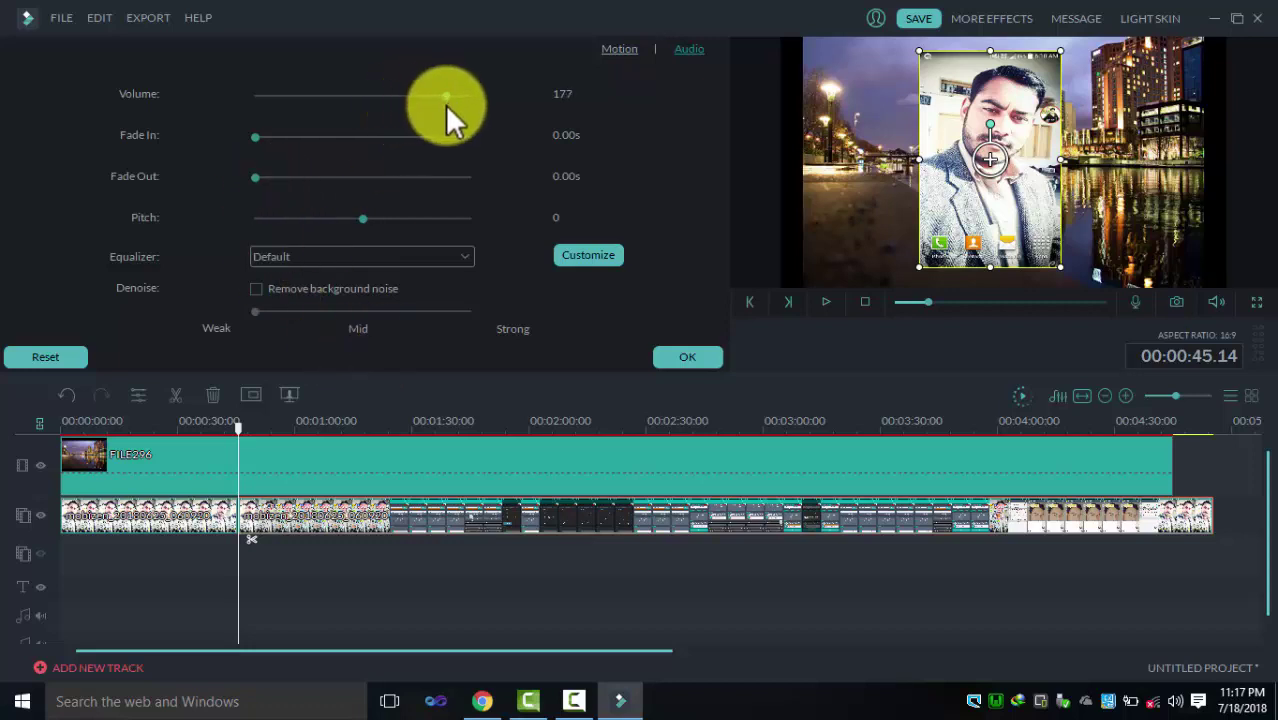
{"action": "left_click", "coordinate": [695, 357]}
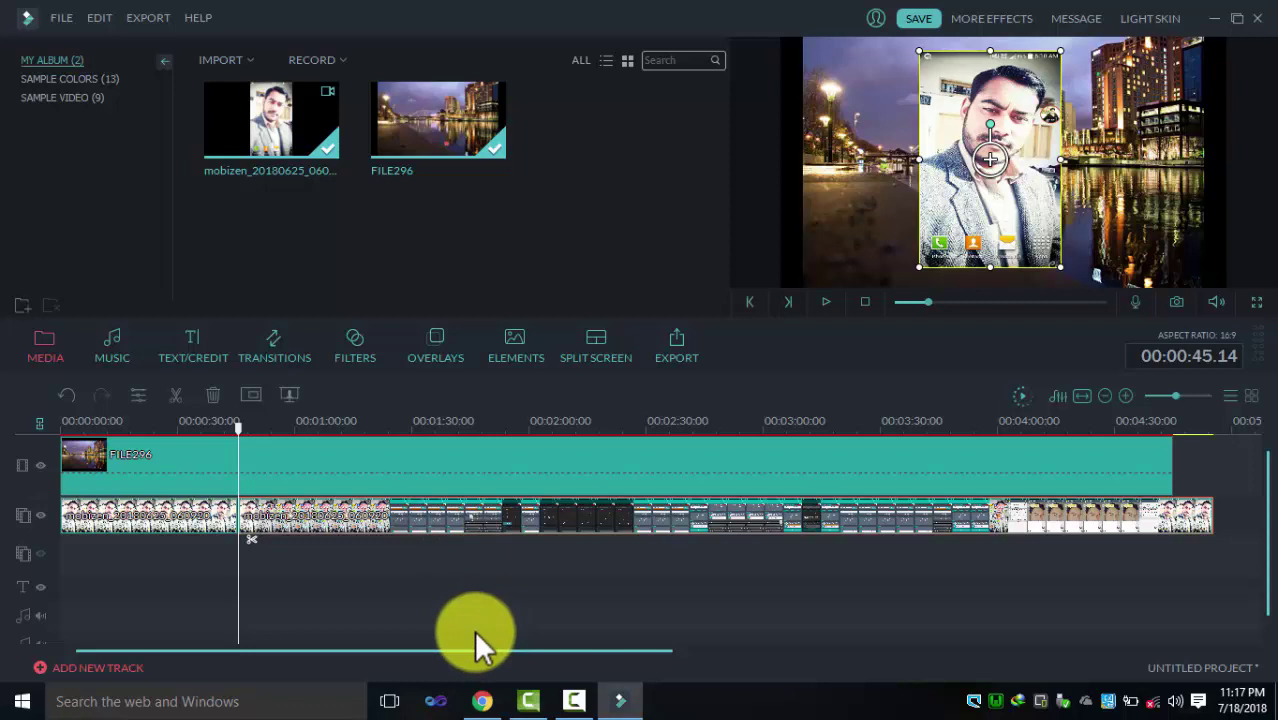
{"action": "left_click", "coordinate": [573, 700]}
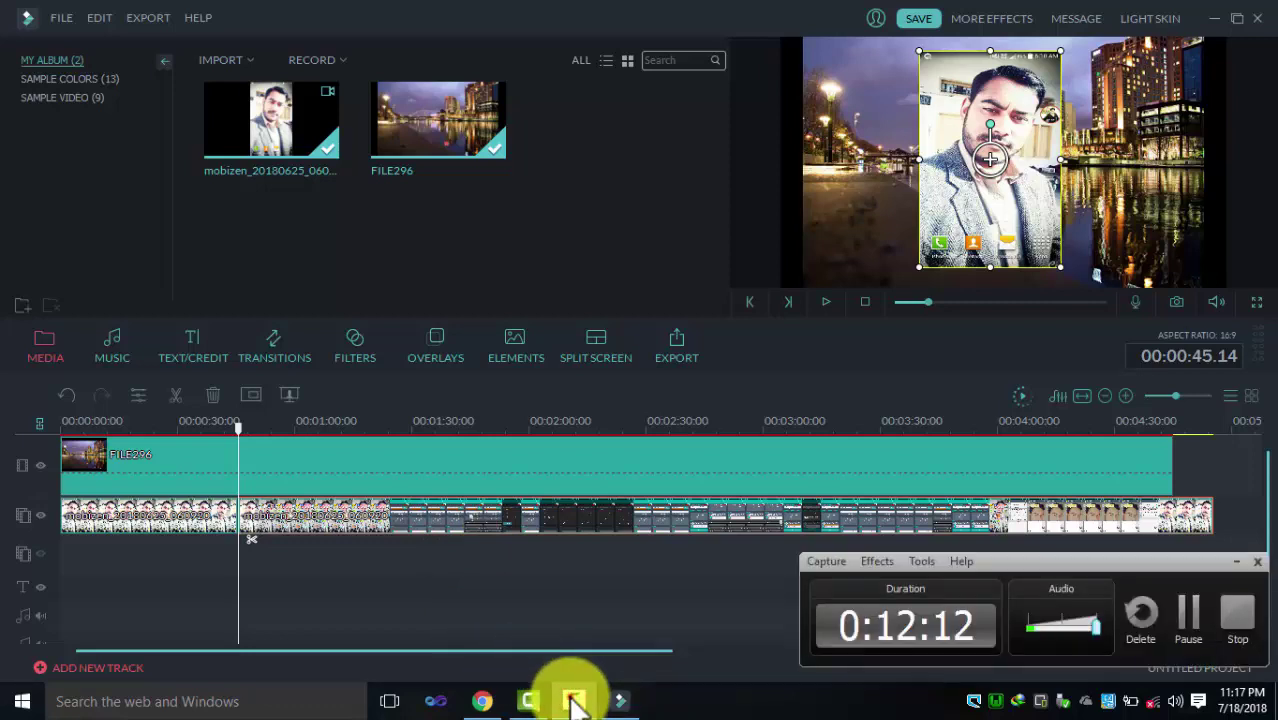
{"action": "left_click", "coordinate": [573, 700]}
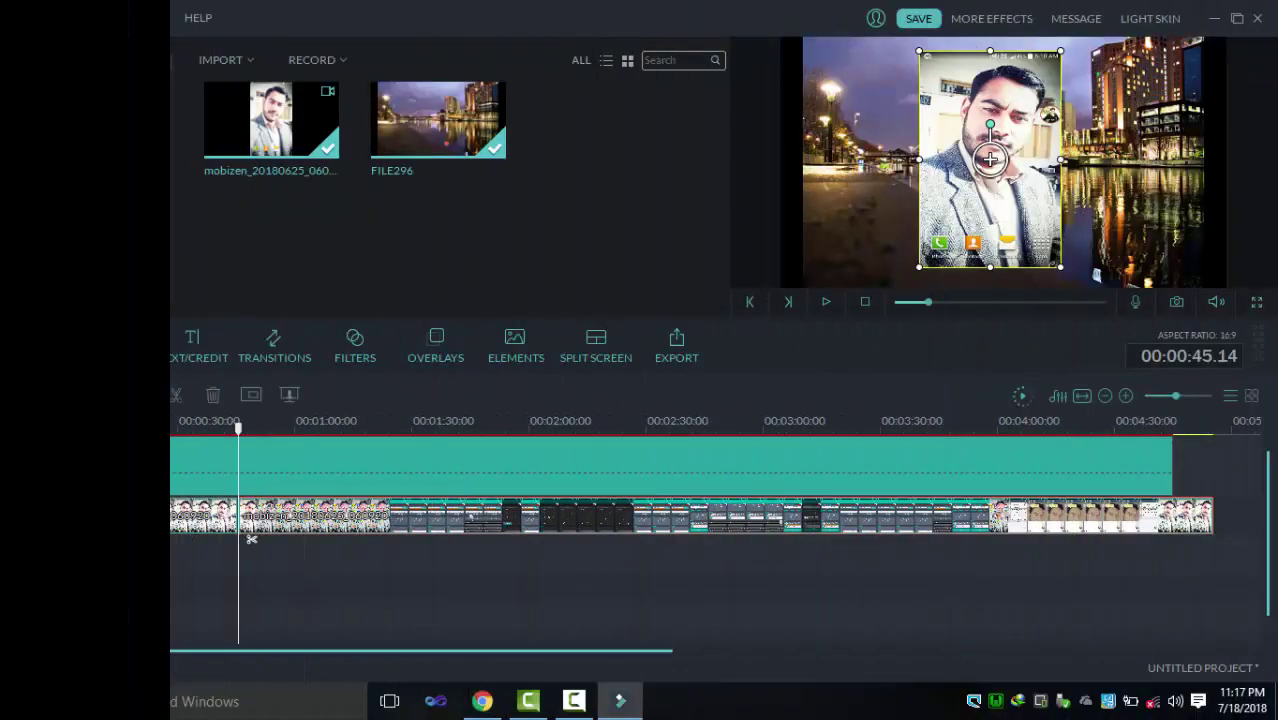
Open the music library and start downloading the Always Dreaming - Within Reach track.
{"action": "left_click", "coordinate": [31, 347]}
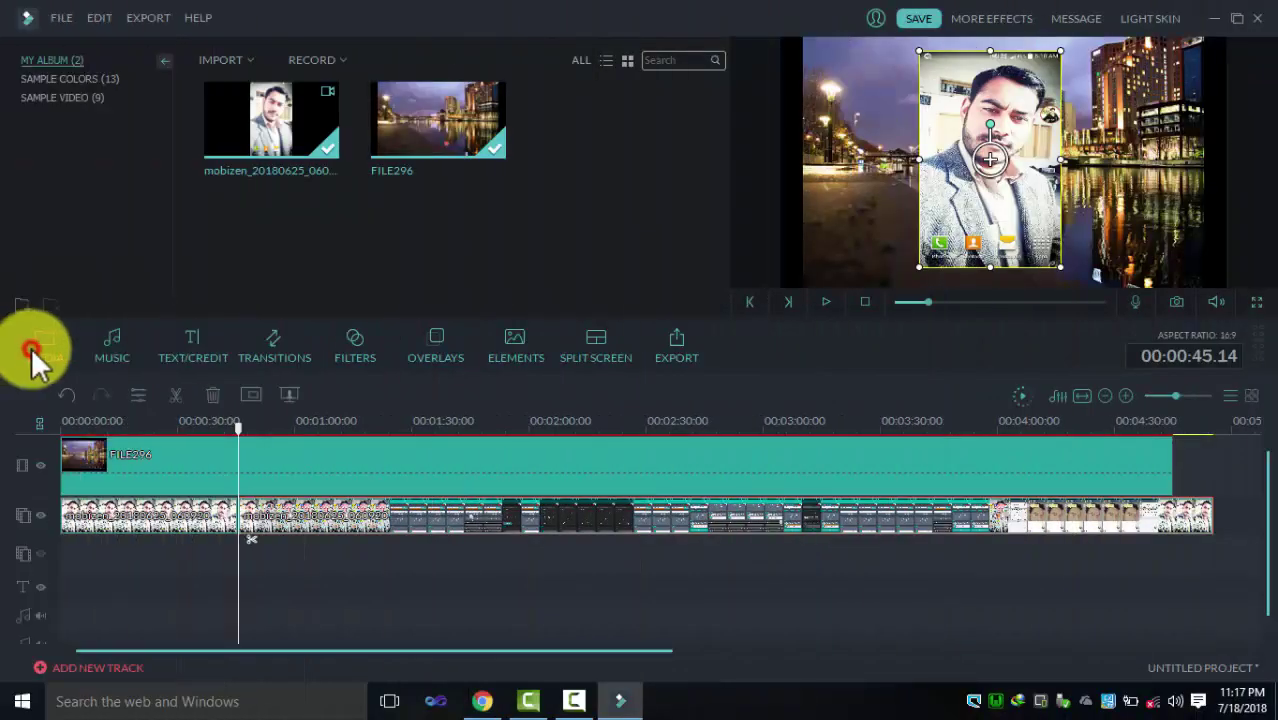
{"action": "left_click", "coordinate": [117, 350]}
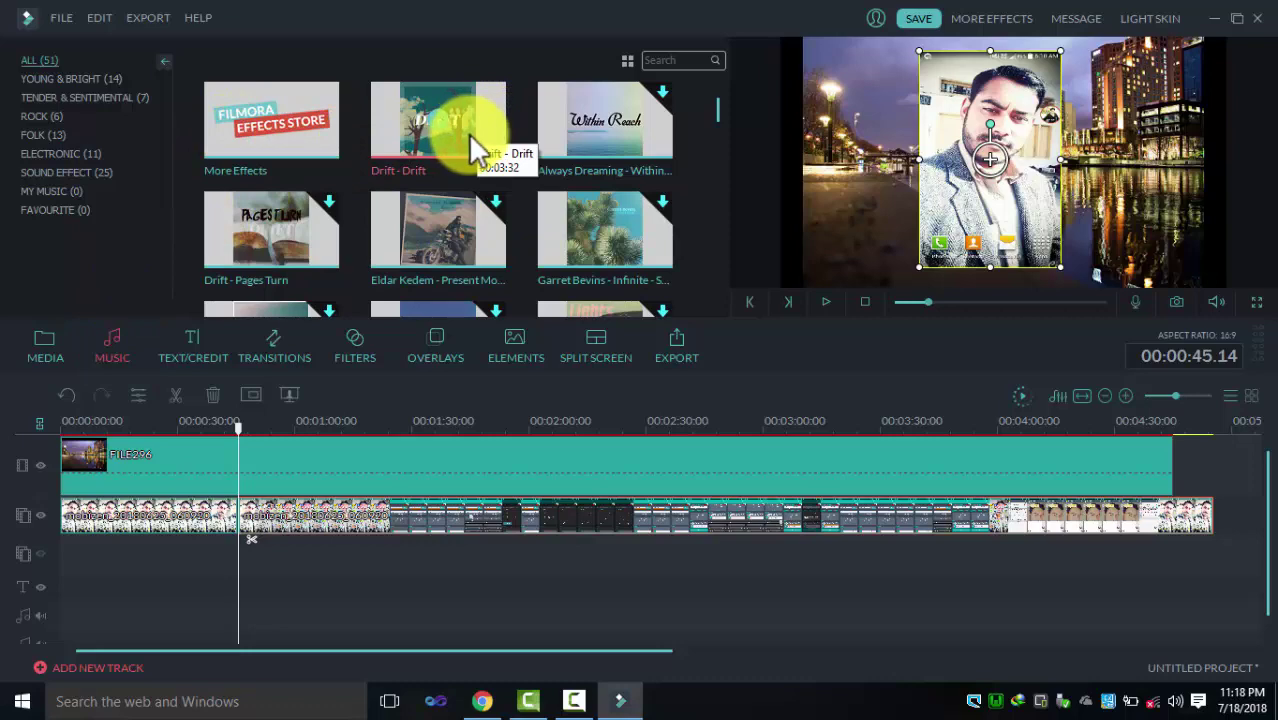
{"action": "mouse_move", "coordinate": [716, 106]}
{"action": "left_mouse_down"}
{"action": "mouse_move", "coordinate": [723, 194]}
{"action": "mouse_move", "coordinate": [726, 95]}
{"action": "left_mouse_up"}
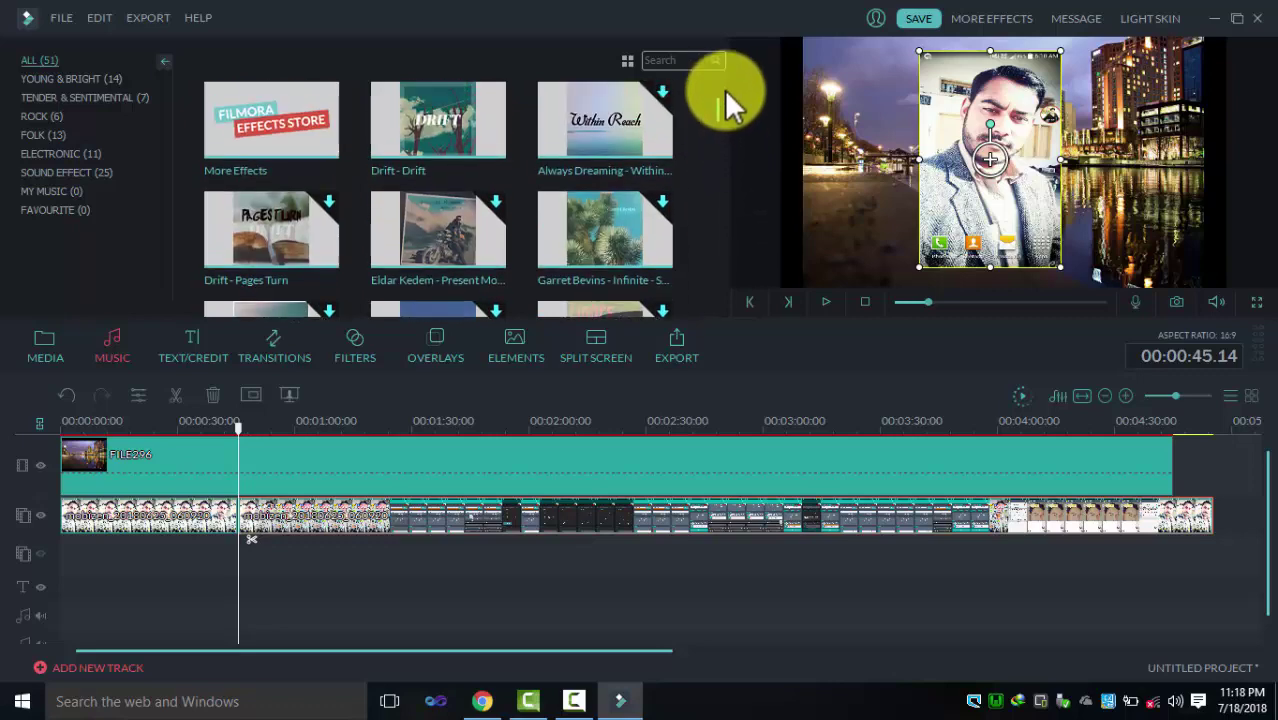
{"action": "left_click", "coordinate": [661, 86]}
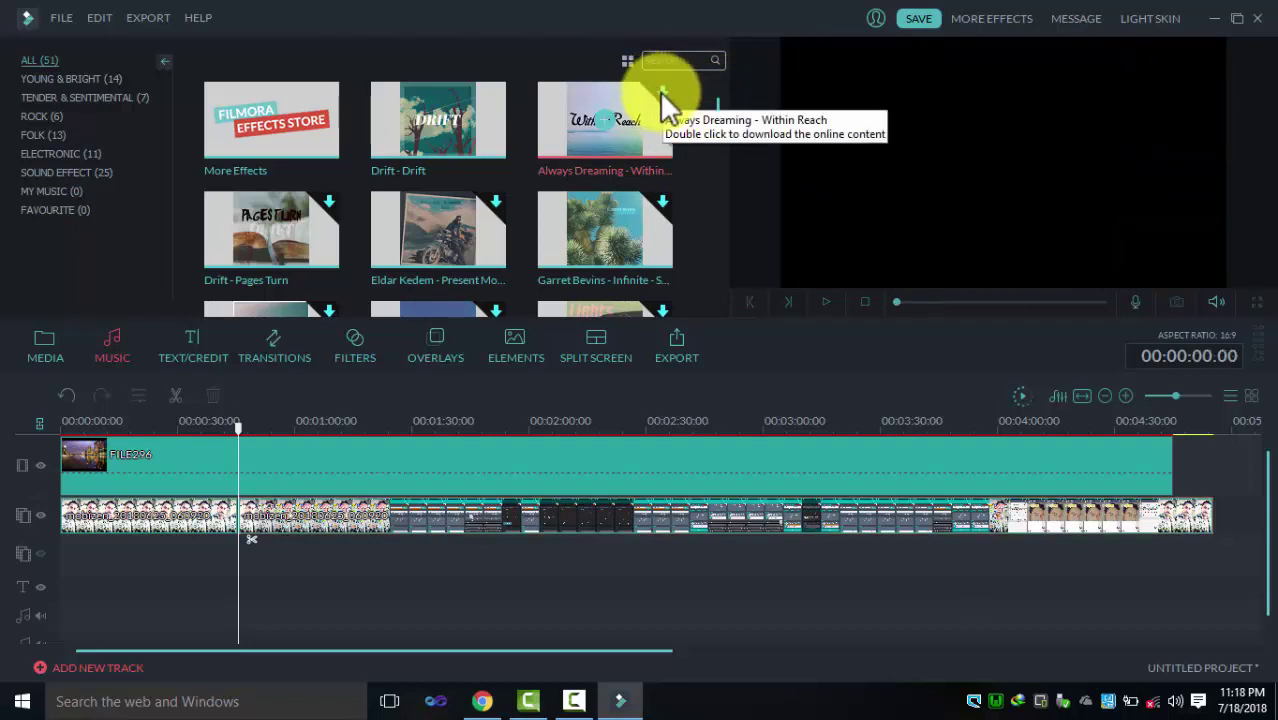
{"action": "left_click", "coordinate": [661, 90]}
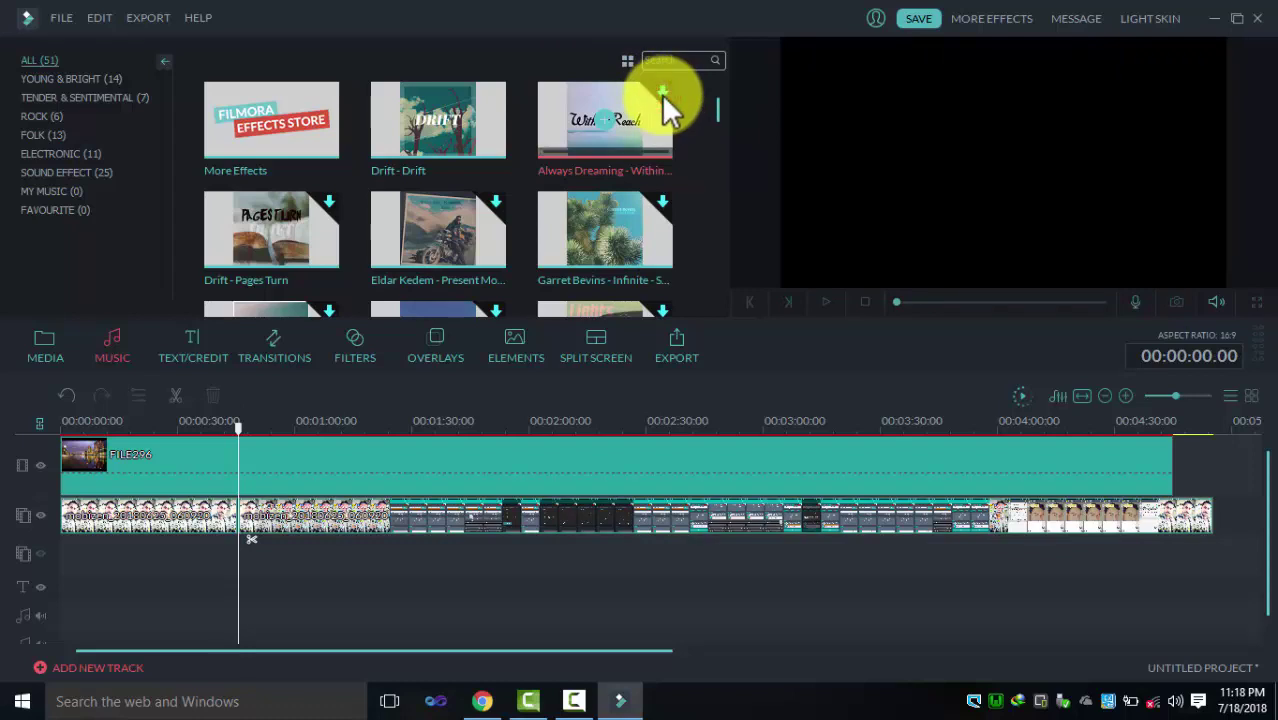
Place the Drift - Drift music at the start of the first audio track and select the clip.
{"action": "left_click", "coordinate": [414, 152]}
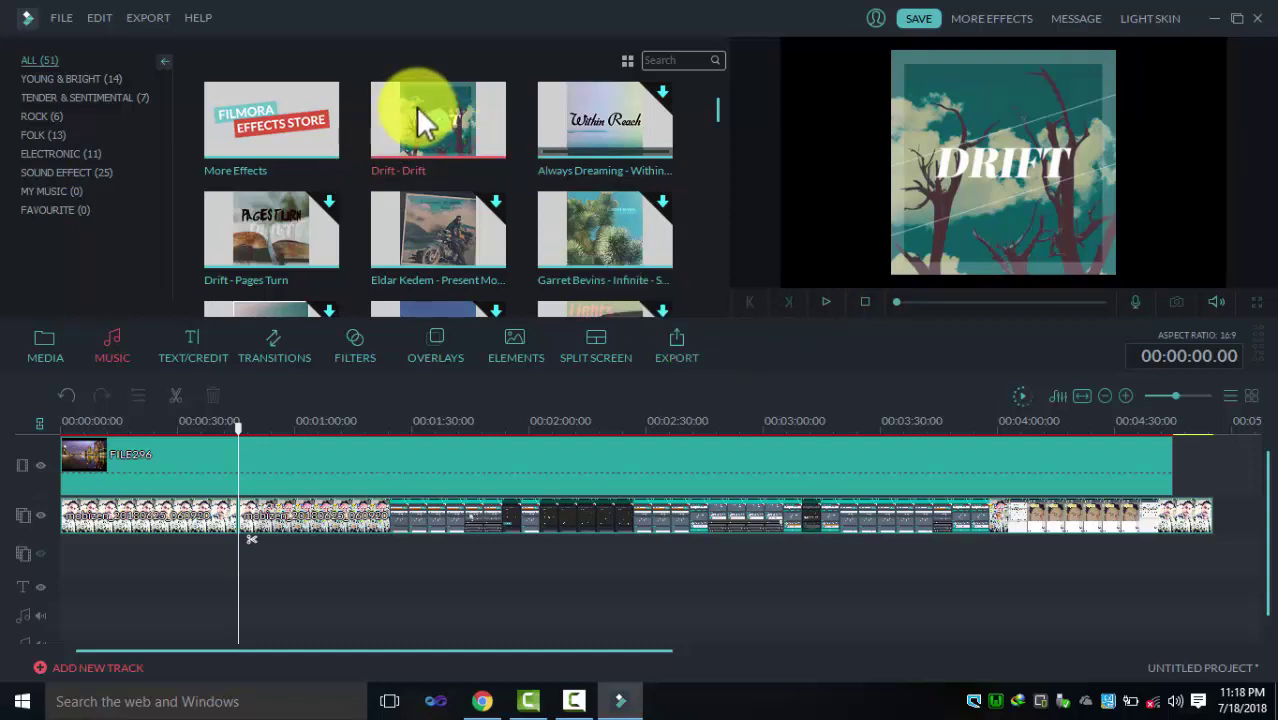
{"action": "left_click_drag", "start_coordinate": [420, 123], "coordinate": [67, 615]}
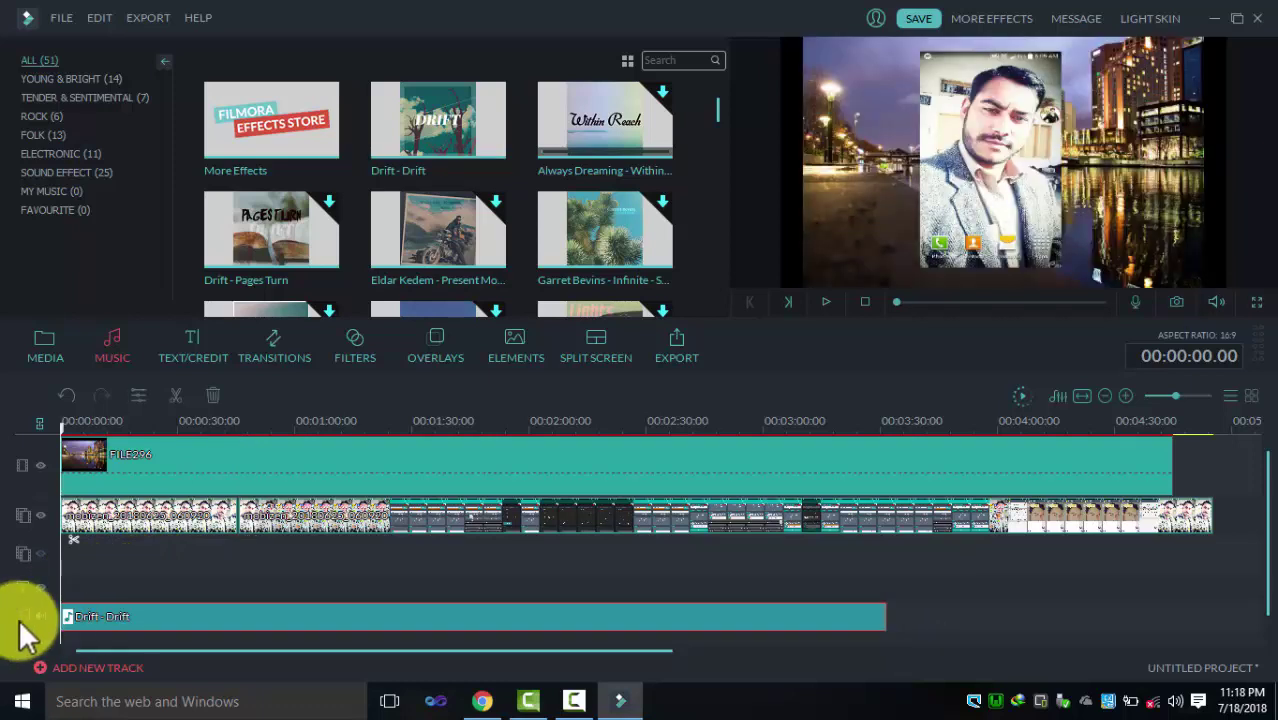
{"action": "left_click", "coordinate": [350, 622]}
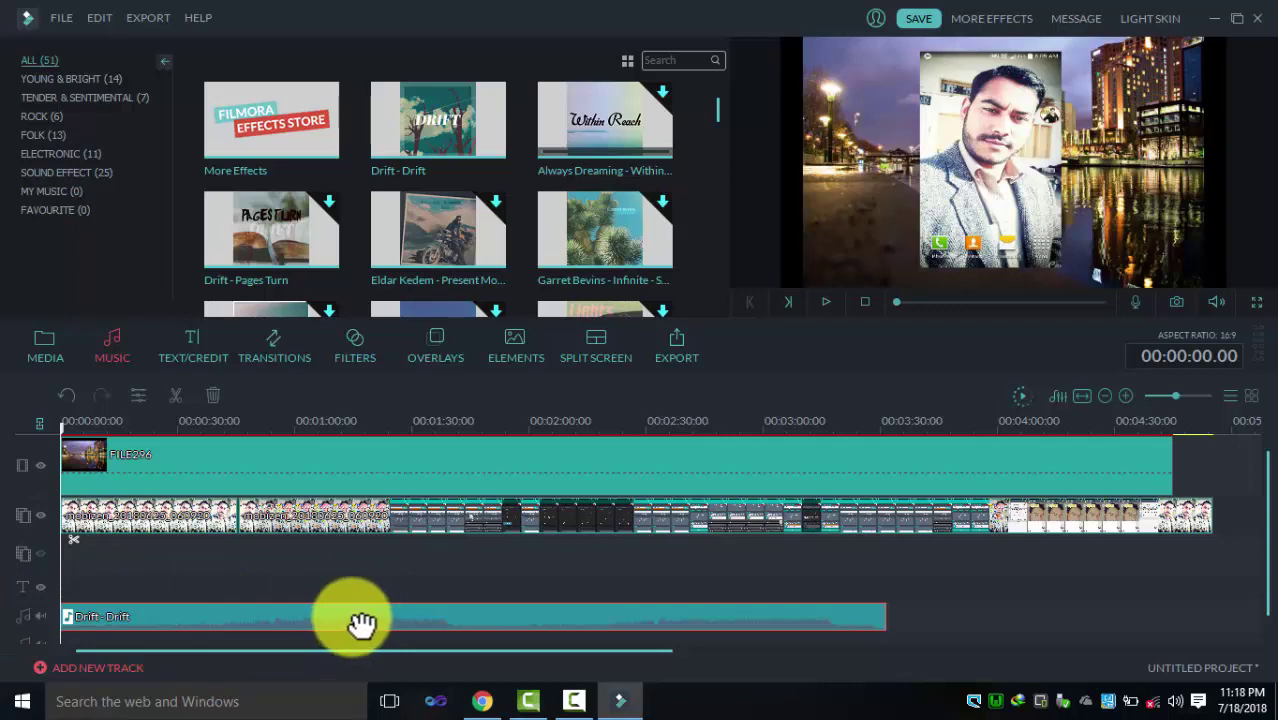
Slow the Drift - Drift music clip to speed 0.950, lower its volume to 24 and apply the settings.
{"action": "double_click", "coordinate": [419, 626]}
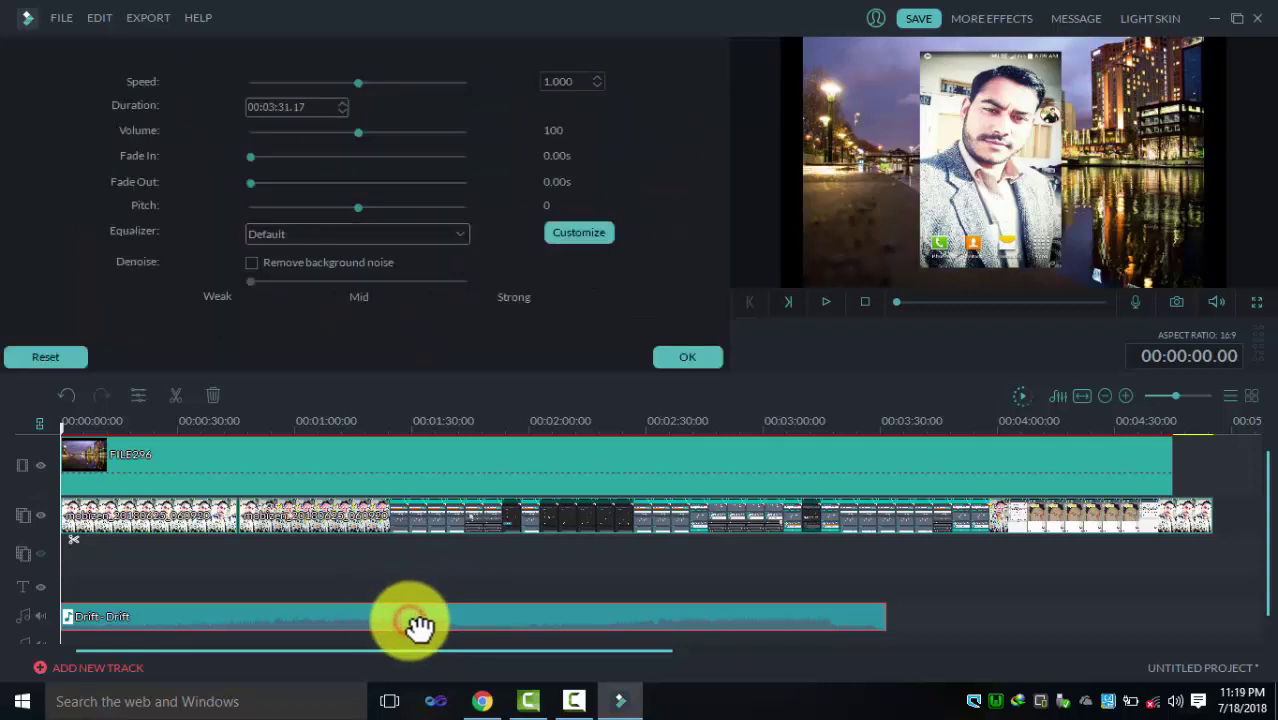
{"action": "left_click_drag", "start_coordinate": [357, 82], "coordinate": [354, 84]}
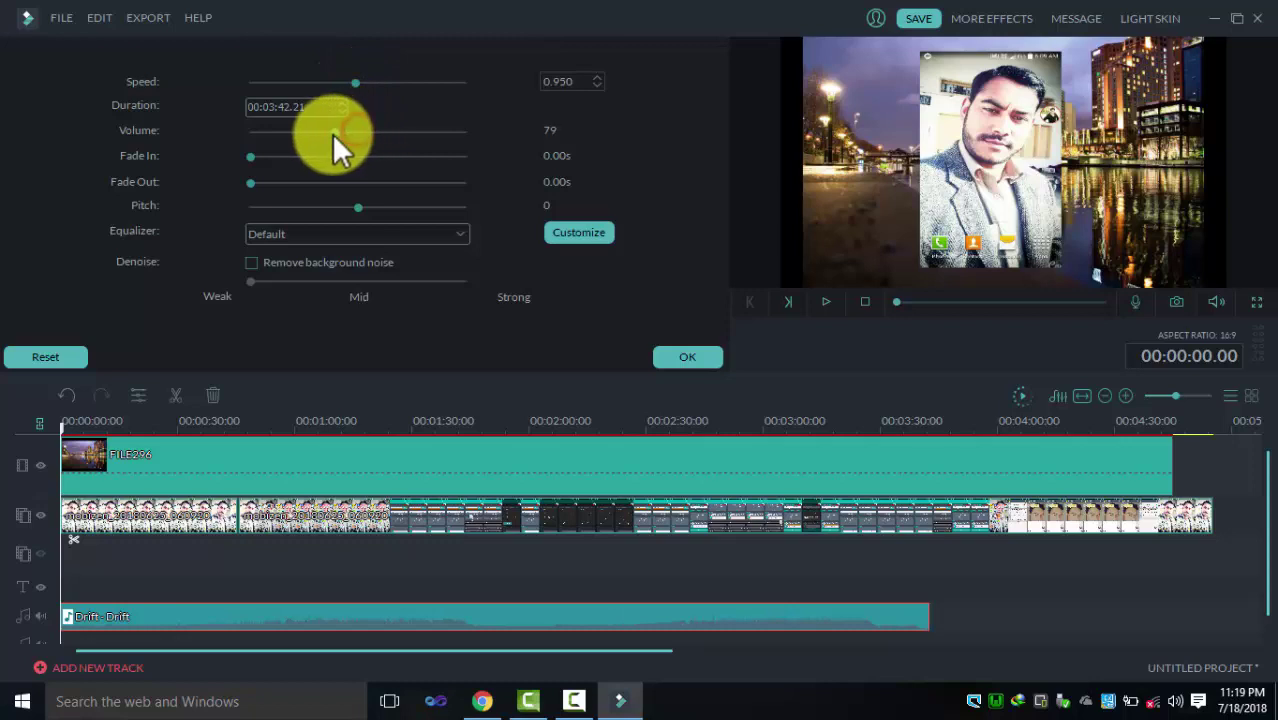
{"action": "left_click_drag", "start_coordinate": [331, 133], "coordinate": [306, 137]}
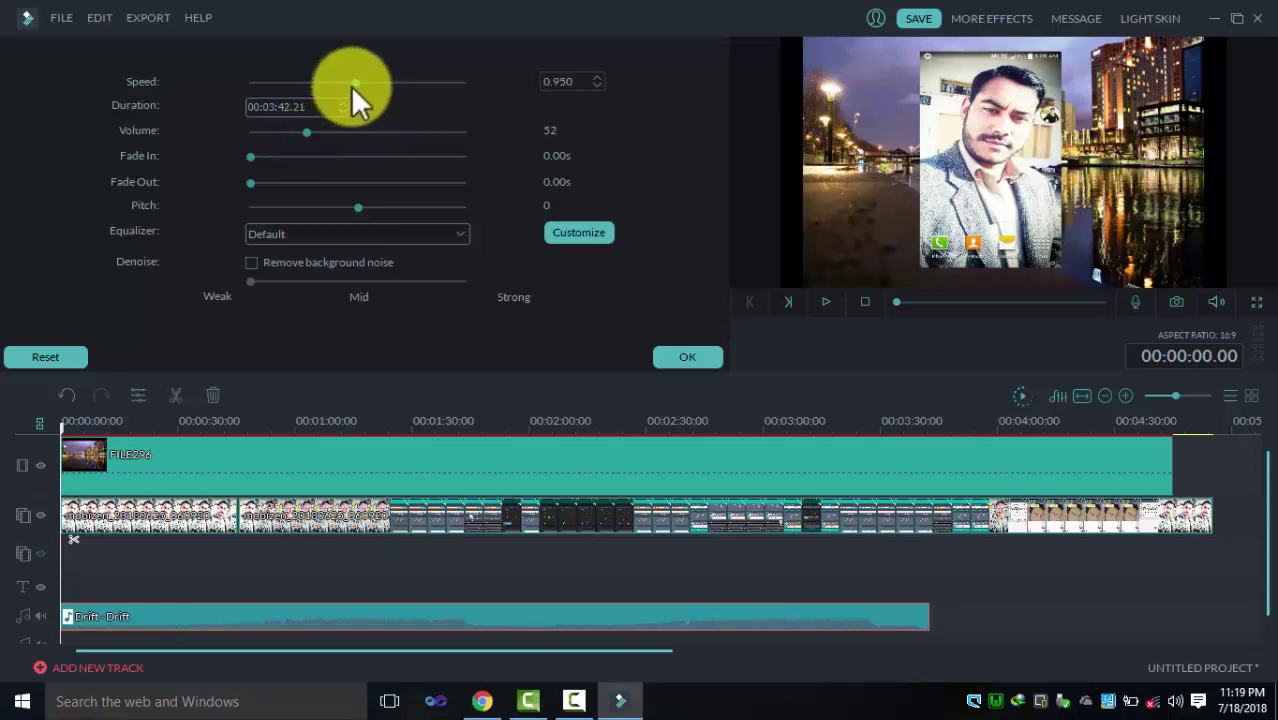
{"action": "left_click", "coordinate": [307, 133]}
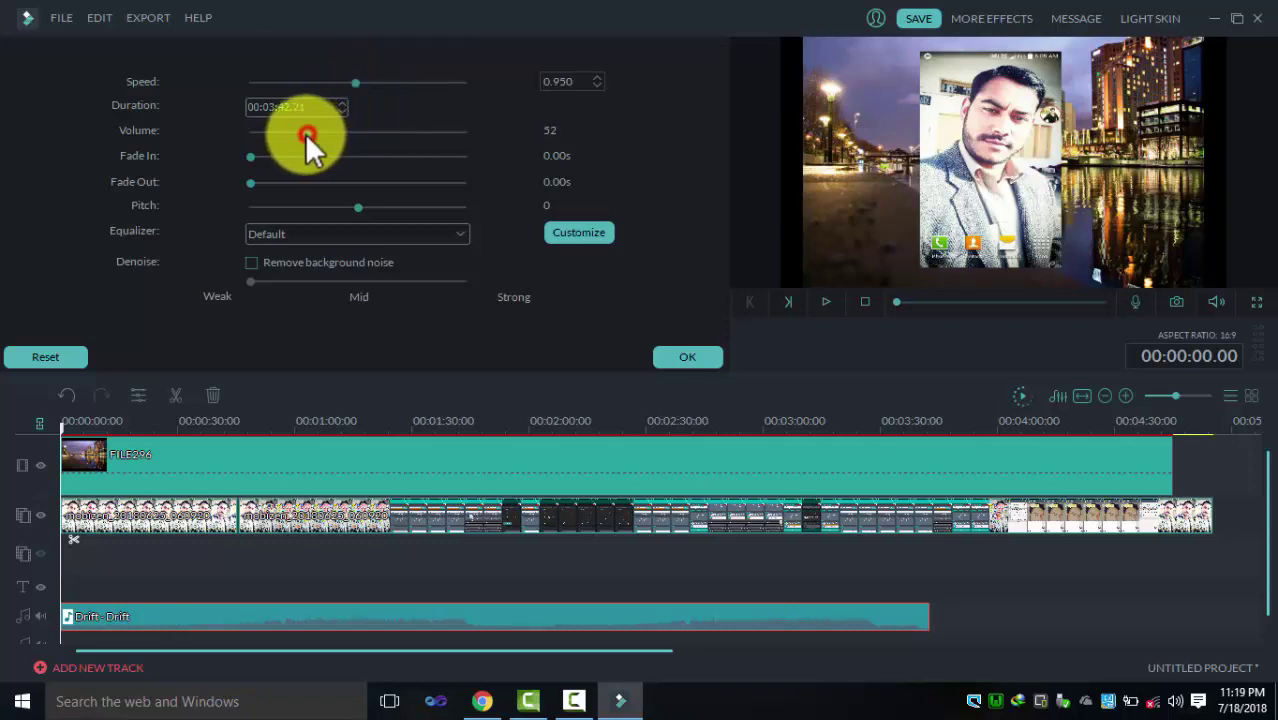
{"action": "left_click_drag", "start_coordinate": [305, 133], "coordinate": [276, 140]}
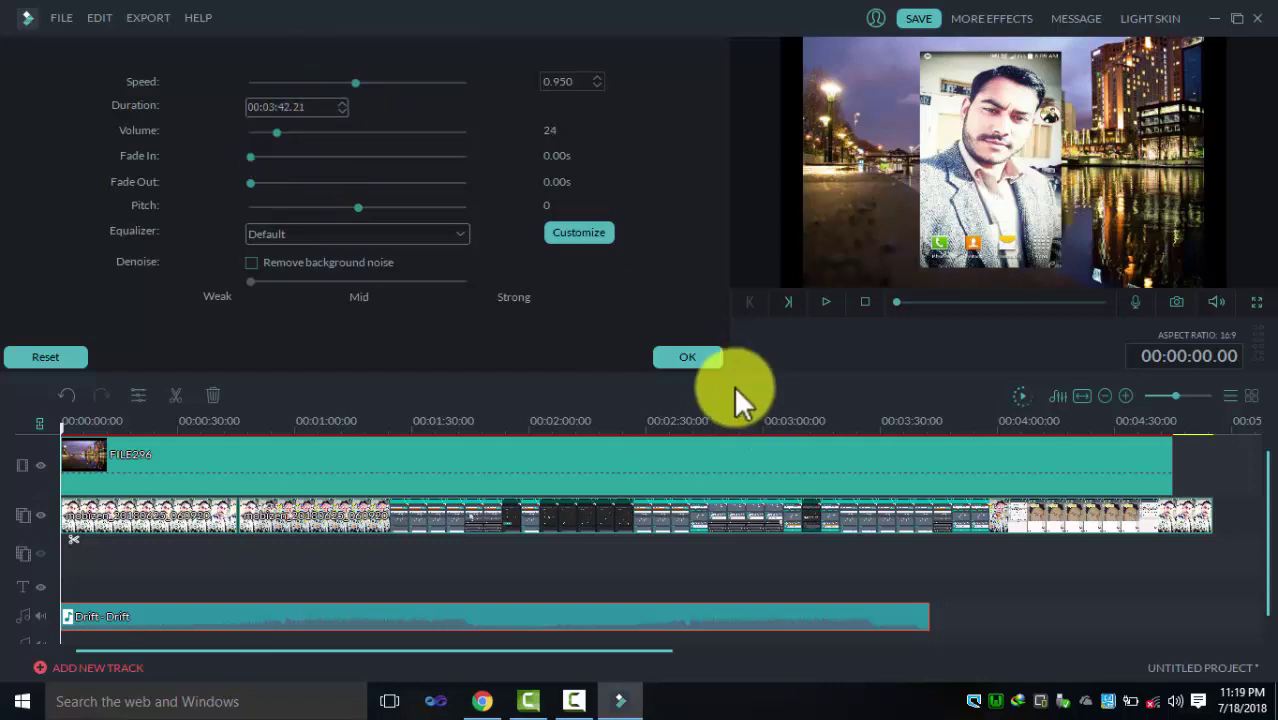
{"action": "left_click", "coordinate": [690, 358]}
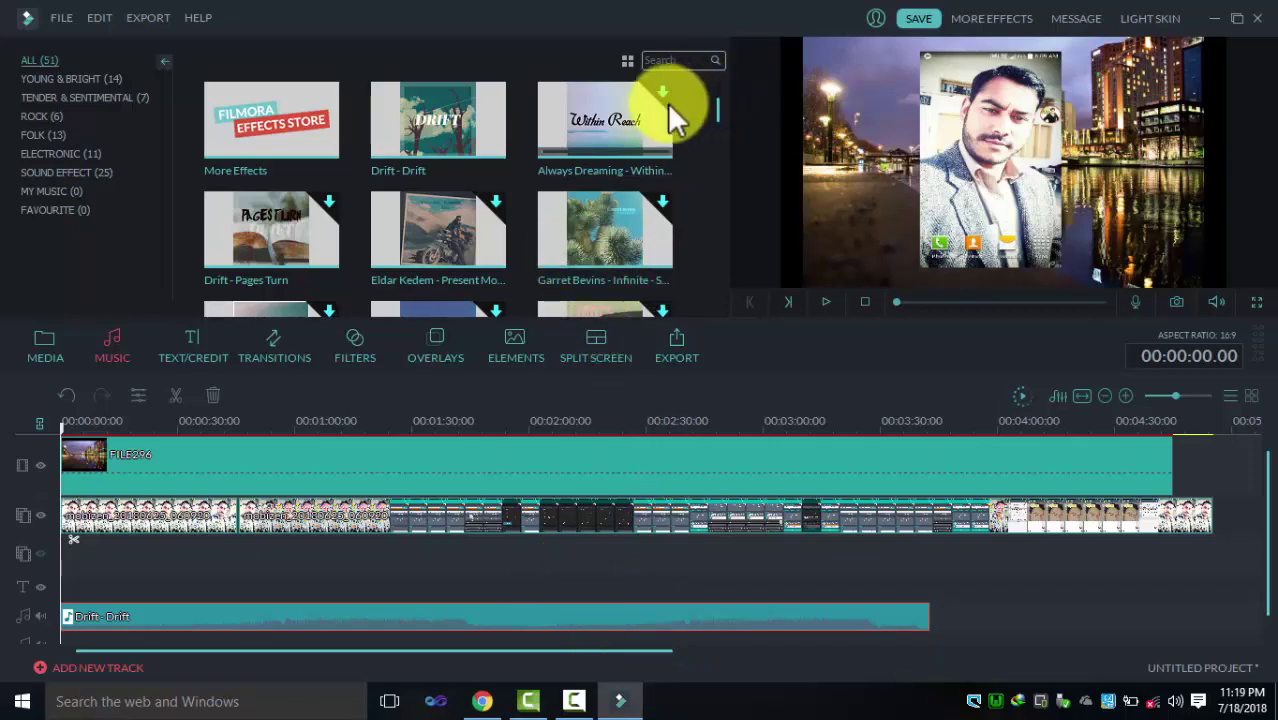
Browse the music library's tracks and genre categories, ending on the Sound Effect category.
{"action": "scroll", "coordinate": [707, 105], "scroll_direction": "down", "scroll_amount": 5}
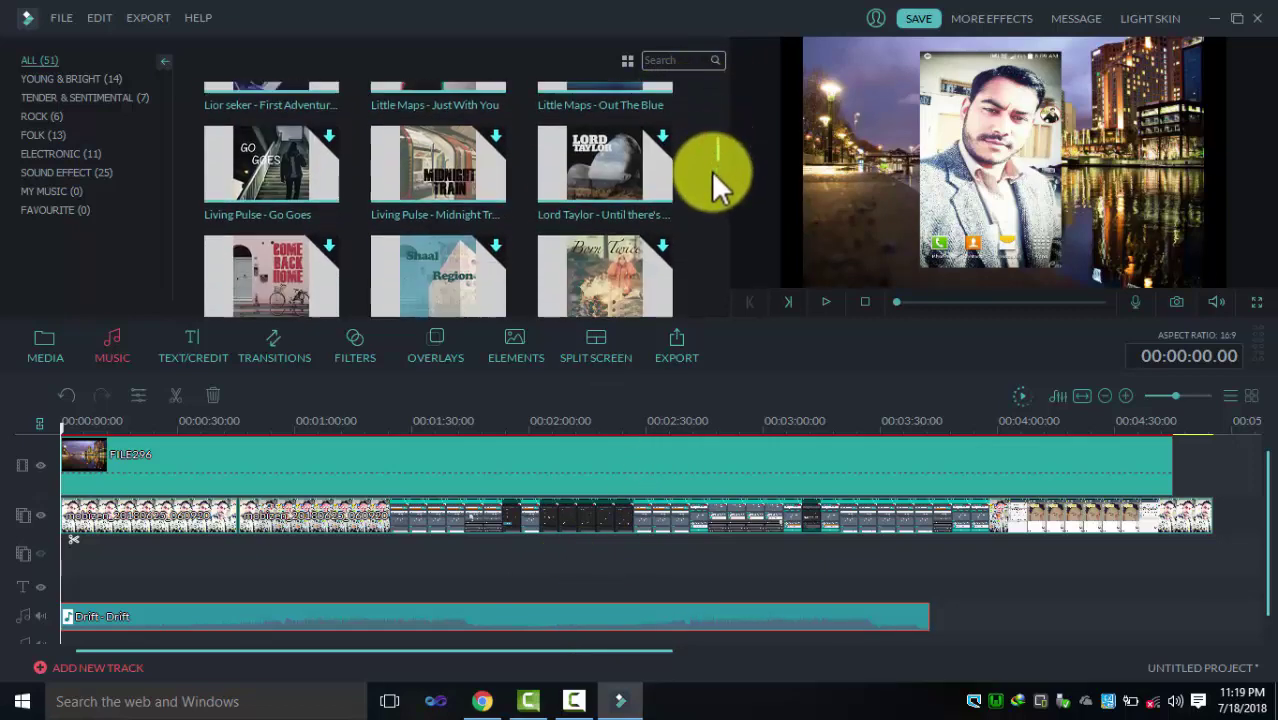
{"action": "left_click", "coordinate": [78, 80]}
{"action": "left_click", "coordinate": [66, 96]}
{"action": "left_click", "coordinate": [62, 116]}
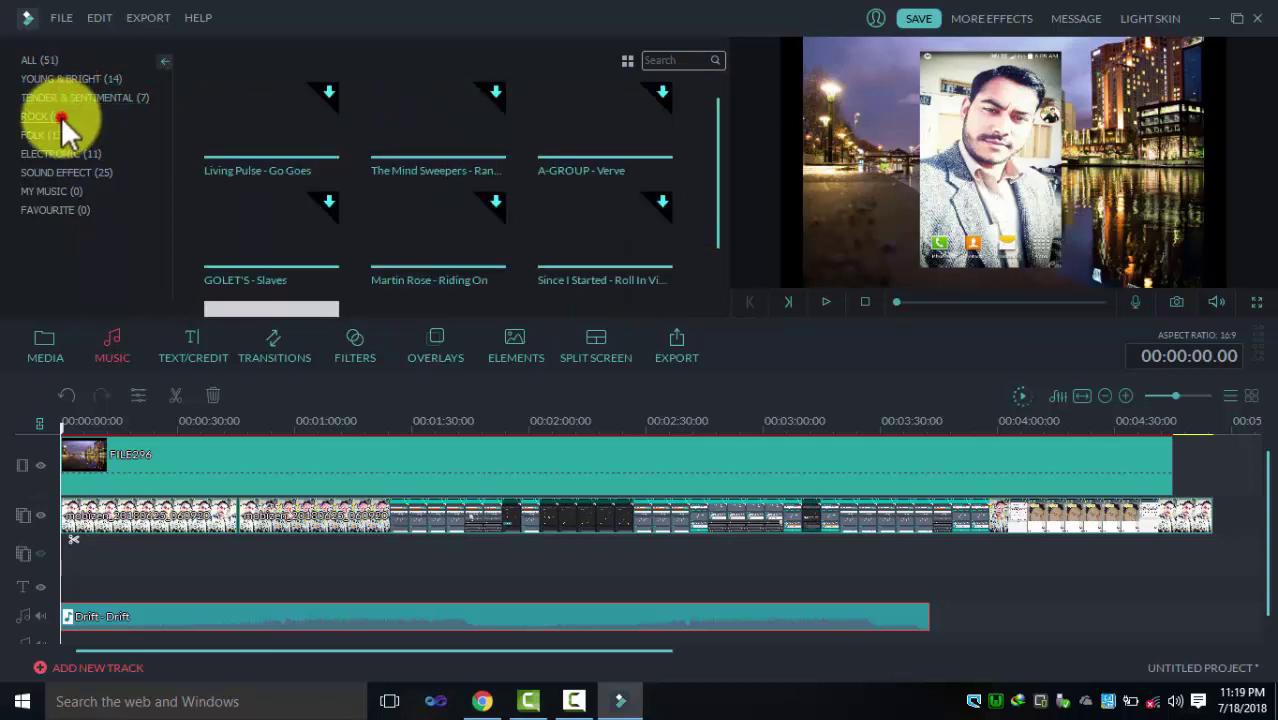
{"action": "left_click", "coordinate": [61, 134]}
{"action": "left_click", "coordinate": [67, 170]}
{"action": "left_click", "coordinate": [68, 190]}
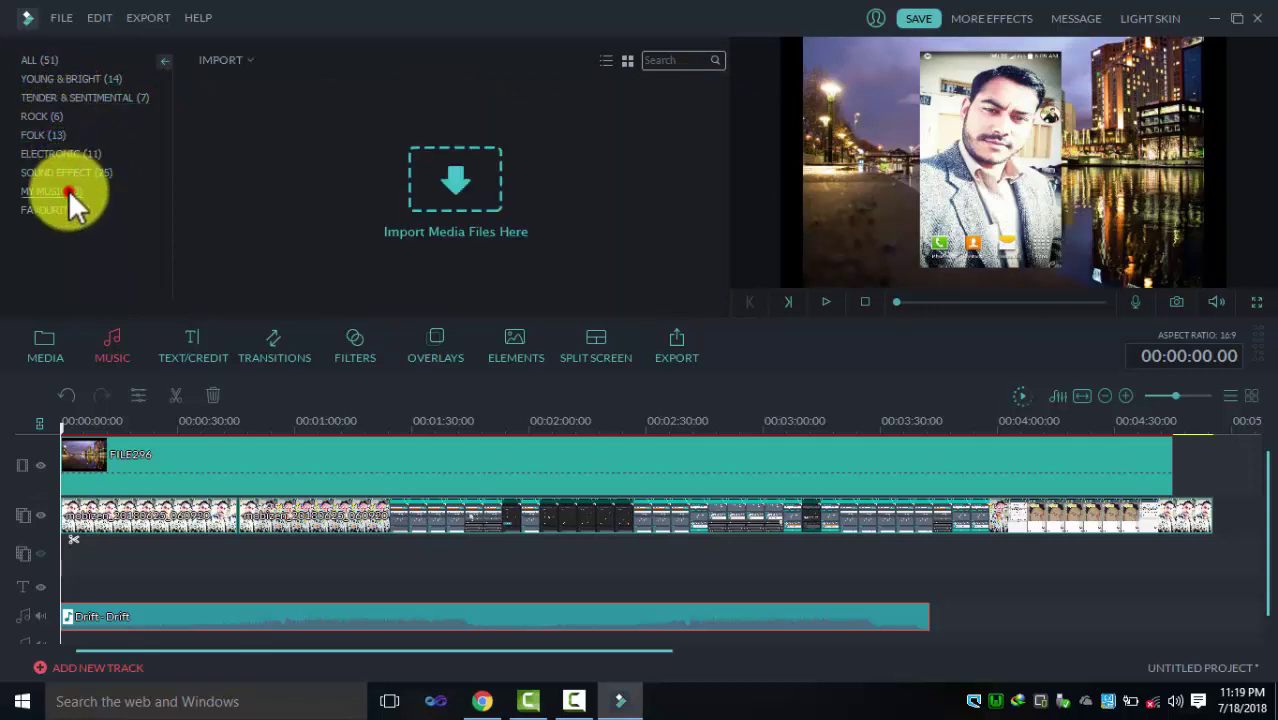
{"action": "left_click", "coordinate": [65, 178]}
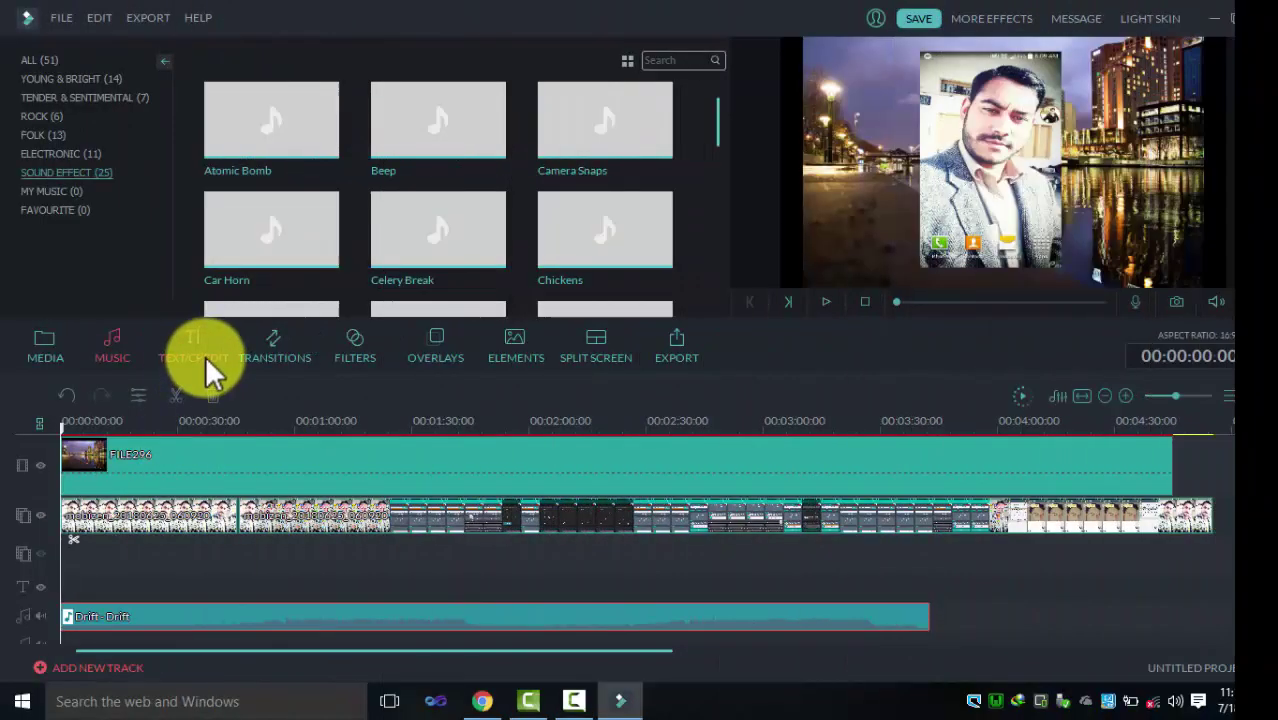
Open the text and credit library, select the Opener 1 template and look through the available templates.
{"action": "left_click", "coordinate": [205, 355]}
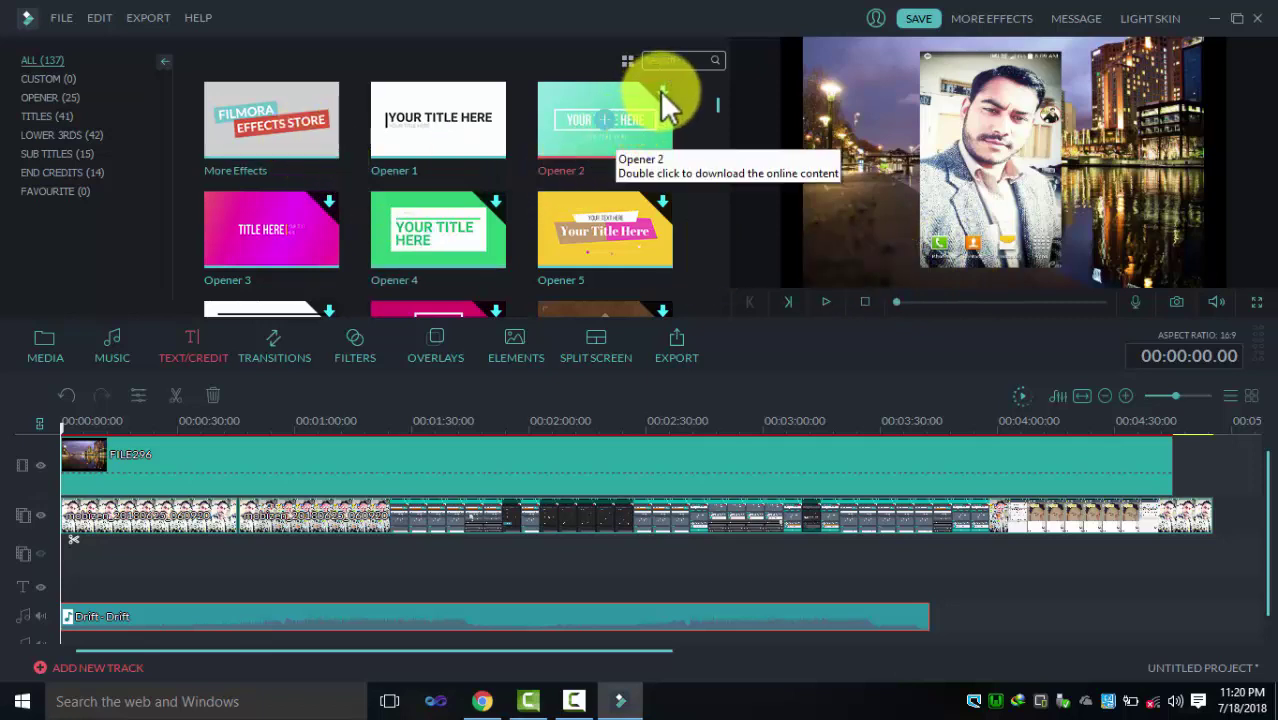
{"action": "left_click", "coordinate": [448, 123]}
{"action": "scroll", "coordinate": [716, 110], "scroll_direction": "down", "scroll_amount": 3}
{"action": "scroll", "coordinate": [716, 105], "scroll_direction": "up", "scroll_amount": 3}
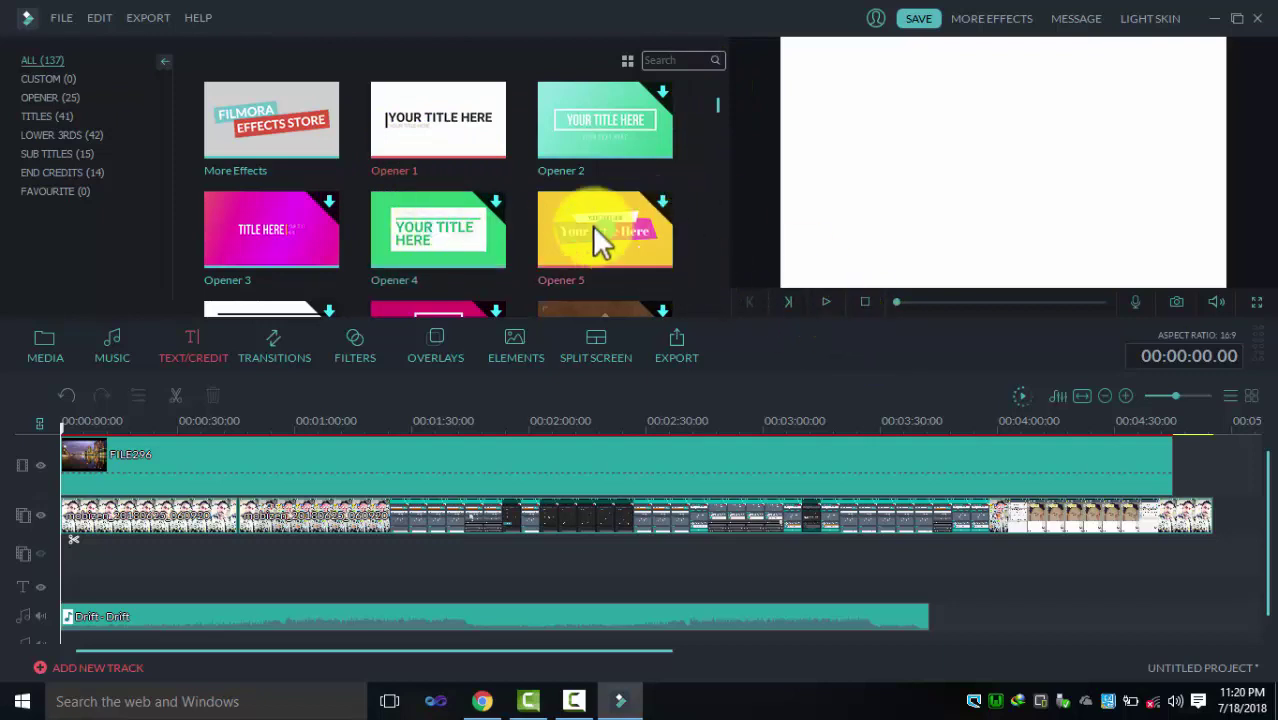
Preview the Opener 1 template and insert two opener clips at the start of the timeline.
{"action": "left_click", "coordinate": [408, 143]}
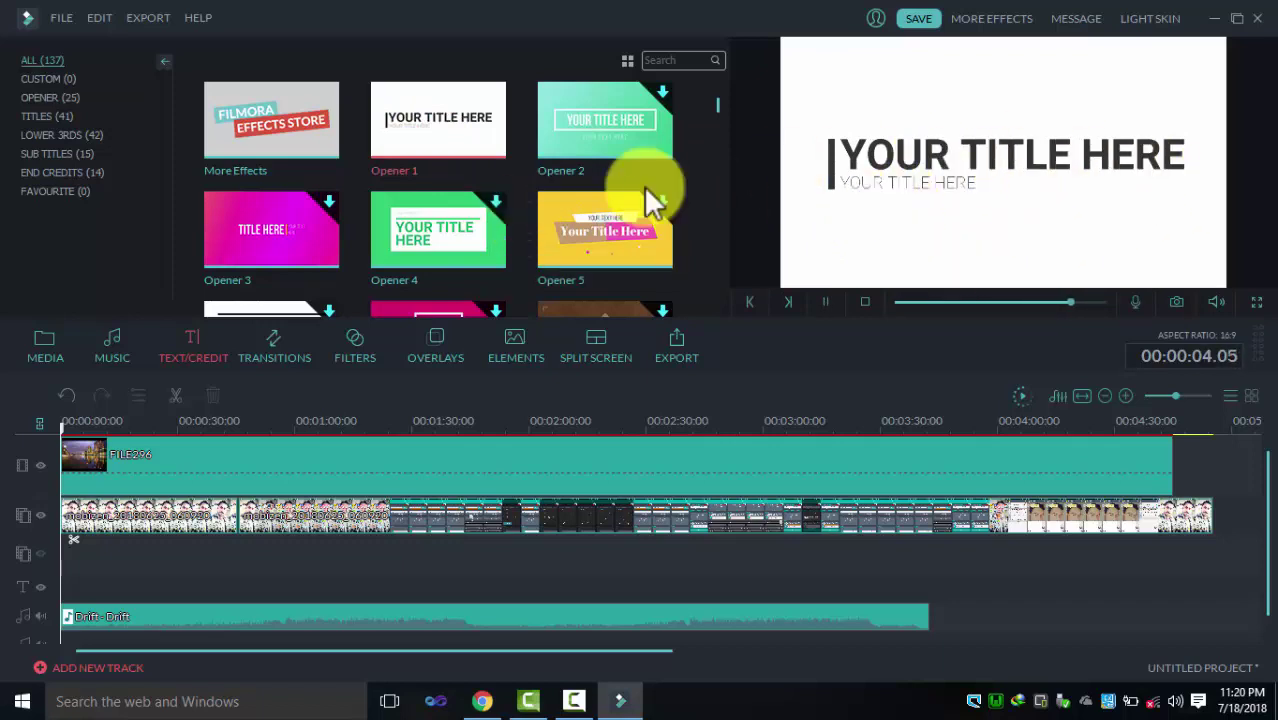
{"action": "left_click", "coordinate": [39, 95]}
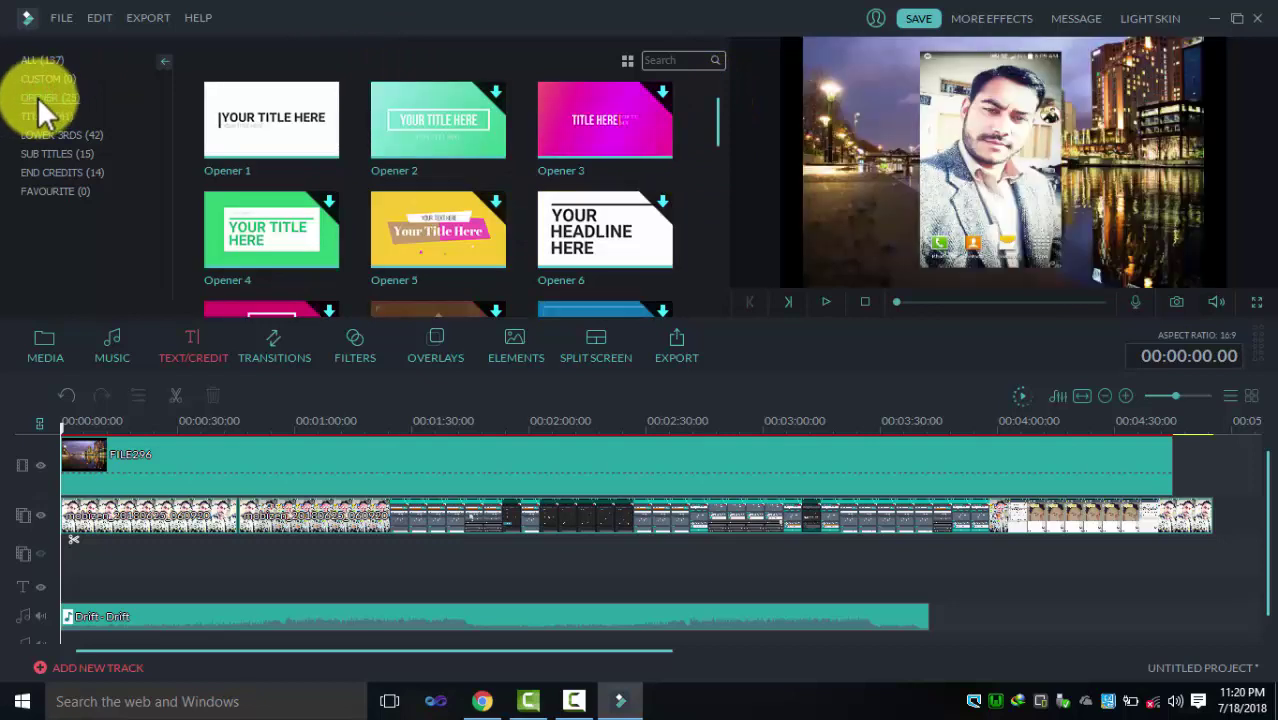
{"action": "left_click", "coordinate": [277, 117]}
Preview the Title 4, Title 3 and Title 2 templates and place Title 2 on the text track at 00:00:24.12.
{"action": "left_click_drag", "start_coordinate": [715, 109], "coordinate": [711, 138]}
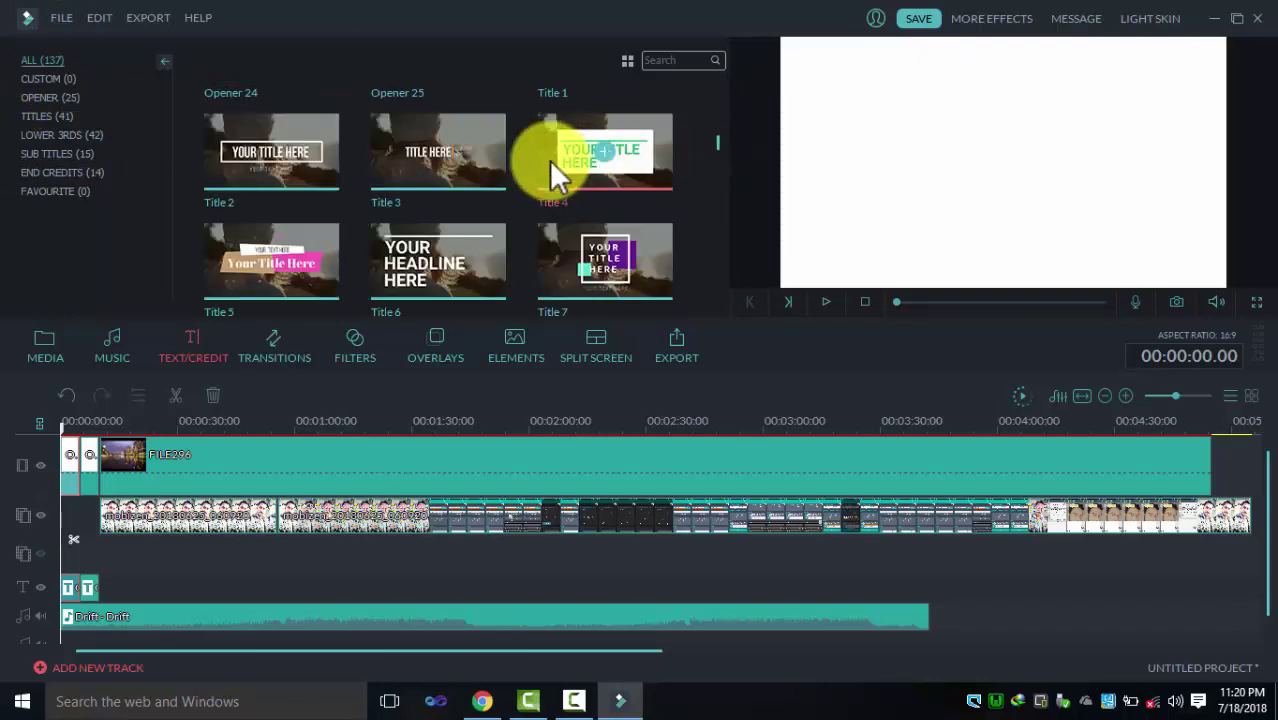
{"action": "left_click", "coordinate": [569, 150]}
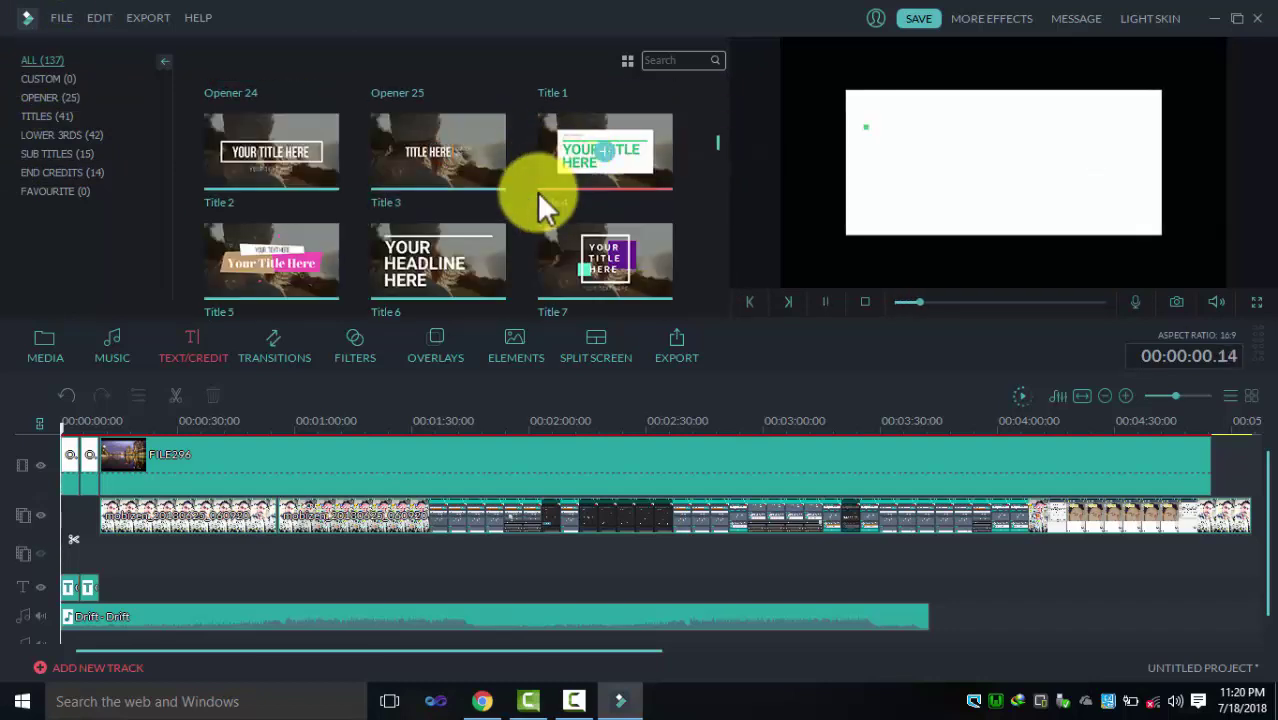
{"action": "left_click", "coordinate": [462, 159]}
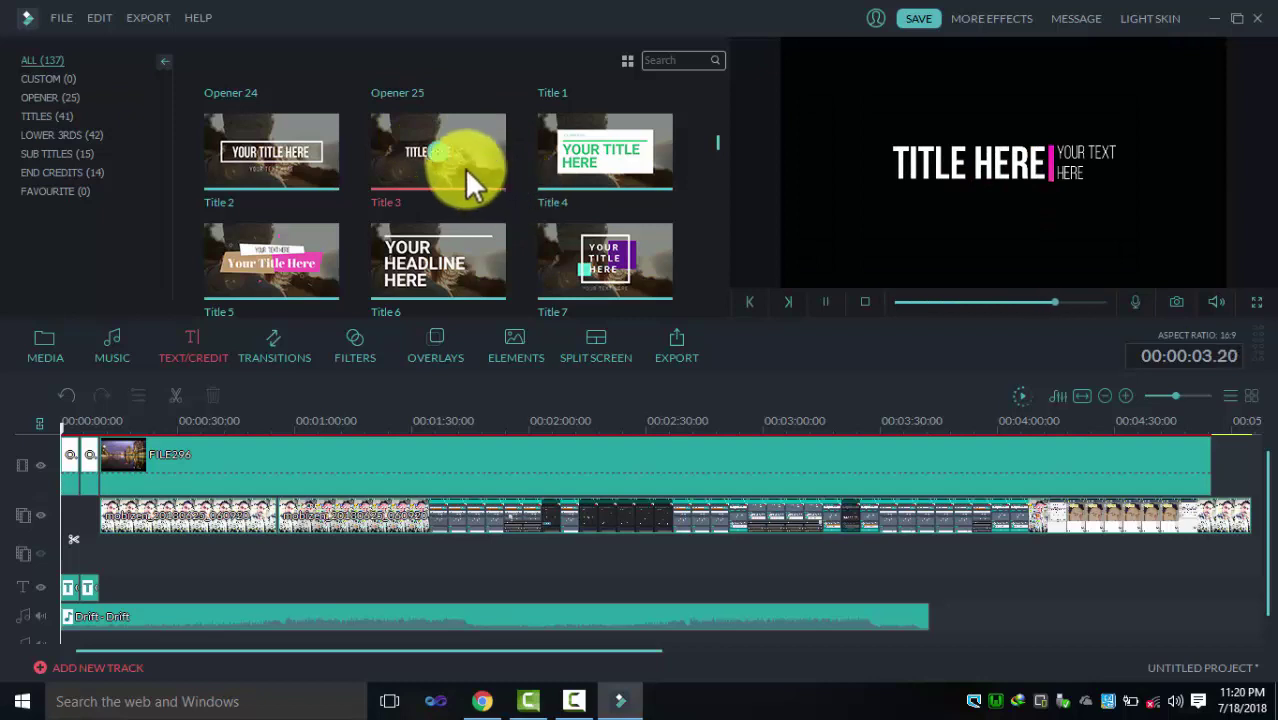
{"action": "left_click", "coordinate": [231, 186]}
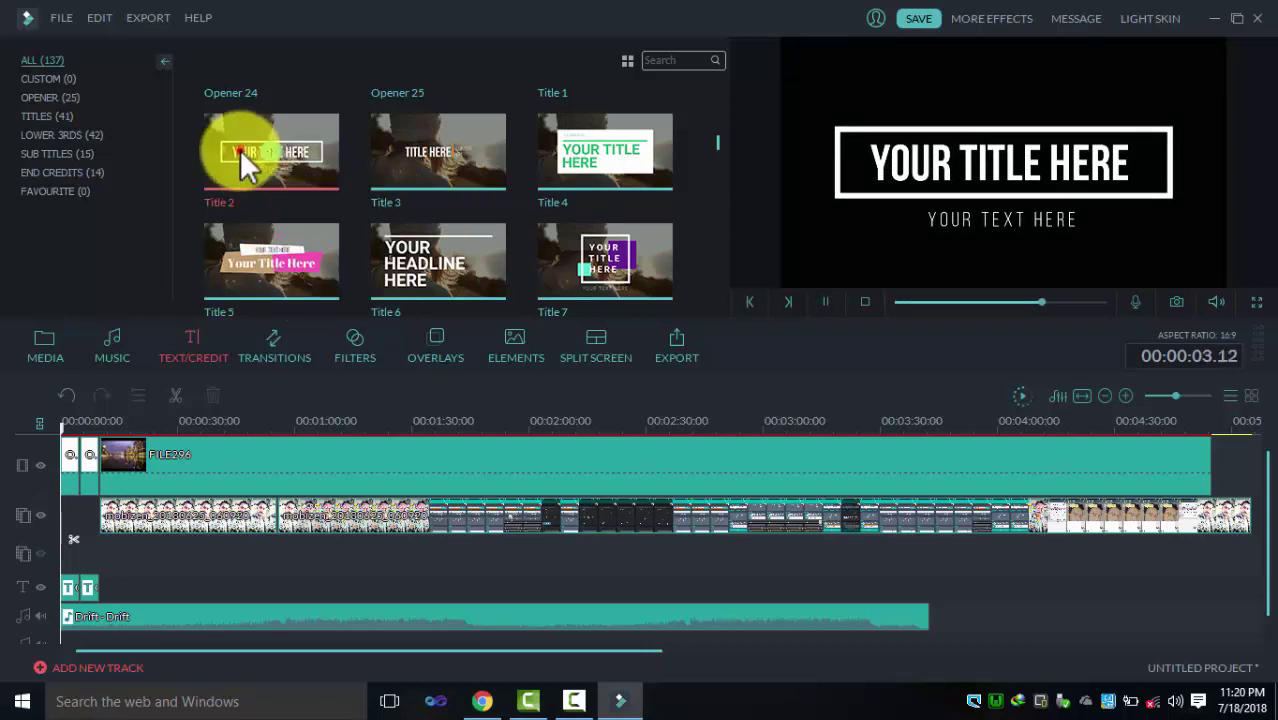
{"action": "left_click_drag", "start_coordinate": [243, 163], "coordinate": [155, 562]}
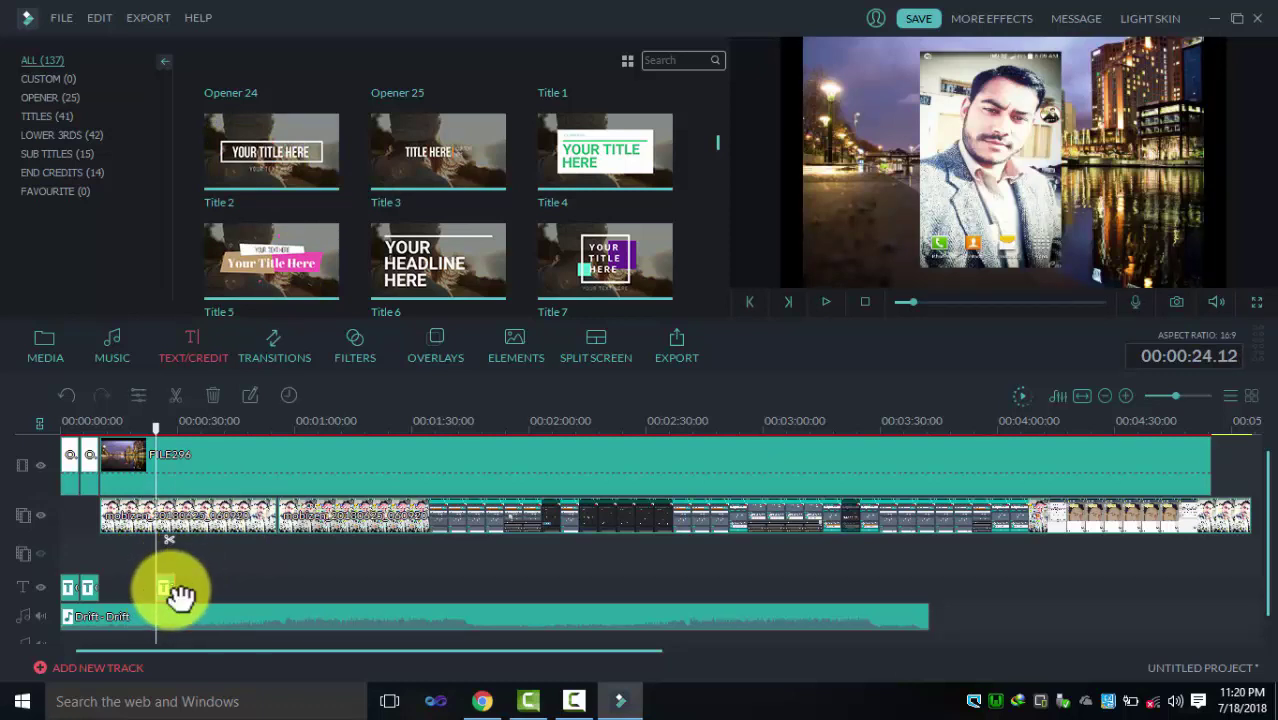
Remove the Title 2 clip and the first opener's title clip from the text track.
{"action": "left_click", "coordinate": [92, 607]}
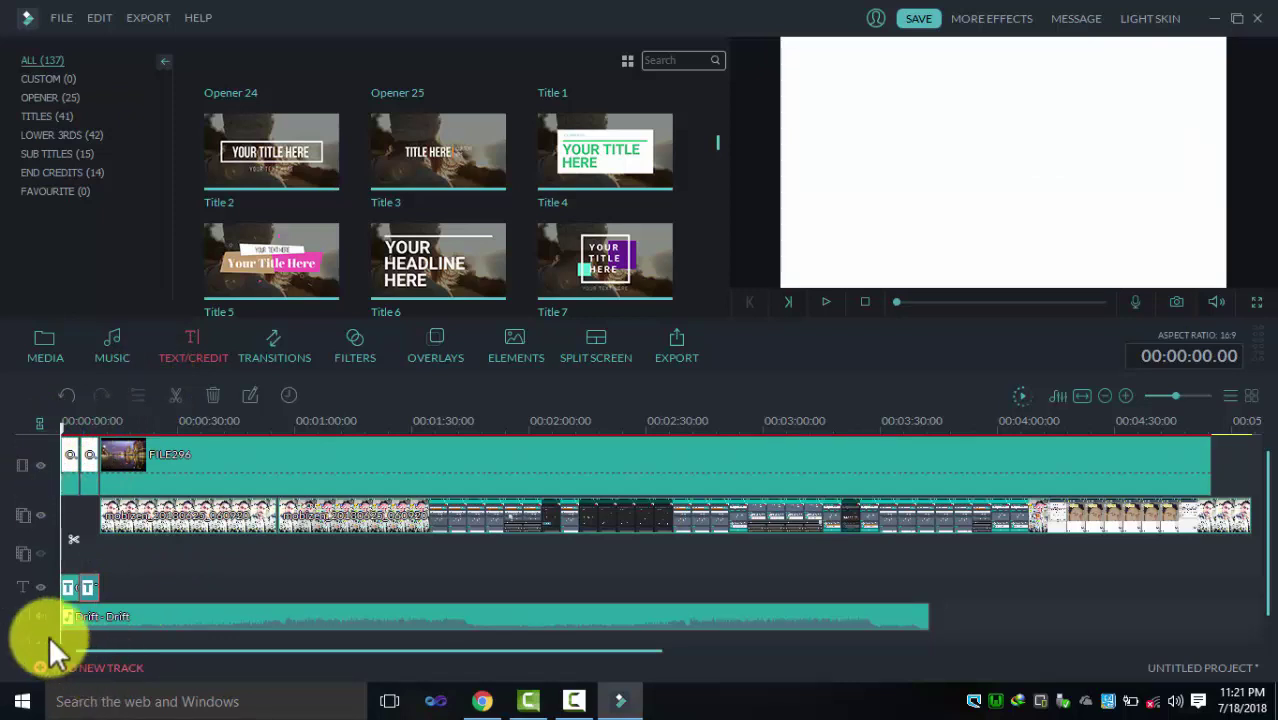
{"action": "right_click", "coordinate": [68, 598]}
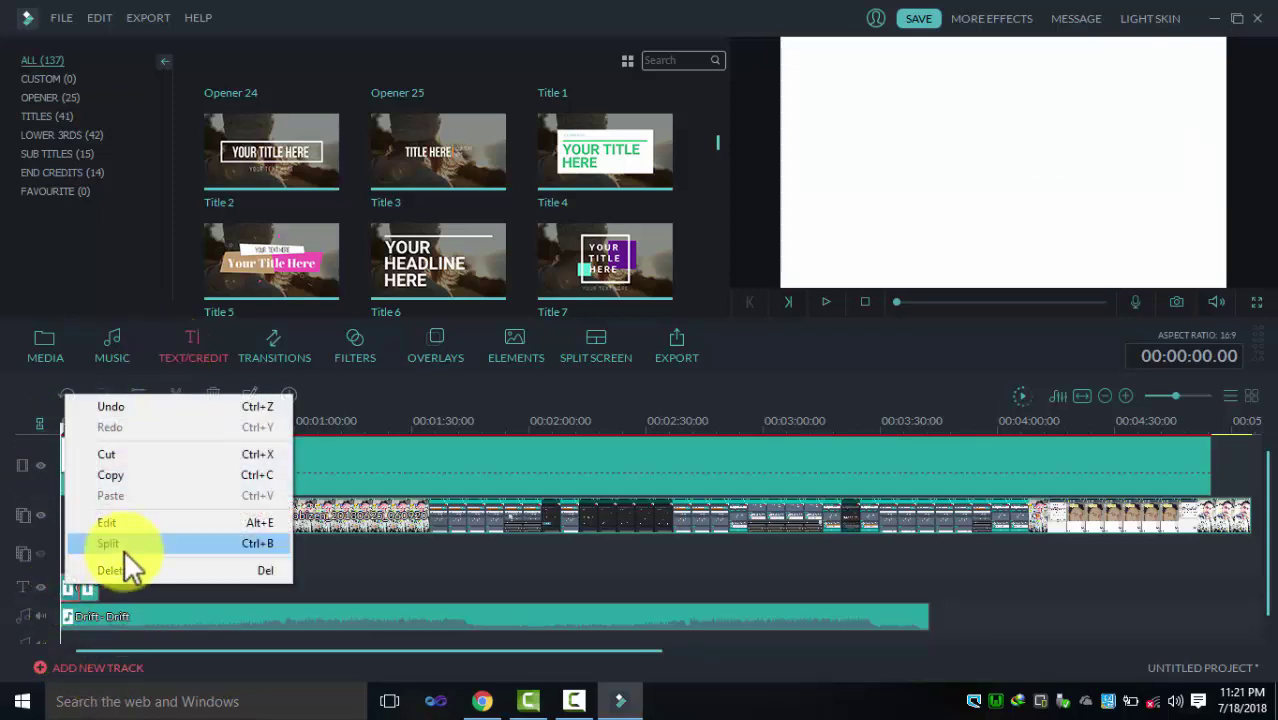
{"action": "left_click", "coordinate": [124, 571]}
{"action": "left_click", "coordinate": [79, 598]}
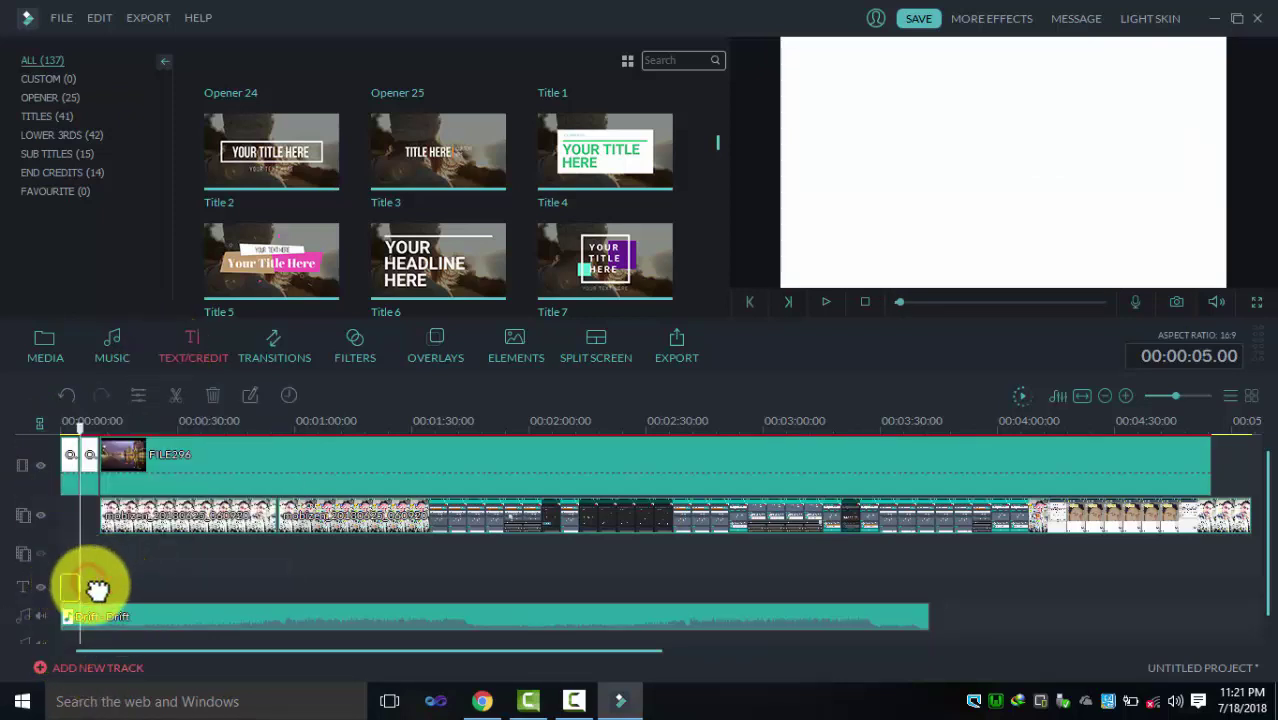
Play the opener section from the second opener, then replay it from the start of the timeline.
{"action": "left_click", "coordinate": [820, 304]}
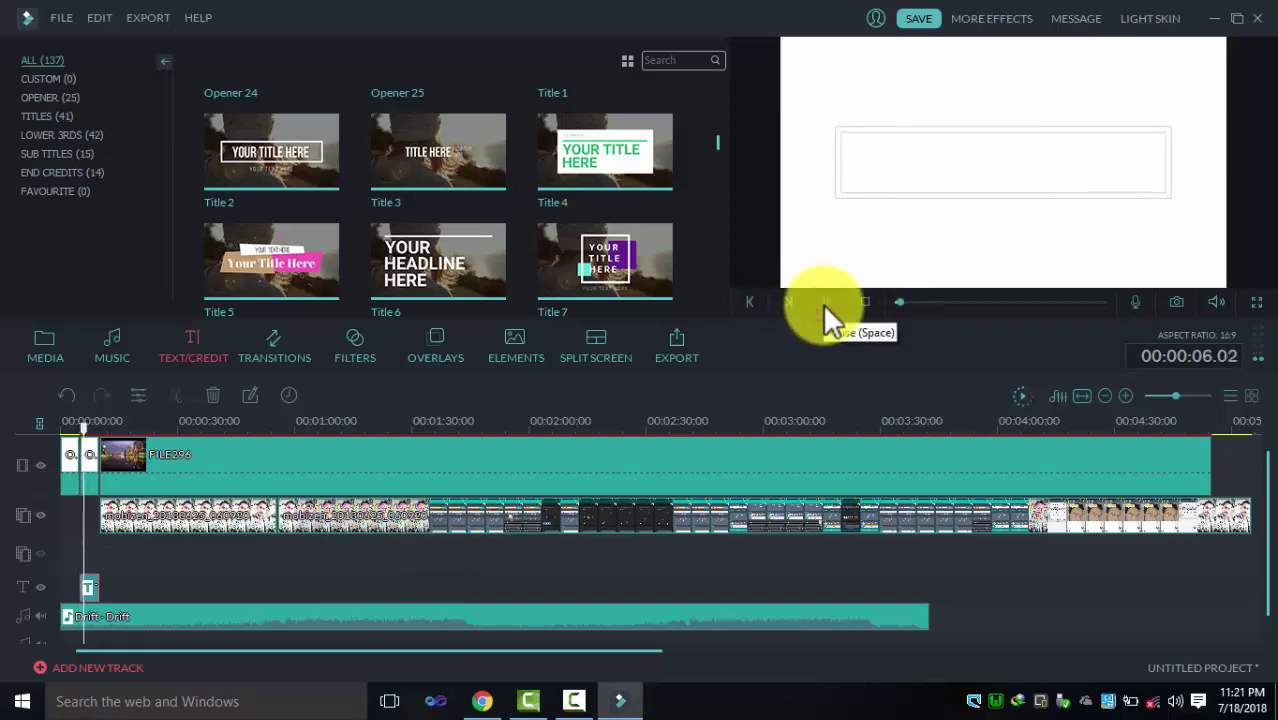
{"action": "left_click", "coordinate": [822, 303]}
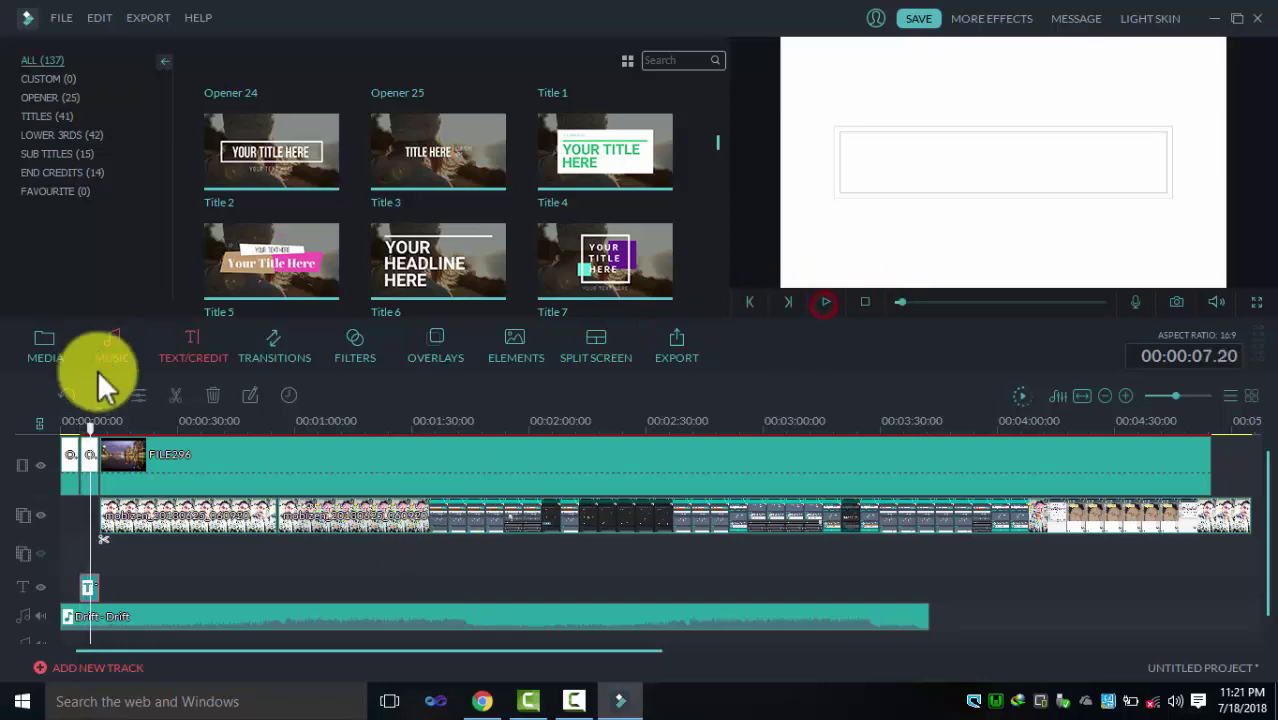
{"action": "left_click_drag", "start_coordinate": [94, 442], "coordinate": [20, 442]}
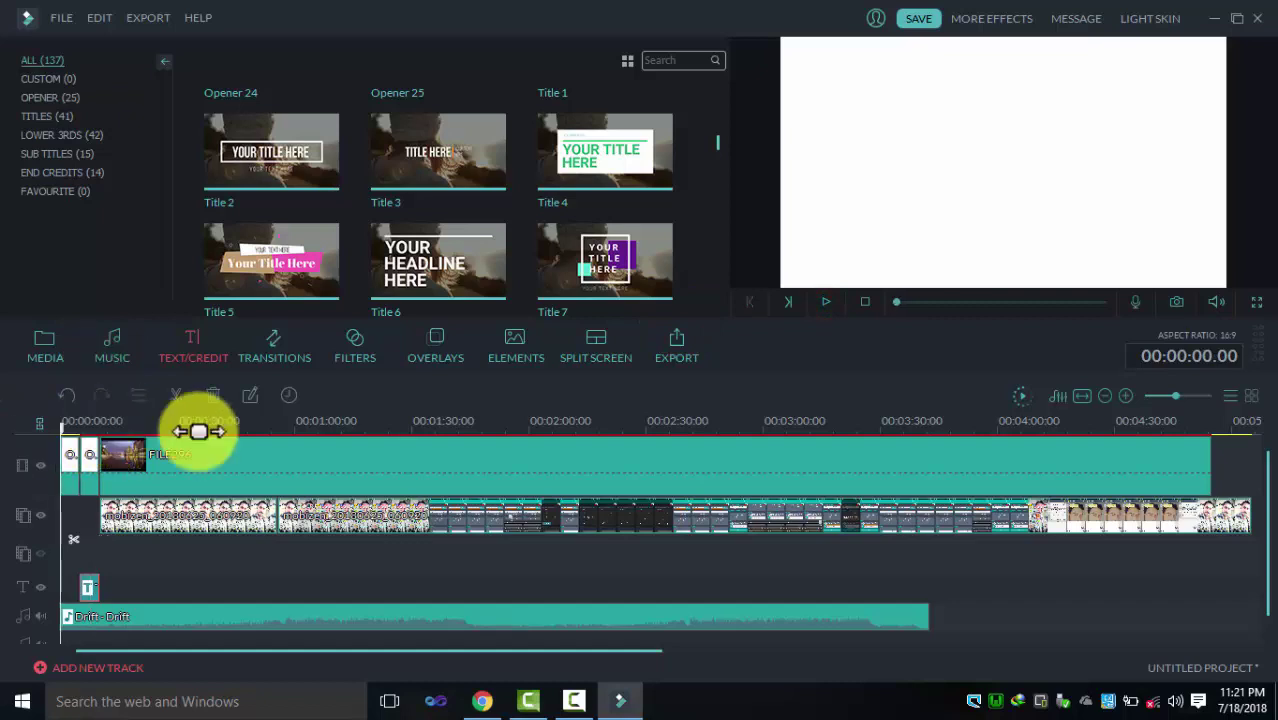
{"action": "left_click", "coordinate": [823, 296]}
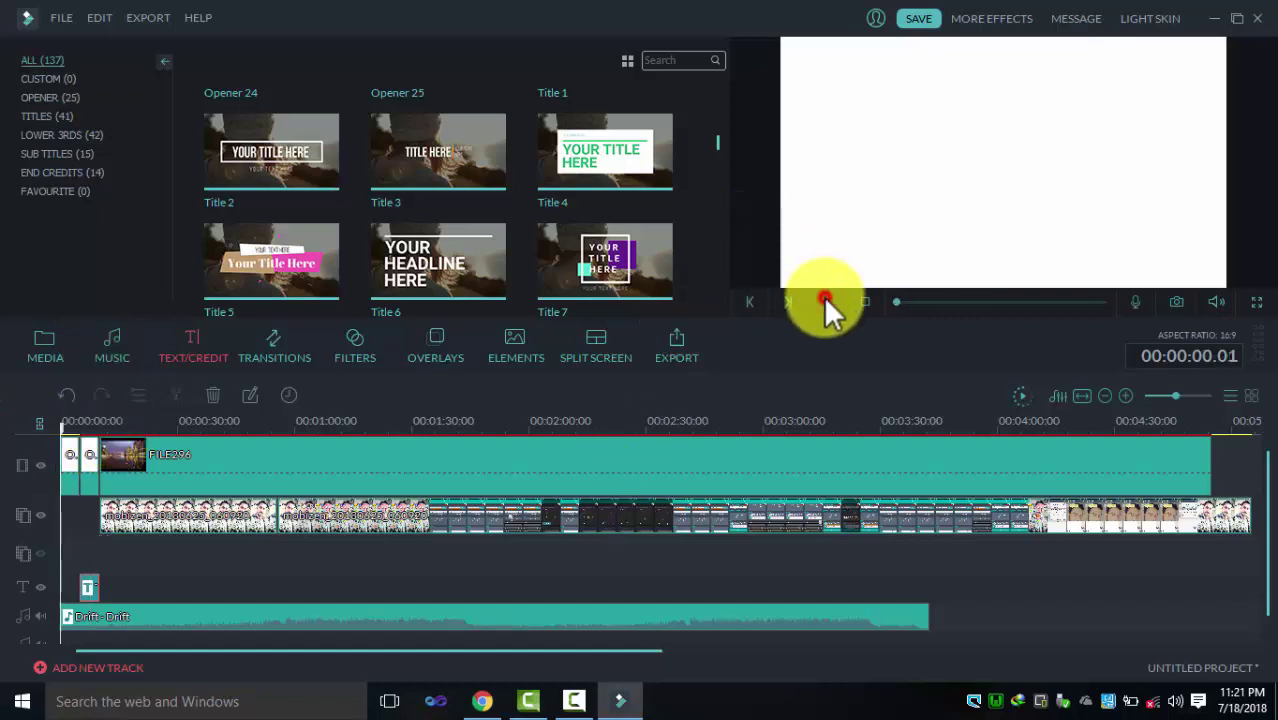
Delete both opener clips from the start of the main video track.
{"action": "right_click", "coordinate": [88, 466]}
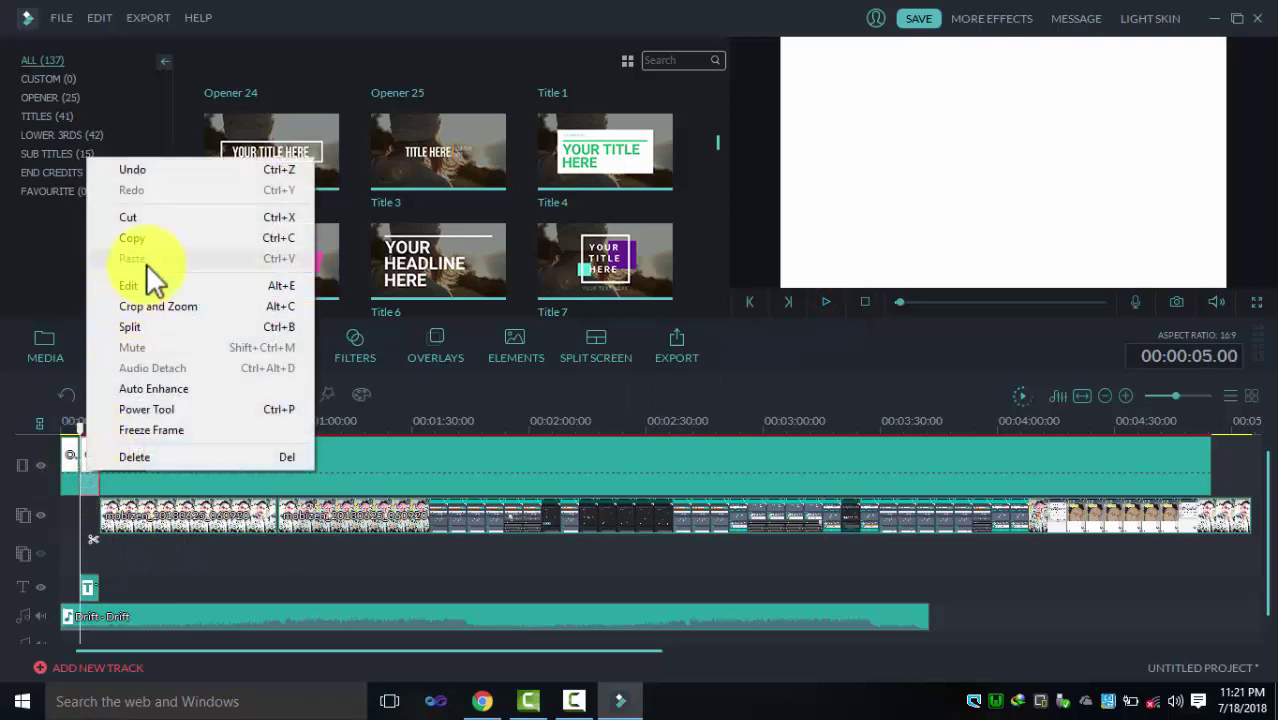
{"action": "left_click", "coordinate": [147, 457]}
{"action": "right_click", "coordinate": [88, 460]}
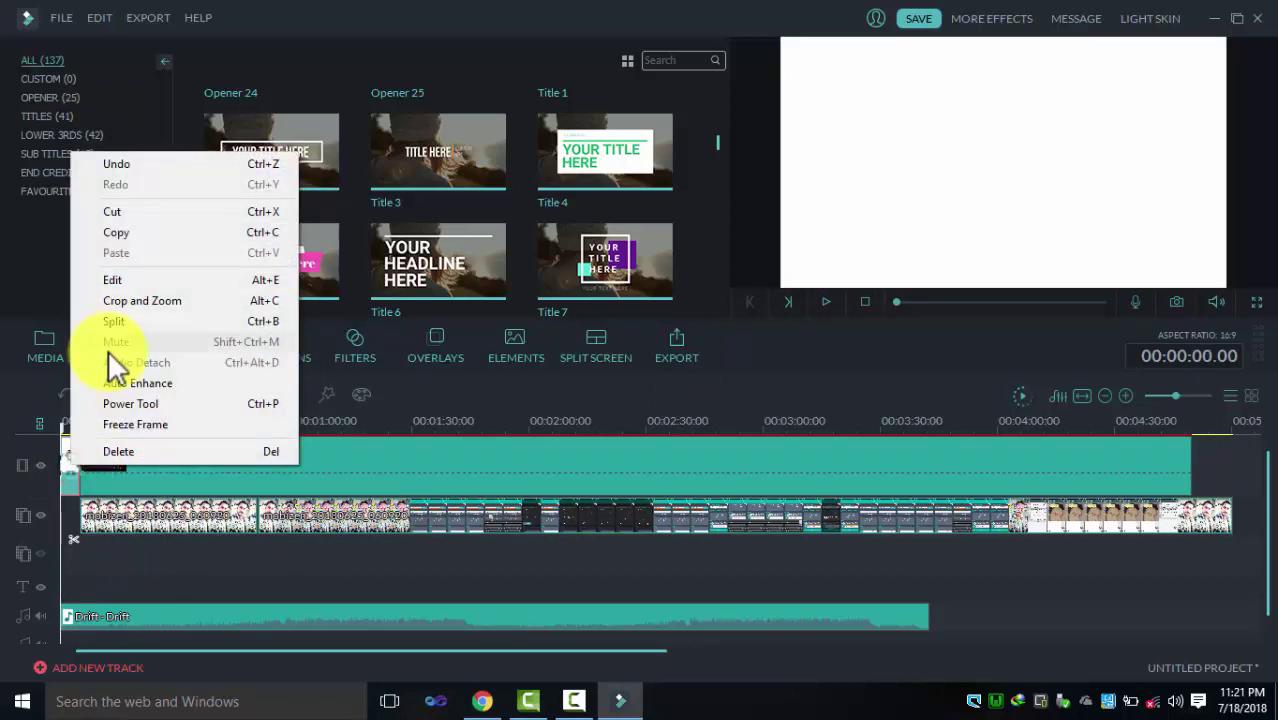
{"action": "left_click", "coordinate": [116, 447]}
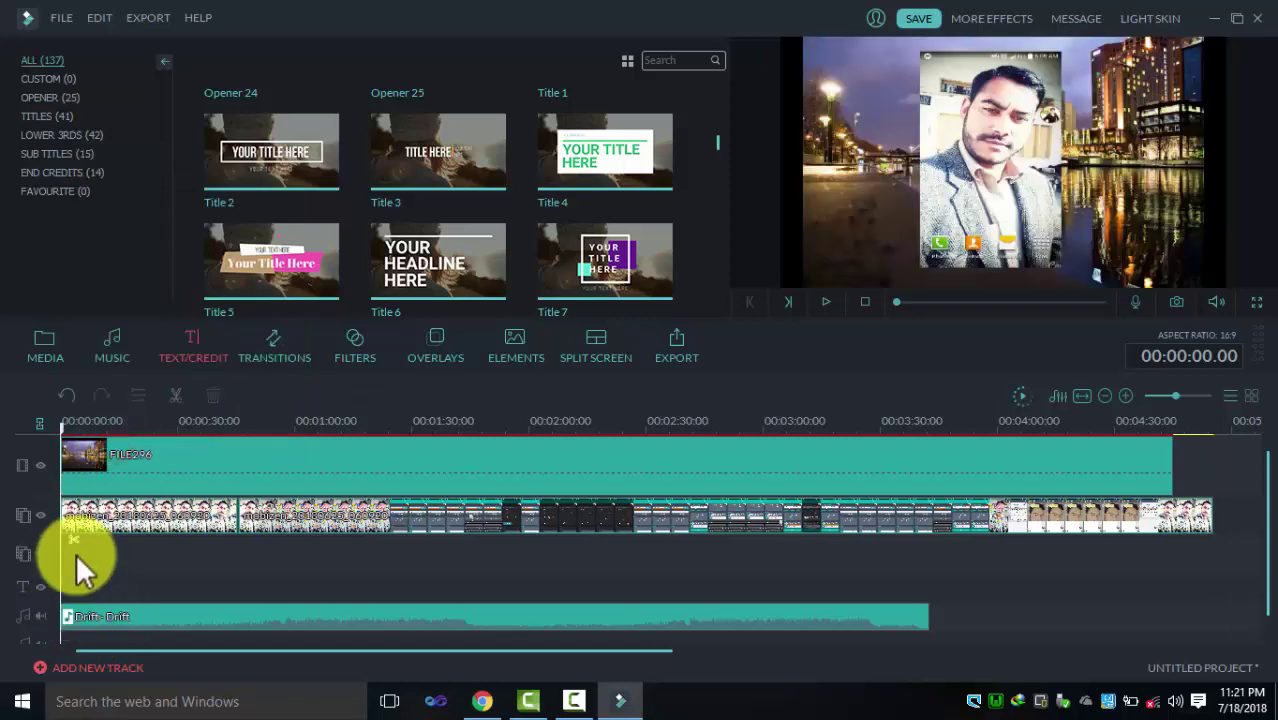
Preview the Title 6 and Title 5 templates and place Title 5 on the text track at 00:00:03.15.
{"action": "left_click", "coordinate": [397, 256]}
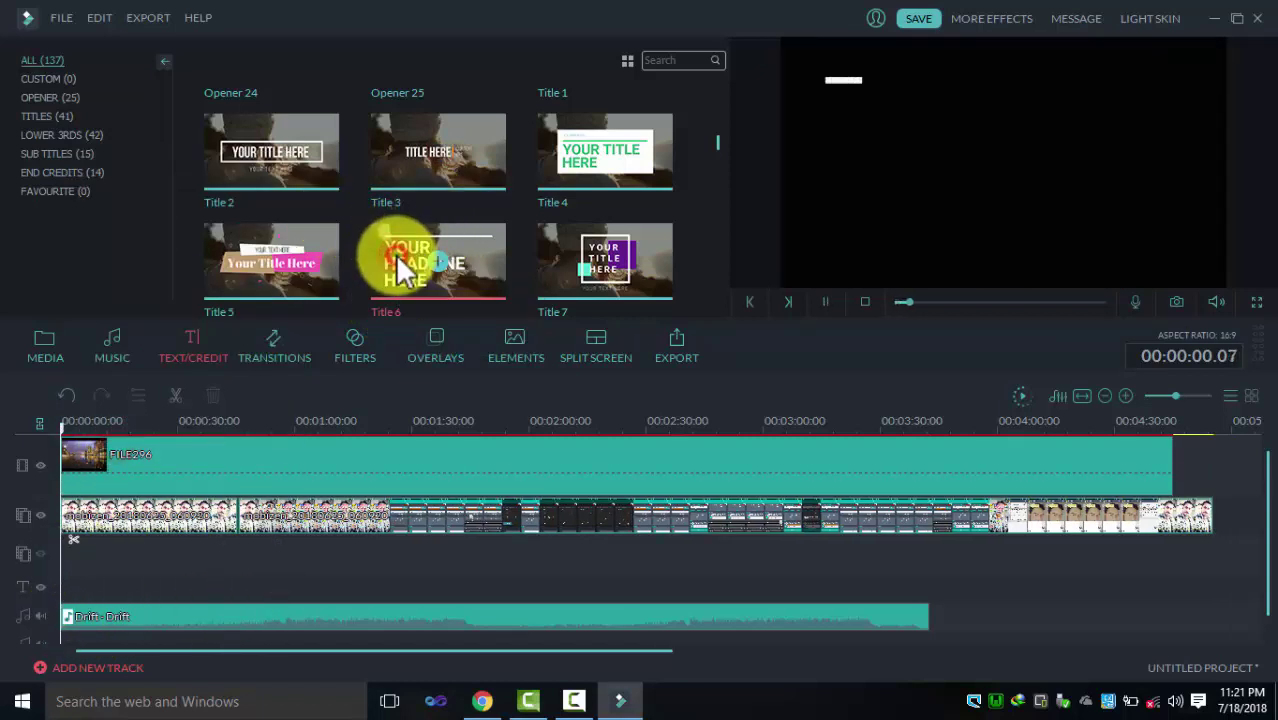
{"action": "left_click", "coordinate": [297, 271]}
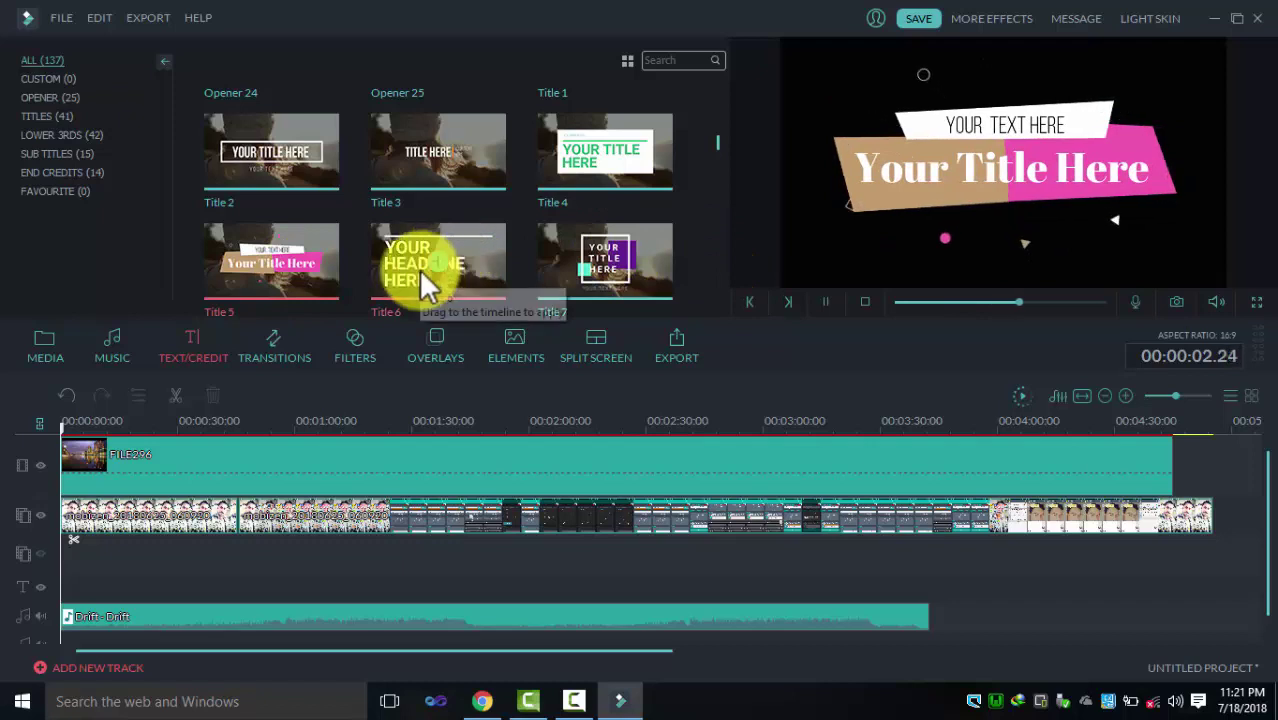
{"action": "left_click_drag", "start_coordinate": [279, 259], "coordinate": [76, 594]}
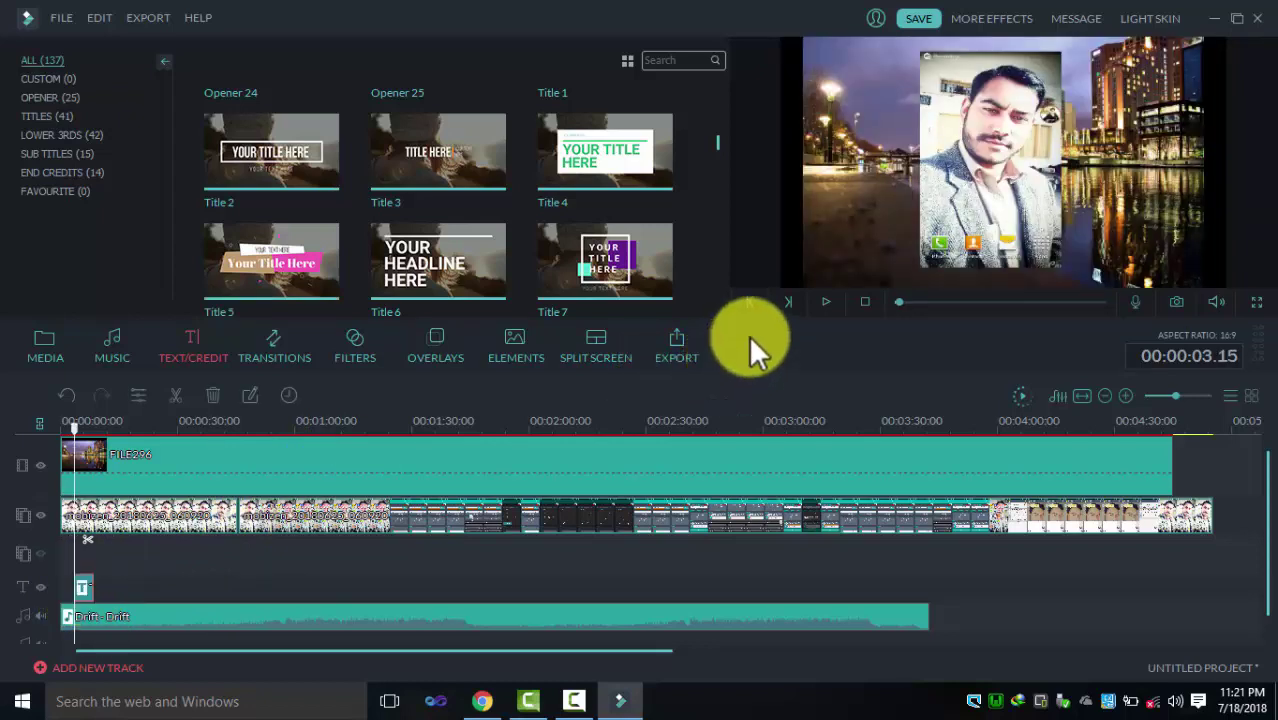
Play the Title 5 animation over the video and return the playhead to 00:00:01.05.
{"action": "left_click", "coordinate": [820, 307]}
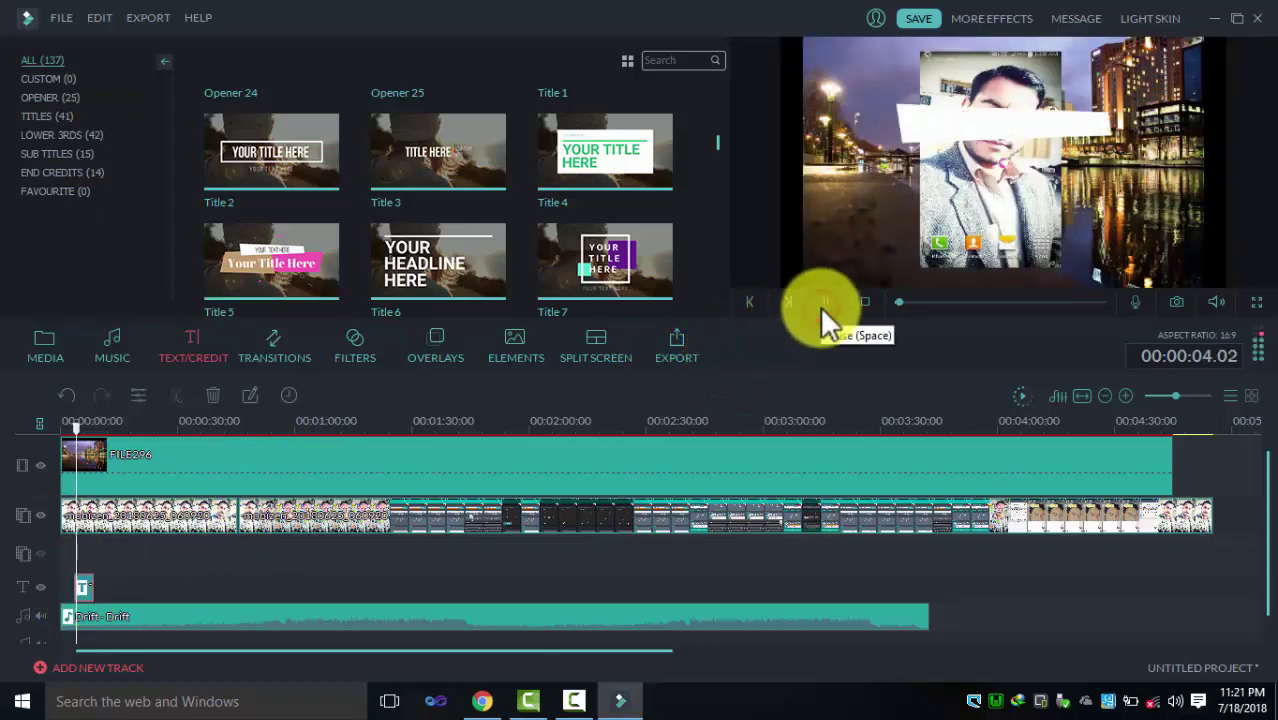
{"action": "left_click", "coordinate": [820, 307]}
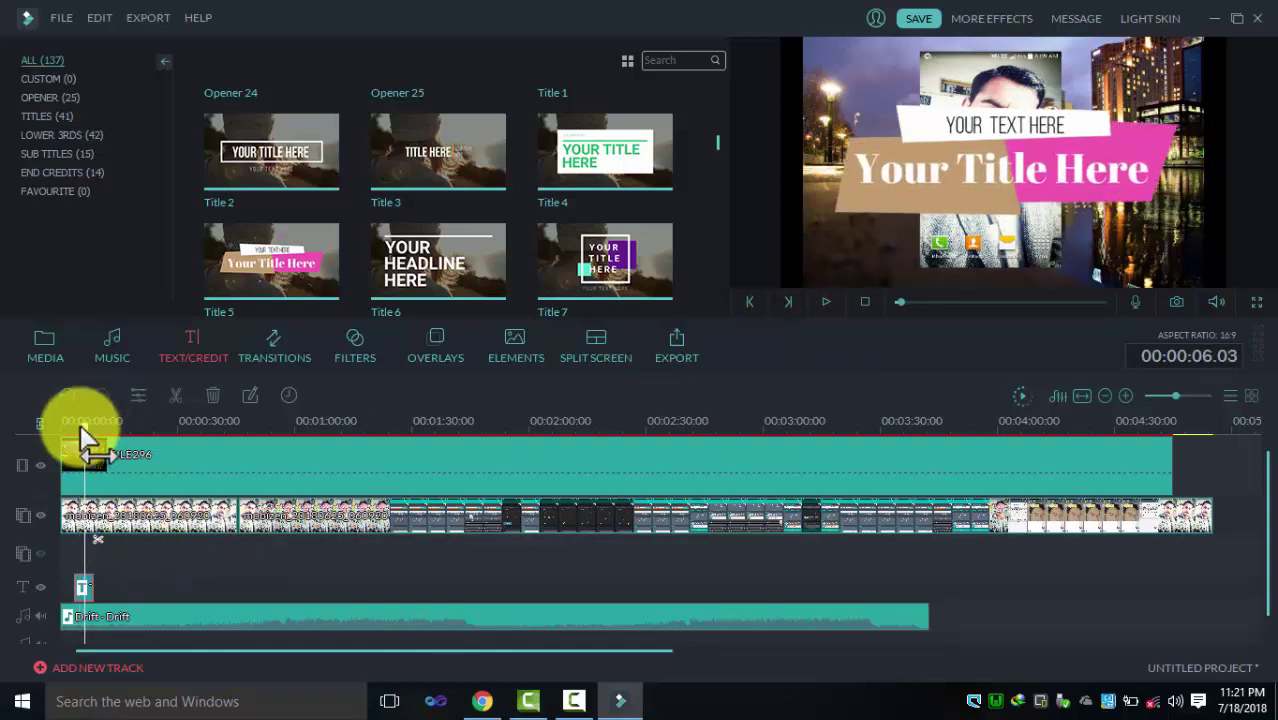
{"action": "left_click_drag", "start_coordinate": [85, 440], "coordinate": [65, 448]}
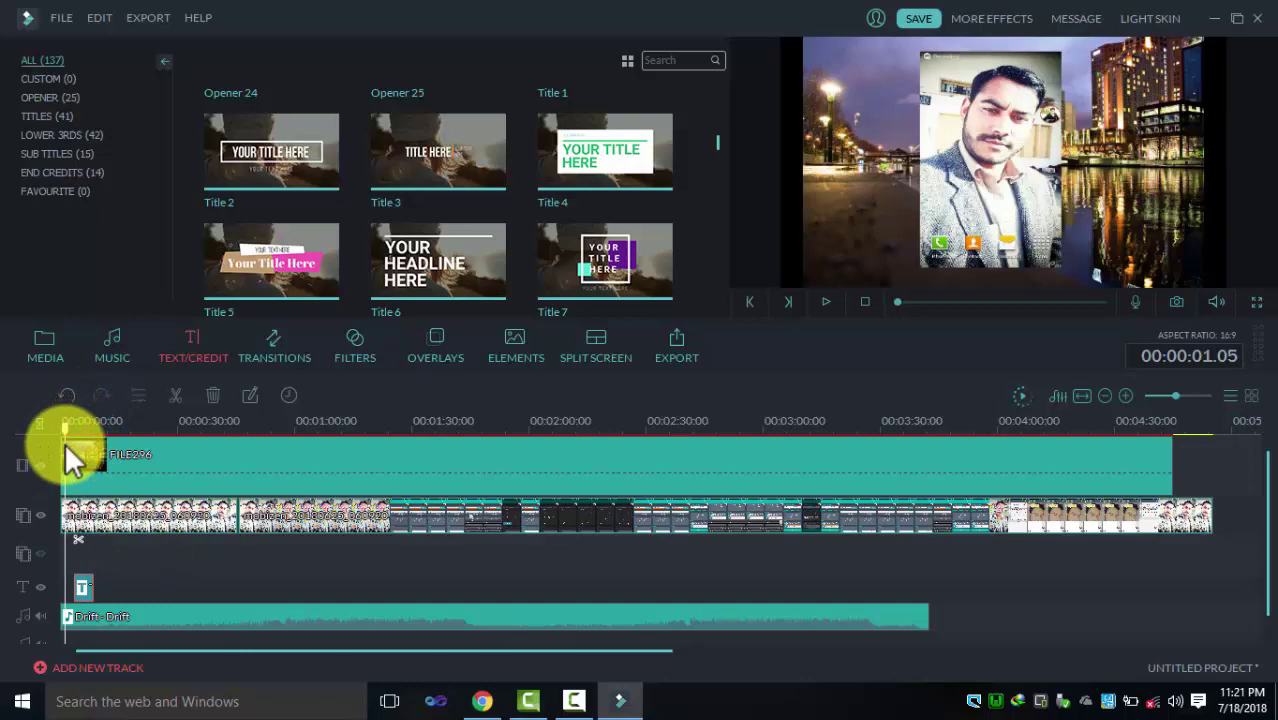
Open the Title 5 clip for advanced text editing and select its upper "YOUR TEXT HERE" line.
{"action": "left_click_drag", "start_coordinate": [92, 588], "coordinate": [92, 594]}
{"action": "double_click", "coordinate": [86, 593]}
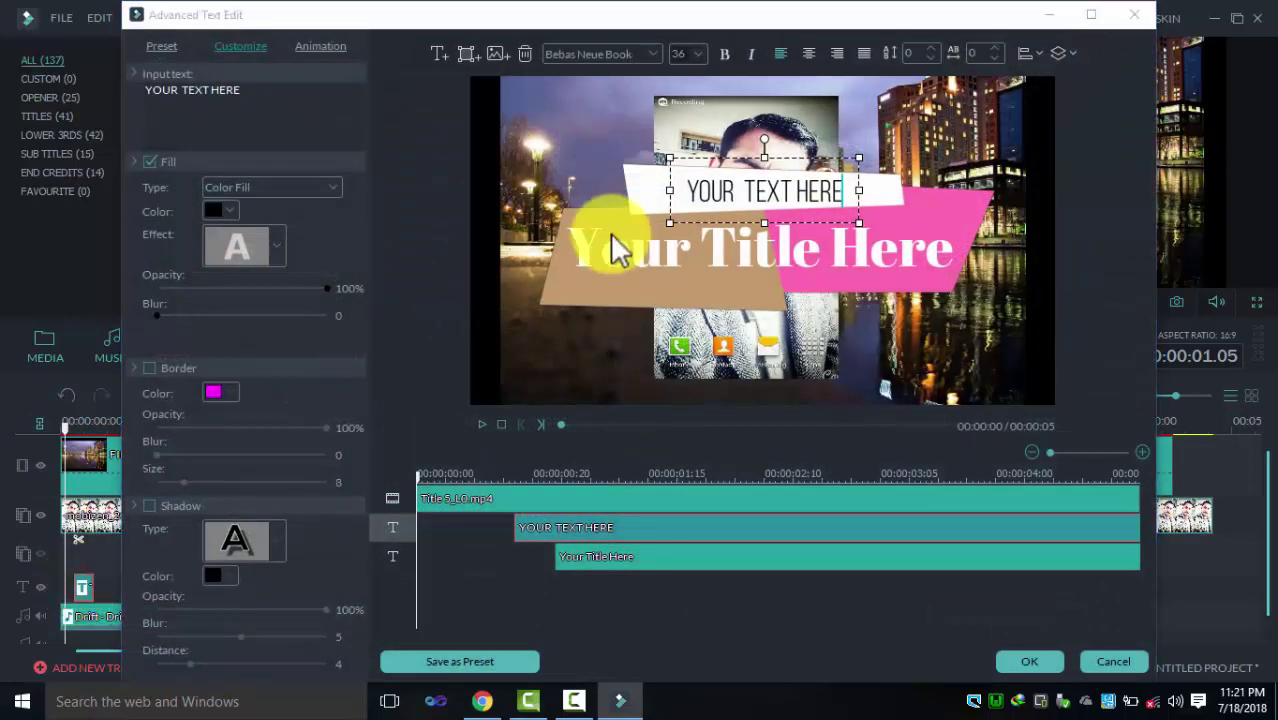
{"action": "left_click", "coordinate": [807, 150]}
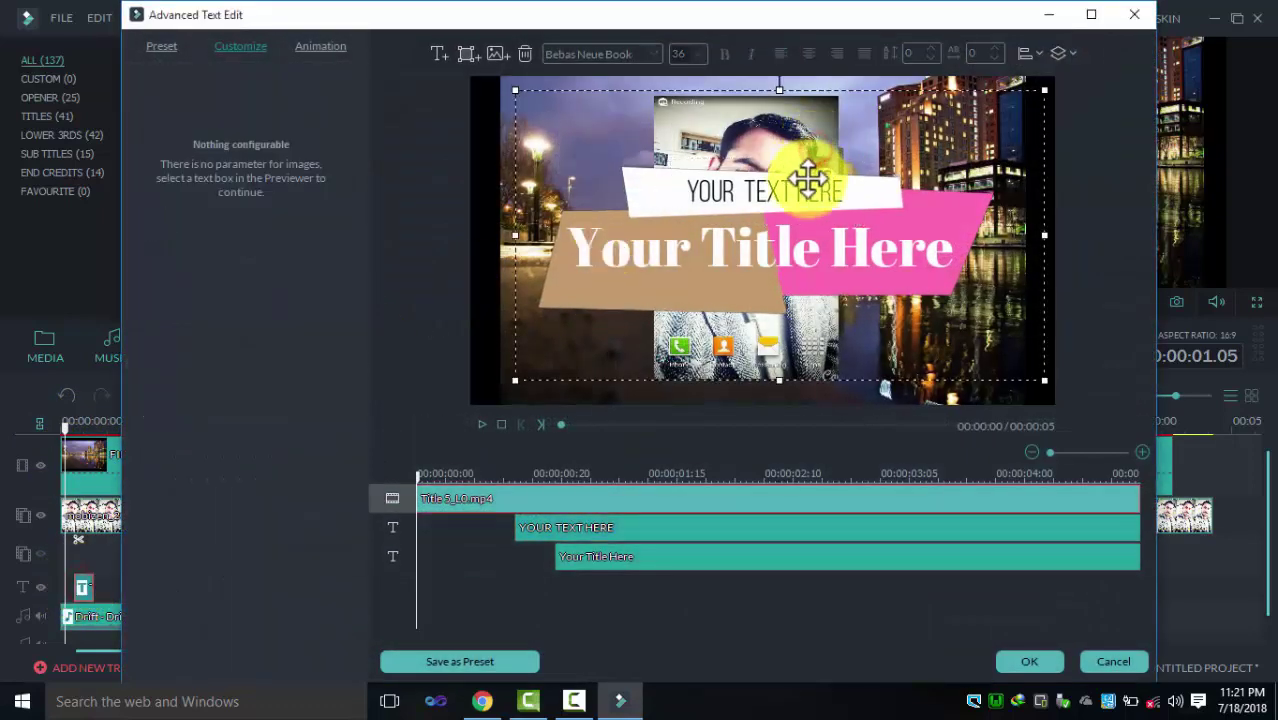
{"action": "left_click", "coordinate": [807, 185]}
{"action": "double_click", "coordinate": [836, 193]}
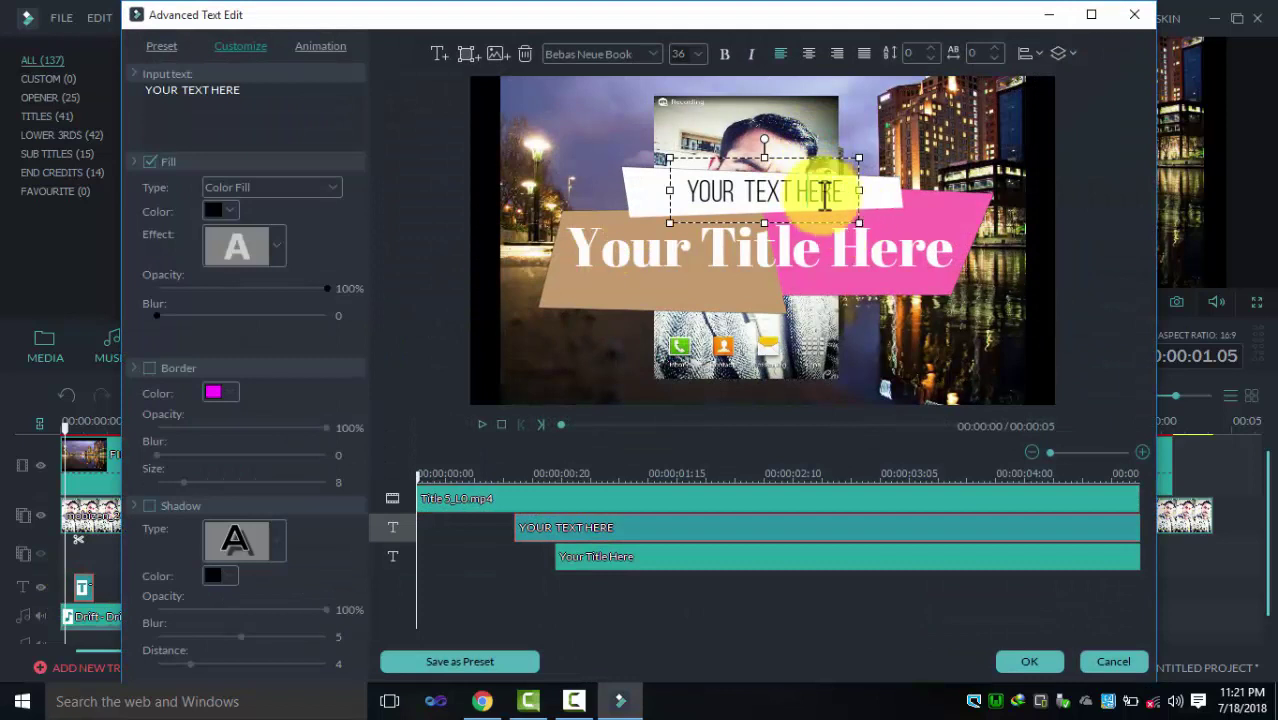
{"action": "left_click", "coordinate": [845, 190]}
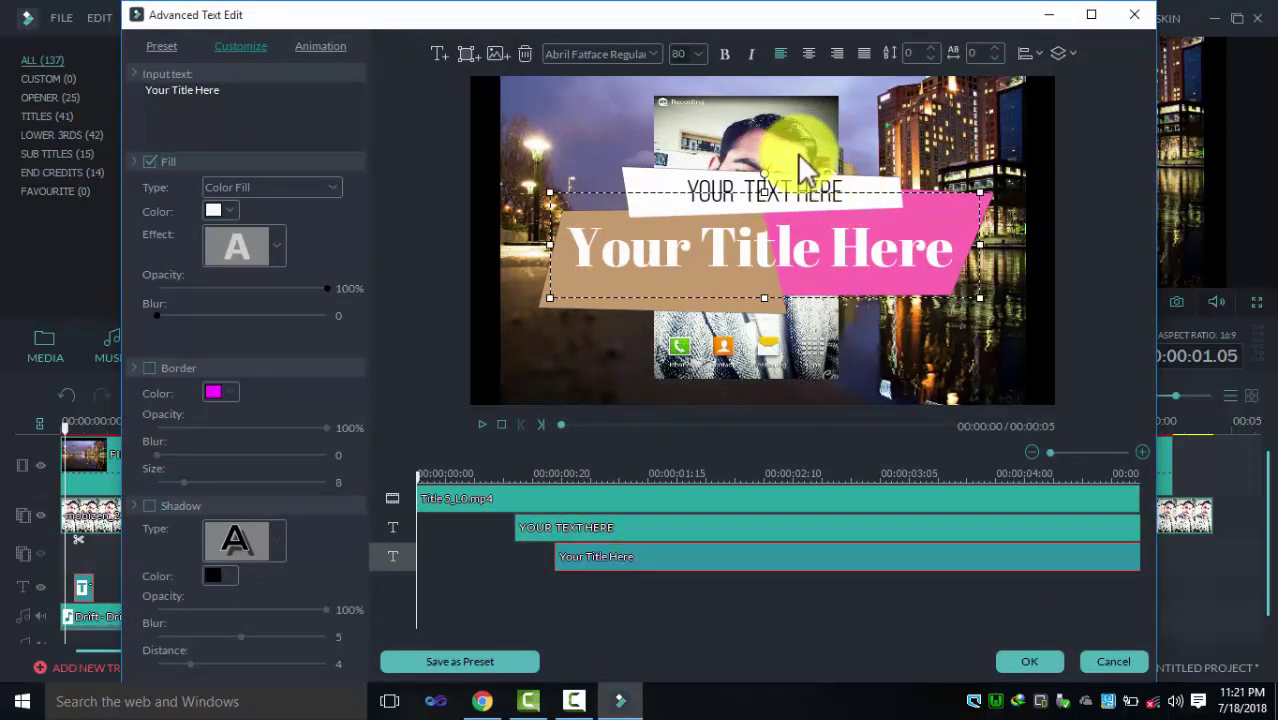
{"action": "left_click", "coordinate": [822, 190]}
{"action": "left_click", "coordinate": [820, 193]}
{"action": "left_click", "coordinate": [818, 178]}
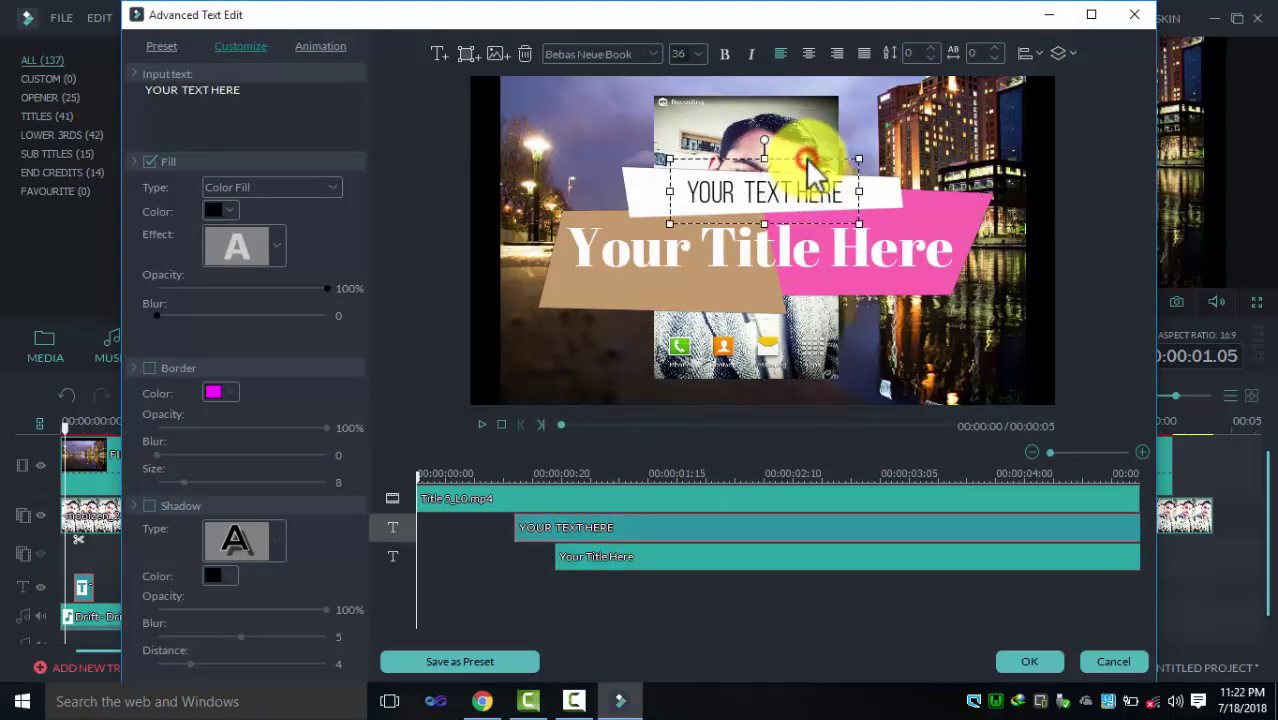
Replace the main title line "Your Title Here" with "ocean of knowledge".
{"action": "left_click", "coordinate": [765, 194]}
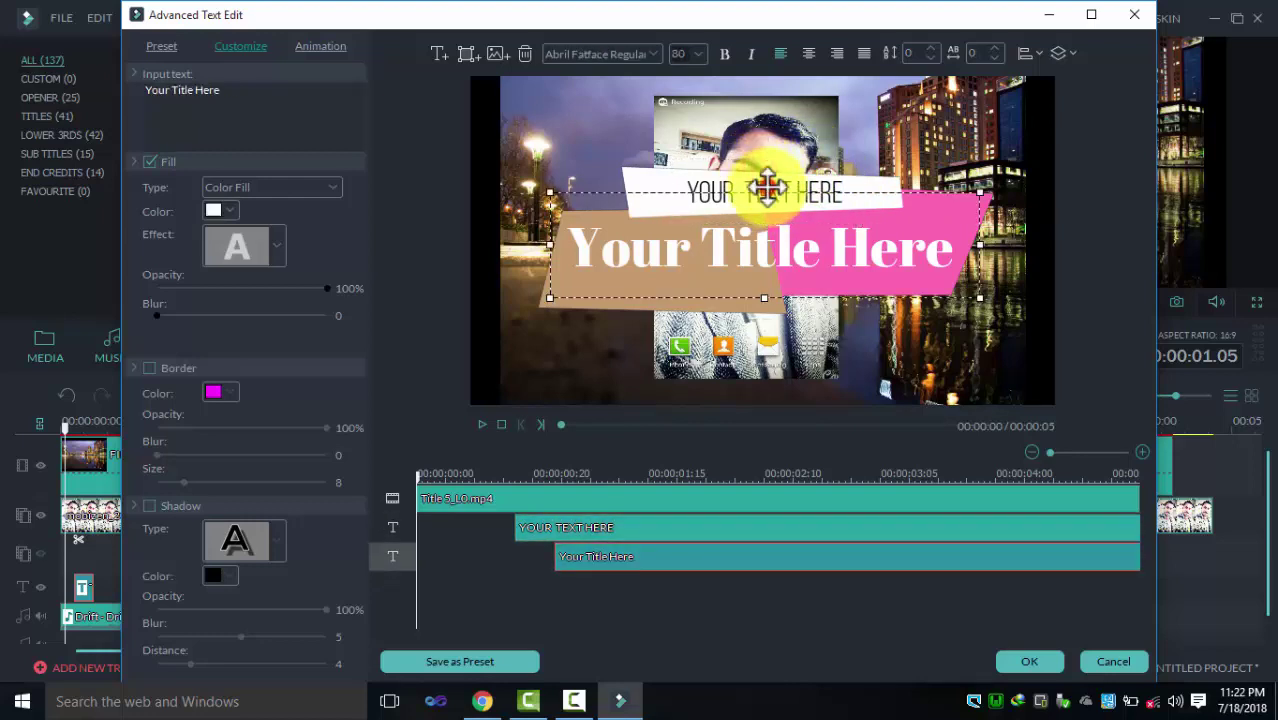
{"action": "left_click", "coordinate": [762, 220]}
{"action": "key", "text": "BackSpace"}
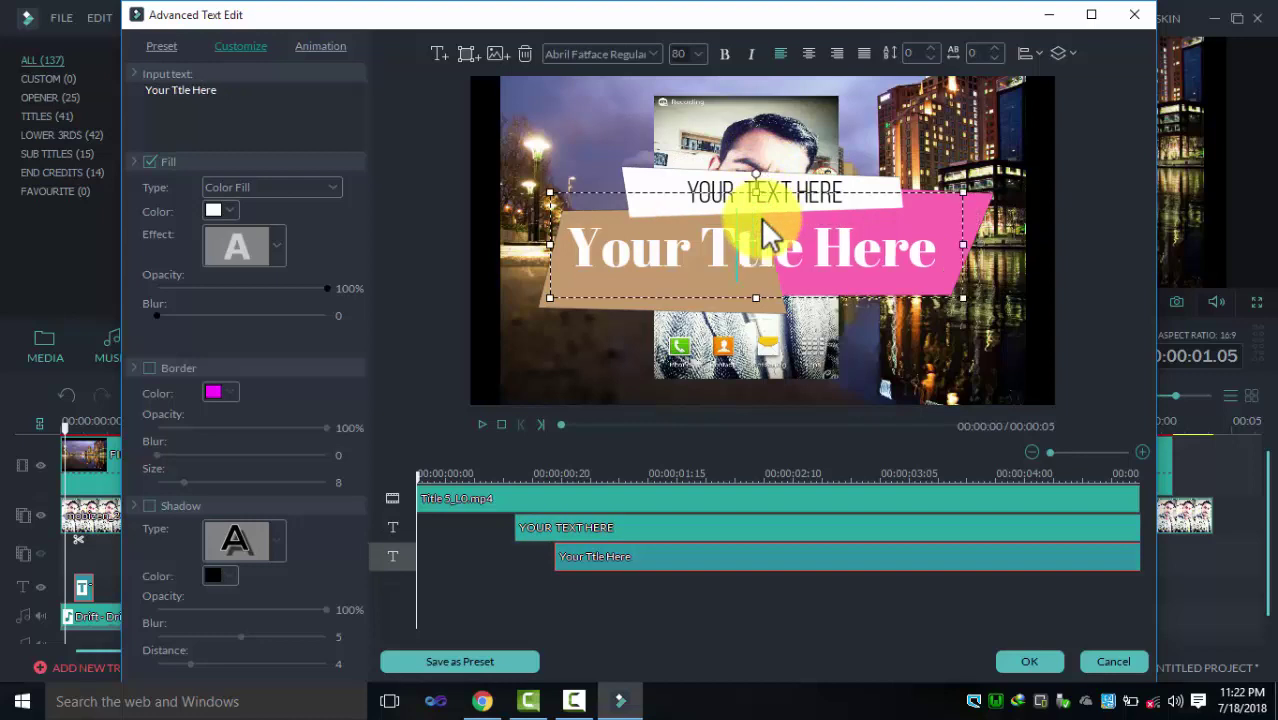
{"action": "key", "text": "BackSpace"}
{"action": "key", "text": "BackSpace"}
{"action": "key", "text": "BackSpace"}
{"action": "key", "text": "BackSpace"}
{"action": "key", "text": "BackSpace"}
{"action": "key", "text": "BackSpace"}
{"action": "key", "text": "BackSpace"}
{"action": "key", "text": "BackSpace"}
{"action": "key", "text": "BackSpace"}
{"action": "key", "text": "BackSpace"}
{"action": "key", "text": "BackSpace"}
{"action": "key", "text": "BackSpace"}
{"action": "key", "text": "BackSpace"}
{"action": "key", "text": "BackSpace"}
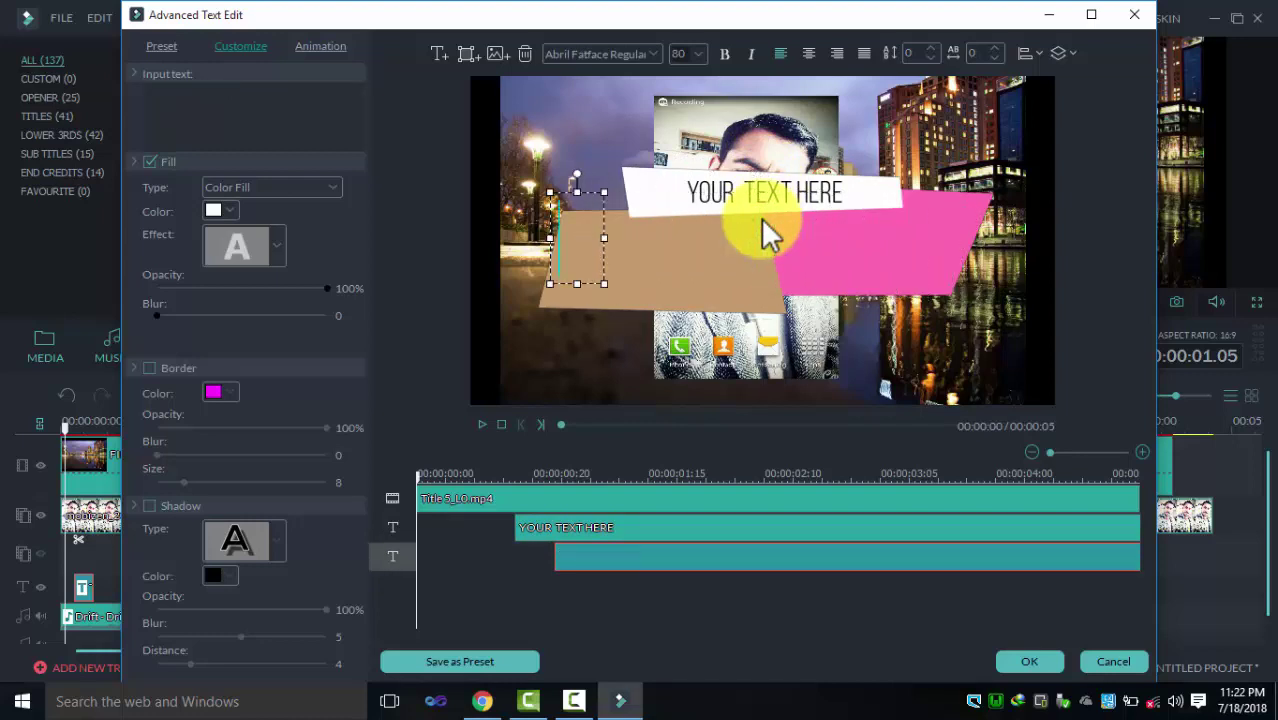
{"action": "type", "text": "ocean of"}
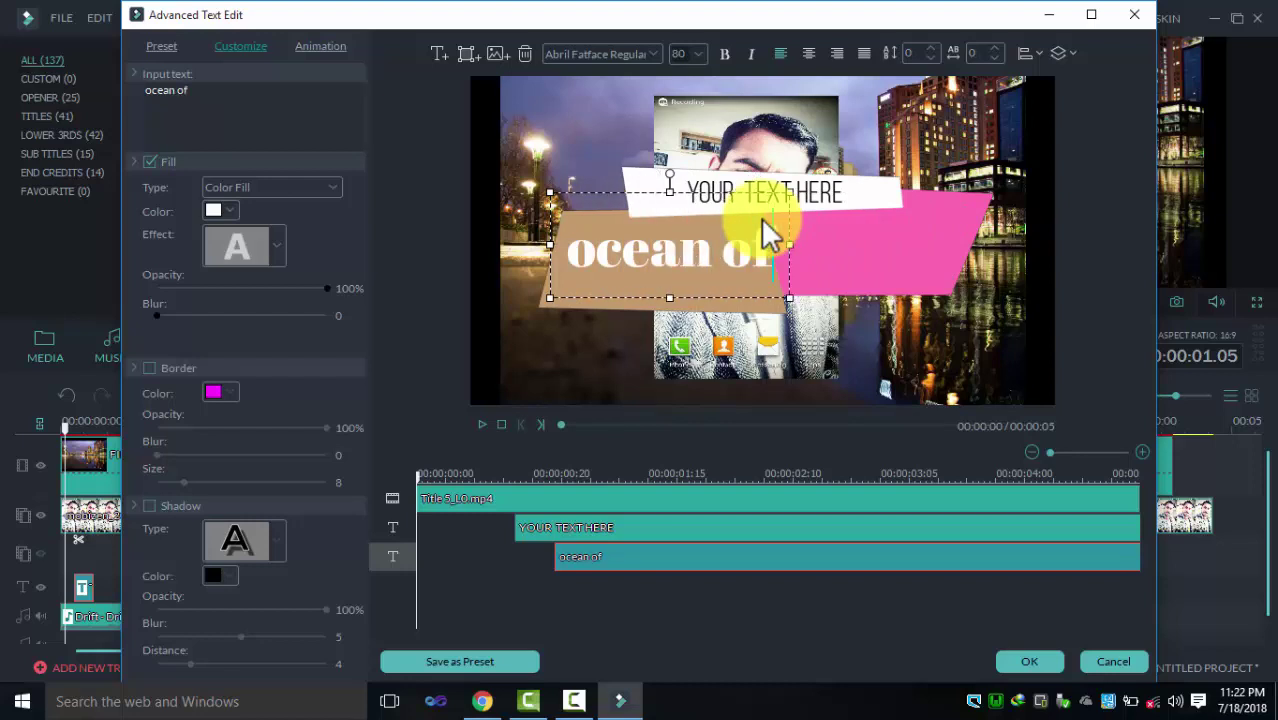
{"action": "type", "text": " knowledge"}
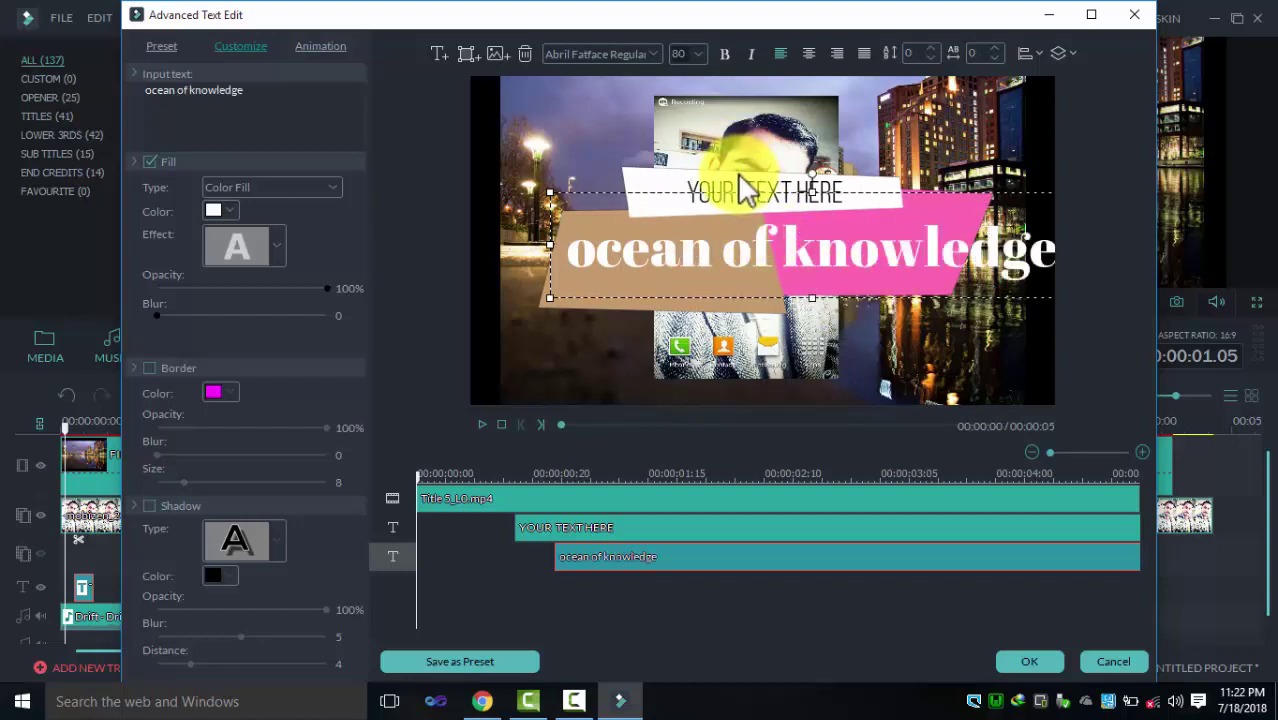
Move the "YOUR TEXT HERE" text box up so it sits above the white banner.
{"action": "left_click", "coordinate": [737, 180]}
{"action": "left_click", "coordinate": [736, 191]}
{"action": "left_click", "coordinate": [730, 175]}
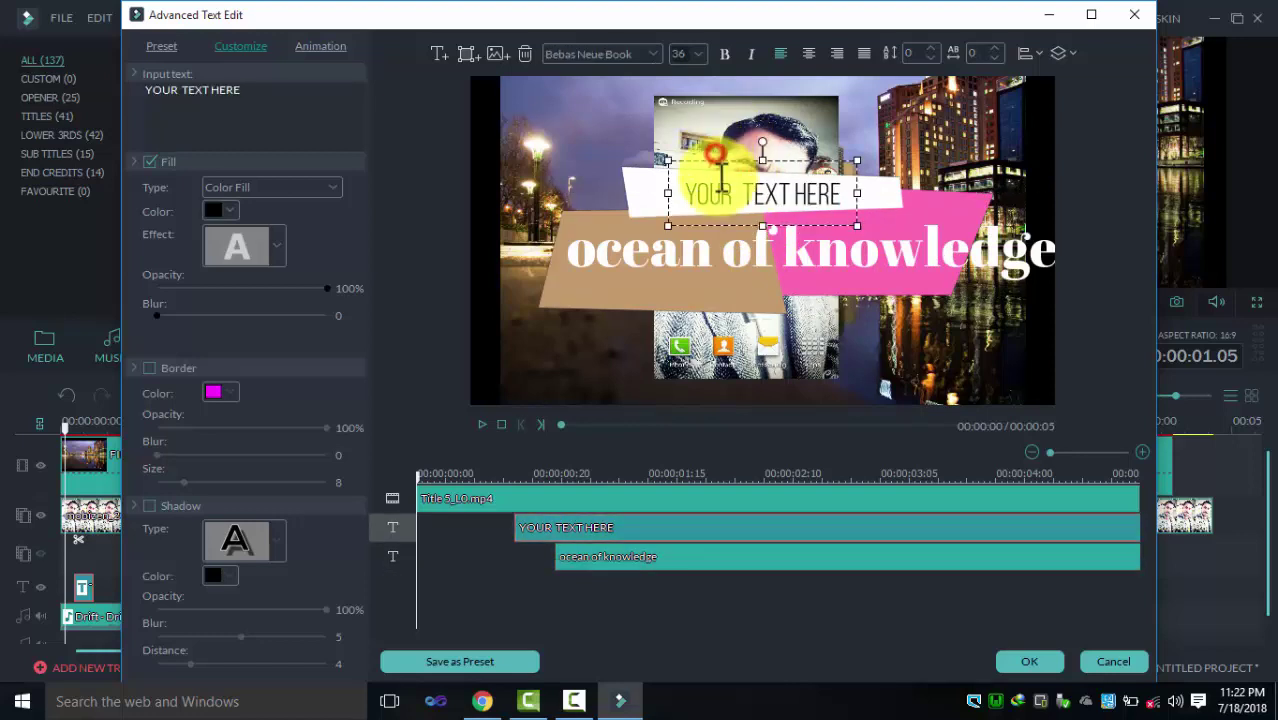
{"action": "left_click_drag", "start_coordinate": [704, 146], "coordinate": [710, 101]}
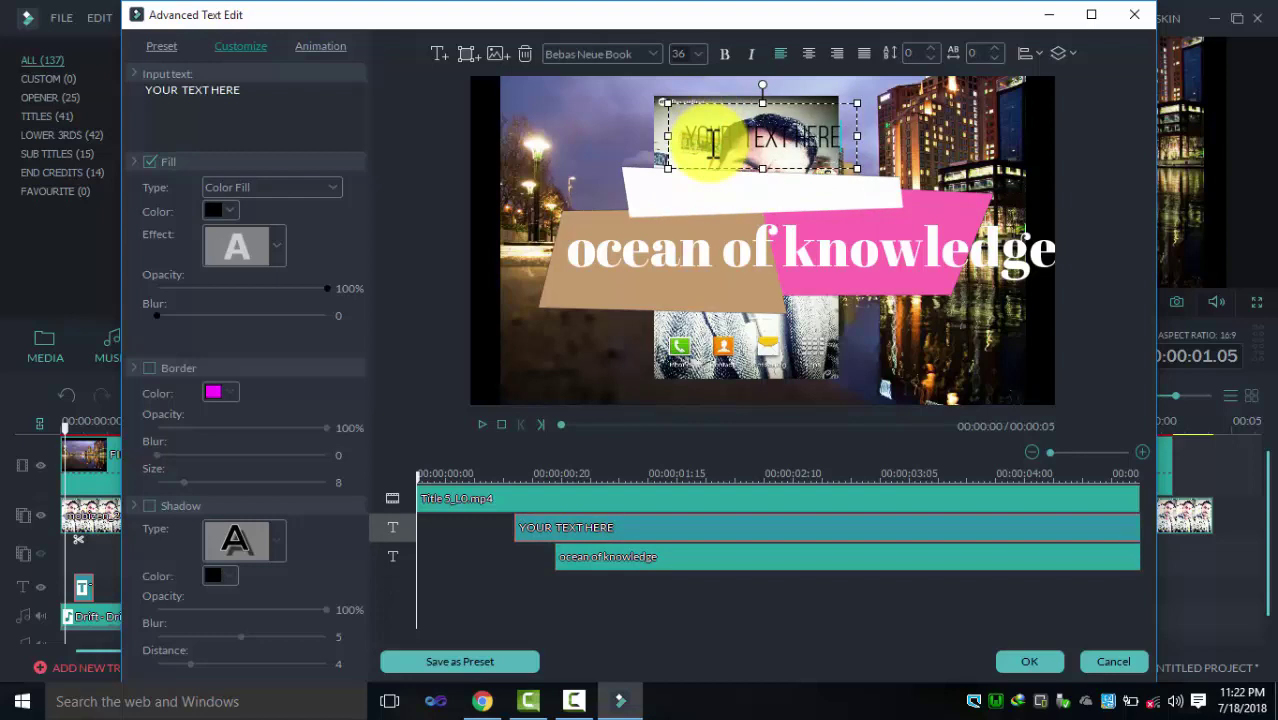
Replace the text of the upper line above the white banner with "please sub".
{"action": "key", "text": "BackSpace"}
{"action": "key", "text": "BackSpace"}
{"action": "key", "text": "BackSpace"}
{"action": "key", "text": "BackSpace"}
{"action": "key", "text": "BackSpace"}
{"action": "key", "text": "BackSpace"}
{"action": "key", "text": "BackSpace"}
{"action": "key", "text": "BackSpace"}
{"action": "key", "text": "BackSpace"}
{"action": "key", "text": "BackSpace"}
{"action": "key", "text": "BackSpace"}
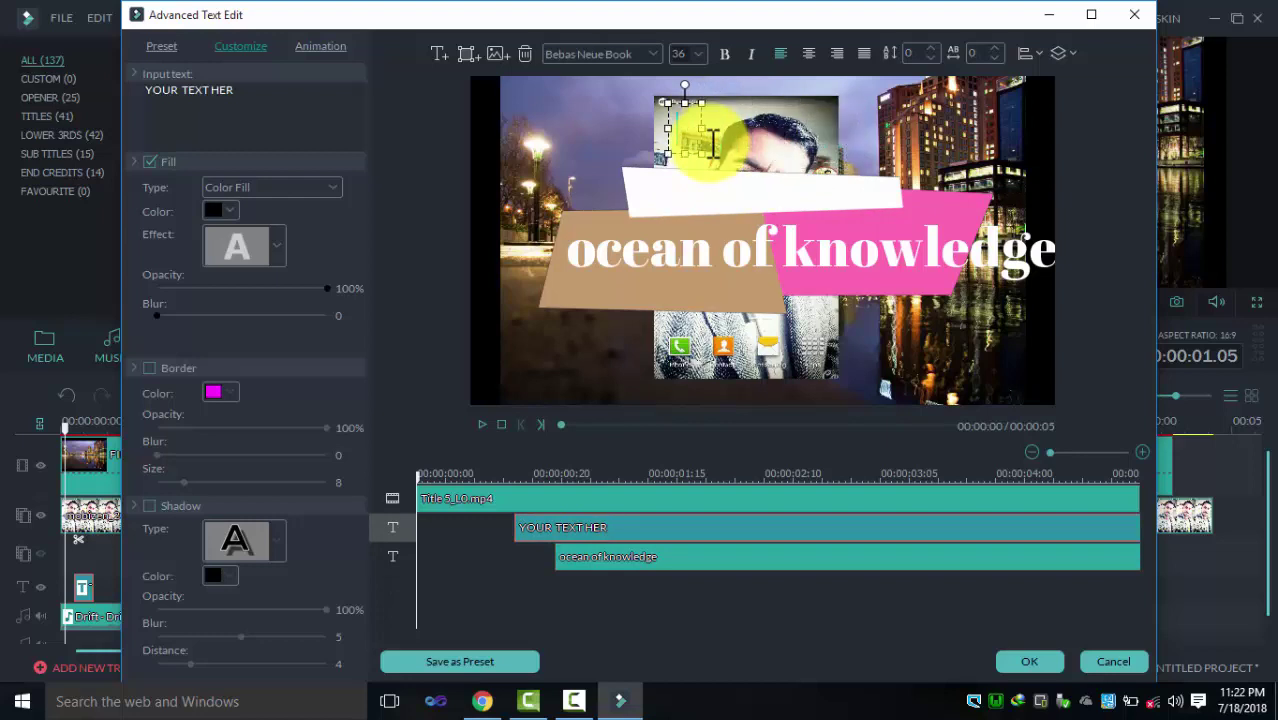
{"action": "key", "text": "BackSpace"}
{"action": "key", "text": "BackSpace"}
{"action": "key", "text": "BackSpace"}
{"action": "key", "text": "BackSpace"}
{"action": "key", "text": "BackSpace"}
{"action": "key", "text": "BackSpace"}
{"action": "key", "text": "BackSpace"}
{"action": "key", "text": "BackSpace"}
{"action": "key", "text": "BackSpace"}
{"action": "key", "text": "BackSpace"}
{"action": "key", "text": "BackSpace"}
{"action": "key", "text": "BackSpace"}
{"action": "key", "text": "BackSpace"}
{"action": "type", "text": "please"}
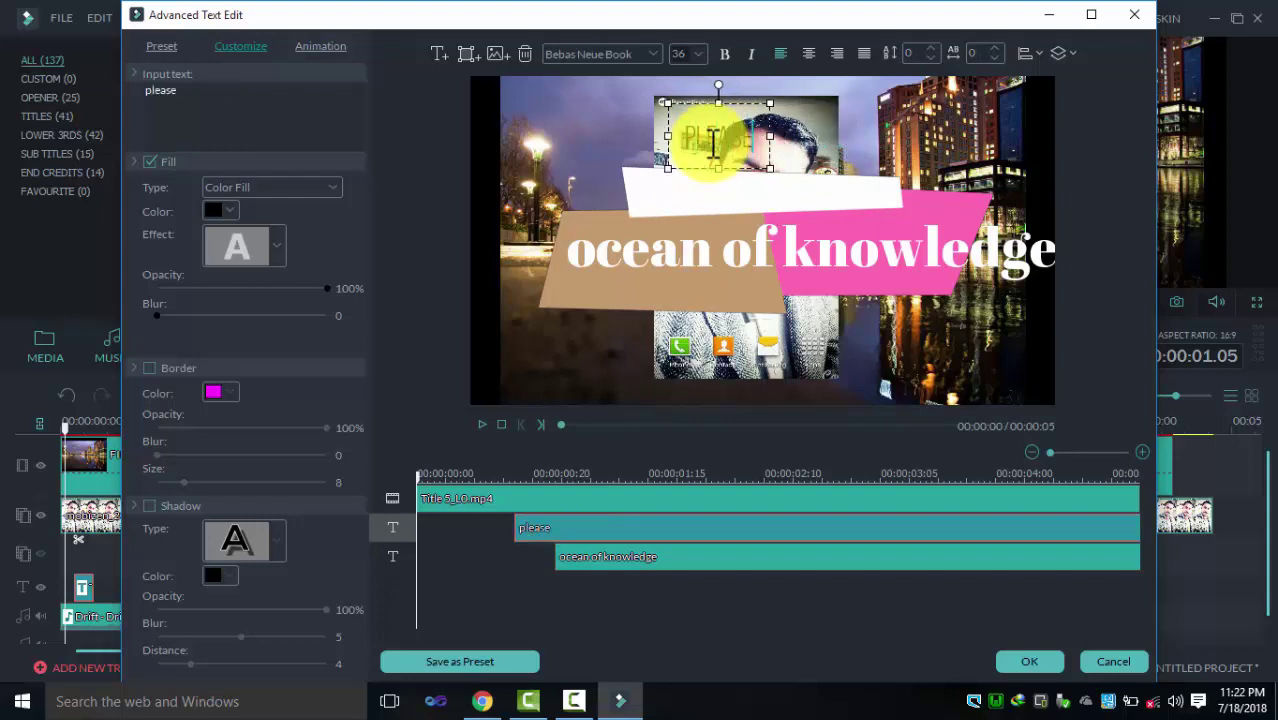
{"action": "type", "text": " u"}
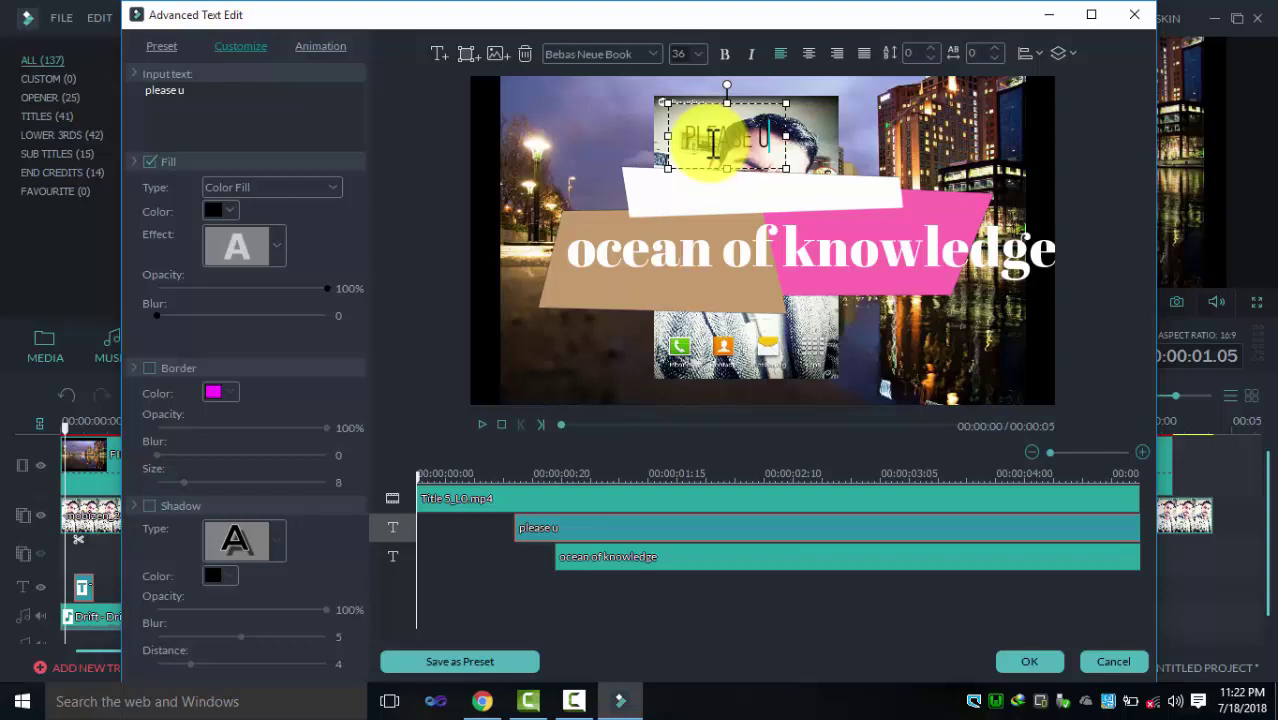
{"action": "key", "text": "BackSpace"}
{"action": "type", "text": "sub"}
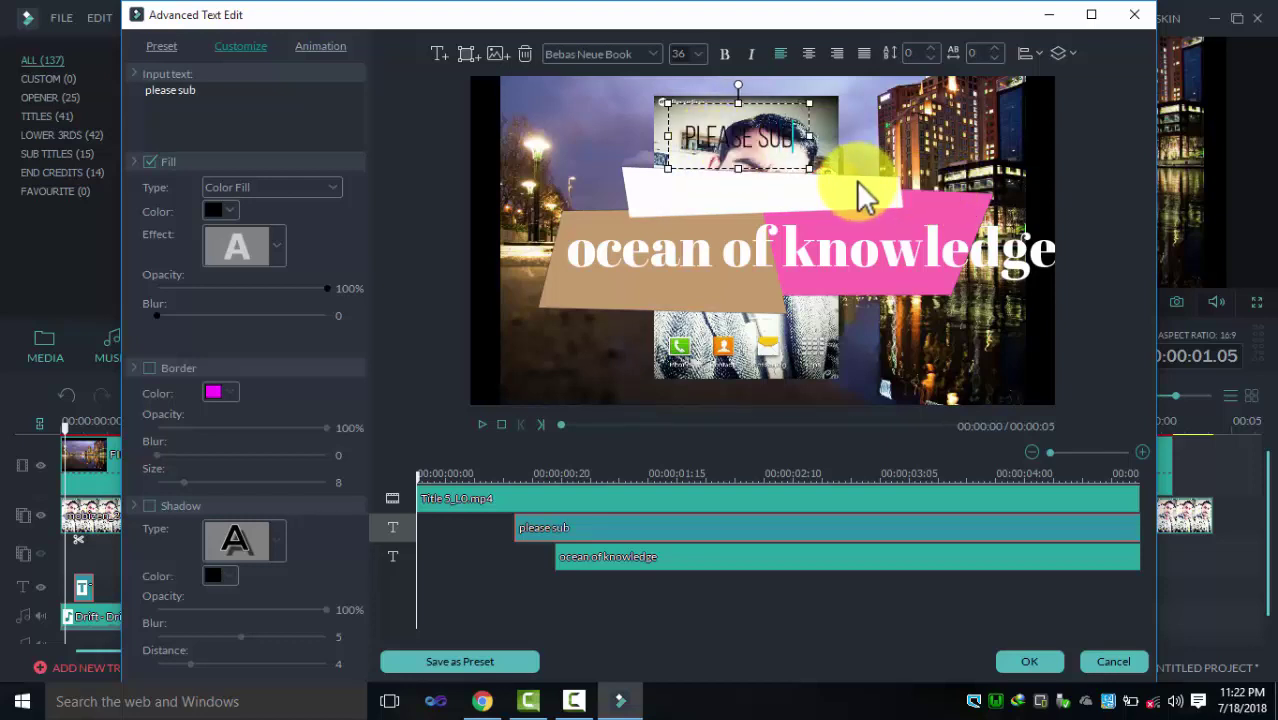
Apply the blurred turquoise fill effect to the whole "please sub" line and save the title edits.
{"action": "left_click", "coordinate": [827, 150]}
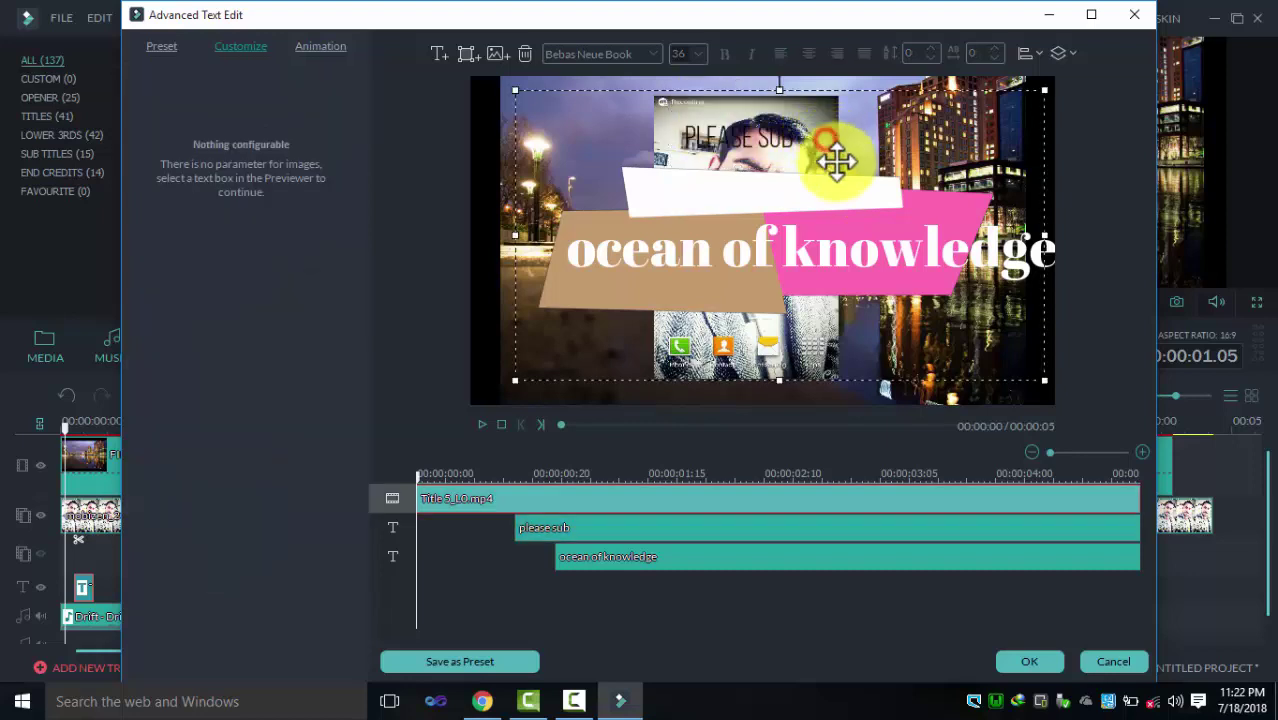
{"action": "left_click", "coordinate": [729, 138]}
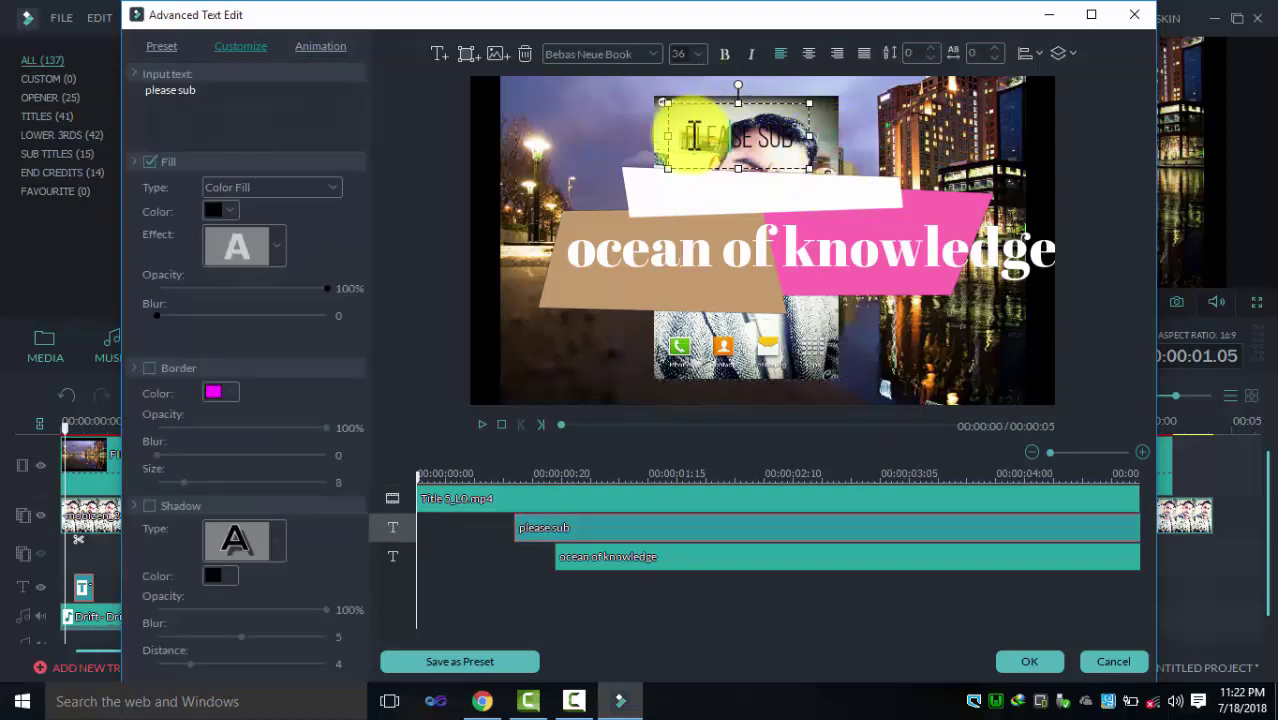
{"action": "mouse_move", "coordinate": [693, 135]}
{"action": "left_mouse_down"}
{"action": "mouse_move", "coordinate": [758, 130]}
{"action": "mouse_move", "coordinate": [812, 155]}
{"action": "left_mouse_up"}
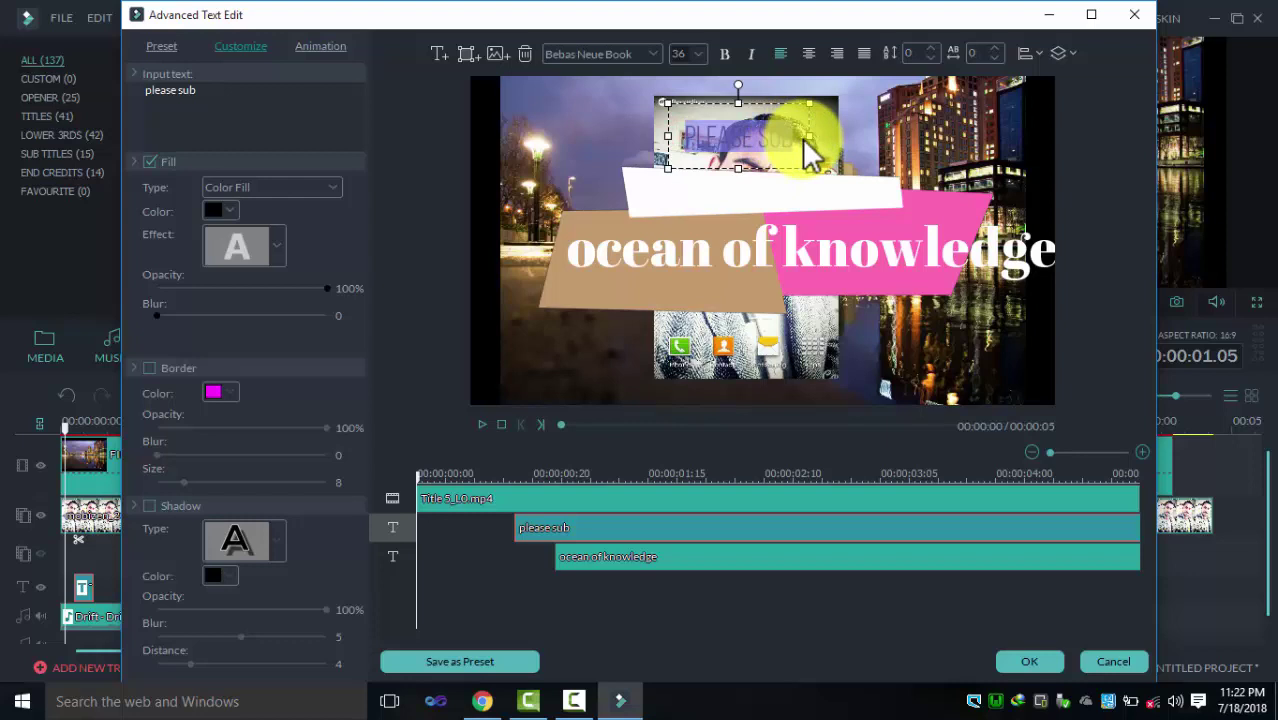
{"action": "left_click", "coordinate": [278, 243]}
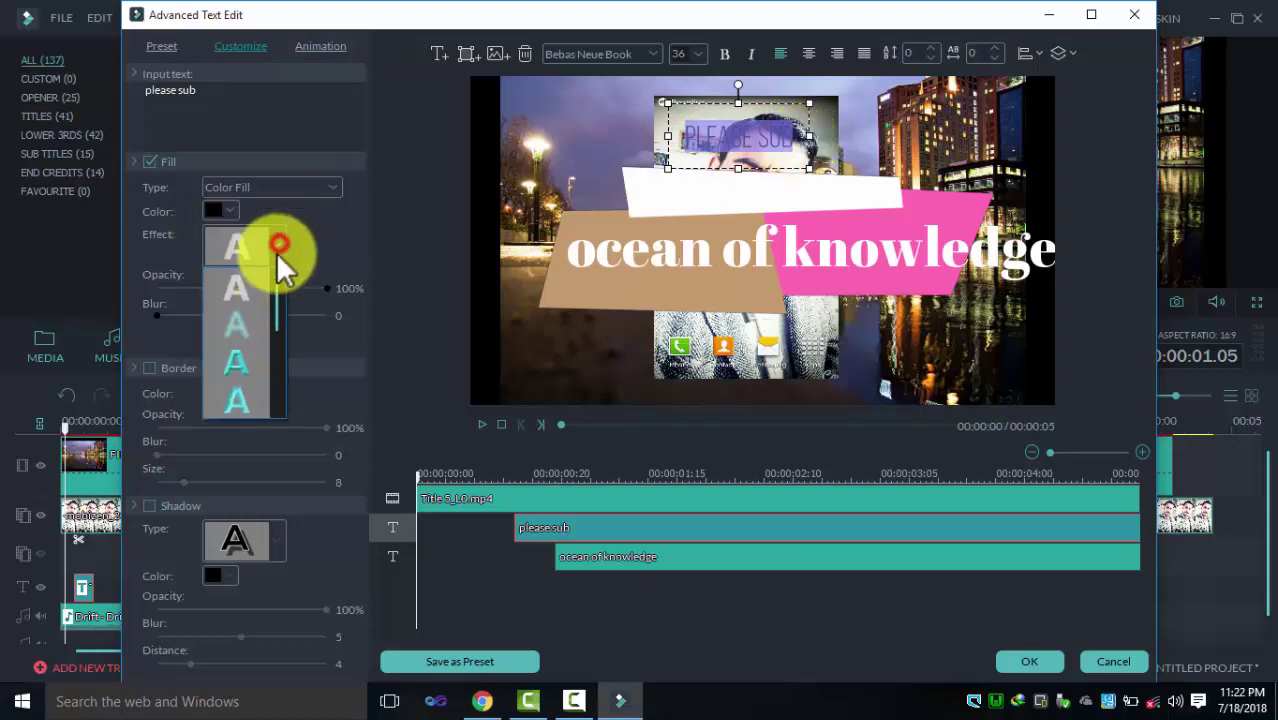
{"action": "left_click", "coordinate": [240, 368]}
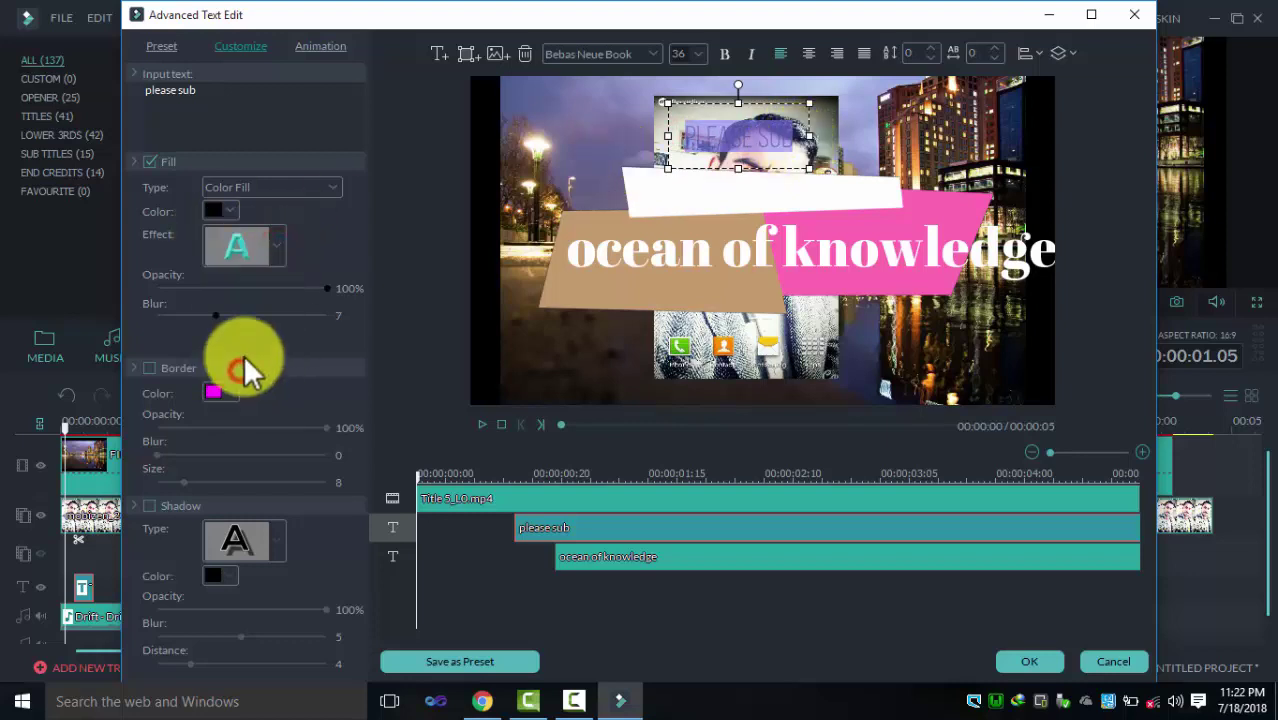
{"action": "left_click", "coordinate": [284, 245]}
{"action": "left_click", "coordinate": [236, 294]}
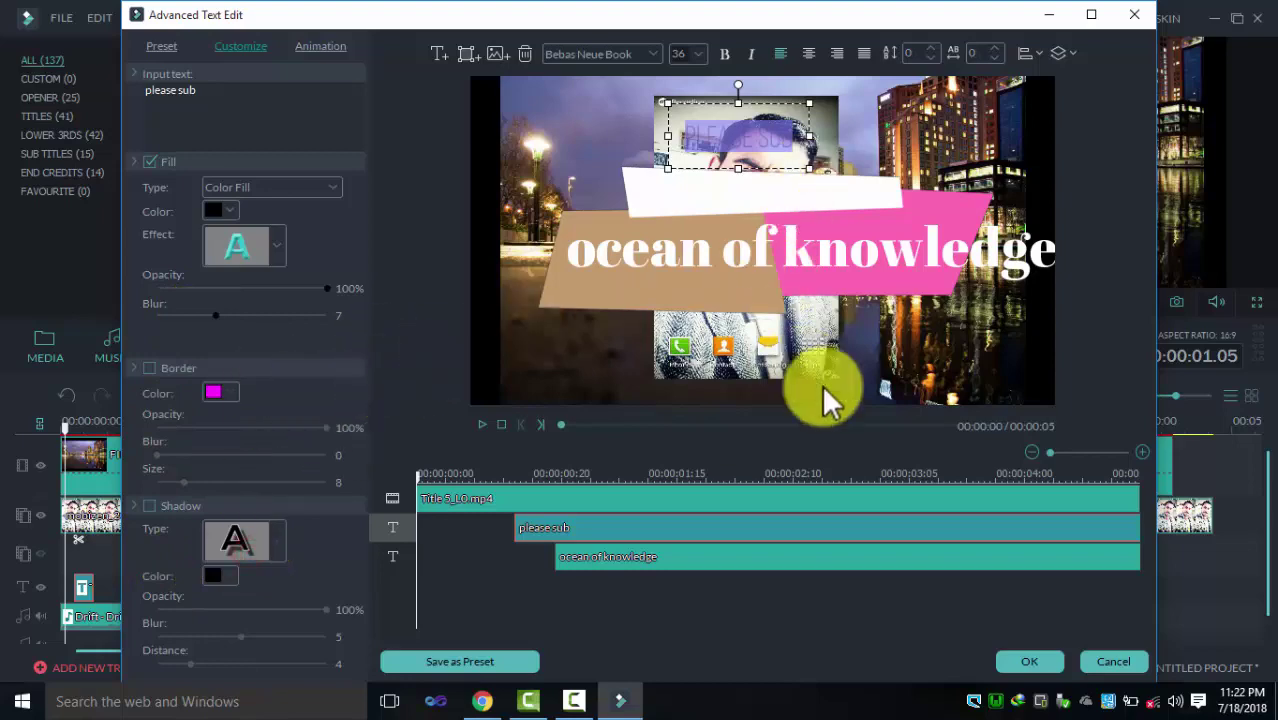
{"action": "left_click", "coordinate": [1017, 661]}
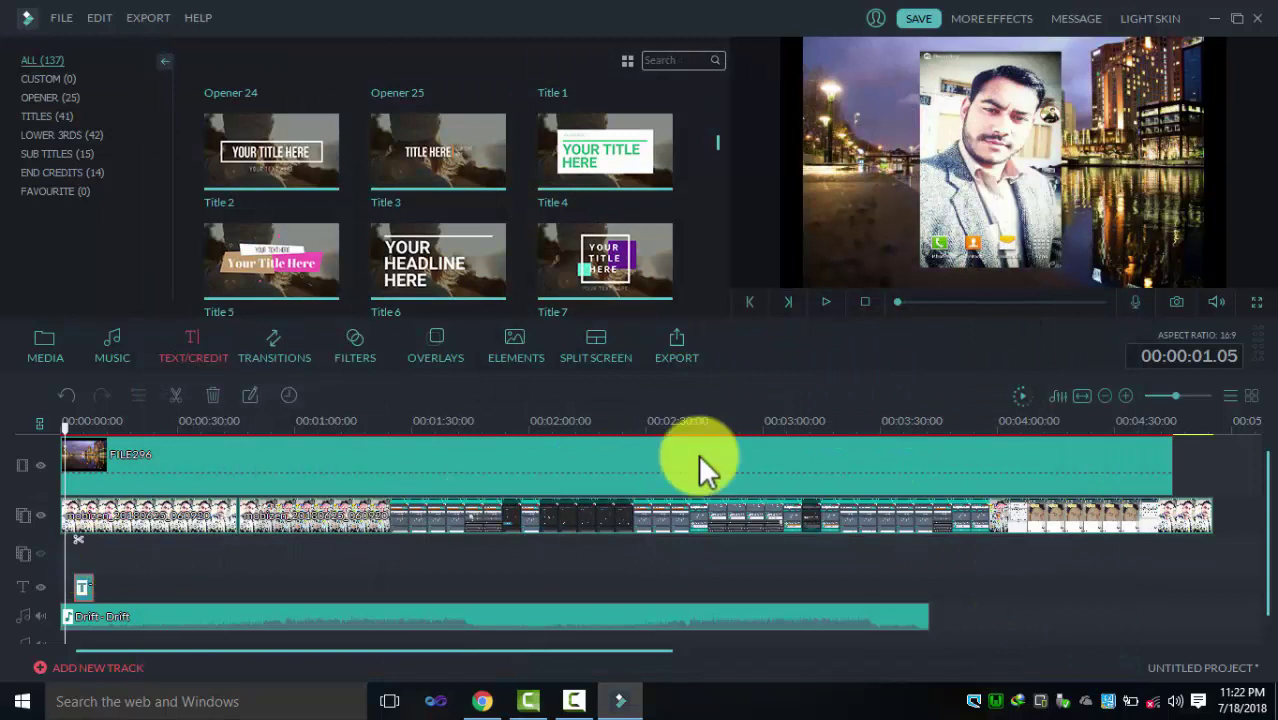
Play the edited title over the video, pause at 00:00:10.19 and browse the remaining title and lower-third templates.
{"action": "left_click", "coordinate": [824, 305]}
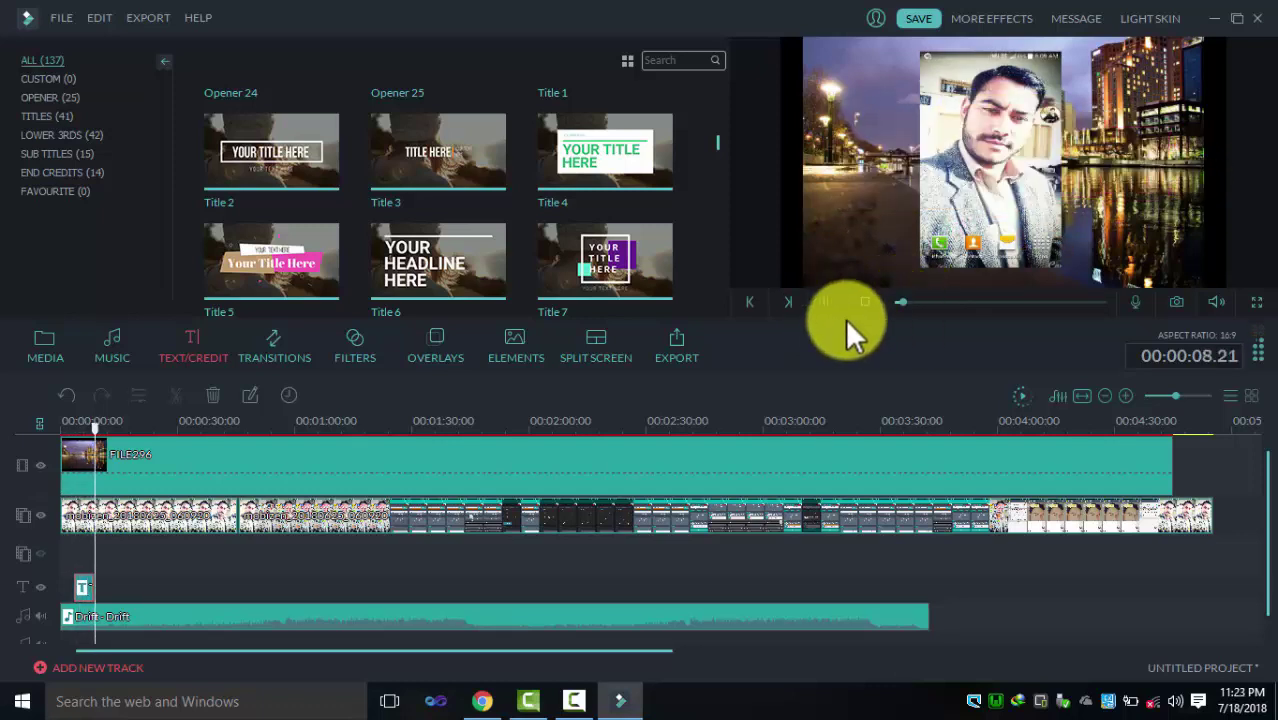
{"action": "left_click", "coordinate": [825, 301]}
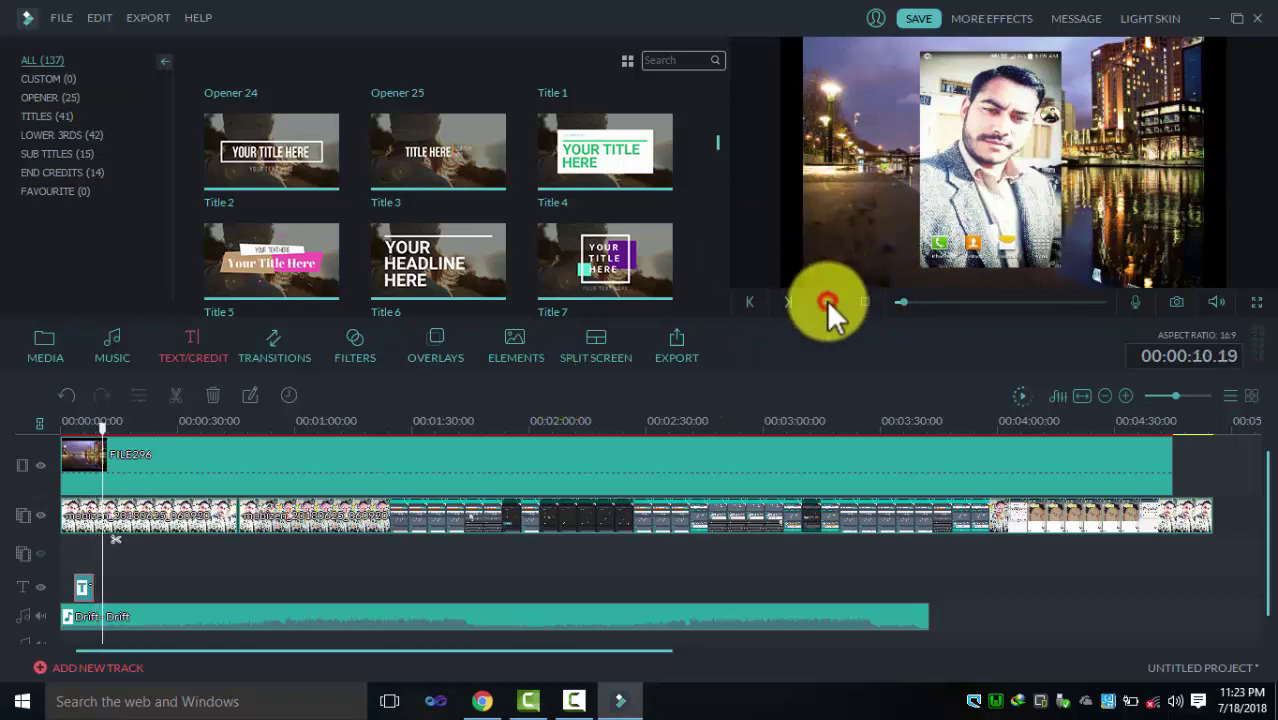
{"action": "scroll", "coordinate": [713, 199], "scroll_direction": "down", "scroll_amount": 12}
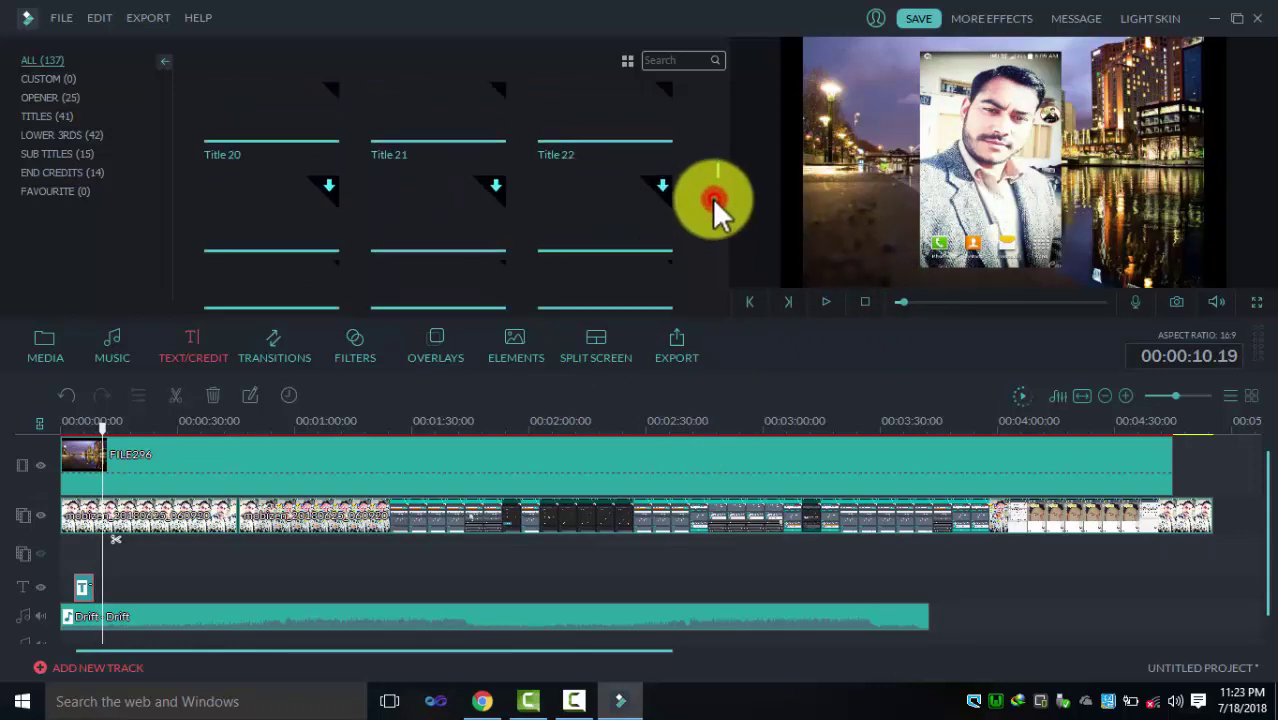
{"action": "scroll", "coordinate": [713, 206], "scroll_direction": "down", "scroll_amount": 5}
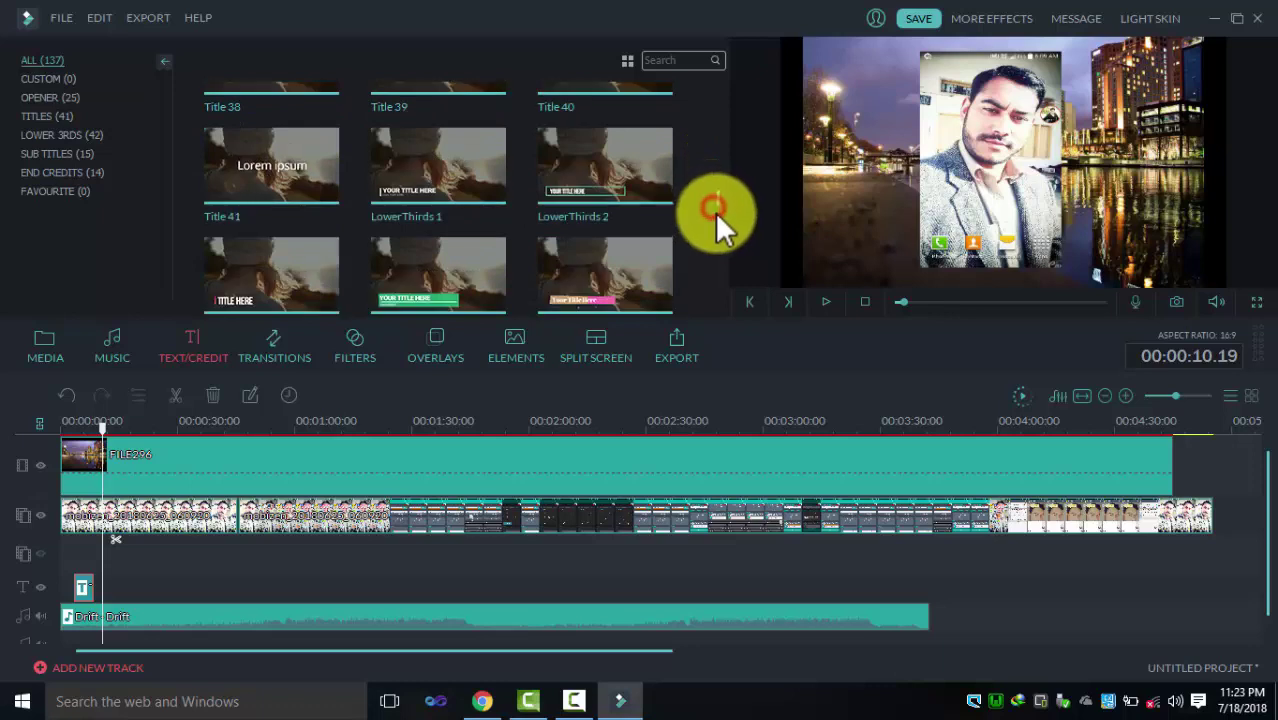
{"action": "scroll", "coordinate": [718, 217], "scroll_direction": "down", "scroll_amount": 3}
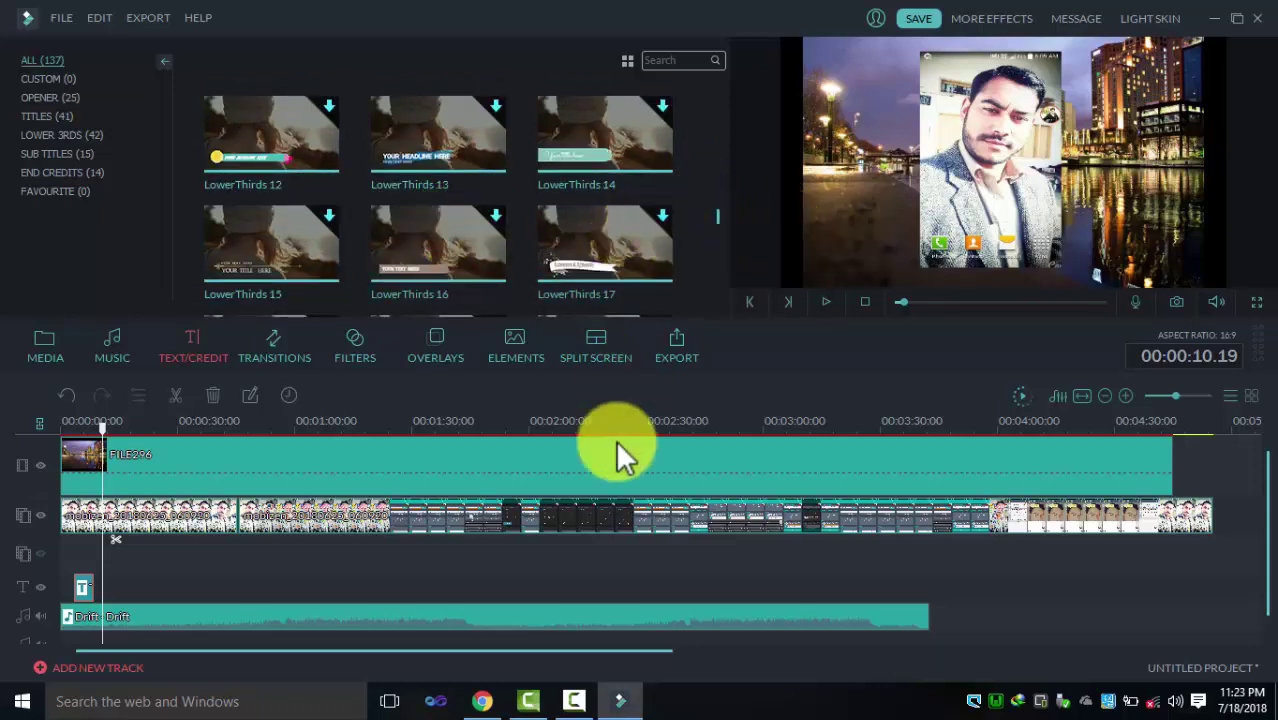
{"action": "left_click", "coordinate": [574, 701]}
{"action": "left_click", "coordinate": [576, 702]}
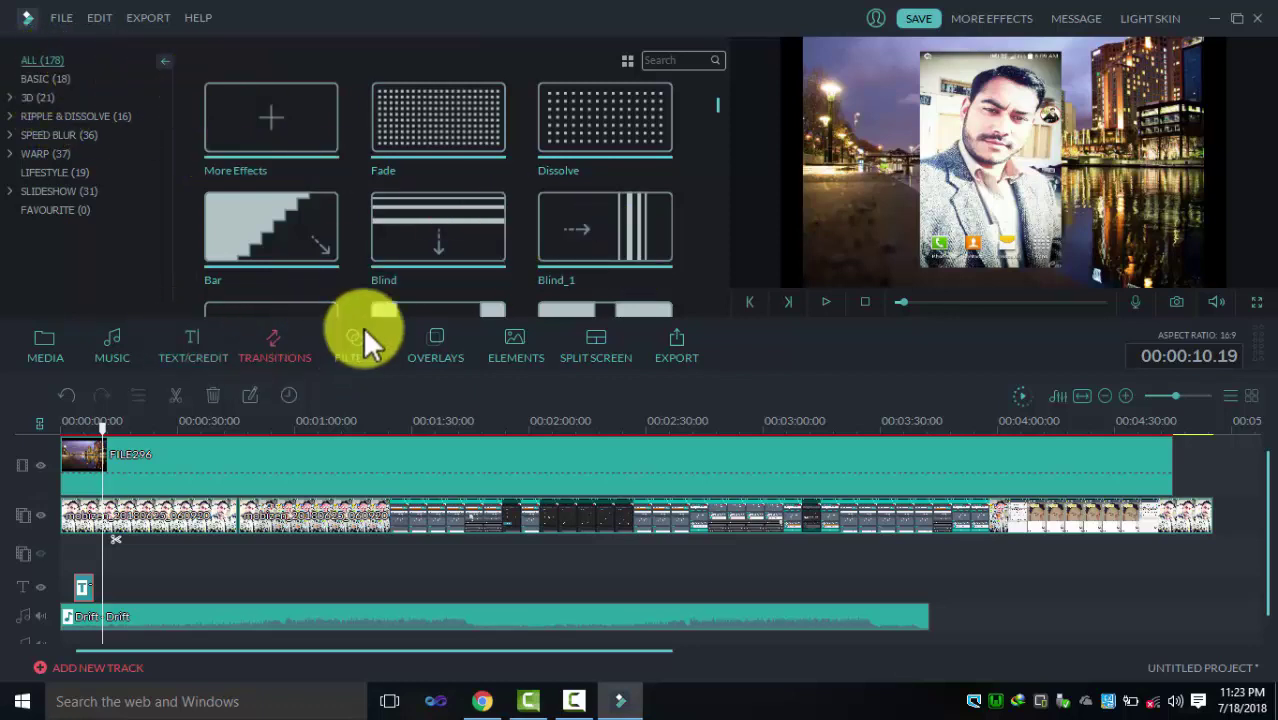
Browse the transitions library and preview the Blind and Blind_1 transitions.
{"action": "scroll", "coordinate": [718, 100], "scroll_direction": "down", "scroll_amount": 8}
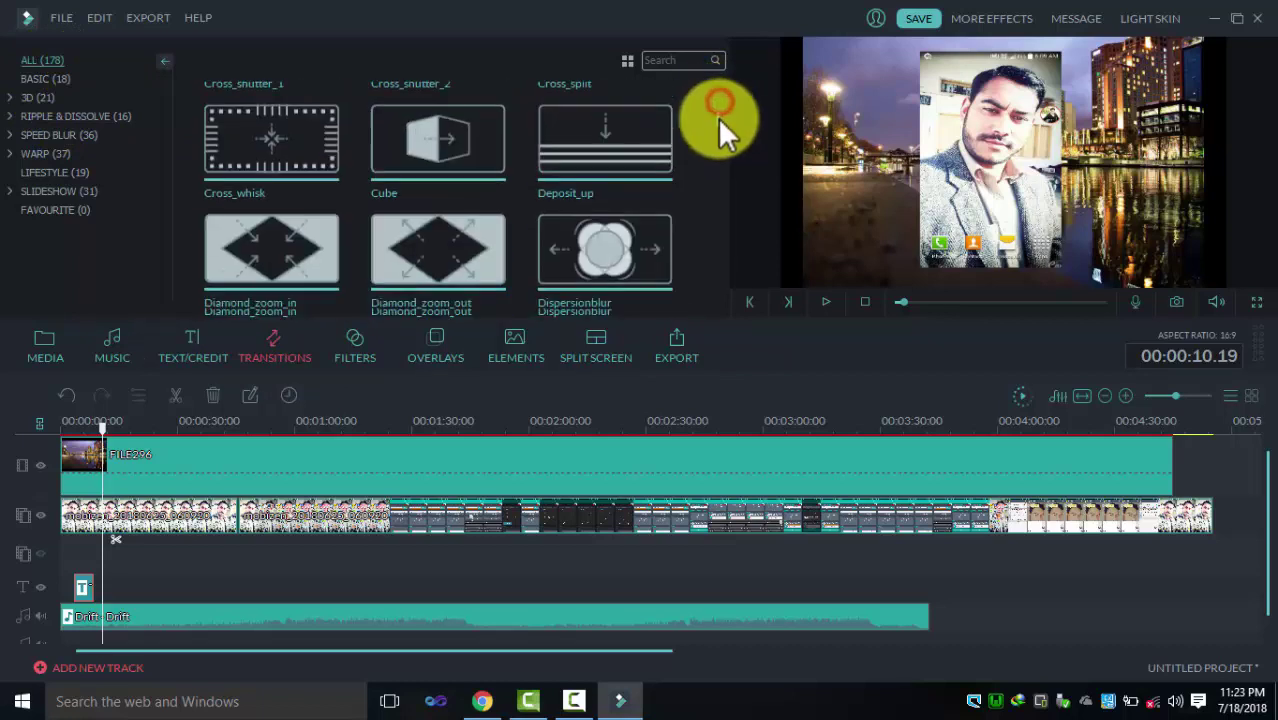
{"action": "scroll", "coordinate": [719, 123], "scroll_direction": "up", "scroll_amount": 8}
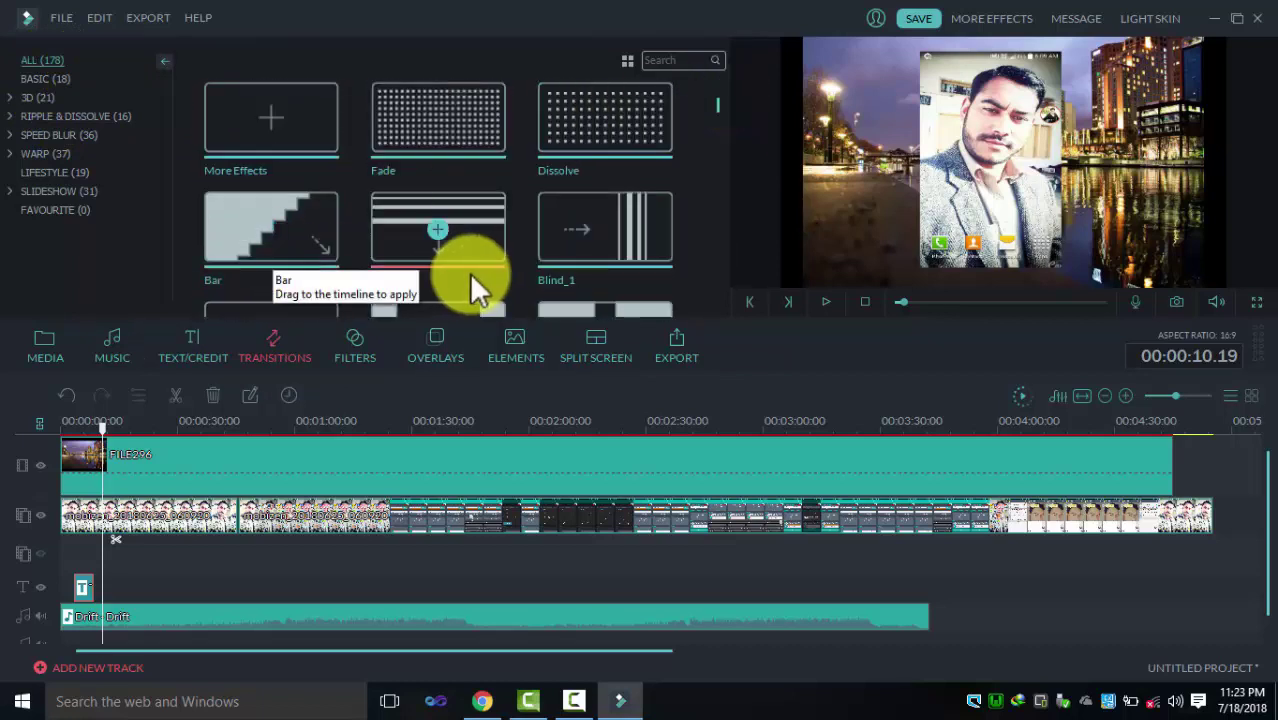
{"action": "left_click", "coordinate": [460, 245]}
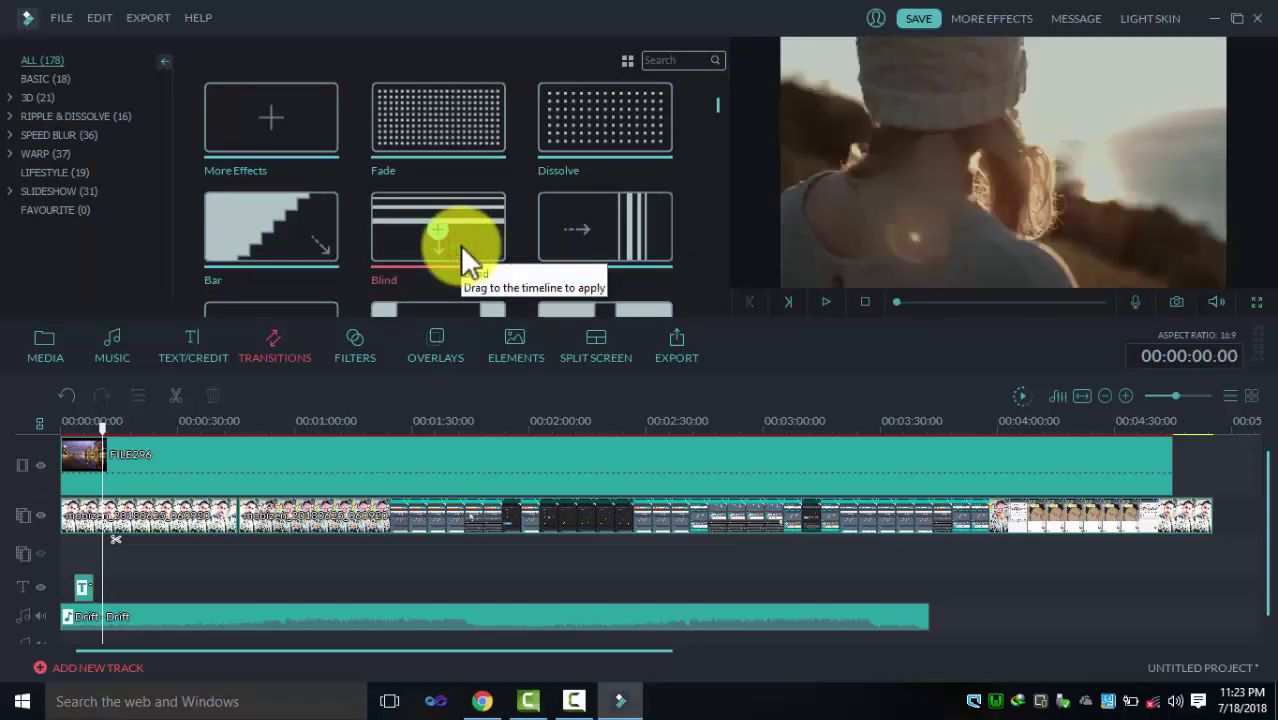
{"action": "left_click", "coordinate": [494, 237]}
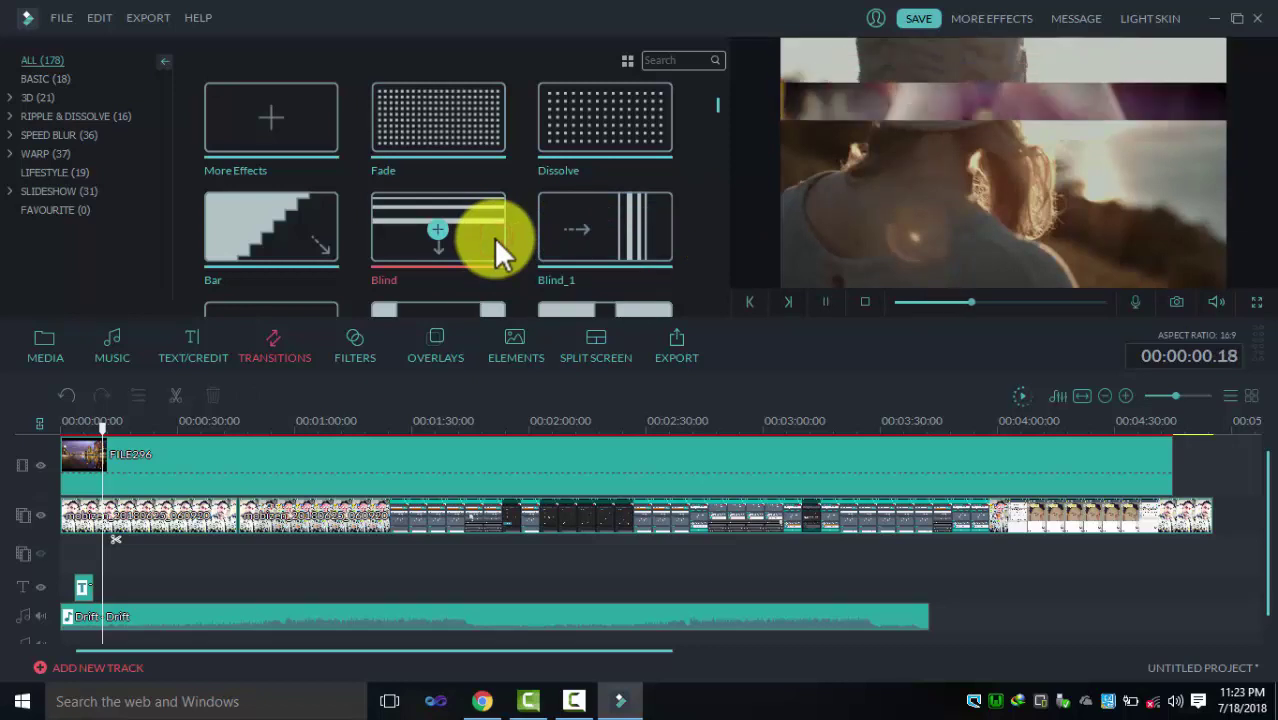
{"action": "left_click", "coordinate": [597, 260]}
{"action": "left_click", "coordinate": [597, 260]}
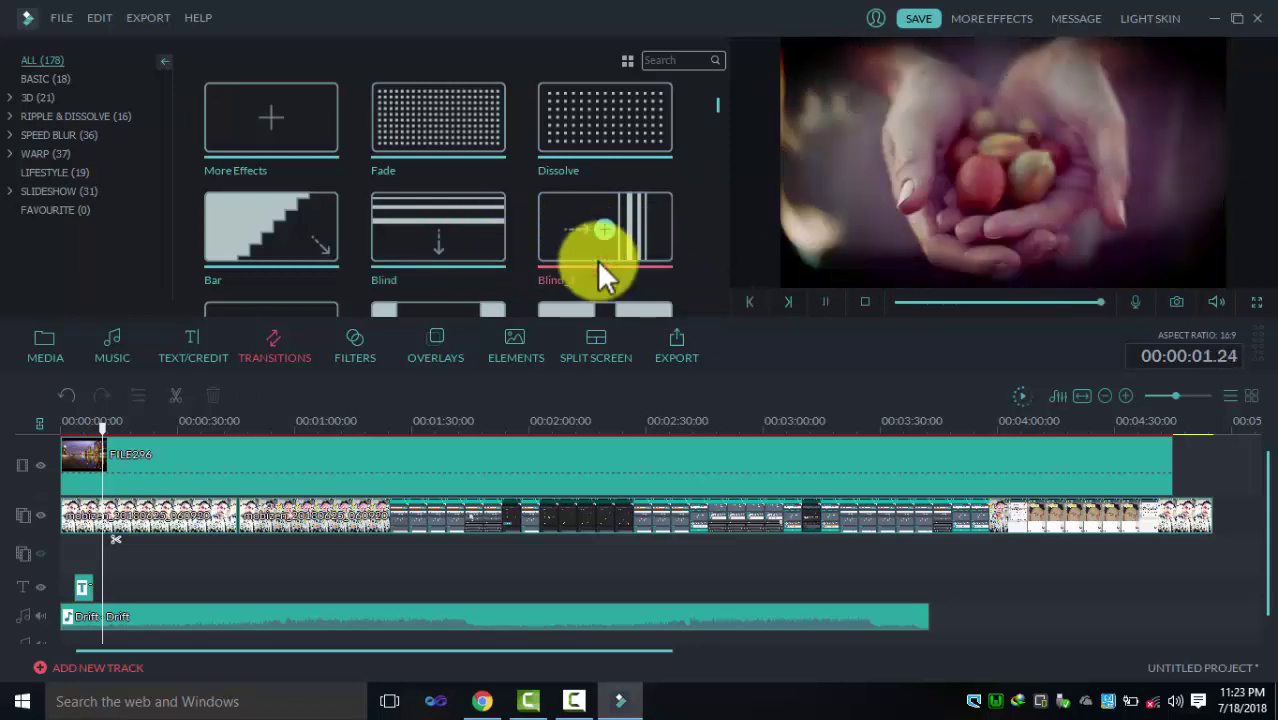
{"action": "mouse_move", "coordinate": [597, 260]}
{"action": "left_mouse_down"}
{"action": "mouse_move", "coordinate": [572, 231]}
{"action": "mouse_move", "coordinate": [581, 261]}
{"action": "left_mouse_up"}
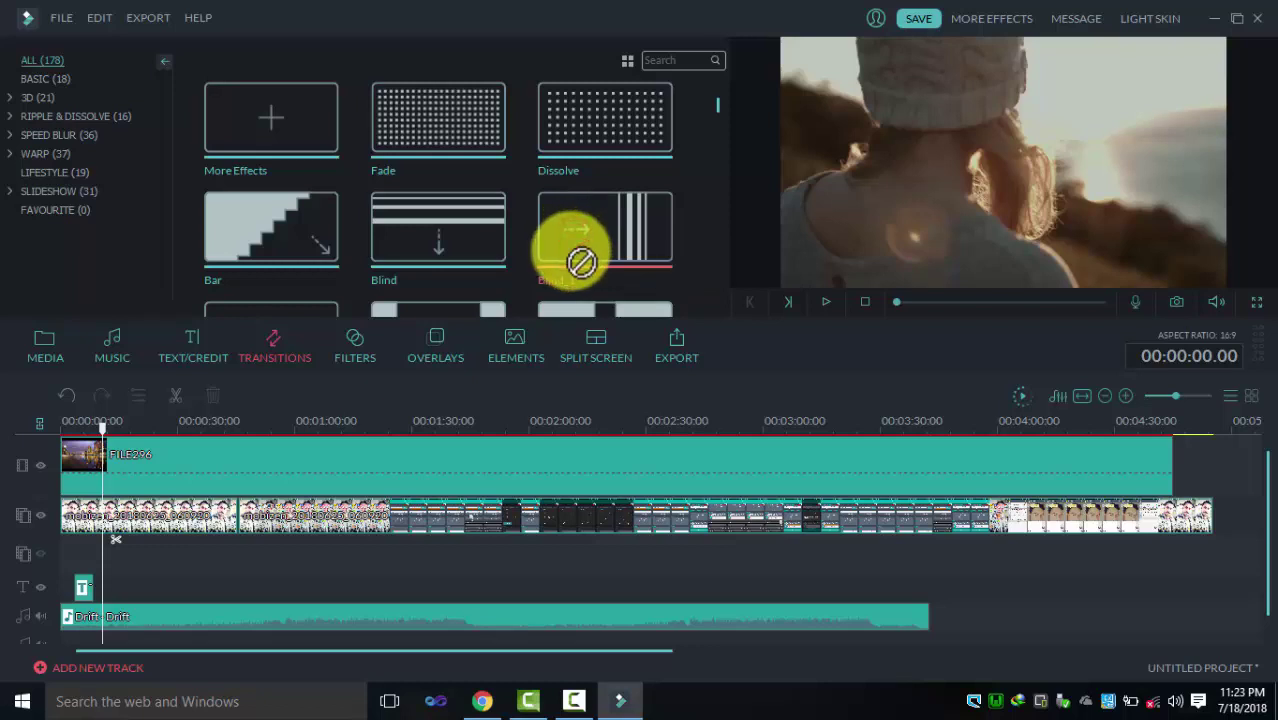
Apply the Blind_1 transition to the start of the FILE296 clip and play the result from the beginning.
{"action": "mouse_move", "coordinate": [581, 261]}
{"action": "left_mouse_down"}
{"action": "mouse_move", "coordinate": [559, 305]}
{"action": "mouse_move", "coordinate": [562, 263]}
{"action": "mouse_move", "coordinate": [283, 484]}
{"action": "mouse_move", "coordinate": [111, 459]}
{"action": "left_mouse_up"}
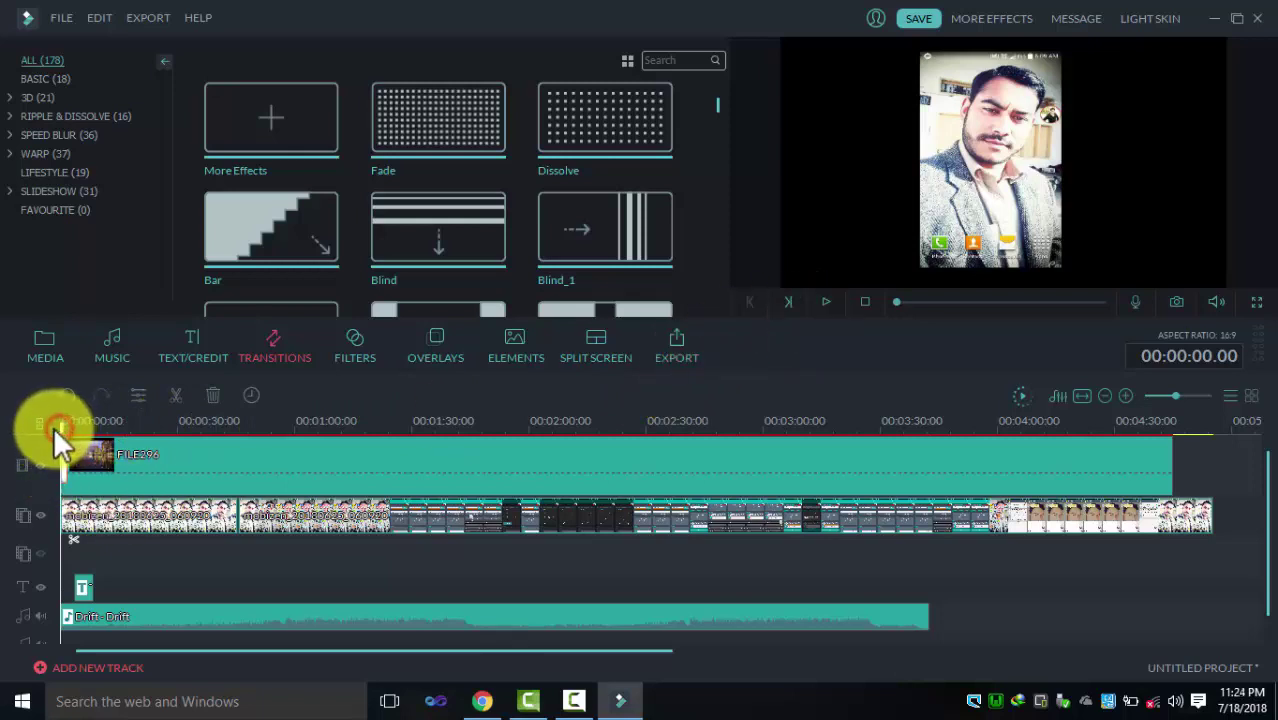
{"action": "left_click", "coordinate": [822, 300]}
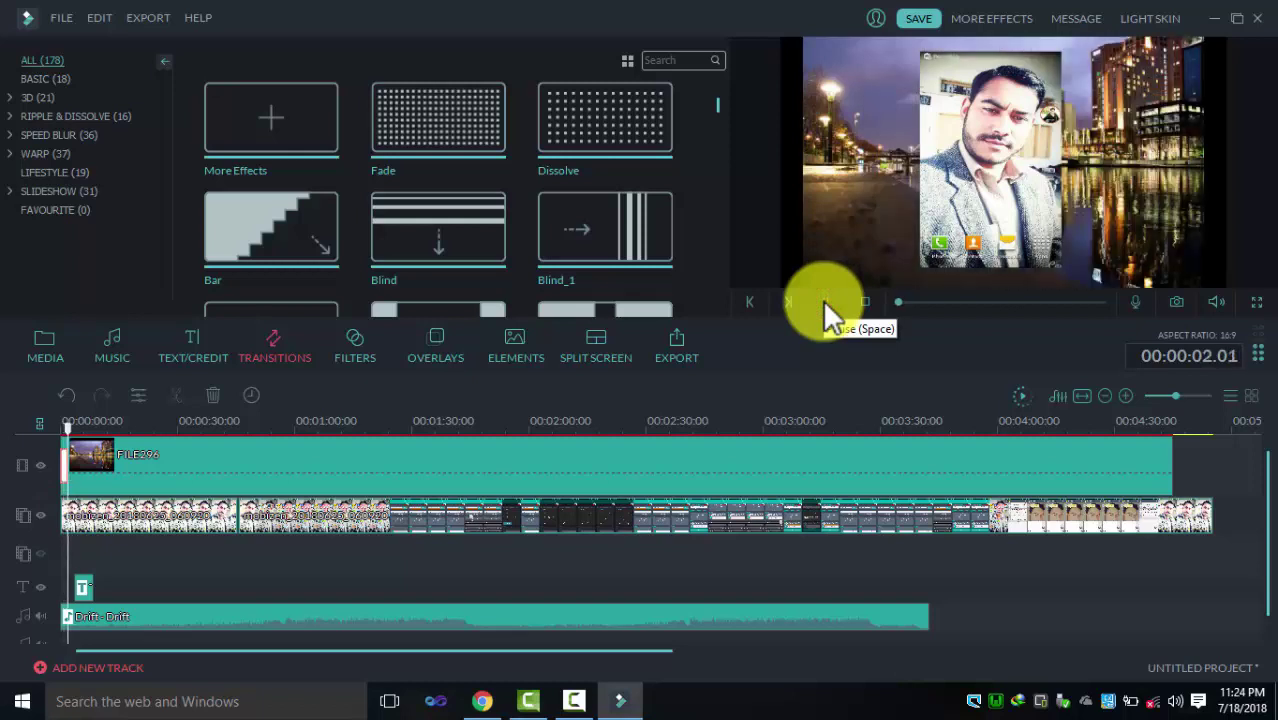
{"action": "left_click", "coordinate": [822, 300]}
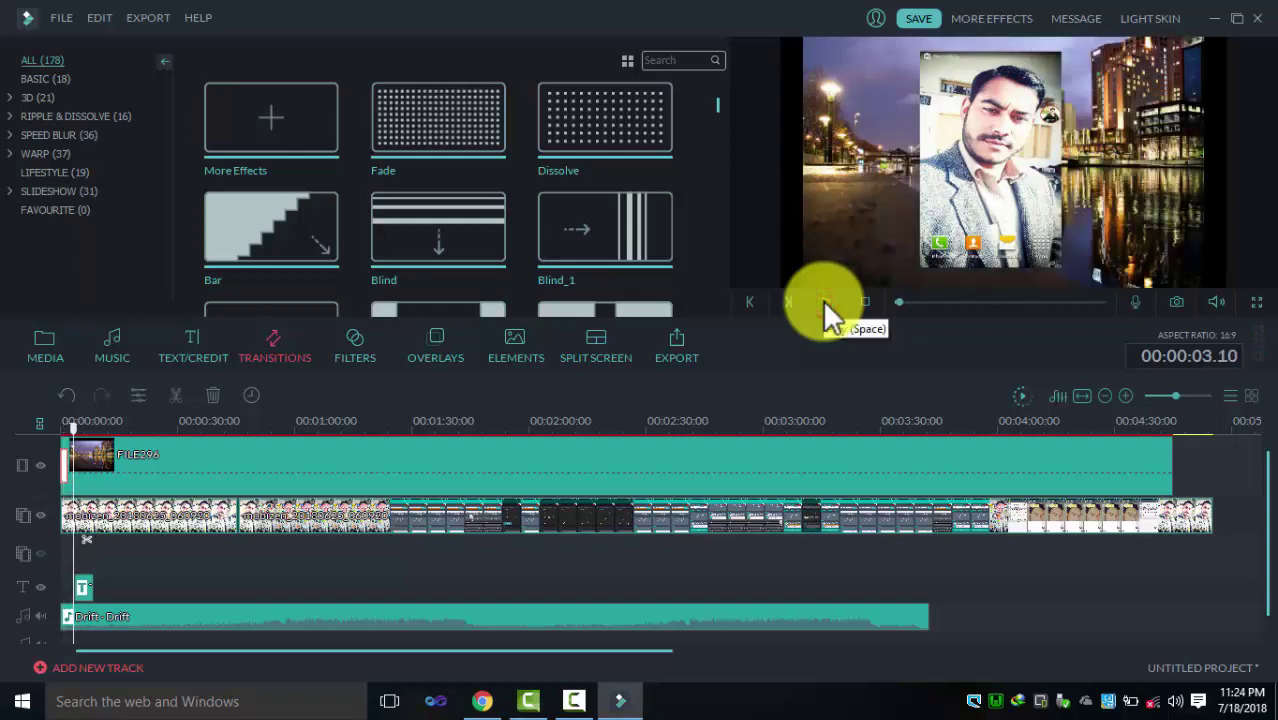
{"action": "left_click", "coordinate": [62, 428]}
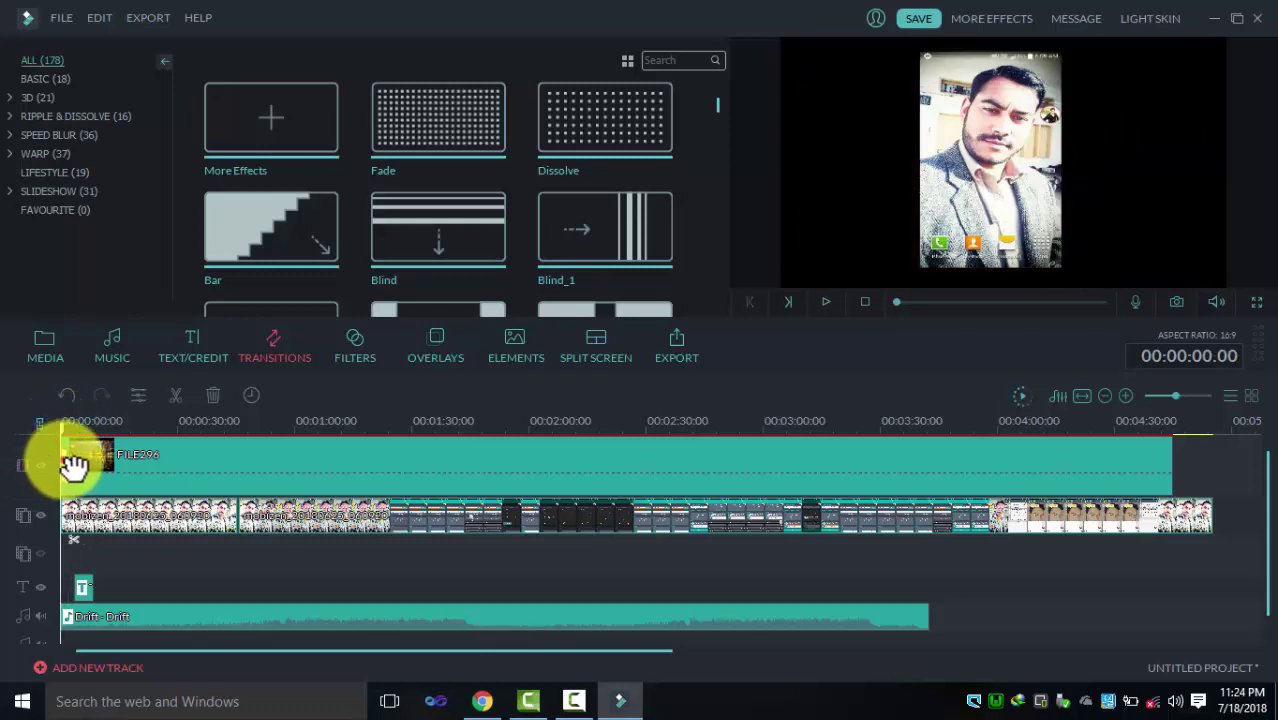
{"action": "mouse_move", "coordinate": [62, 463]}
{"action": "left_mouse_down"}
{"action": "mouse_move", "coordinate": [137, 478]}
{"action": "mouse_move", "coordinate": [70, 460]}
{"action": "left_mouse_up"}
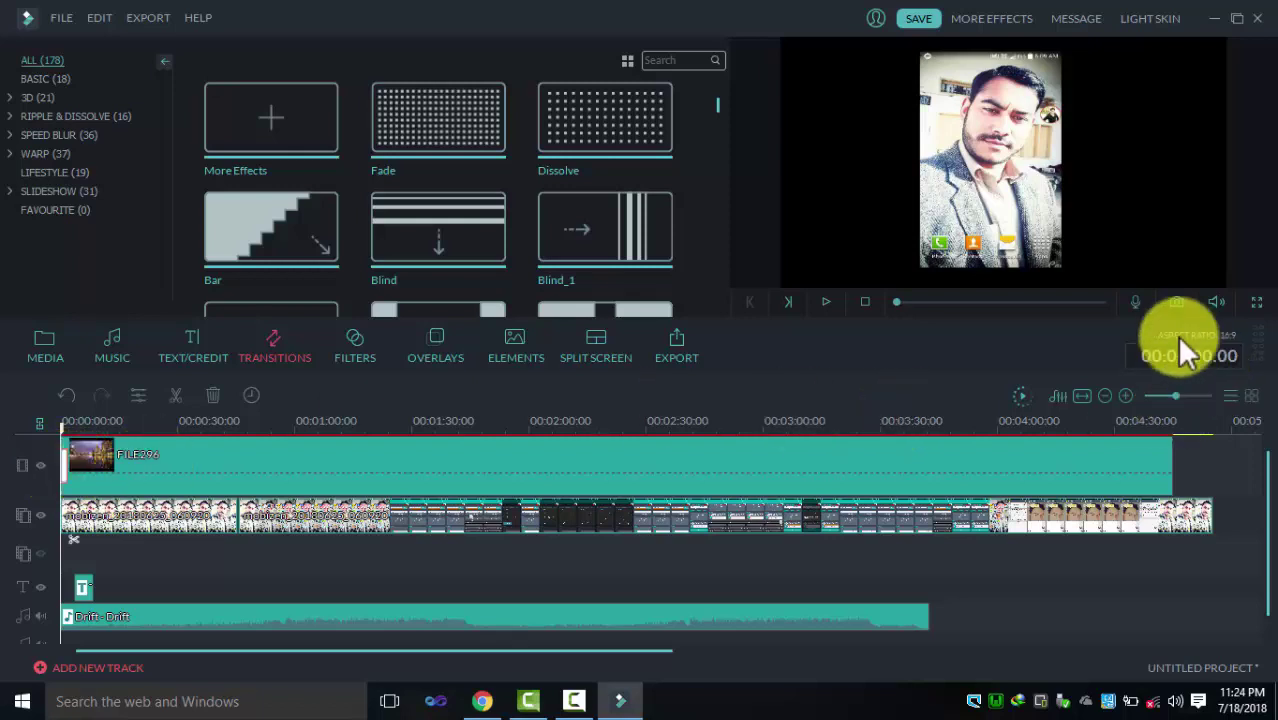
{"action": "left_click", "coordinate": [828, 306]}
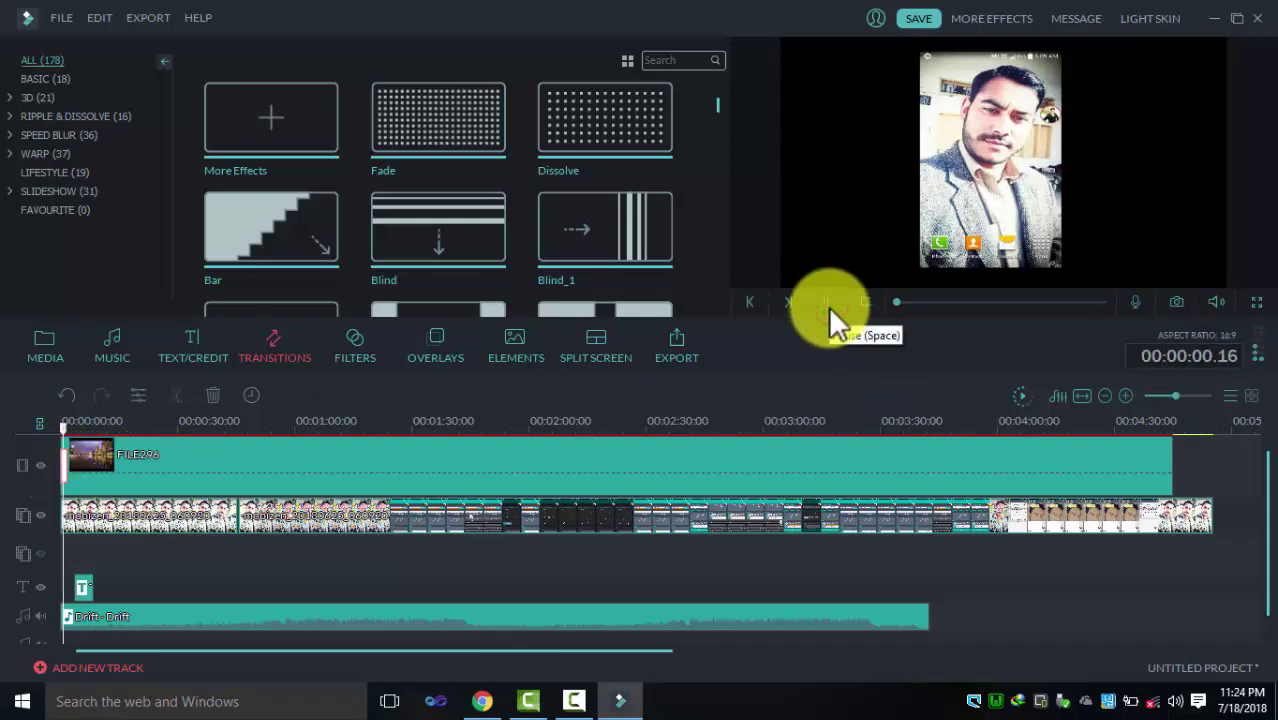
{"action": "left_click", "coordinate": [828, 306]}
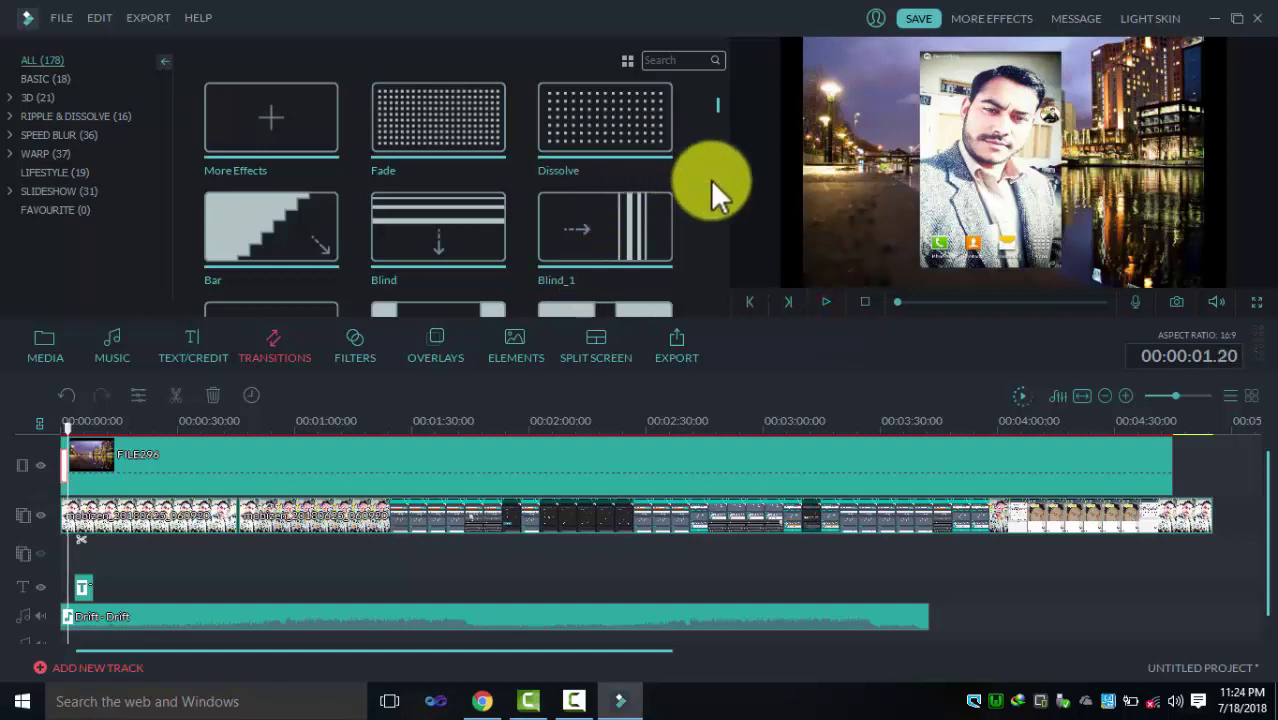
Browse further transitions and preview Cross_split, Cross_shutter_2, H_random_line, Linear Wipe and Kaleidoscope.
{"action": "scroll", "coordinate": [710, 179], "scroll_direction": "down", "scroll_amount": 3}
{"action": "scroll", "coordinate": [713, 180], "scroll_direction": "down", "scroll_amount": 5}
{"action": "left_click", "coordinate": [622, 192]}
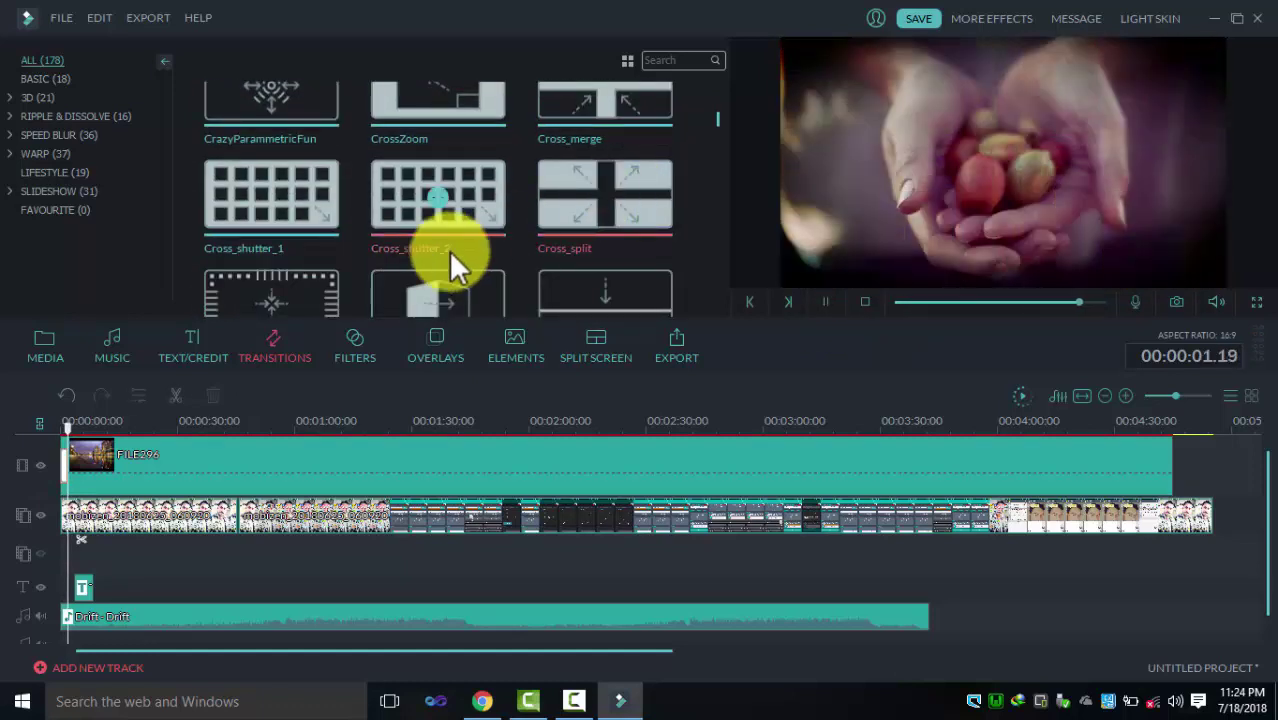
{"action": "left_click", "coordinate": [416, 213]}
{"action": "left_click", "coordinate": [626, 286]}
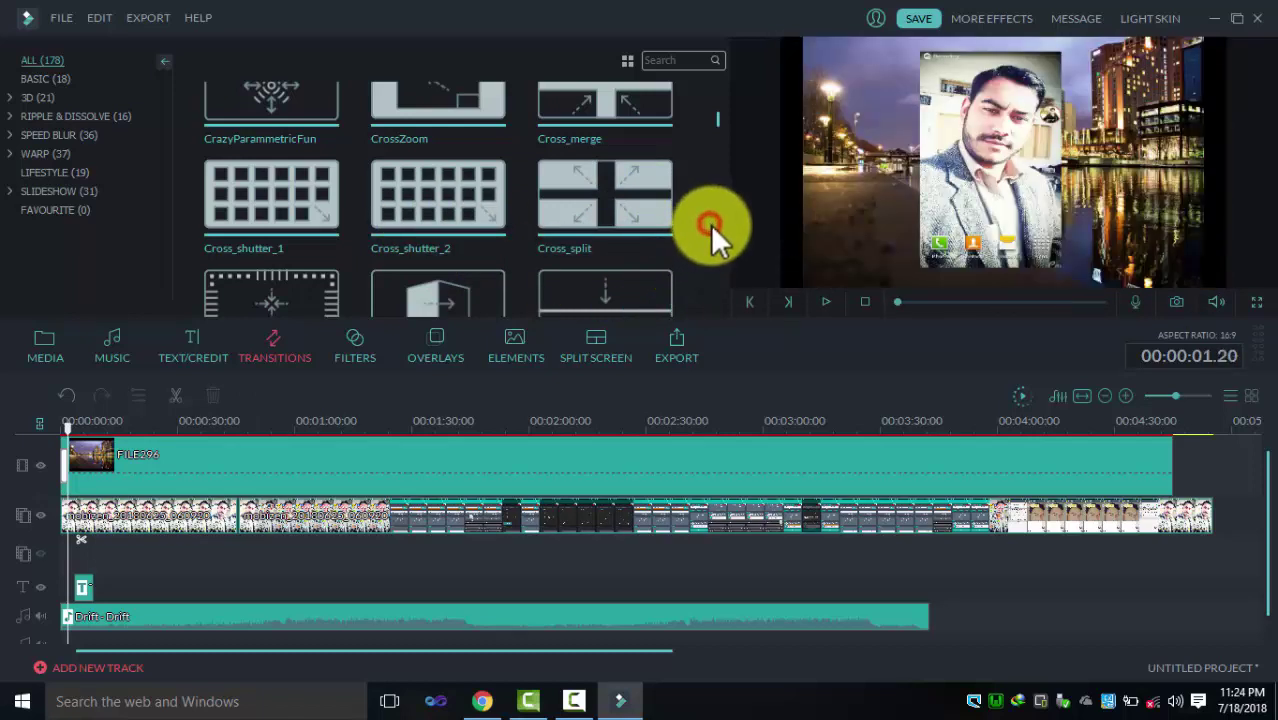
{"action": "scroll", "coordinate": [711, 224], "scroll_direction": "down", "scroll_amount": 3}
{"action": "scroll", "coordinate": [711, 224], "scroll_direction": "down", "scroll_amount": 3}
{"action": "left_click", "coordinate": [395, 174]}
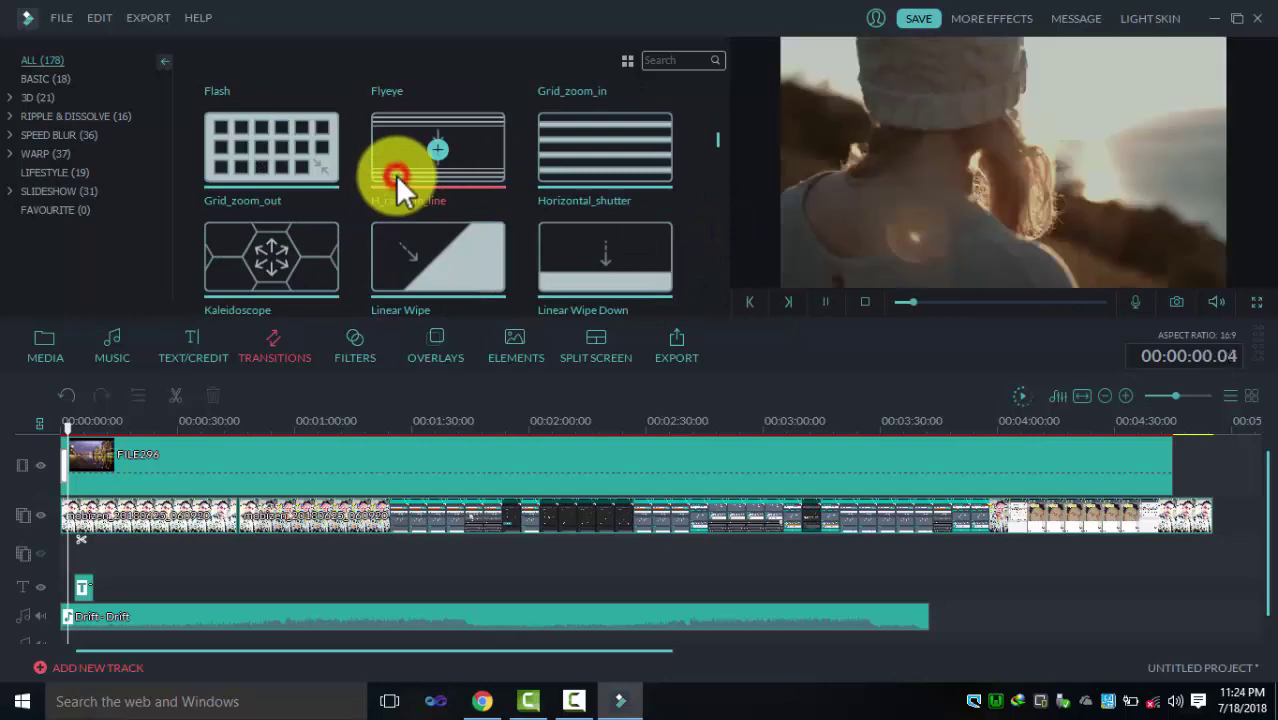
{"action": "left_click", "coordinate": [404, 253]}
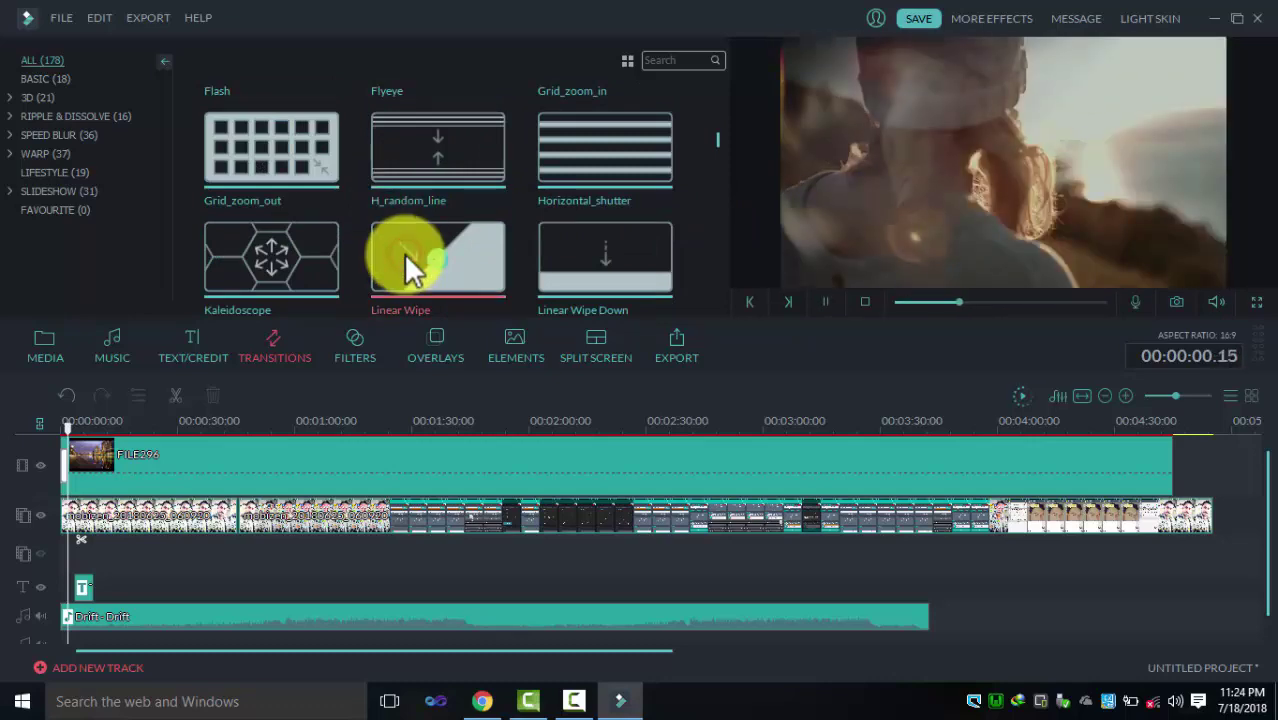
{"action": "left_click", "coordinate": [308, 258]}
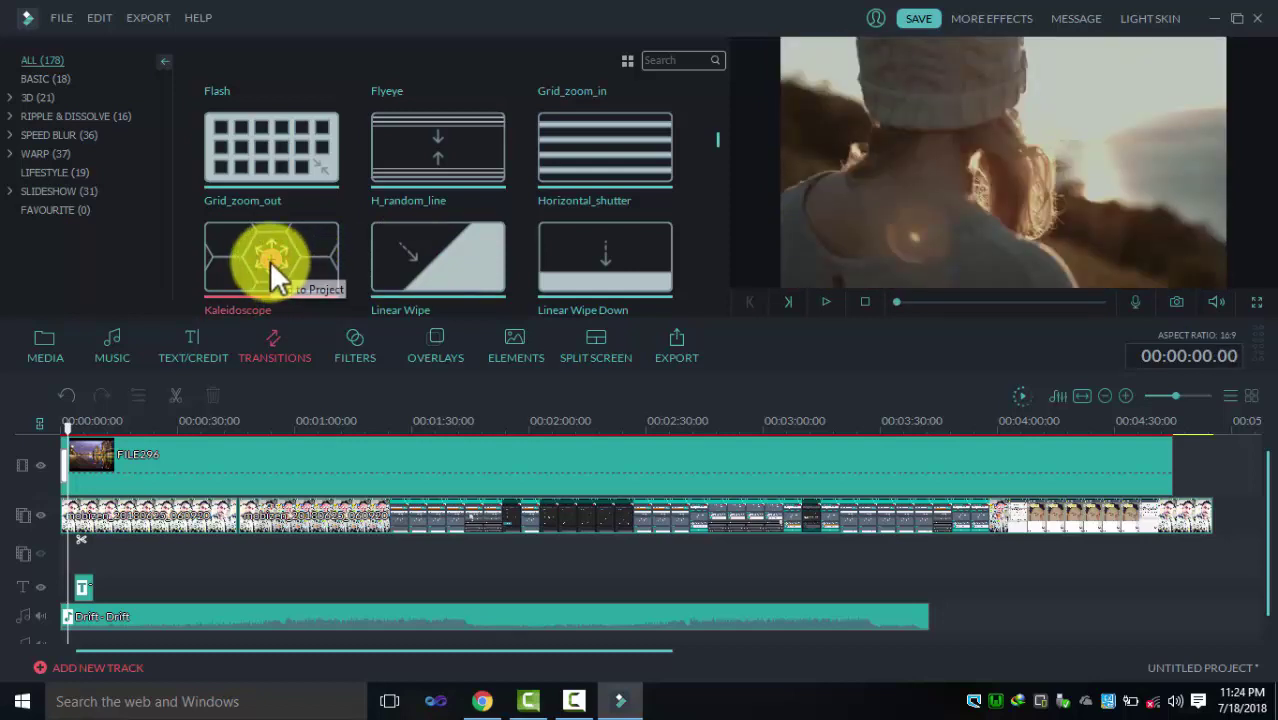
Add the Kaleidoscope transition to the FILE296 clip and play the video from the beginning, pausing at 00:00:08.14.
{"action": "left_click", "coordinate": [270, 261]}
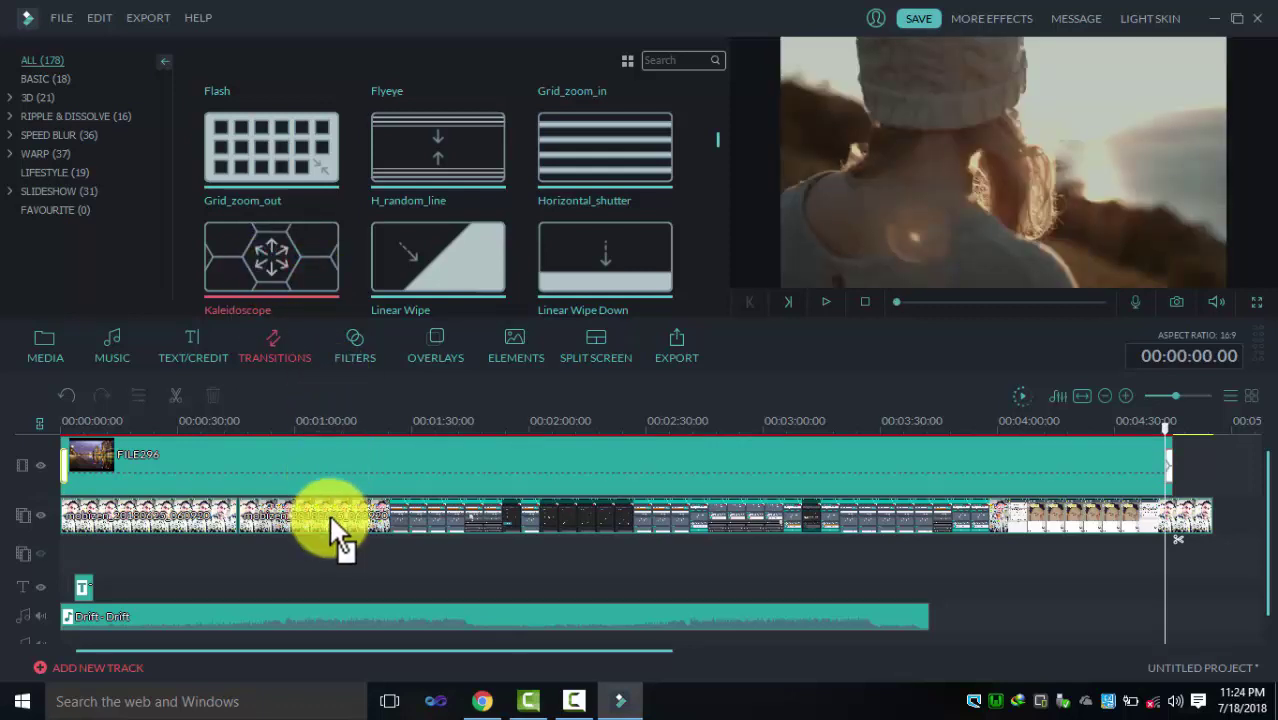
{"action": "left_click", "coordinate": [181, 517]}
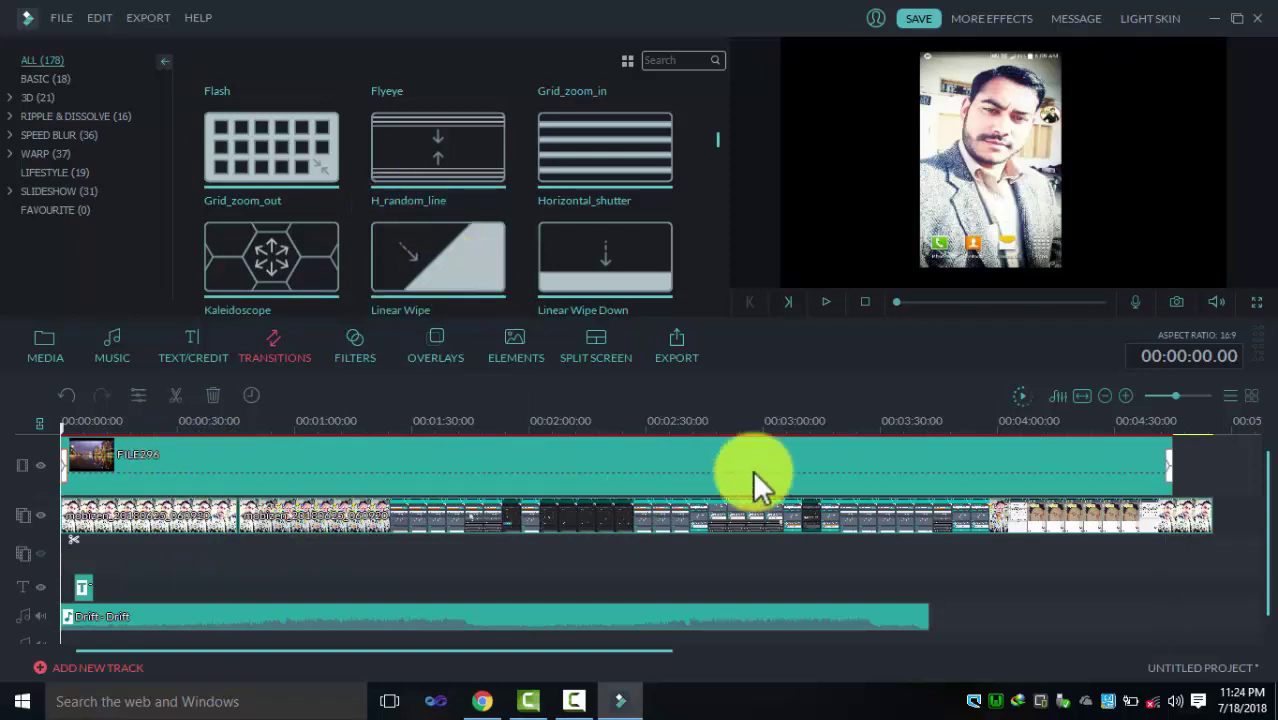
{"action": "left_click", "coordinate": [826, 305]}
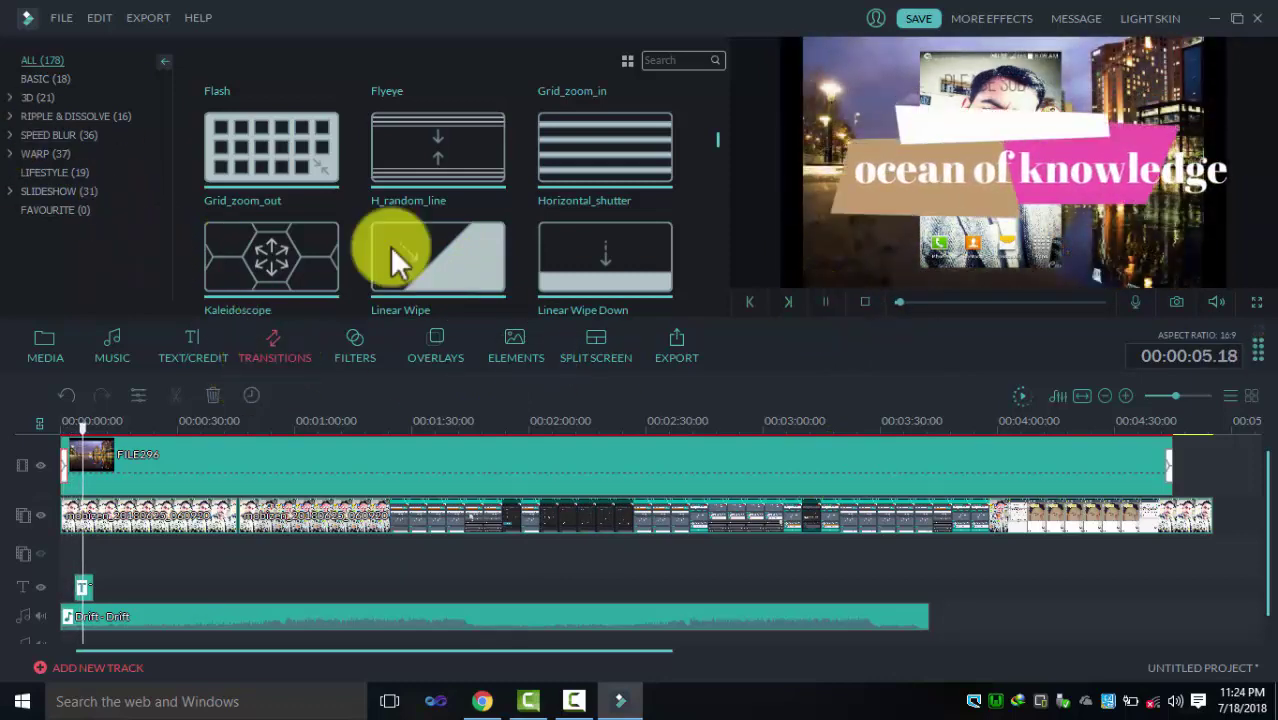
{"action": "scroll", "coordinate": [717, 190], "scroll_direction": "down", "scroll_amount": 2}
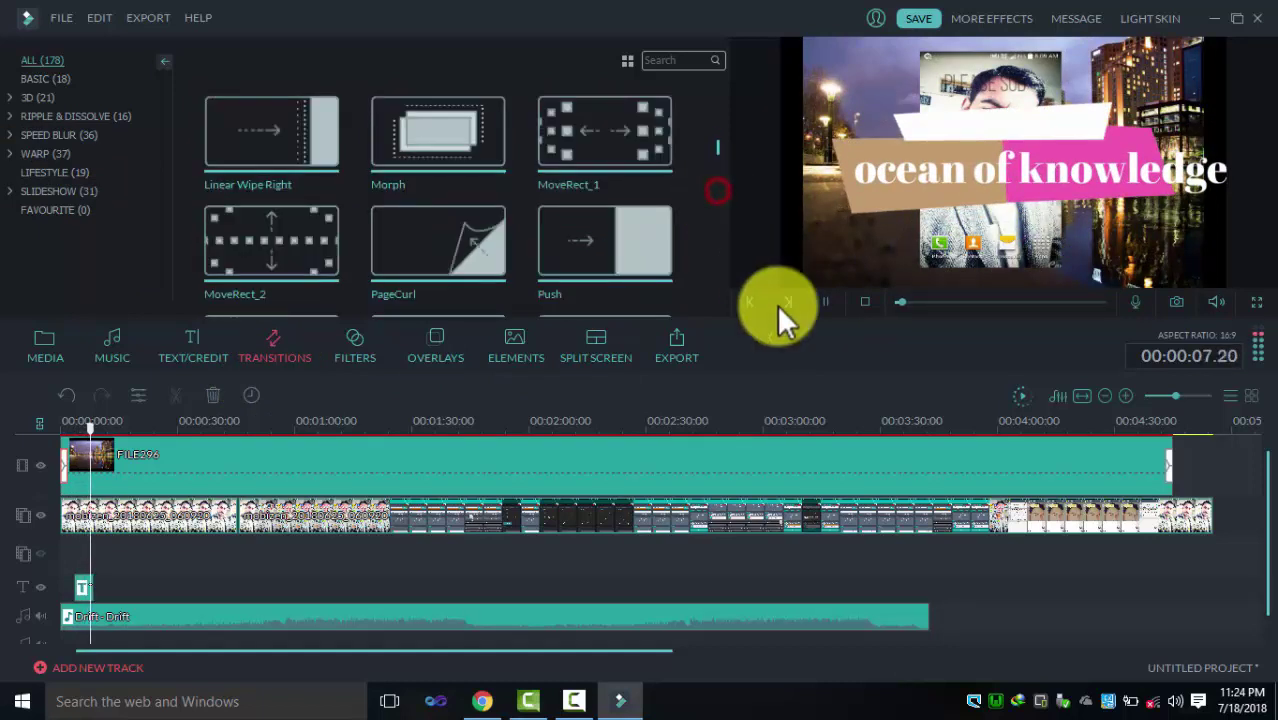
{"action": "left_click", "coordinate": [826, 301]}
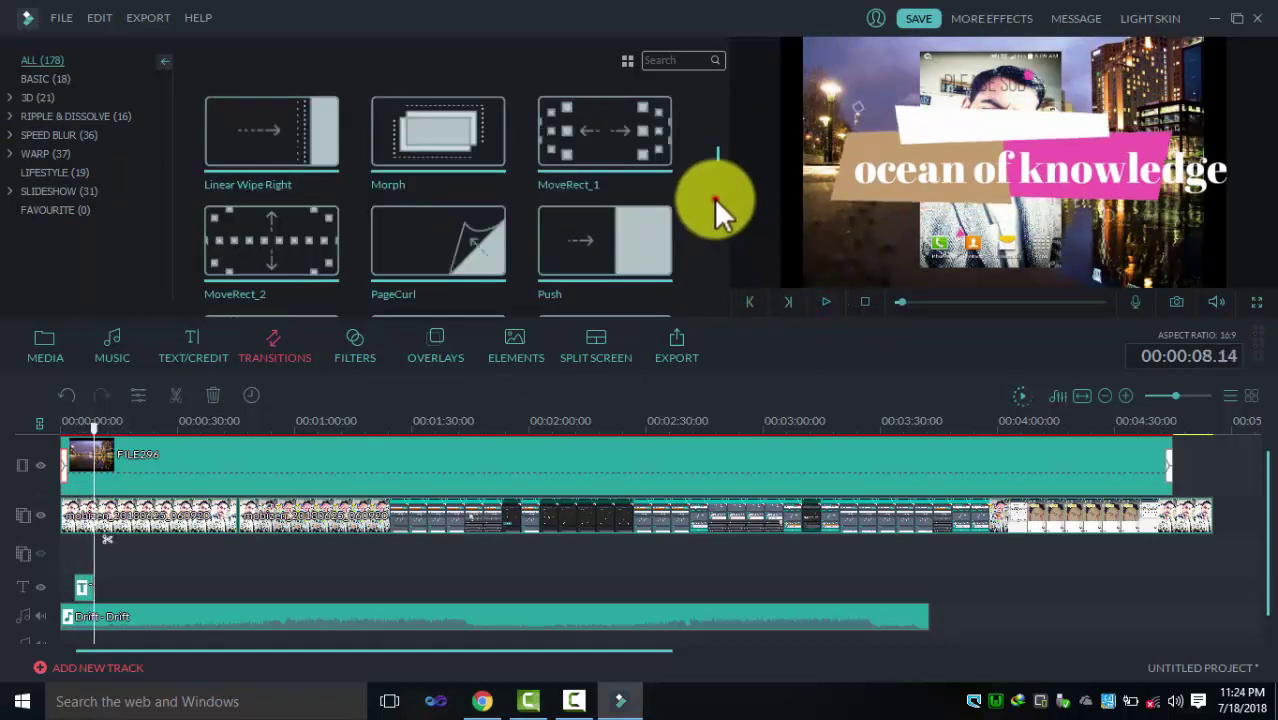
Browse the rest of the transitions library and preview the Heart transition.
{"action": "scroll", "coordinate": [714, 198], "scroll_direction": "down", "scroll_amount": 5}
{"action": "scroll", "coordinate": [714, 198], "scroll_direction": "down", "scroll_amount": 5}
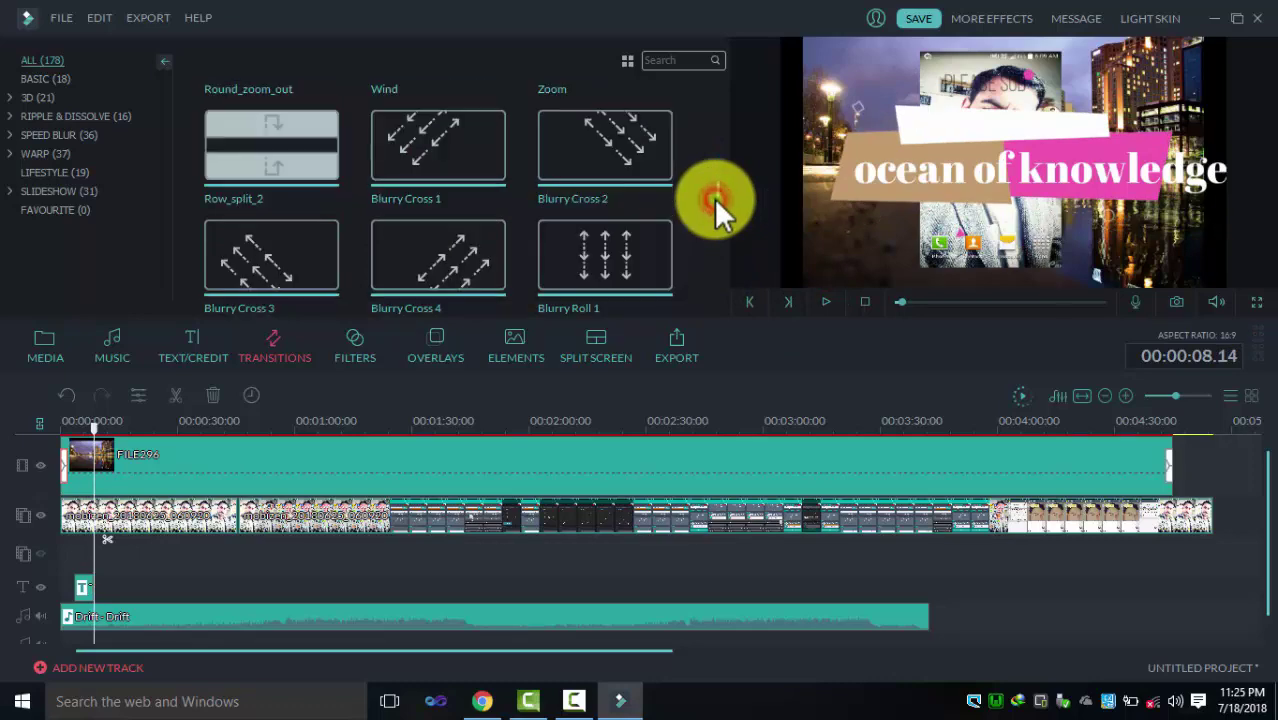
{"action": "scroll", "coordinate": [715, 283], "scroll_direction": "down", "scroll_amount": 5}
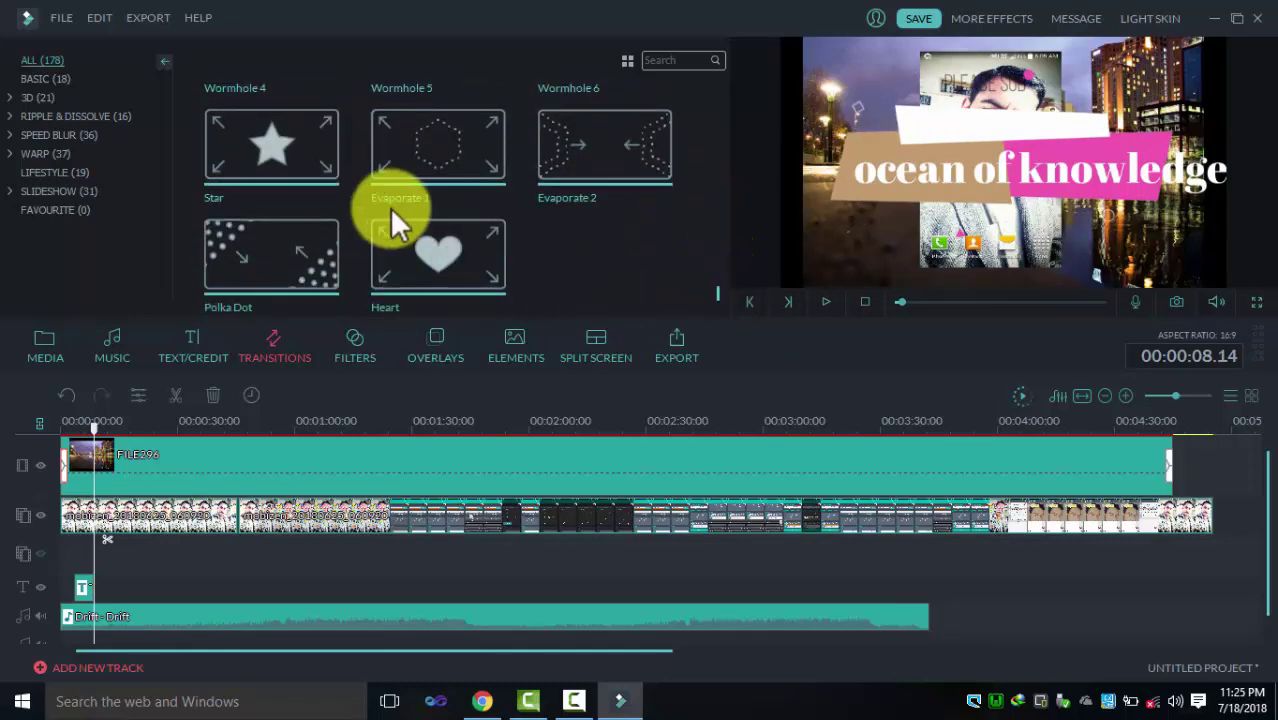
{"action": "left_click", "coordinate": [398, 243]}
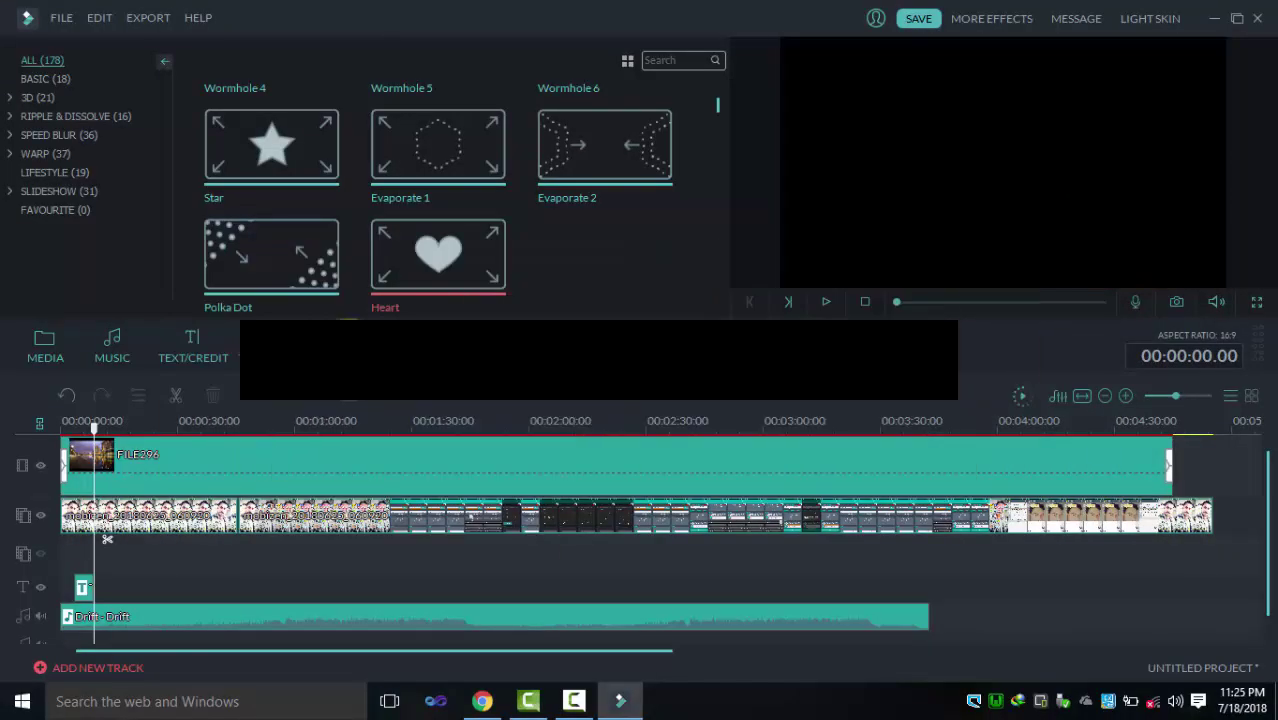
Open the filters library and preview the Mild, Extreme, Sideways 1, Up-Down 1 and Chaos 1 shake filters.
{"action": "left_click", "coordinate": [347, 357]}
{"action": "left_click", "coordinate": [449, 237]}
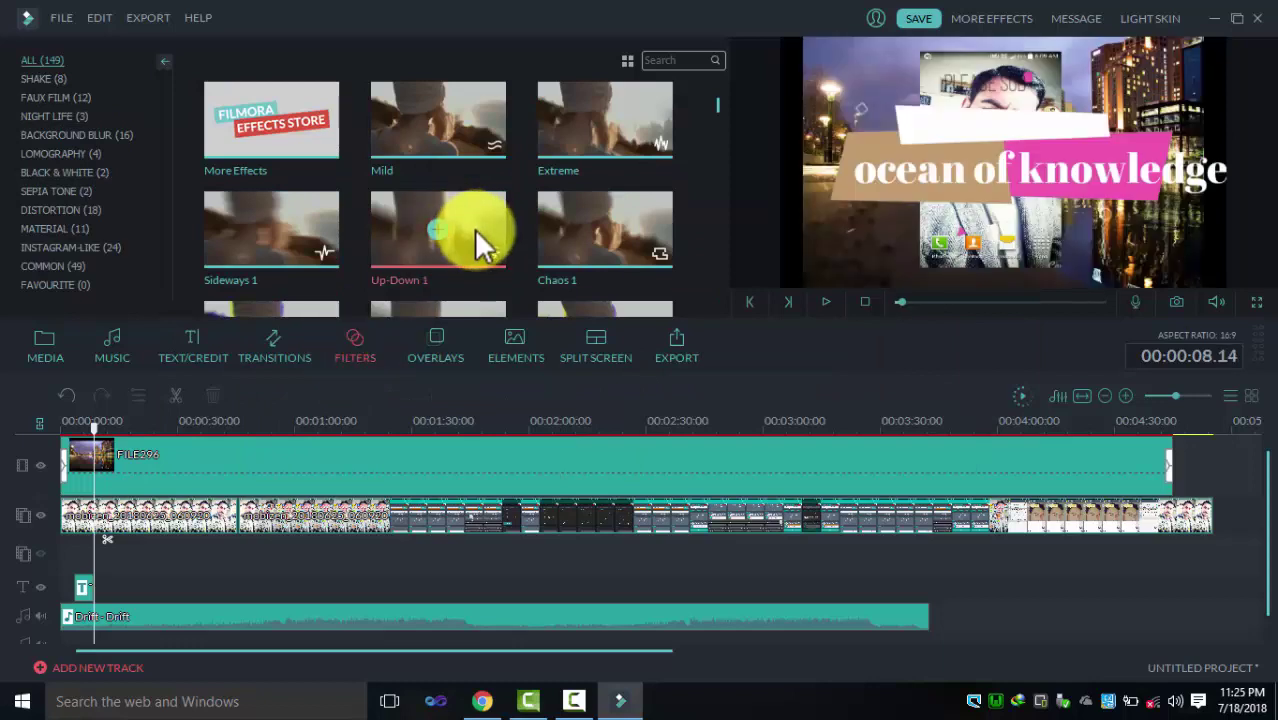
{"action": "left_click", "coordinate": [442, 118]}
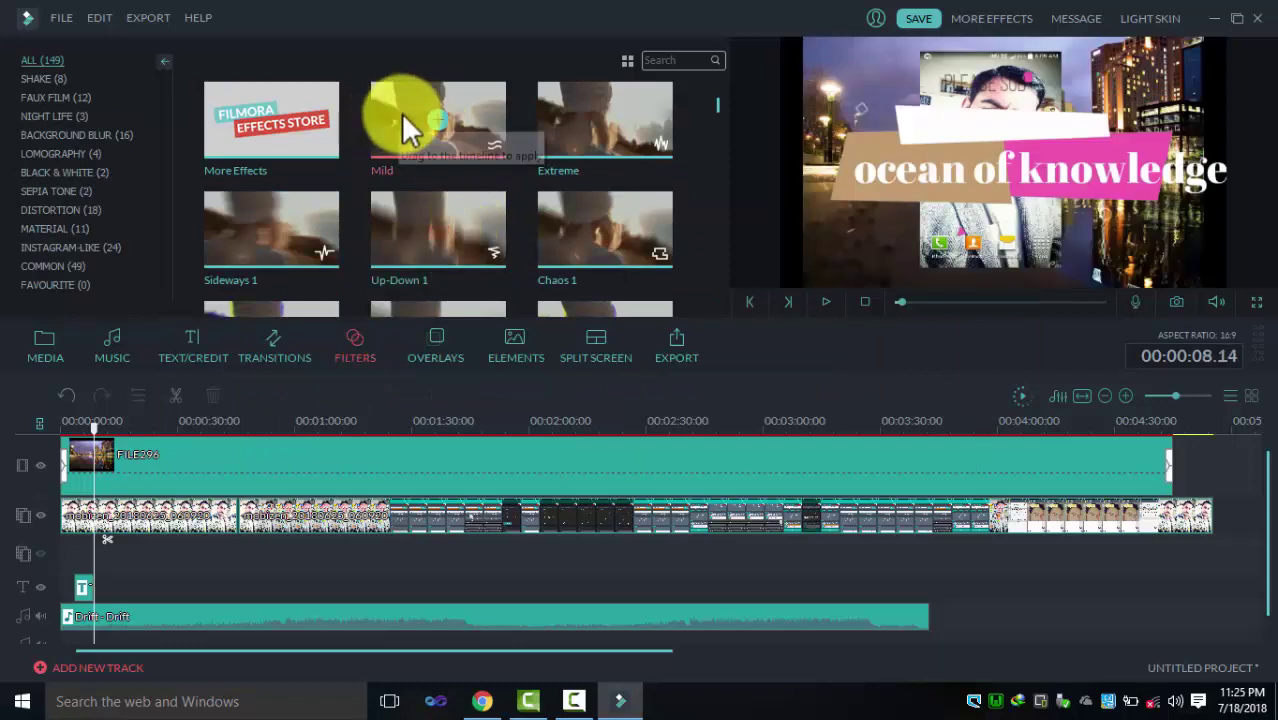
{"action": "left_click", "coordinate": [402, 121]}
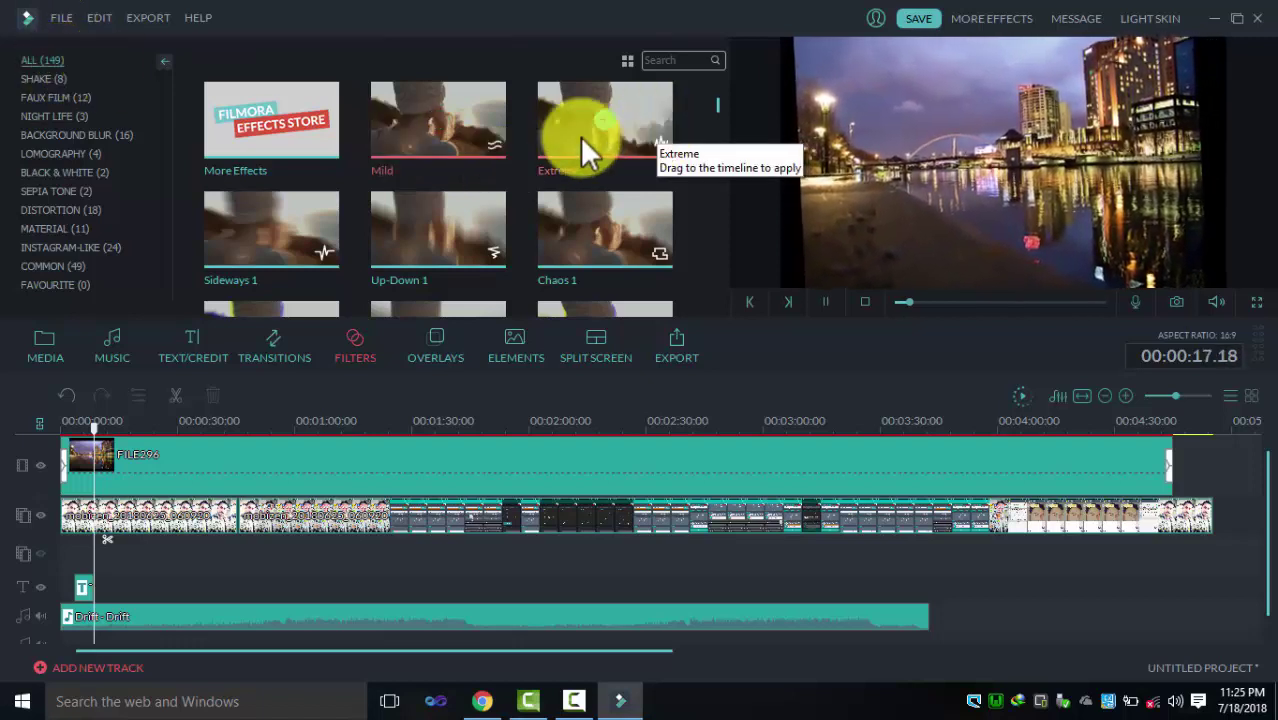
{"action": "left_click", "coordinate": [557, 145]}
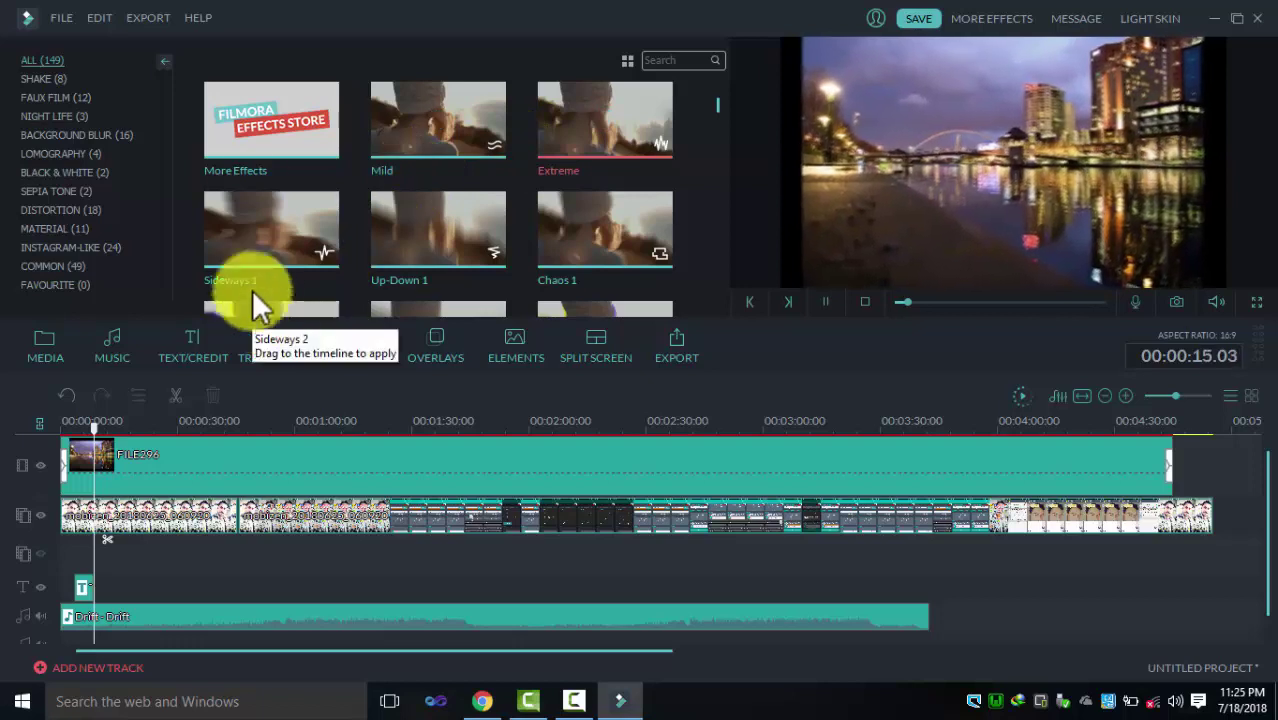
{"action": "left_click", "coordinate": [248, 206]}
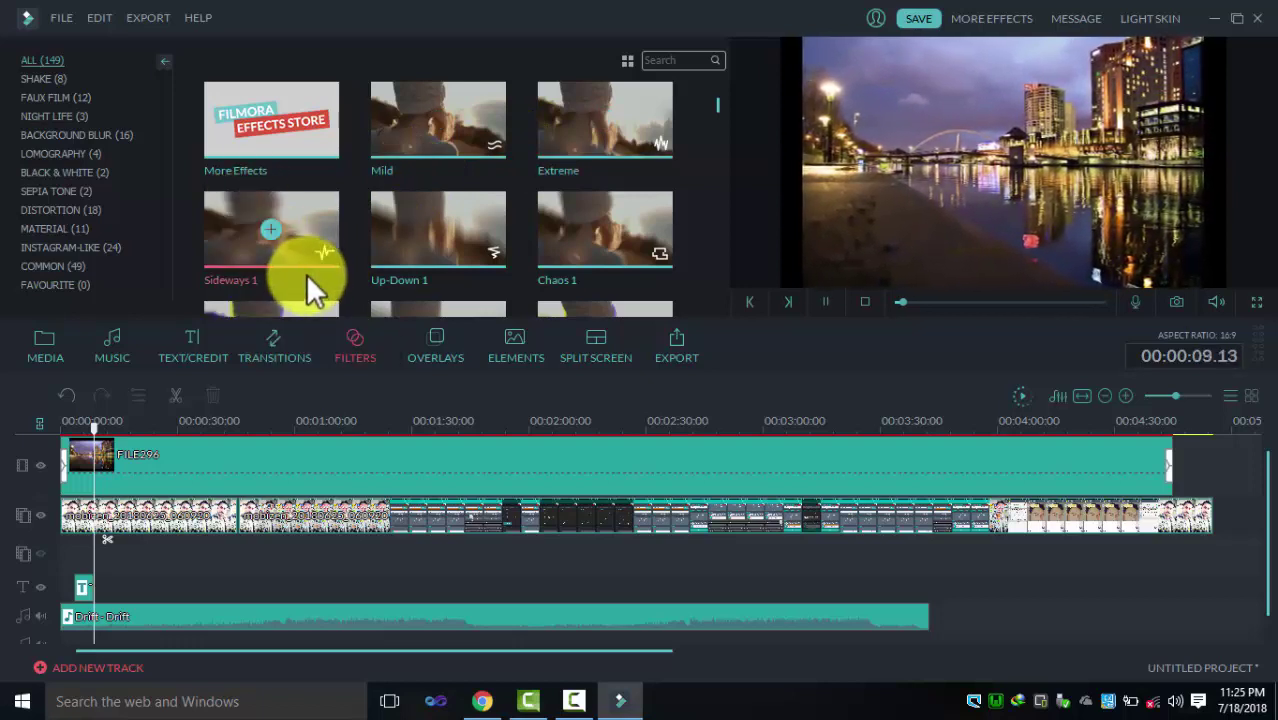
{"action": "left_click", "coordinate": [230, 231]}
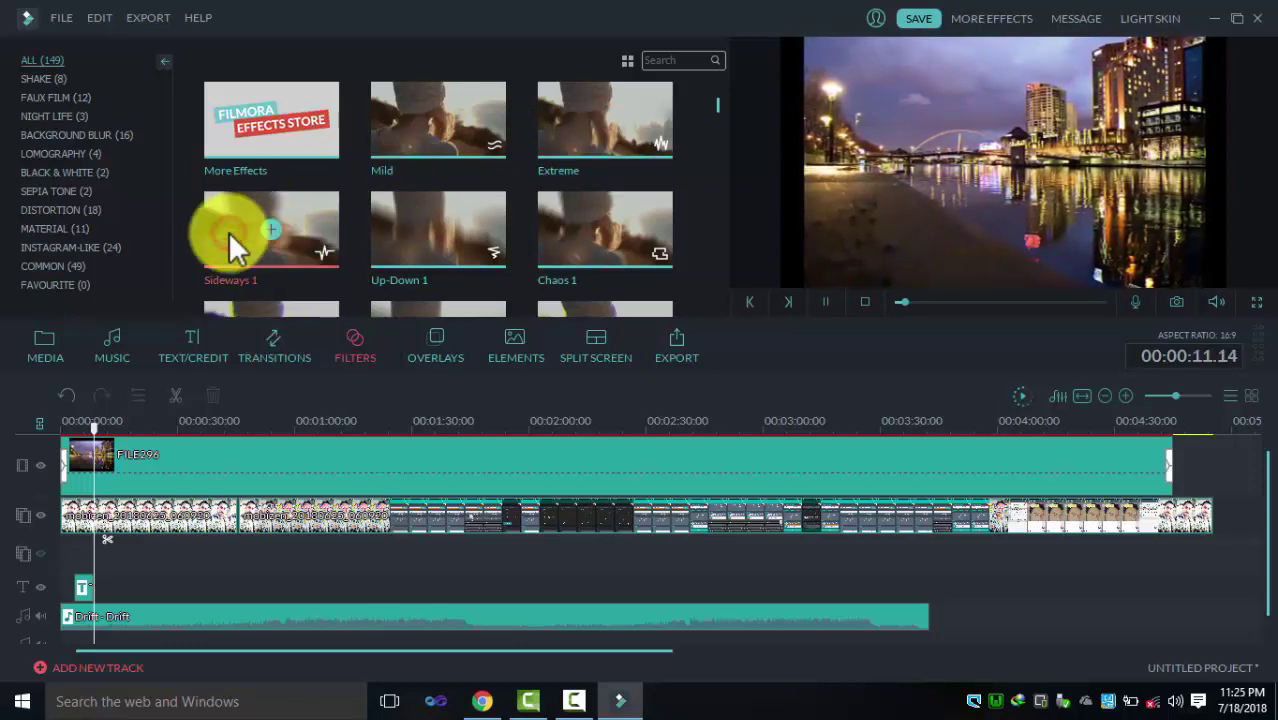
{"action": "left_click", "coordinate": [398, 250]}
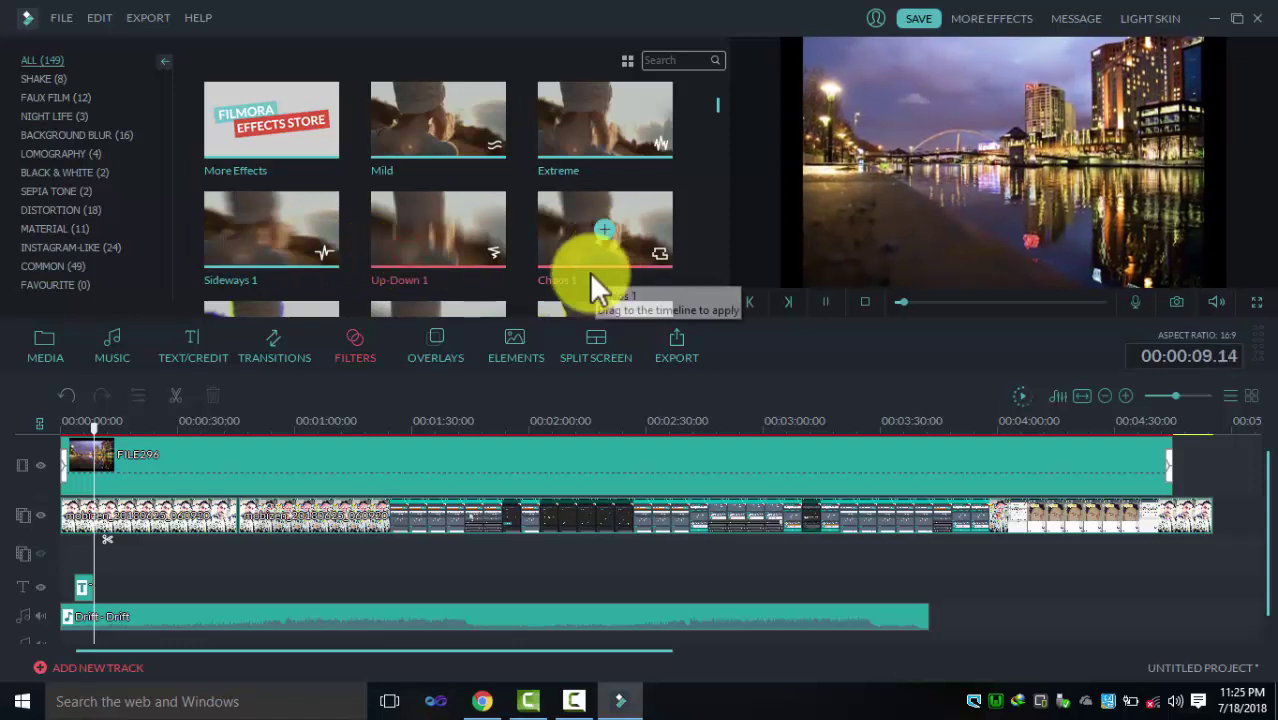
{"action": "left_click", "coordinate": [553, 222]}
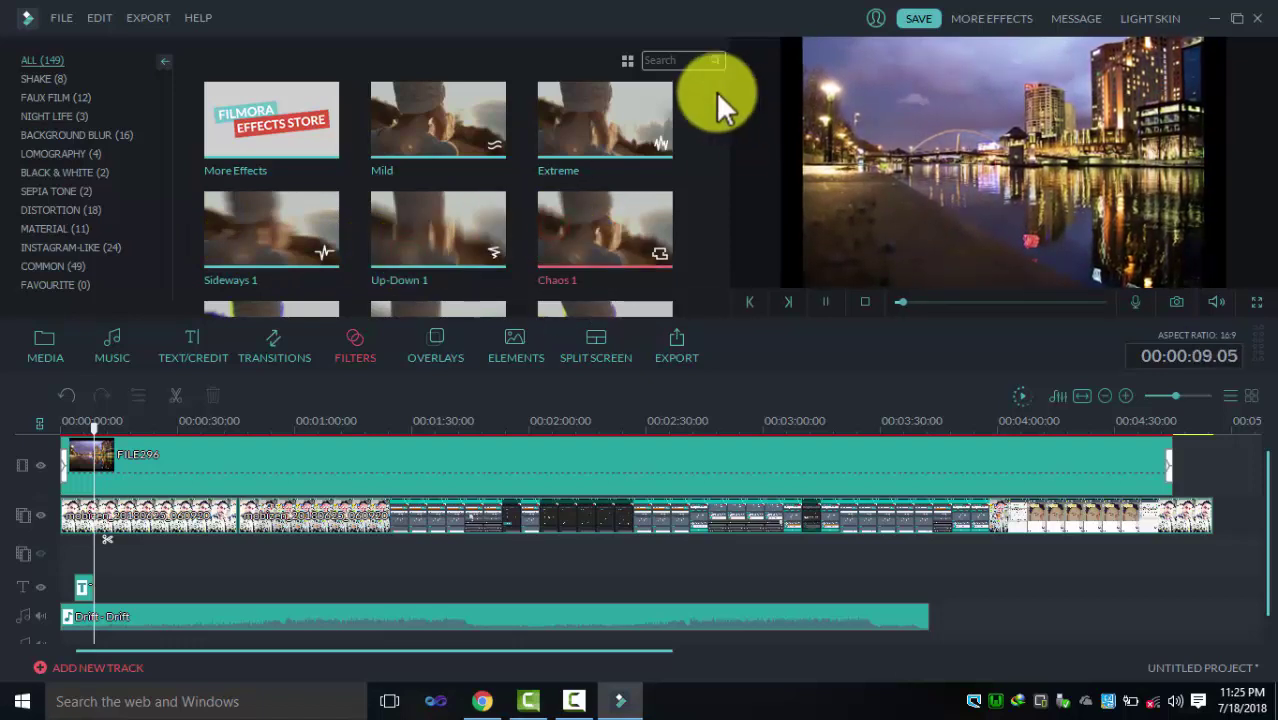
Browse further filters and preview Equalize, Glow, Interwoven, Rings and Basic Blur on the video.
{"action": "left_click_drag", "start_coordinate": [716, 100], "coordinate": [717, 126]}
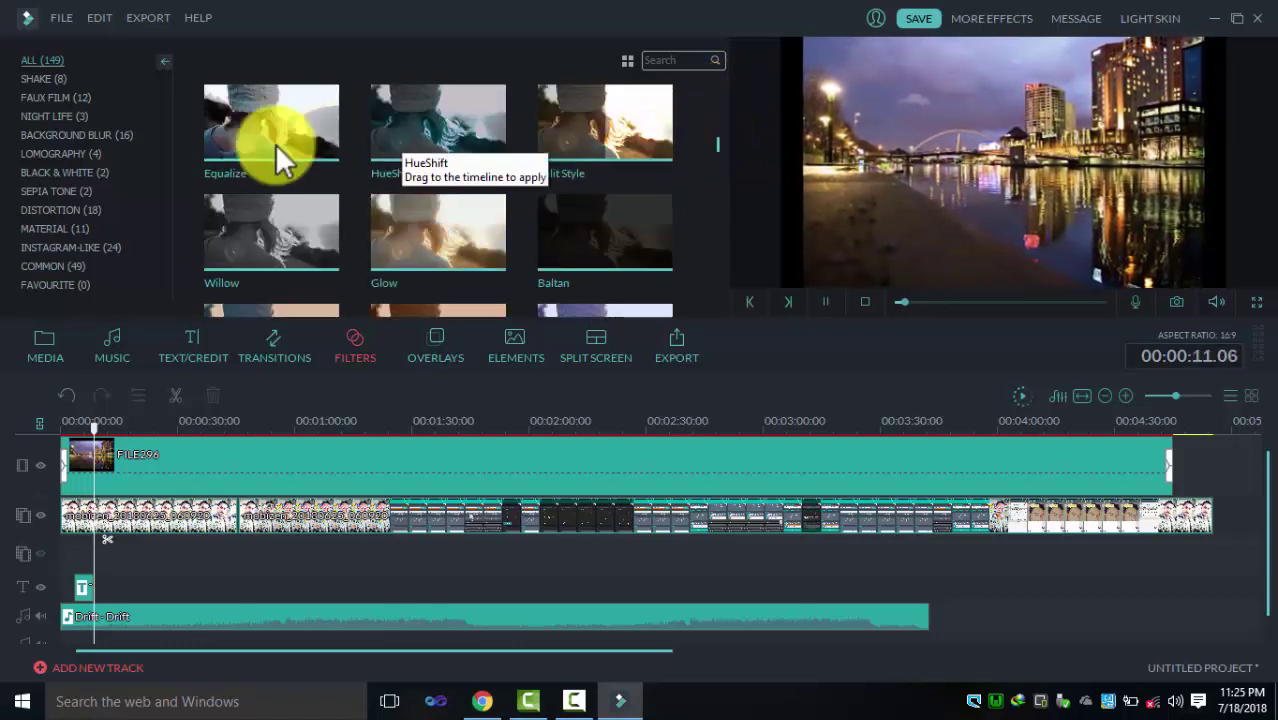
{"action": "left_click", "coordinate": [245, 135]}
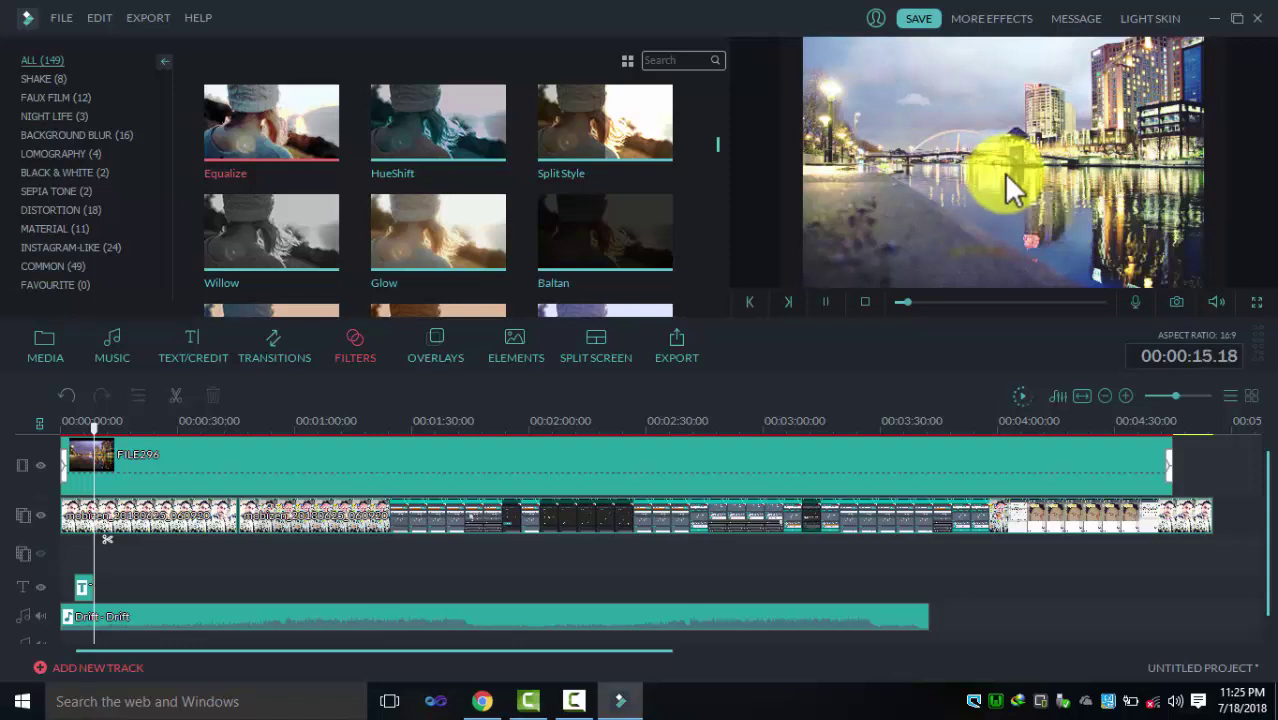
{"action": "left_click", "coordinate": [375, 245]}
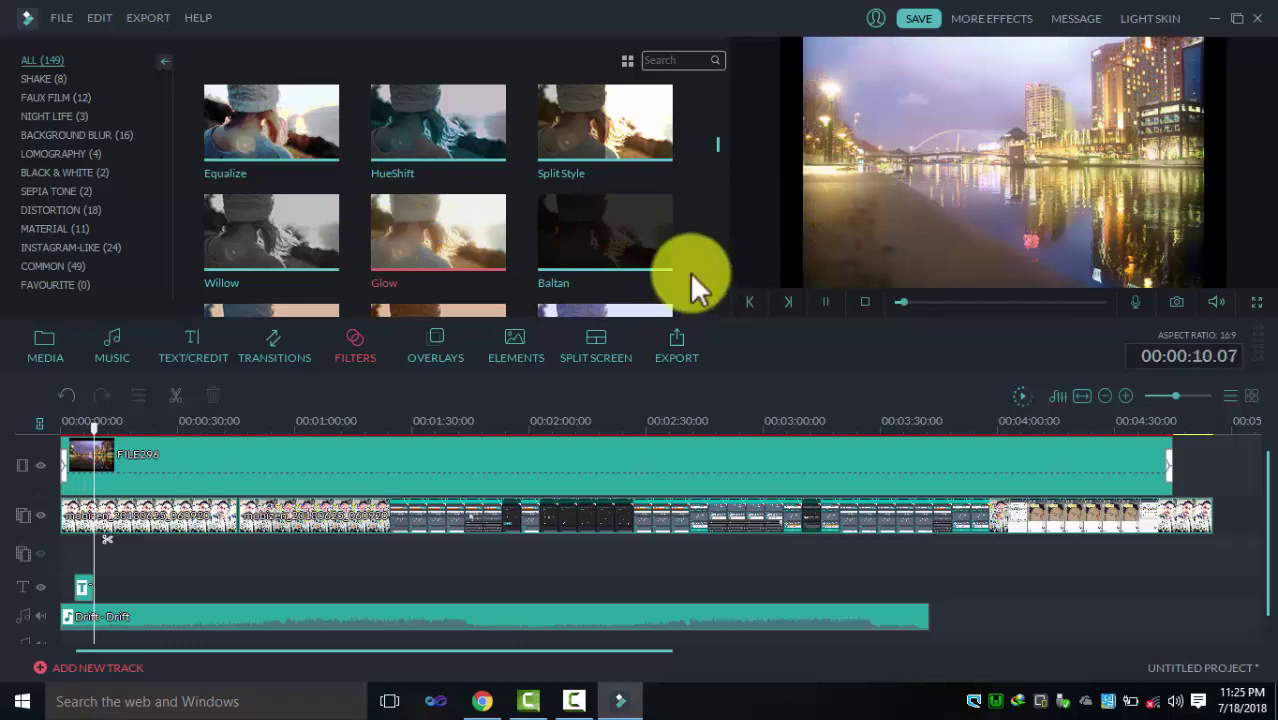
{"action": "scroll", "coordinate": [713, 210], "scroll_direction": "down", "scroll_amount": 4}
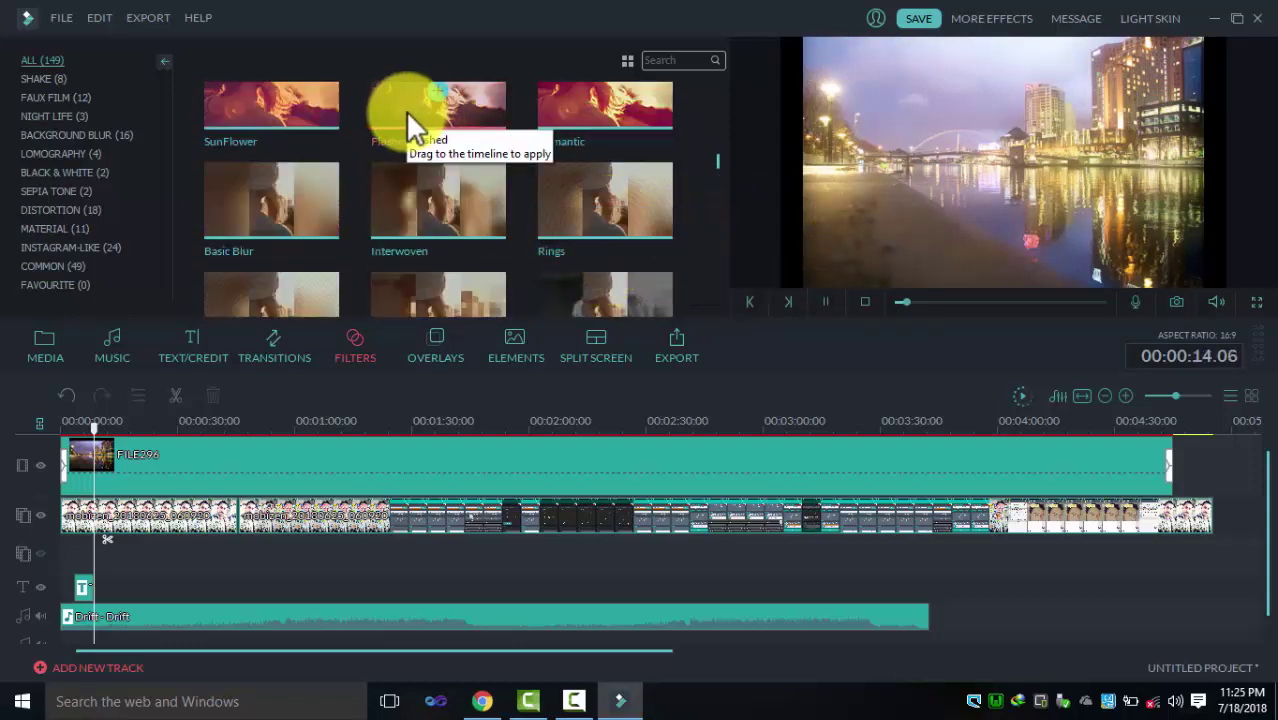
{"action": "left_click", "coordinate": [422, 225]}
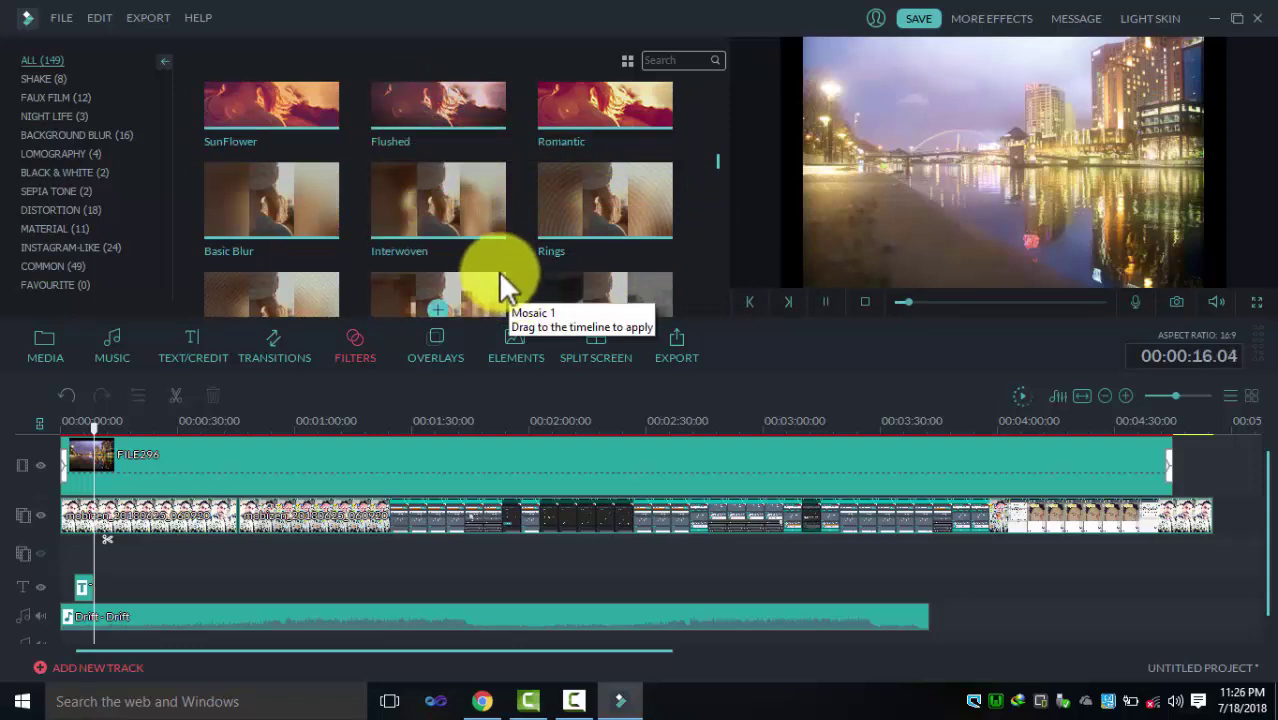
{"action": "left_click", "coordinate": [542, 212]}
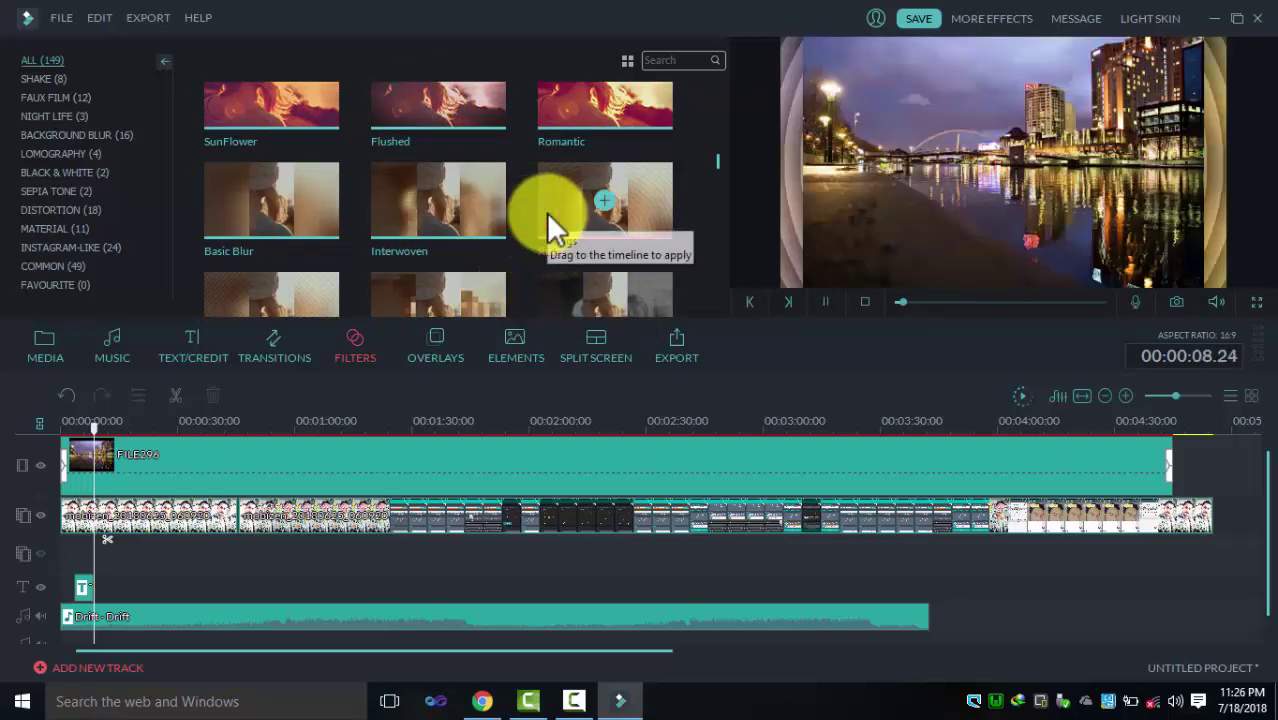
{"action": "left_click", "coordinate": [285, 227]}
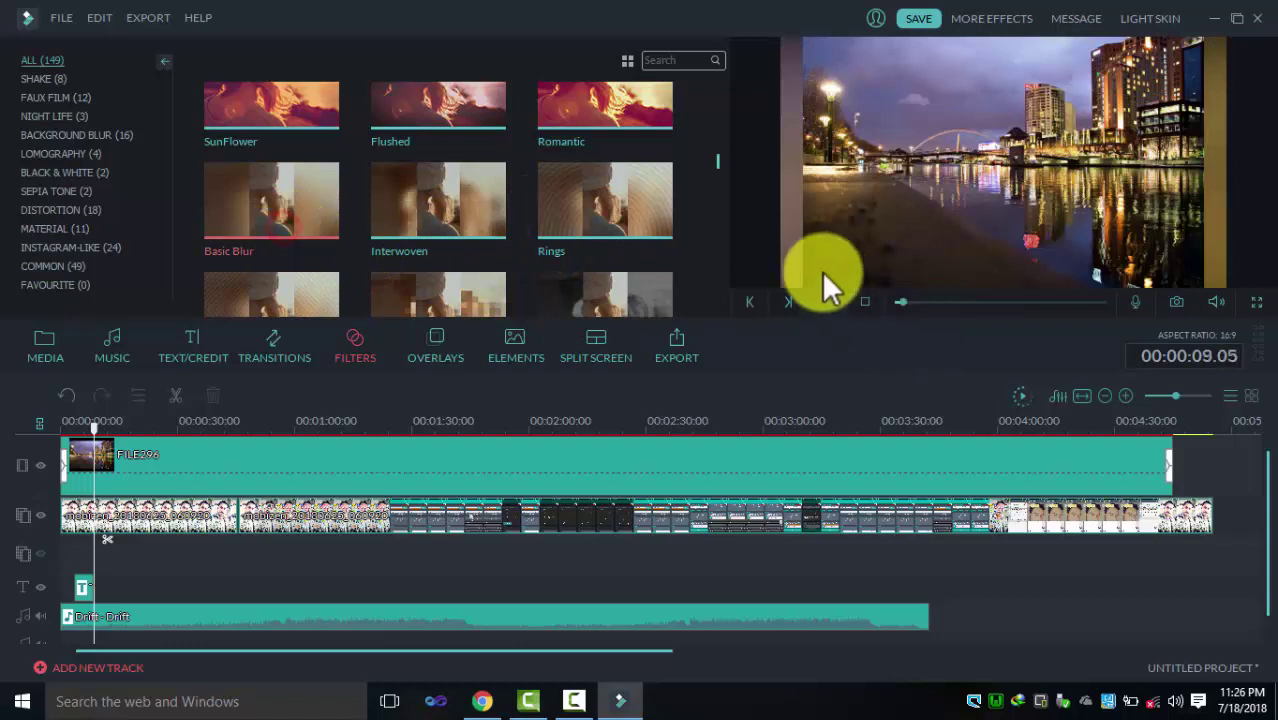
Browse further down the filters library and preview the Rainbow1, sketch-style, Cartoon and RainDrop filters on the video.
{"action": "scroll", "coordinate": [710, 225], "scroll_direction": "down", "scroll_amount": 10}
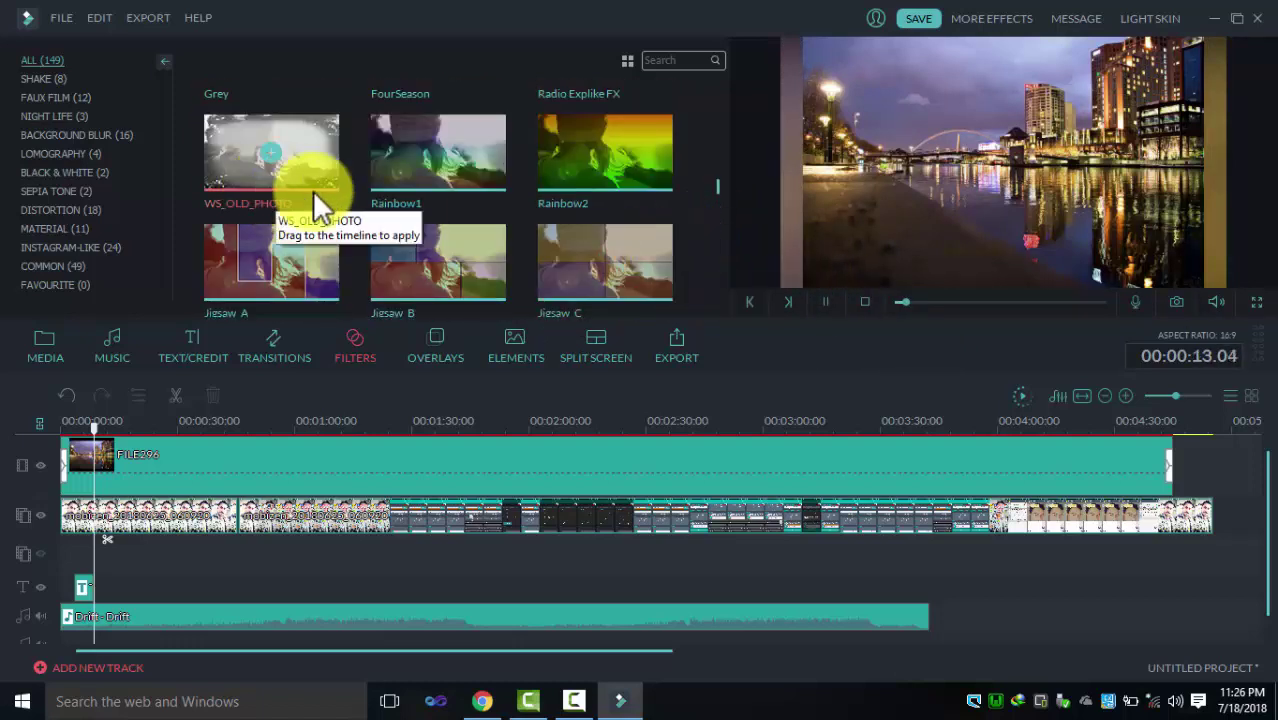
{"action": "left_click", "coordinate": [385, 176]}
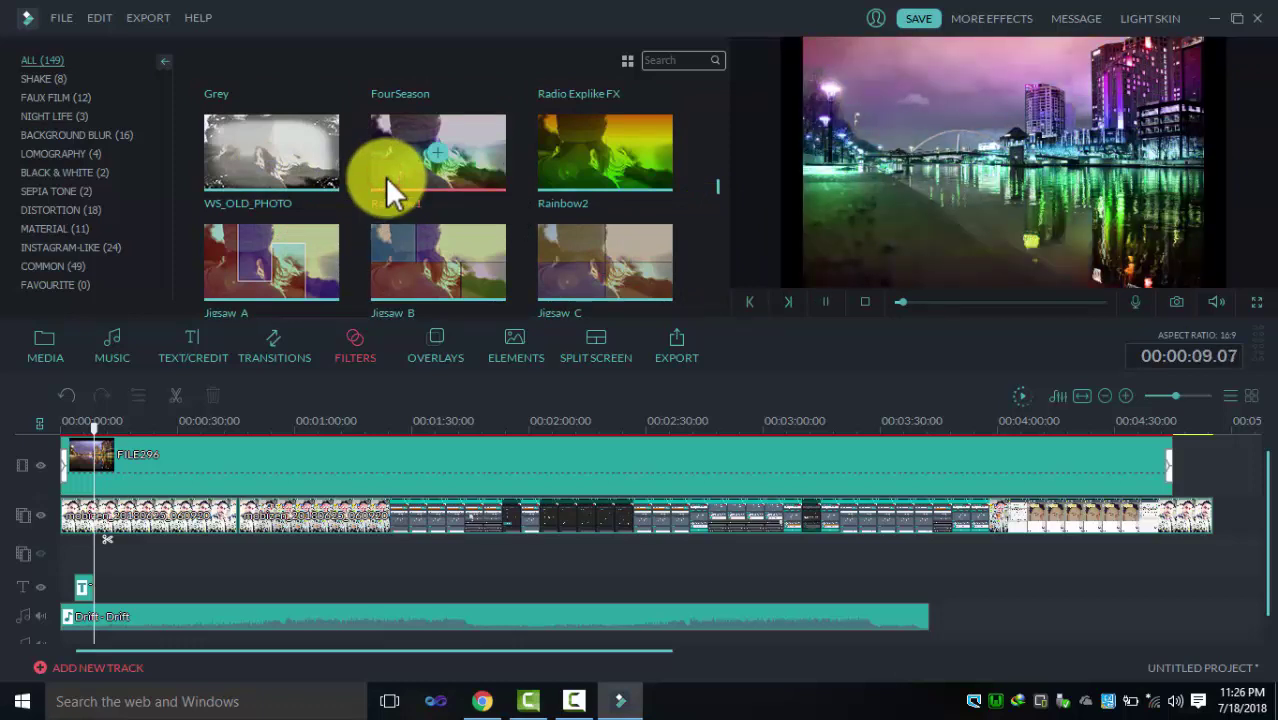
{"action": "left_click", "coordinate": [708, 254]}
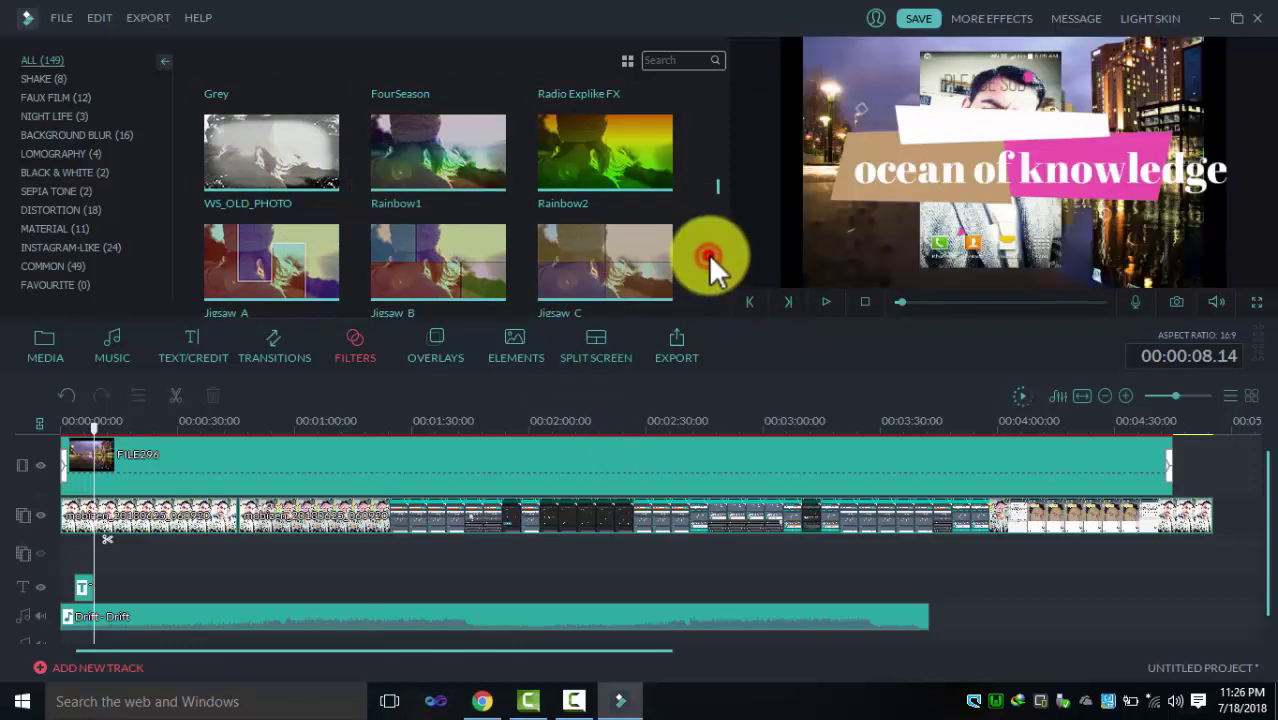
{"action": "left_click", "coordinate": [717, 252]}
{"action": "left_click_drag", "start_coordinate": [715, 252], "coordinate": [712, 252]}
{"action": "left_click", "coordinate": [590, 272]}
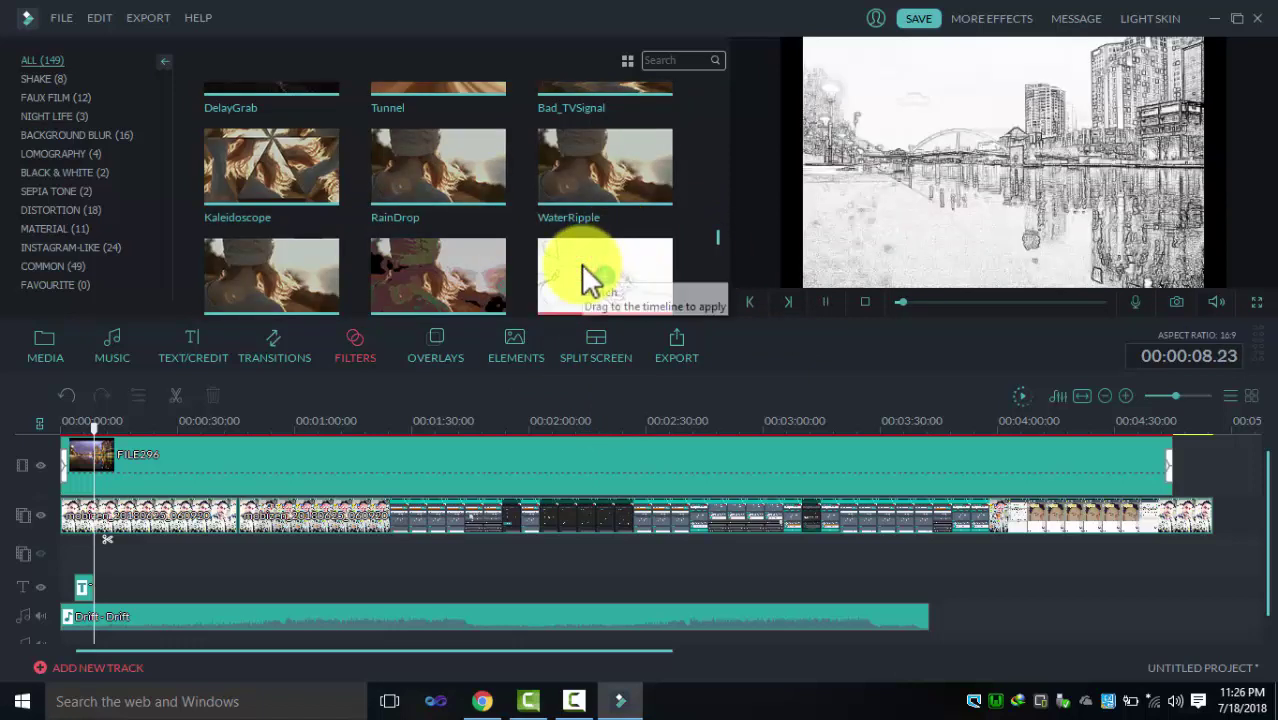
{"action": "left_click", "coordinate": [443, 291]}
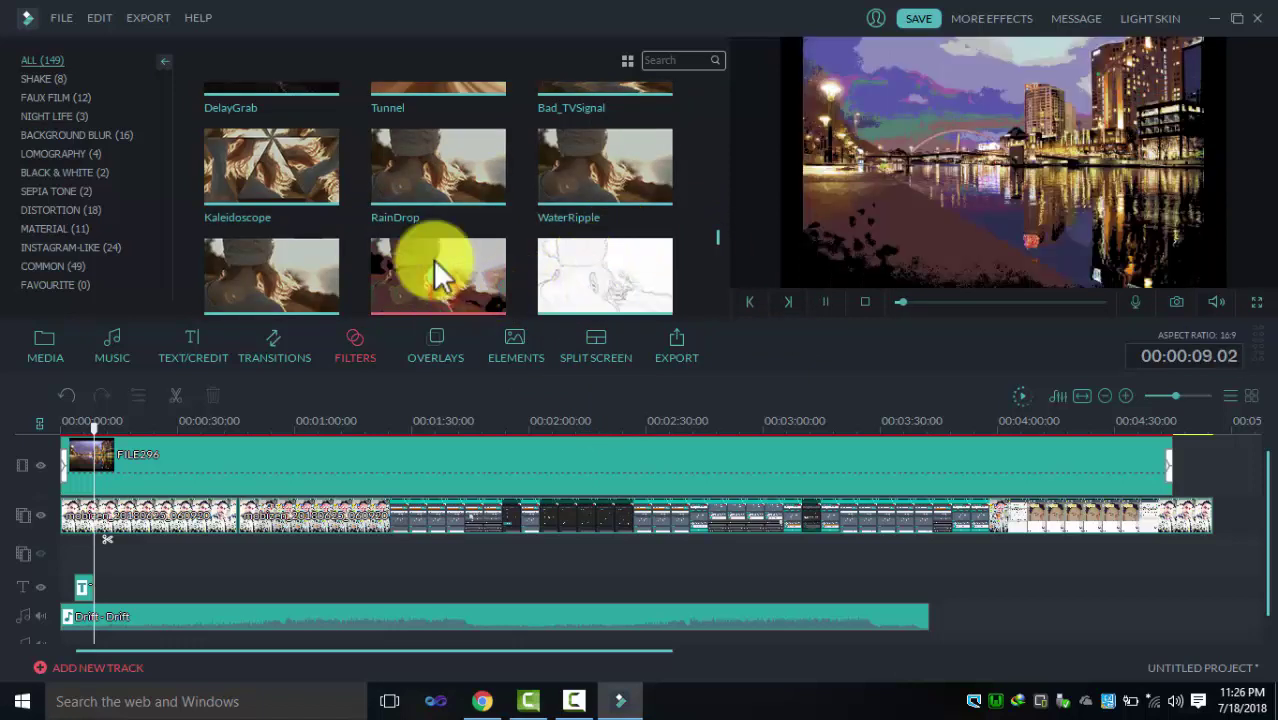
{"action": "left_click", "coordinate": [390, 178]}
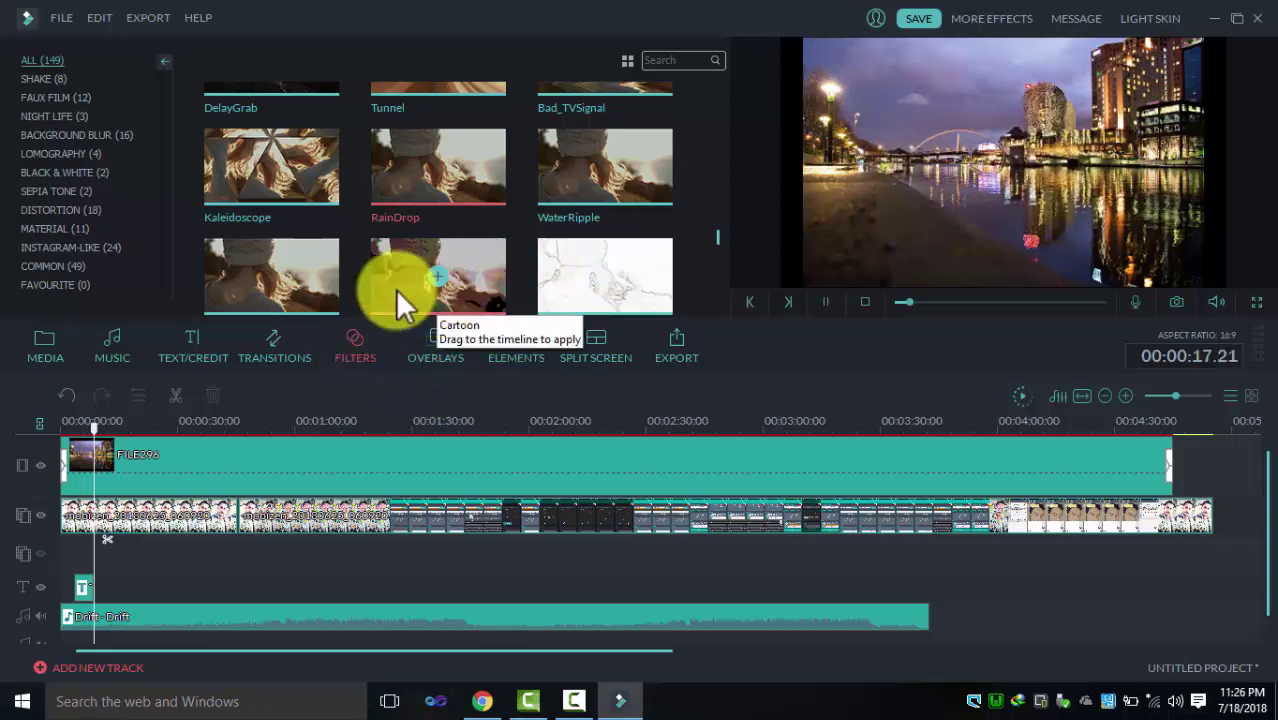
Browse to the photo-style filters around Nashville and Sutro and preview several of them, including LordKelvin.
{"action": "left_click", "coordinate": [708, 277]}
{"action": "scroll", "coordinate": [712, 277], "scroll_direction": "down", "scroll_amount": 5}
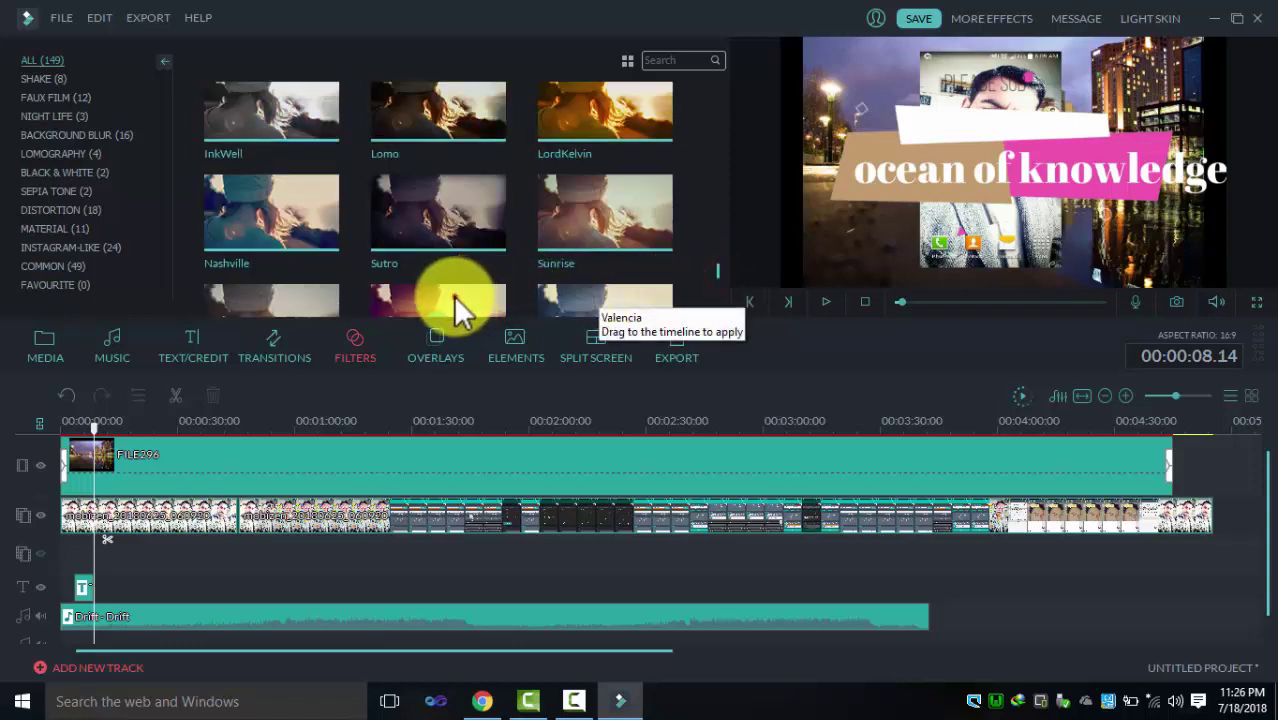
{"action": "left_click", "coordinate": [453, 295]}
{"action": "left_click", "coordinate": [660, 293]}
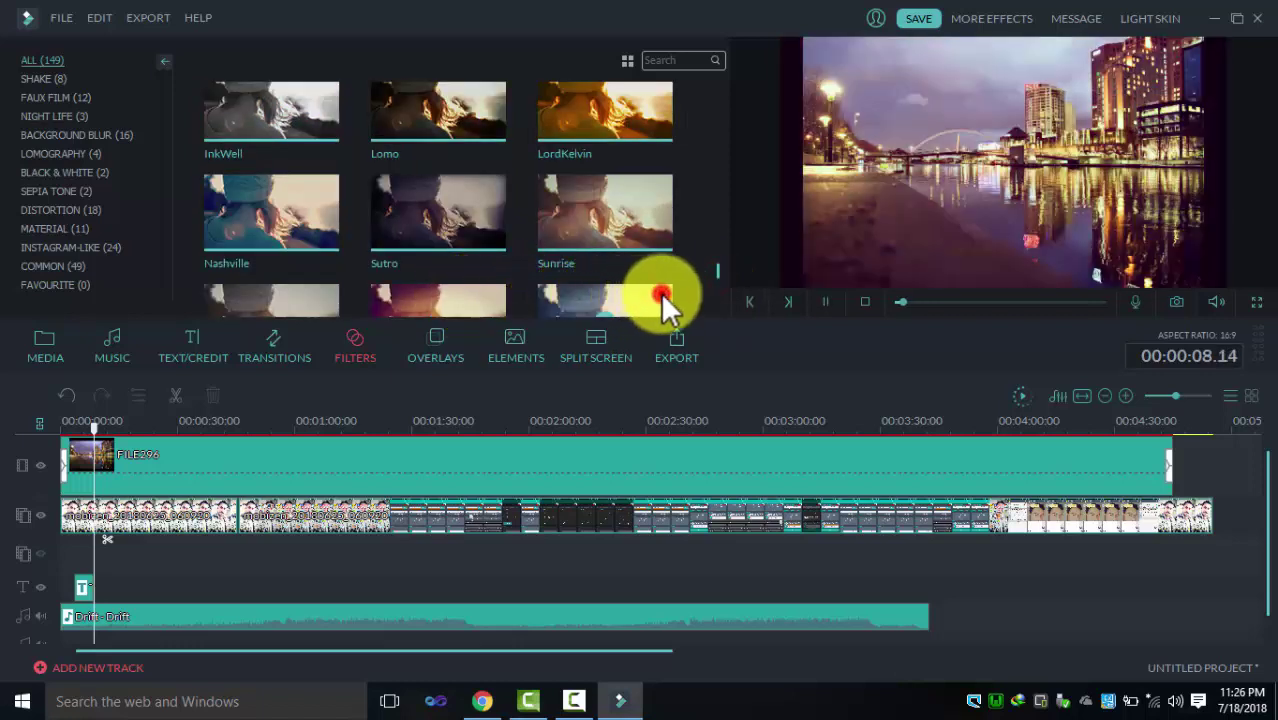
{"action": "left_click", "coordinate": [597, 172]}
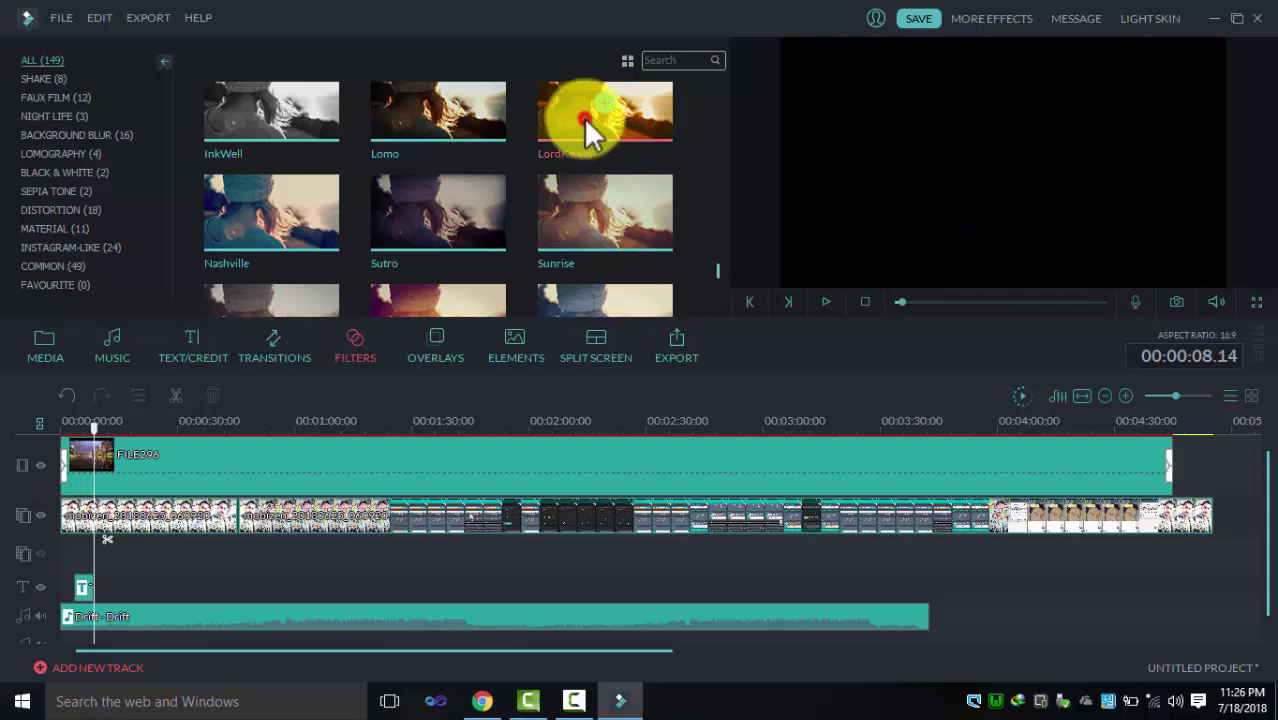
Open the overlays library and preview the Cinema 21:9 overlay on the video.
{"action": "left_click", "coordinate": [434, 354]}
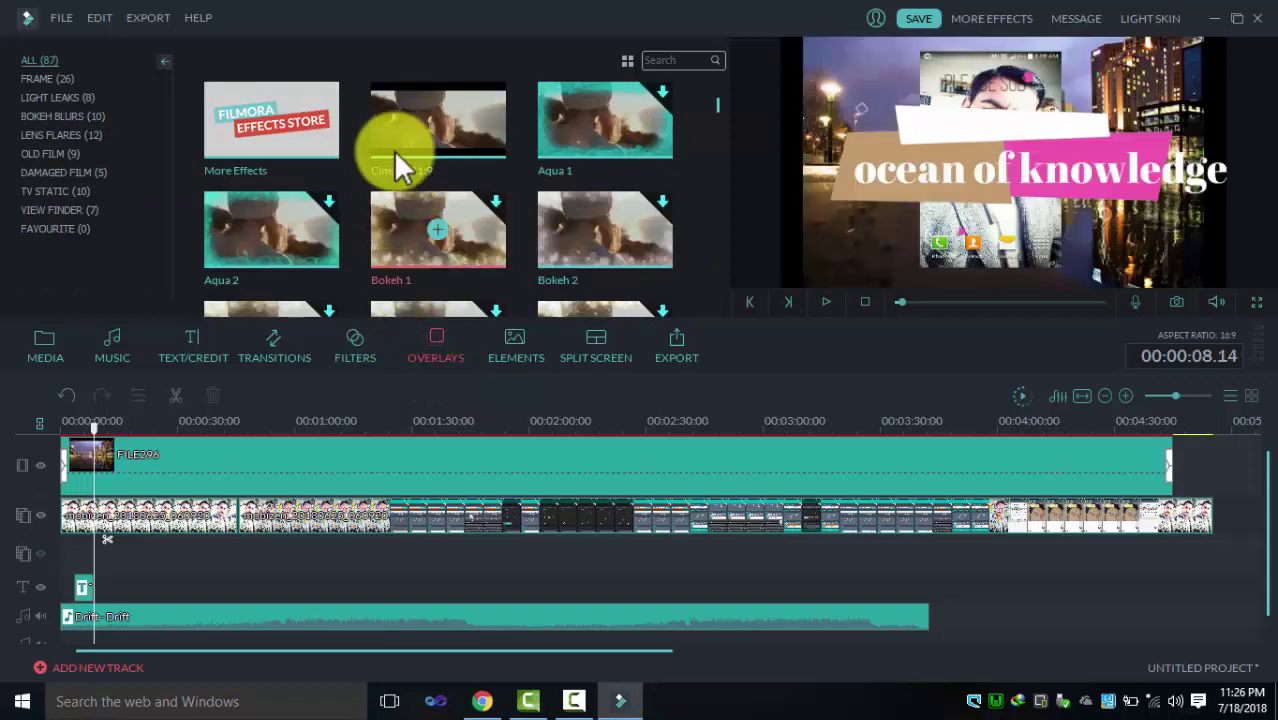
{"action": "mouse_move", "coordinate": [375, 166]}
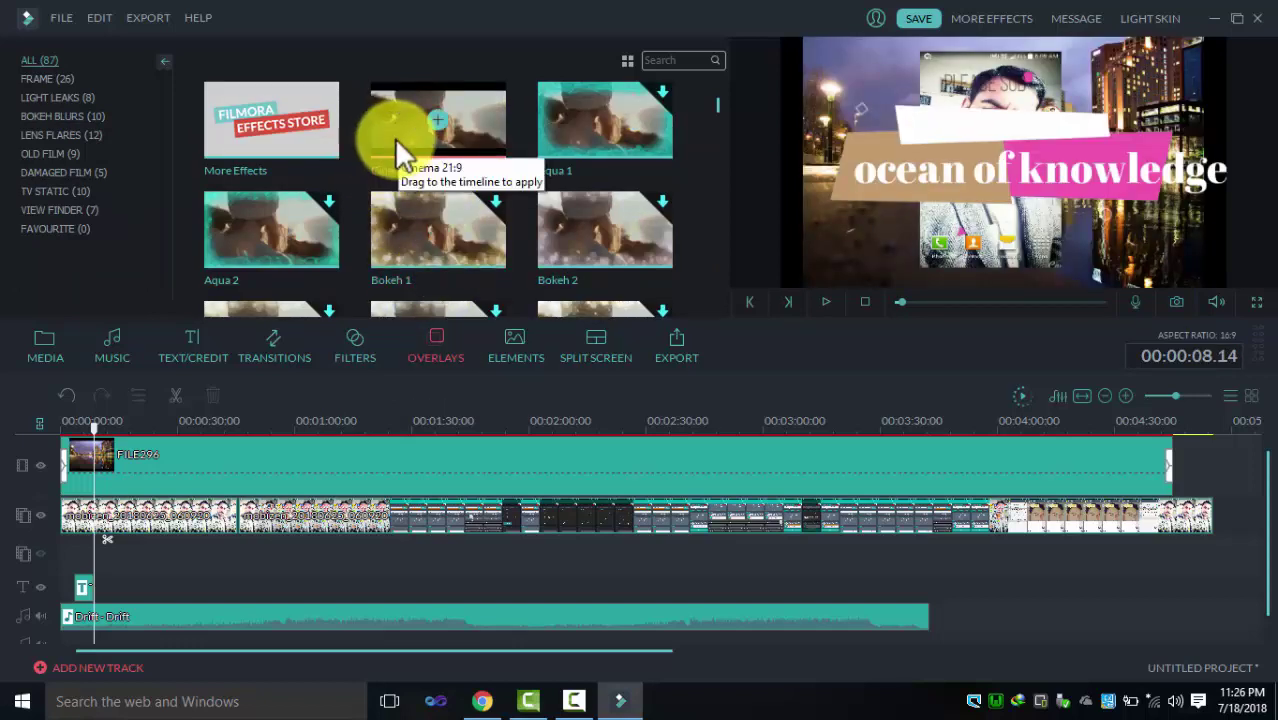
{"action": "left_click", "coordinate": [394, 137]}
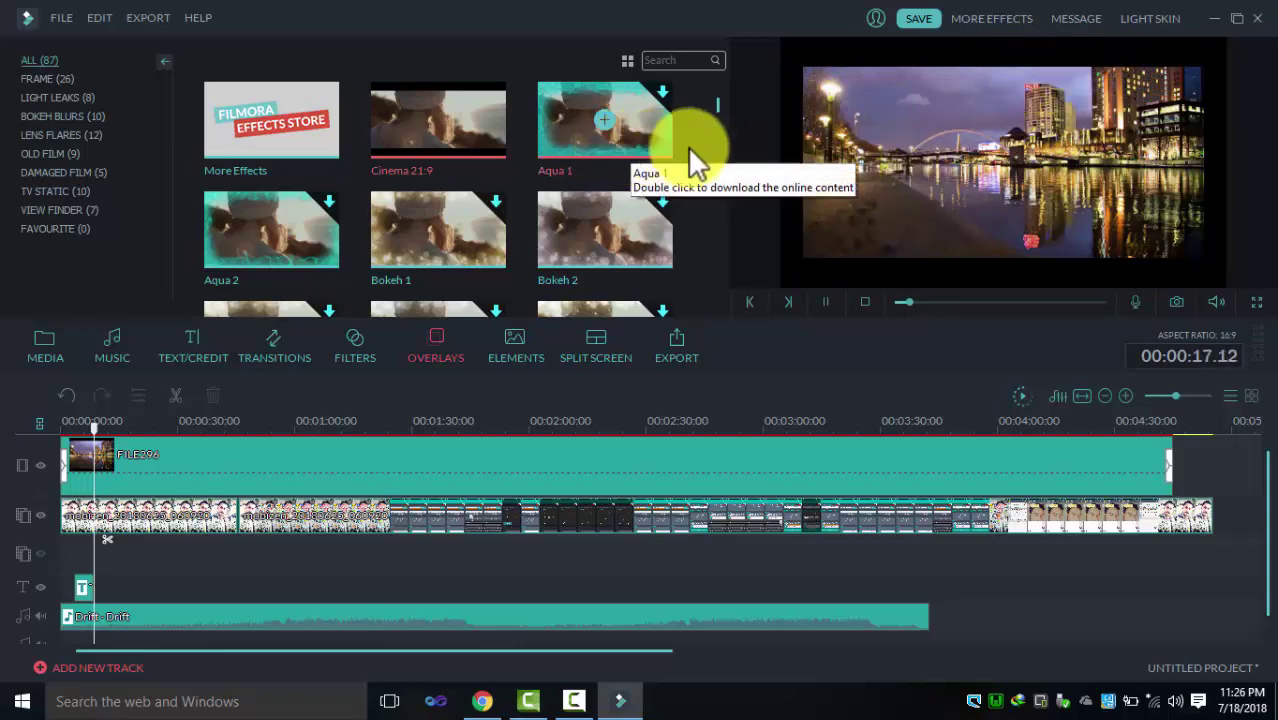
Browse the overlays library through to the Light Leak overlays, return to its beginning and preview Cinema 21:9 again.
{"action": "left_click", "coordinate": [716, 159]}
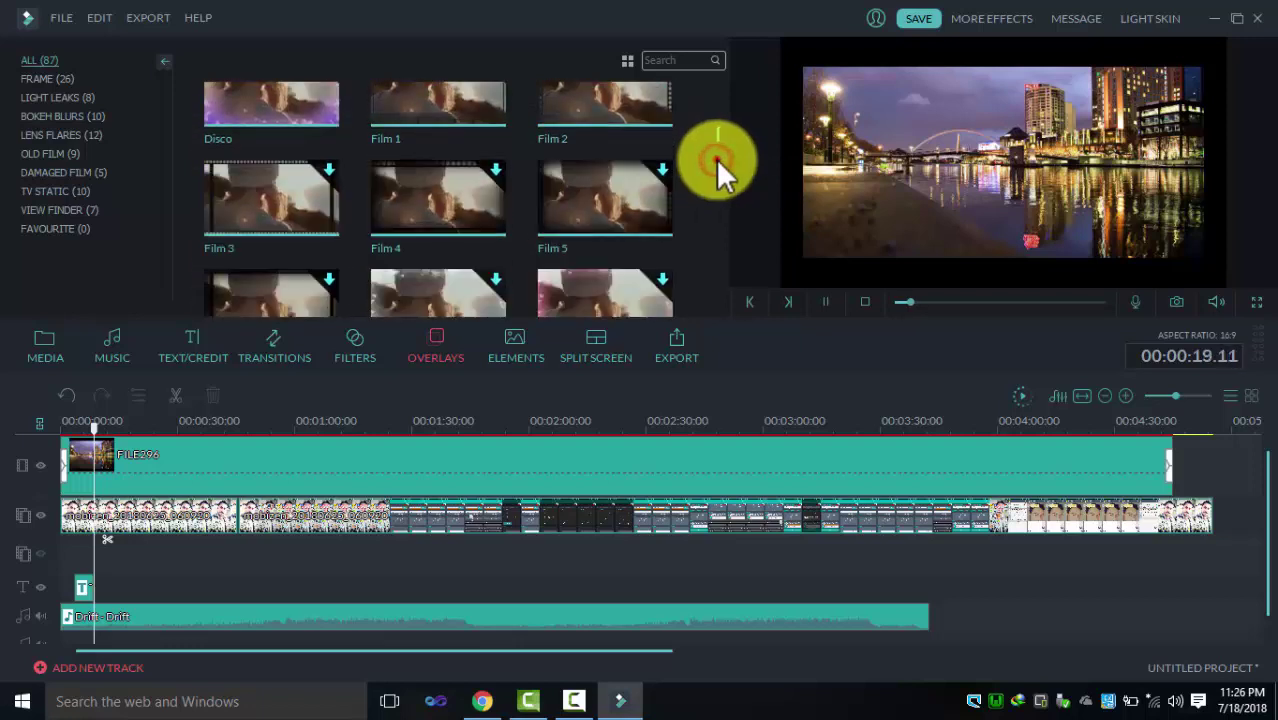
{"action": "left_click", "coordinate": [716, 159]}
{"action": "left_click", "coordinate": [717, 159]}
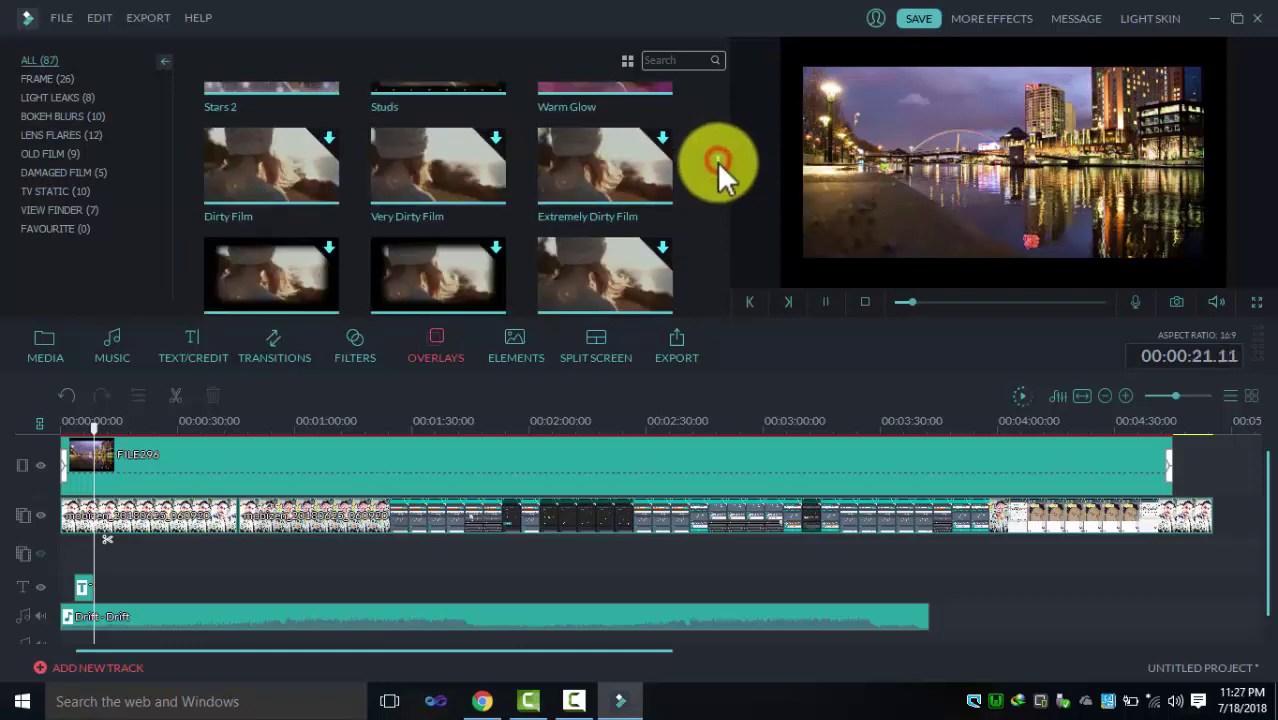
{"action": "left_click", "coordinate": [711, 237]}
{"action": "left_click", "coordinate": [711, 237]}
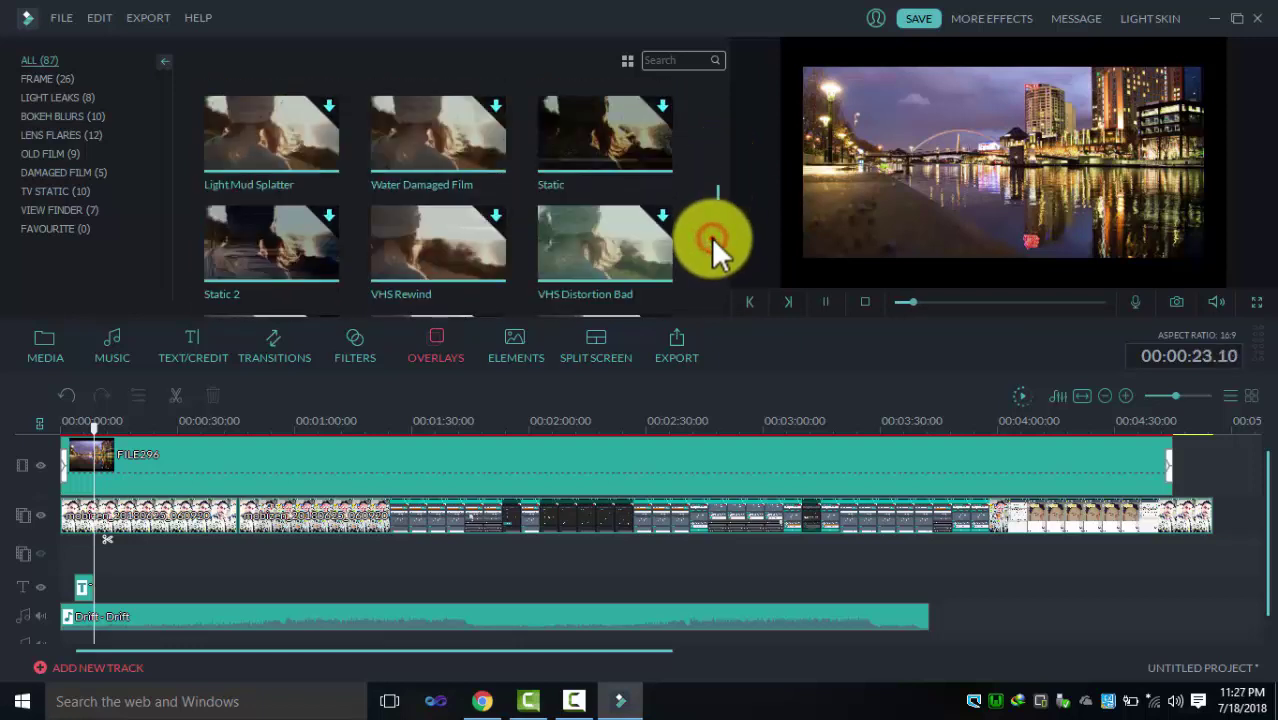
{"action": "left_click", "coordinate": [711, 237]}
{"action": "left_click", "coordinate": [711, 237]}
{"action": "left_click", "coordinate": [711, 237]}
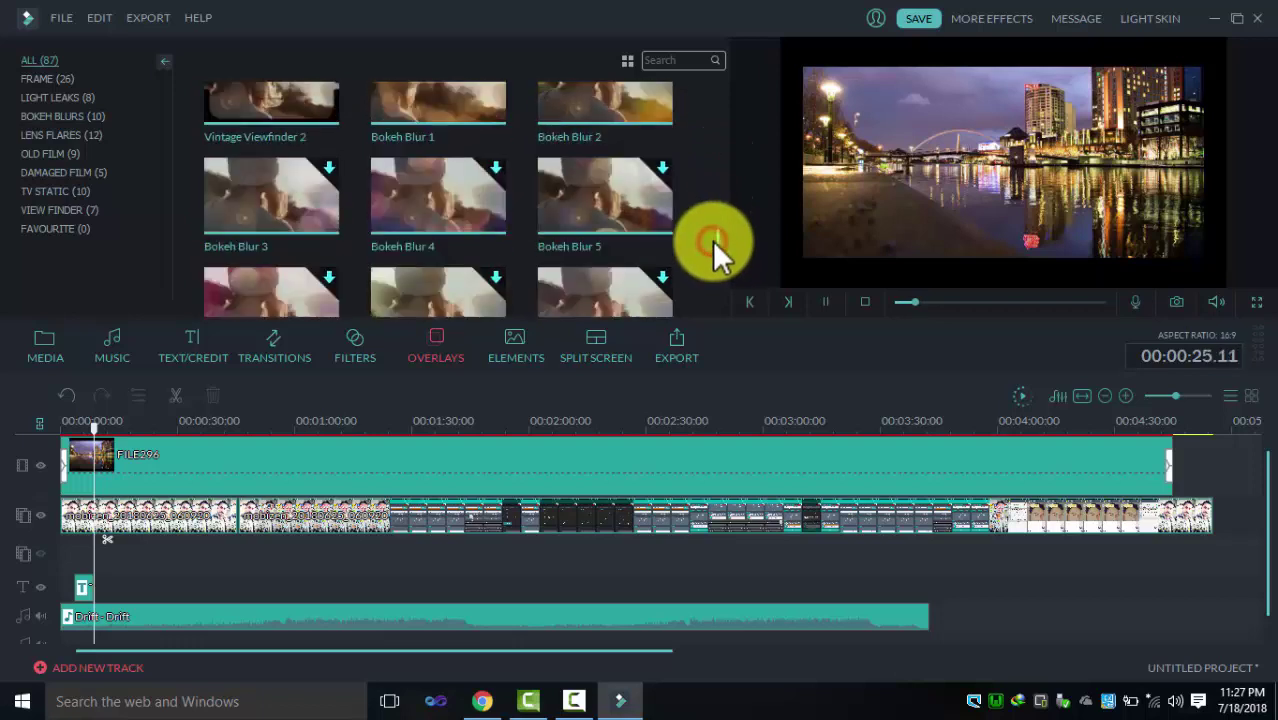
{"action": "left_click", "coordinate": [710, 262]}
{"action": "left_click", "coordinate": [710, 282]}
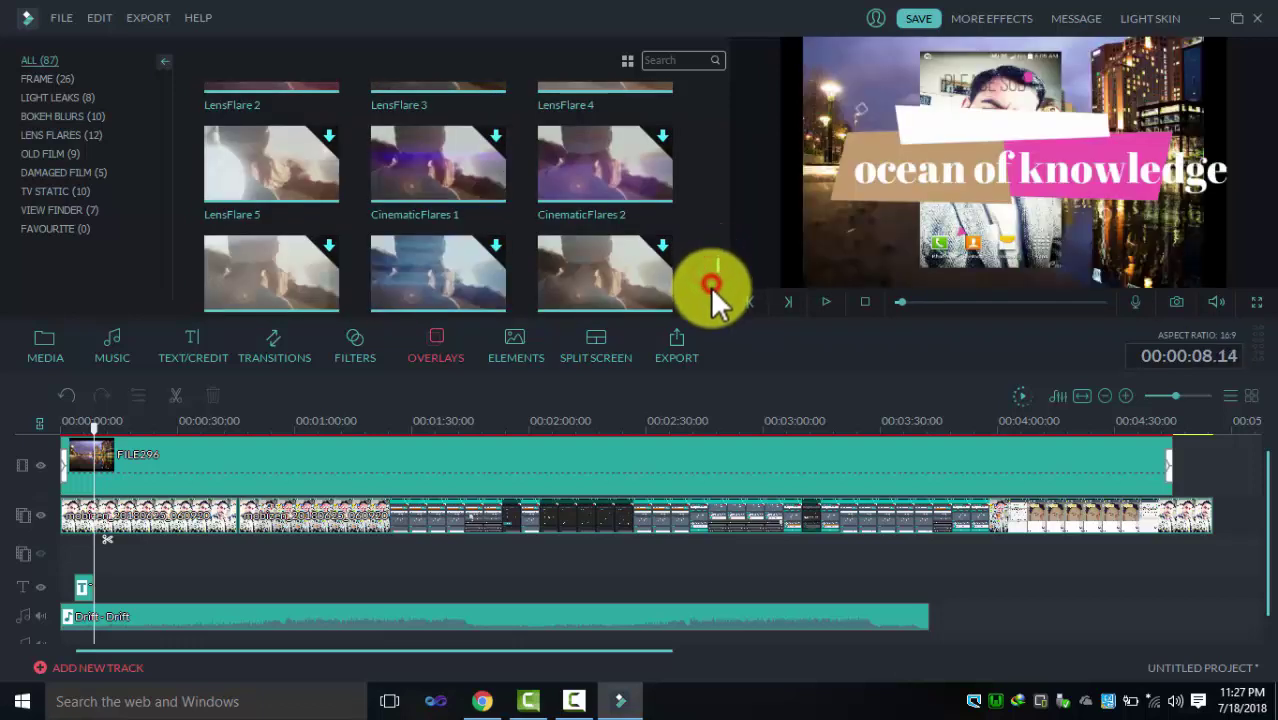
{"action": "left_click", "coordinate": [710, 290]}
{"action": "left_click", "coordinate": [711, 290]}
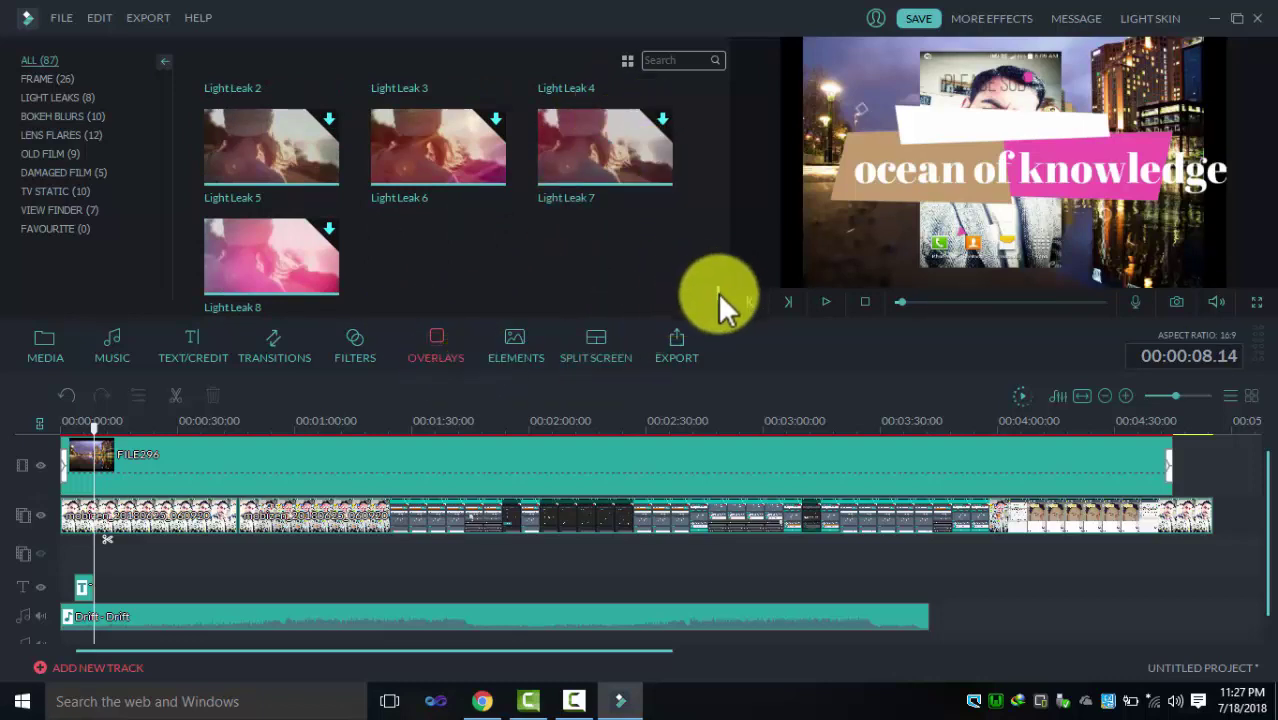
{"action": "left_click_drag", "start_coordinate": [717, 292], "coordinate": [717, 274]}
{"action": "left_click_drag", "start_coordinate": [732, 219], "coordinate": [731, 98]}
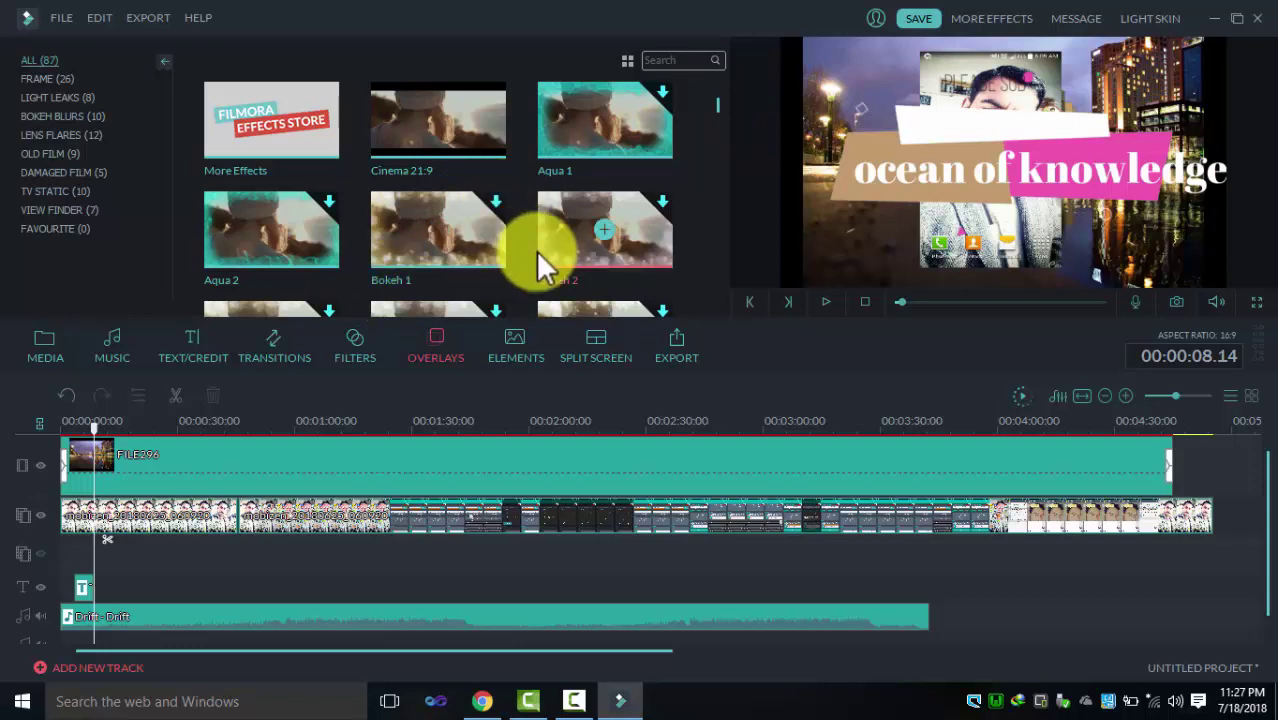
{"action": "left_click", "coordinate": [399, 129]}
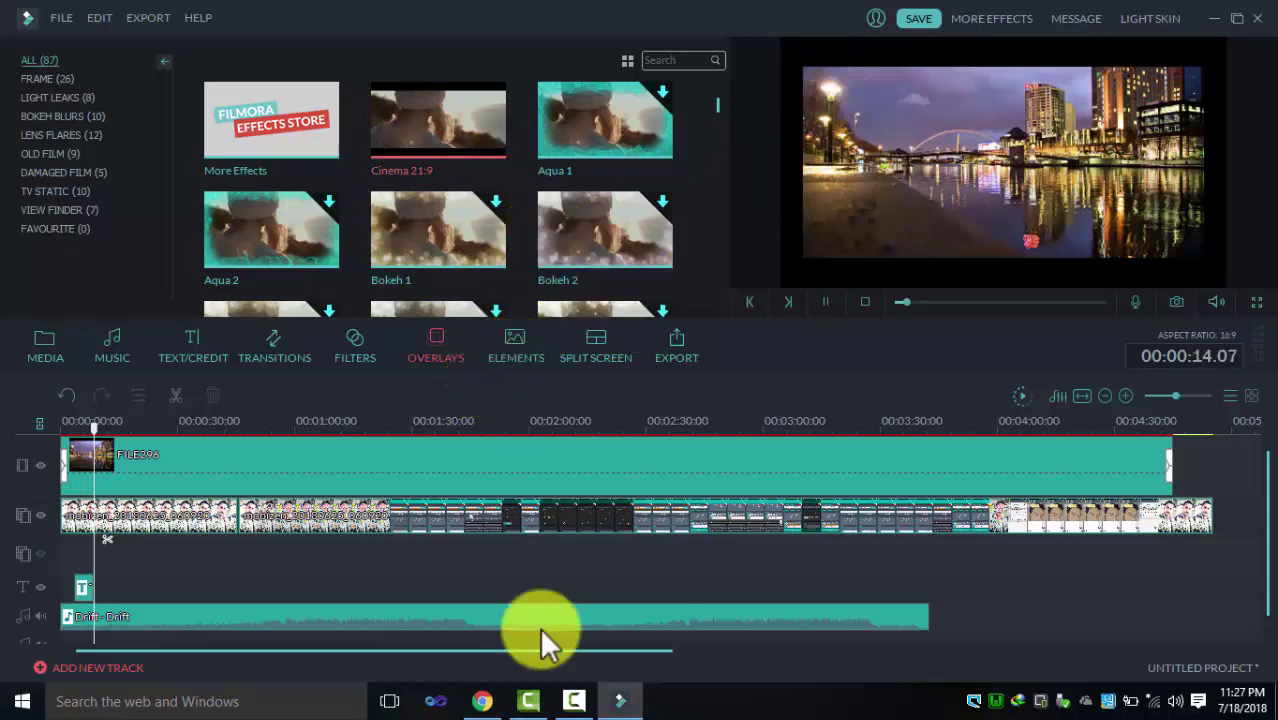
{"action": "left_click", "coordinate": [578, 701]}
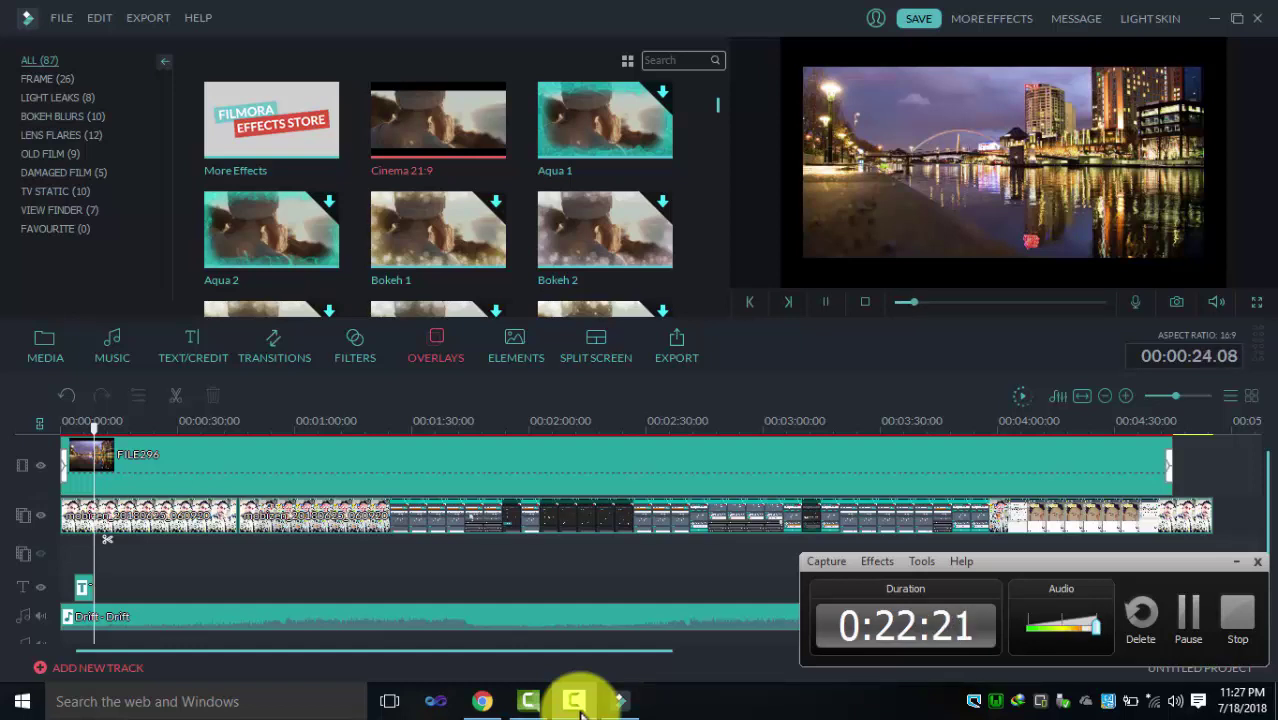
{"action": "left_click", "coordinate": [576, 702]}
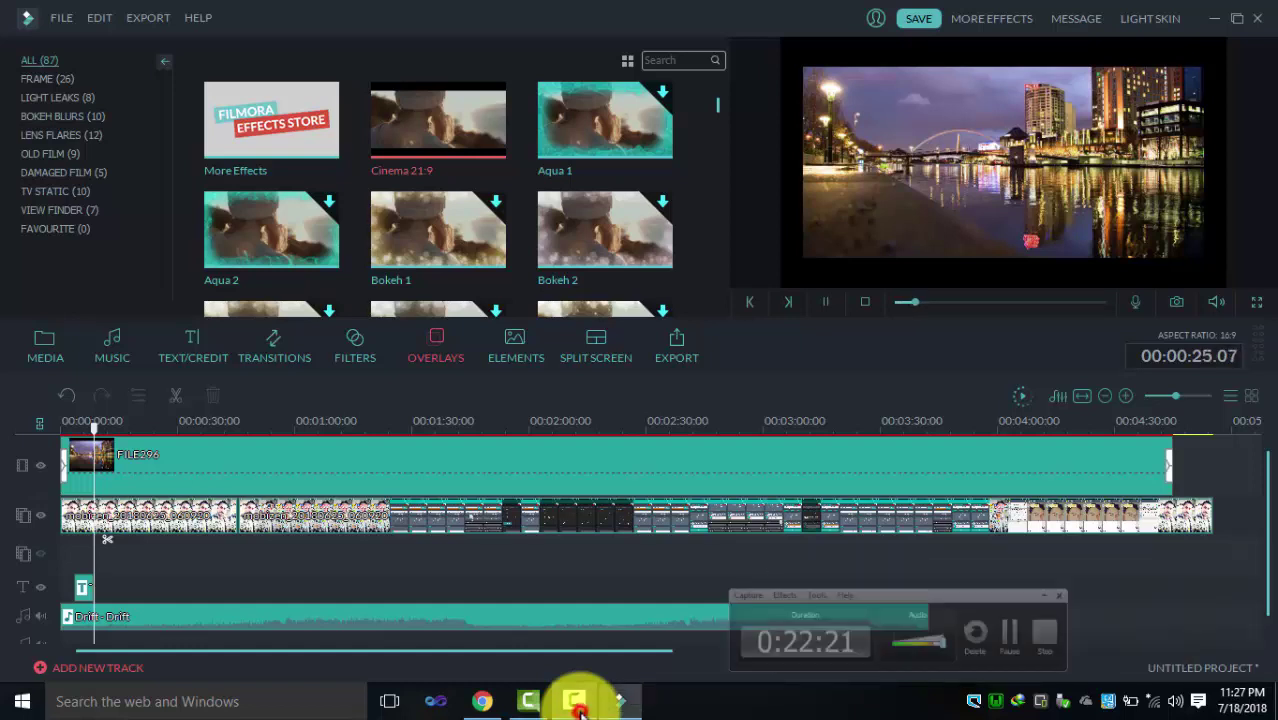
Open the elements library and preview the animated elements Element Love 1 through Element Love 5.
{"action": "left_click", "coordinate": [514, 345]}
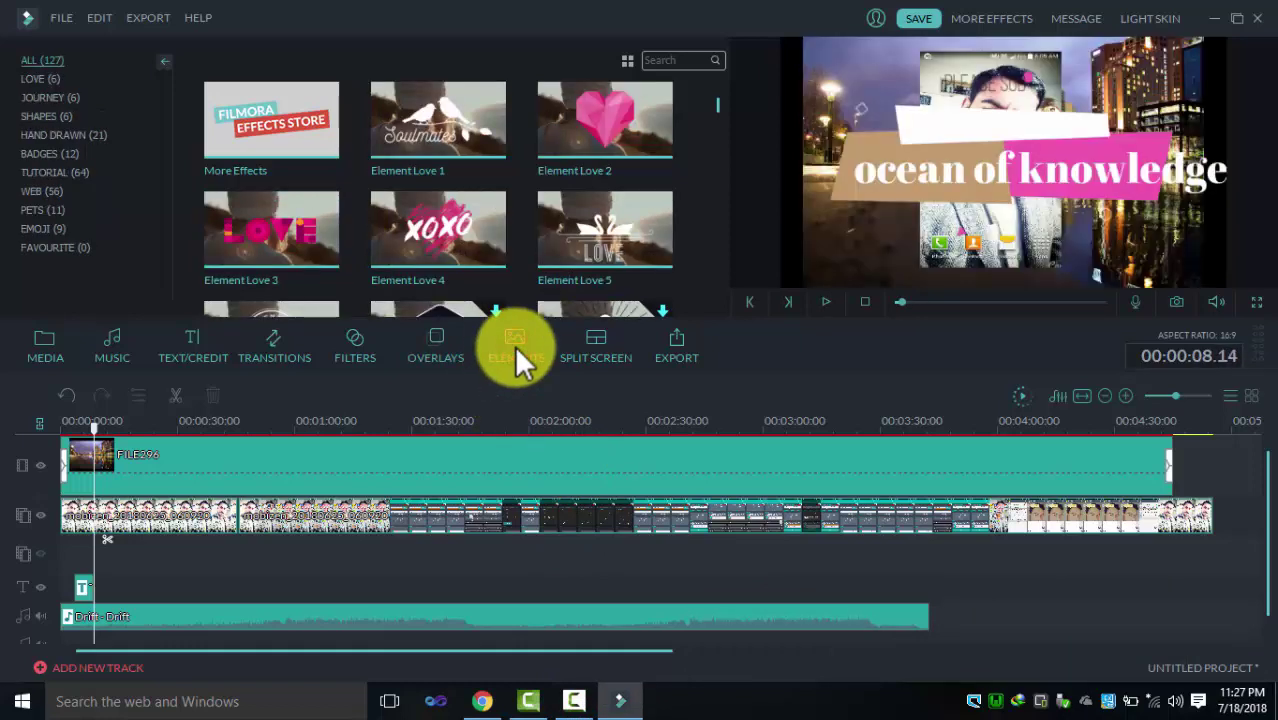
{"action": "left_click", "coordinate": [389, 147]}
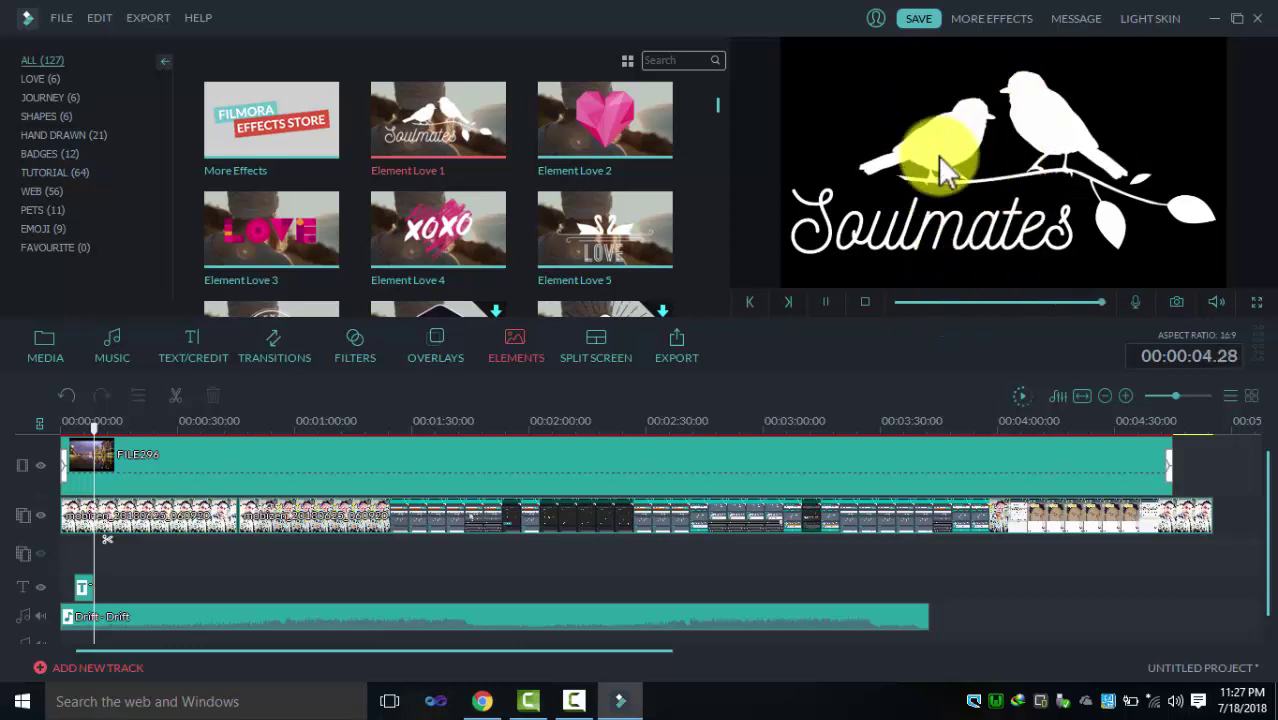
{"action": "left_click", "coordinate": [410, 124]}
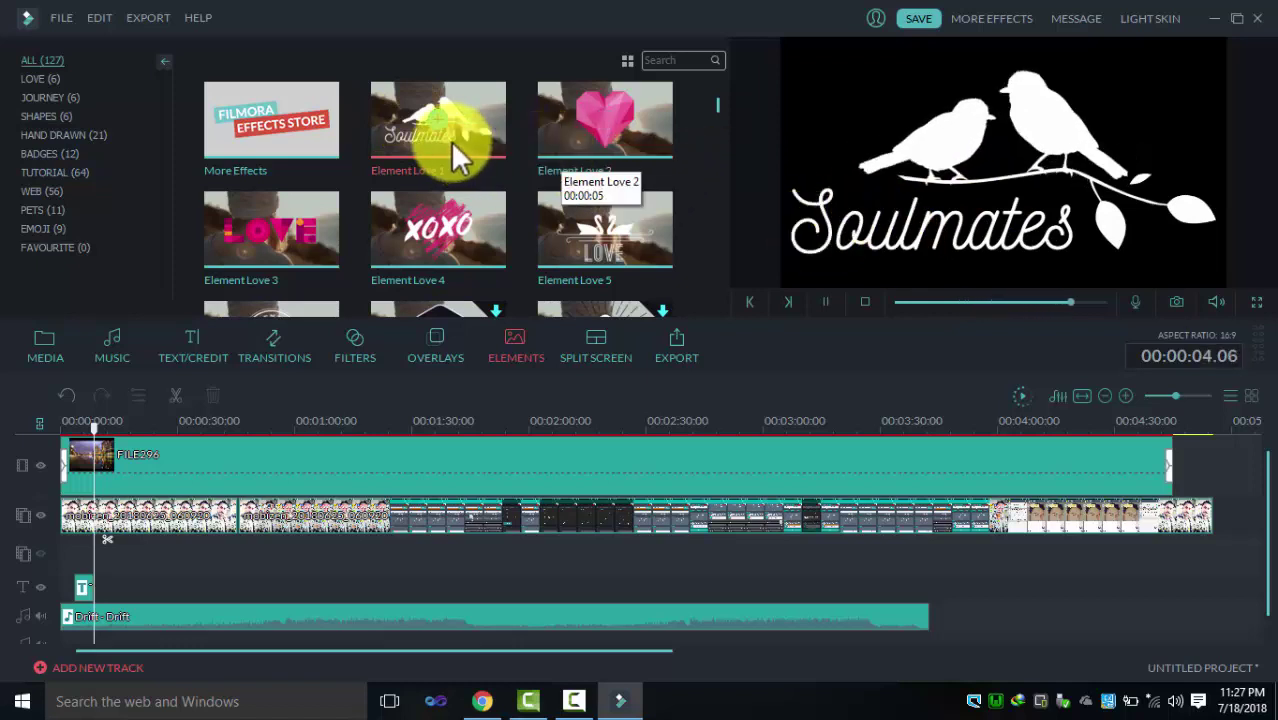
{"action": "left_click", "coordinate": [556, 156]}
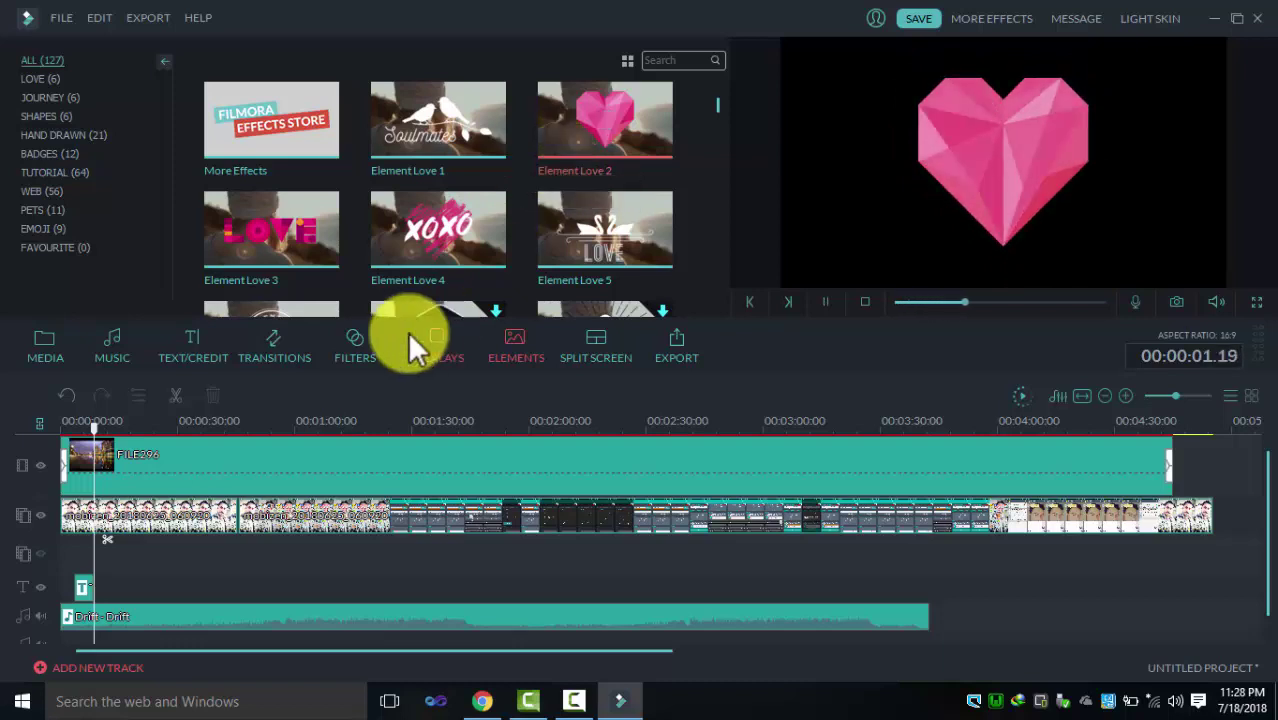
{"action": "left_click", "coordinate": [413, 256]}
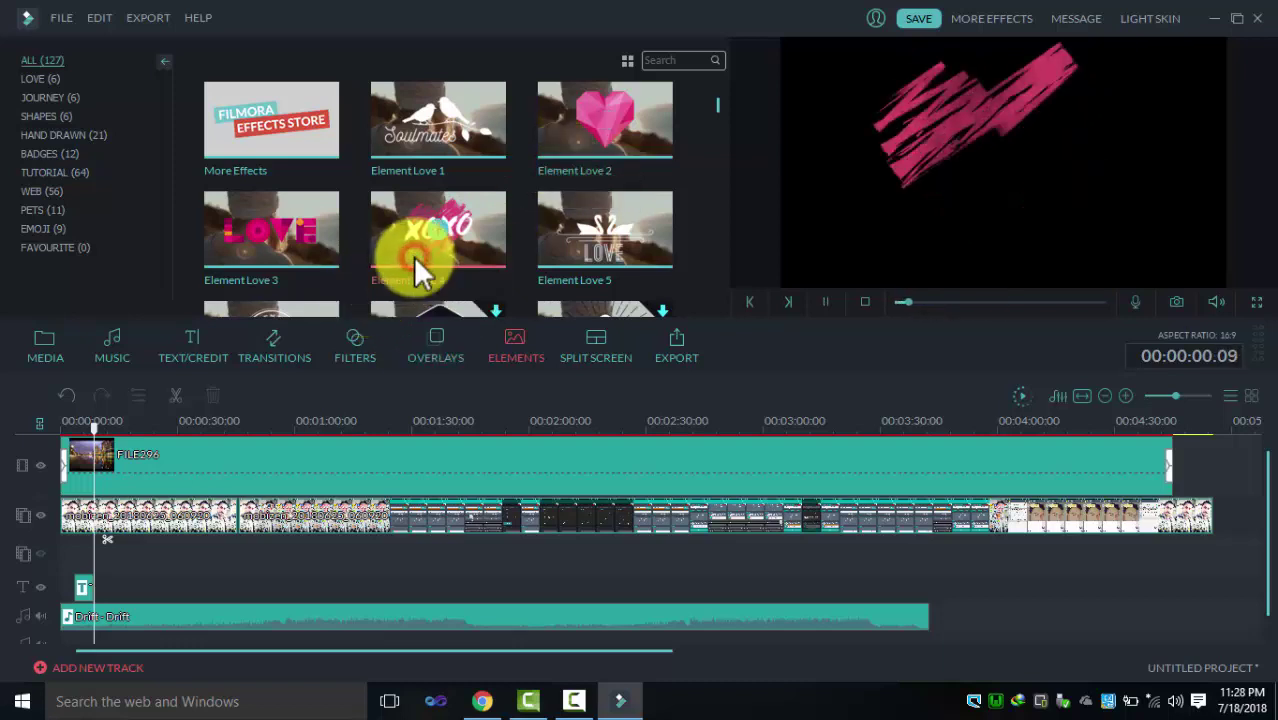
{"action": "left_click", "coordinate": [291, 250]}
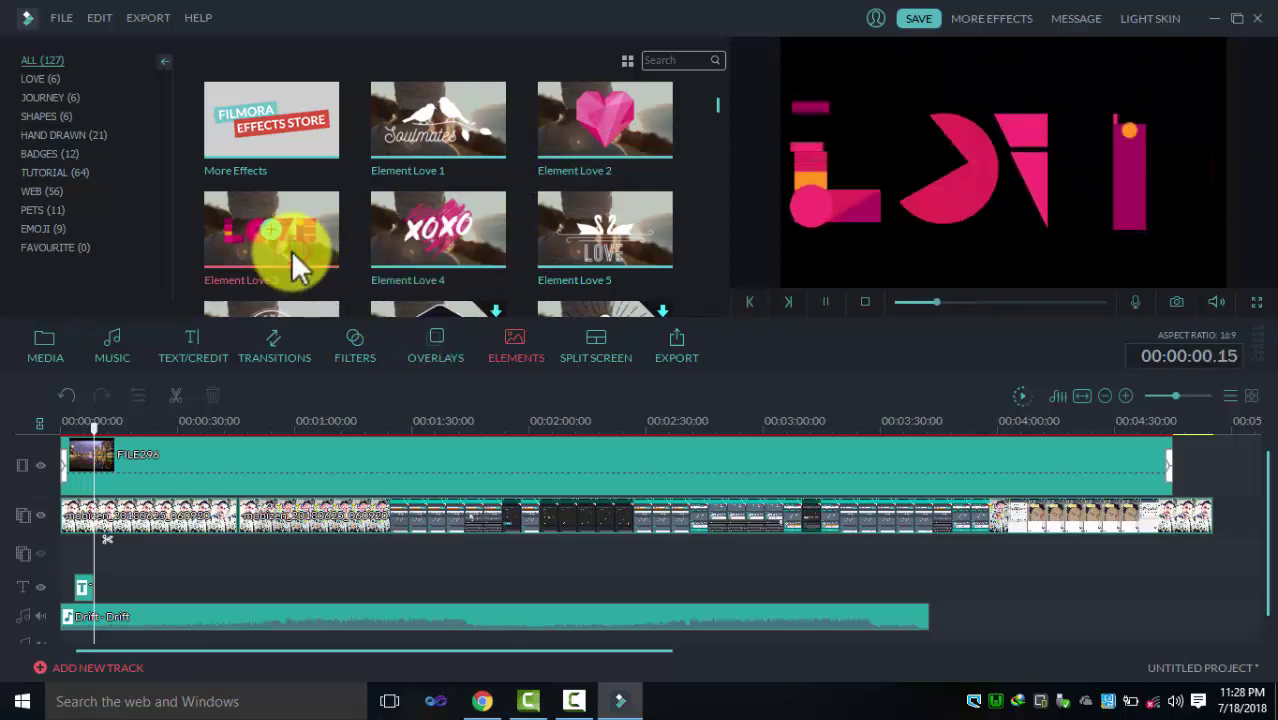
{"action": "left_click", "coordinate": [564, 267]}
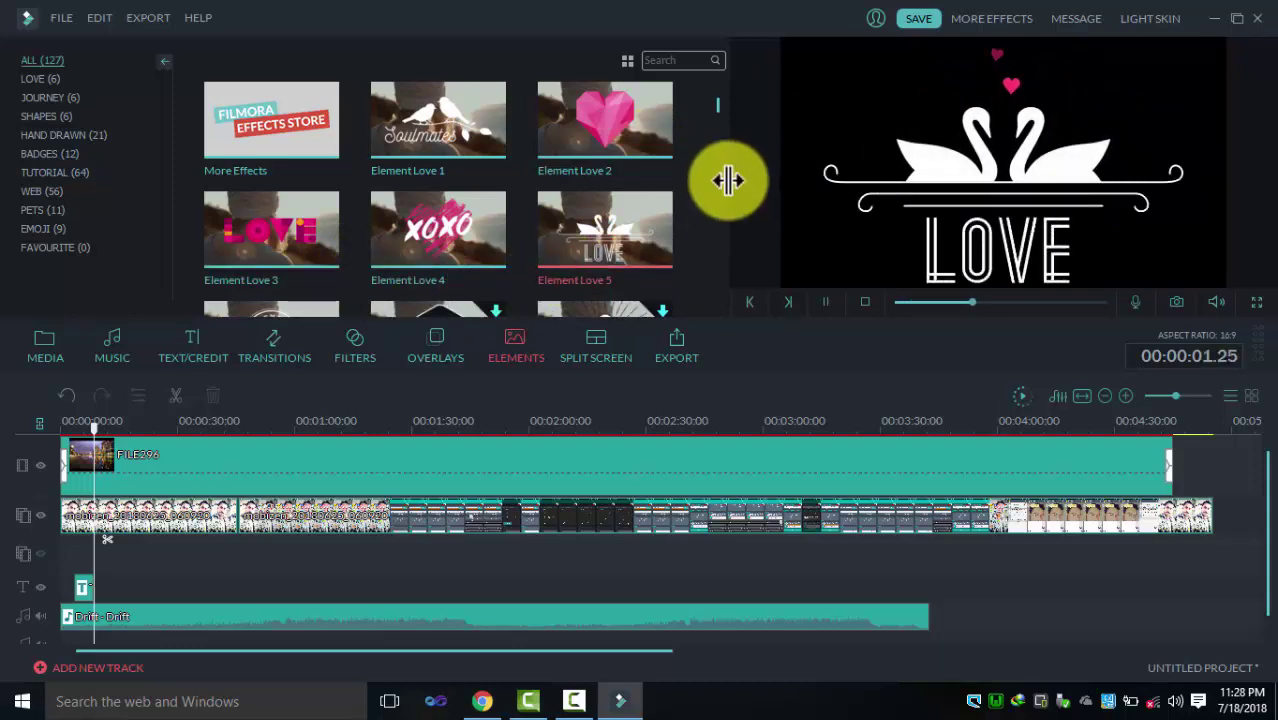
Browse the badge and hand-drawn elements, check Badge Element 4, and return to the library's beginning to preview Element Love 1.
{"action": "left_click", "coordinate": [716, 139]}
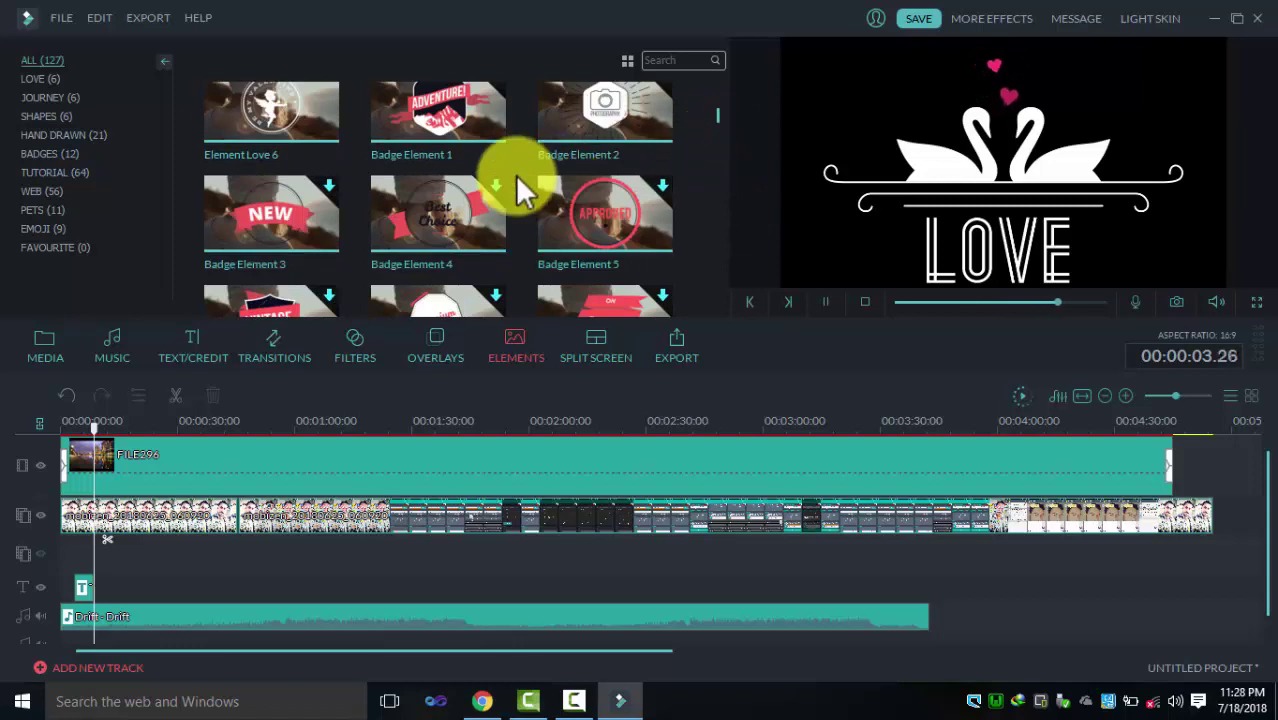
{"action": "left_click", "coordinate": [434, 221]}
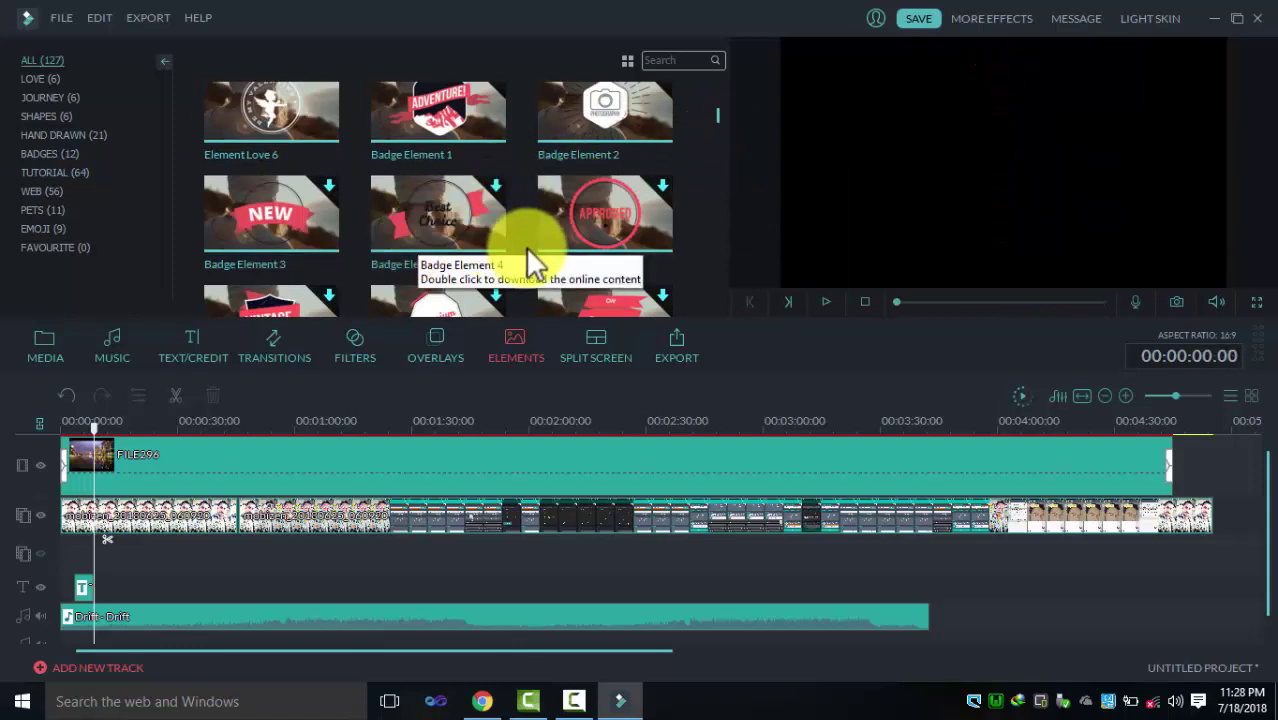
{"action": "left_click", "coordinate": [712, 206]}
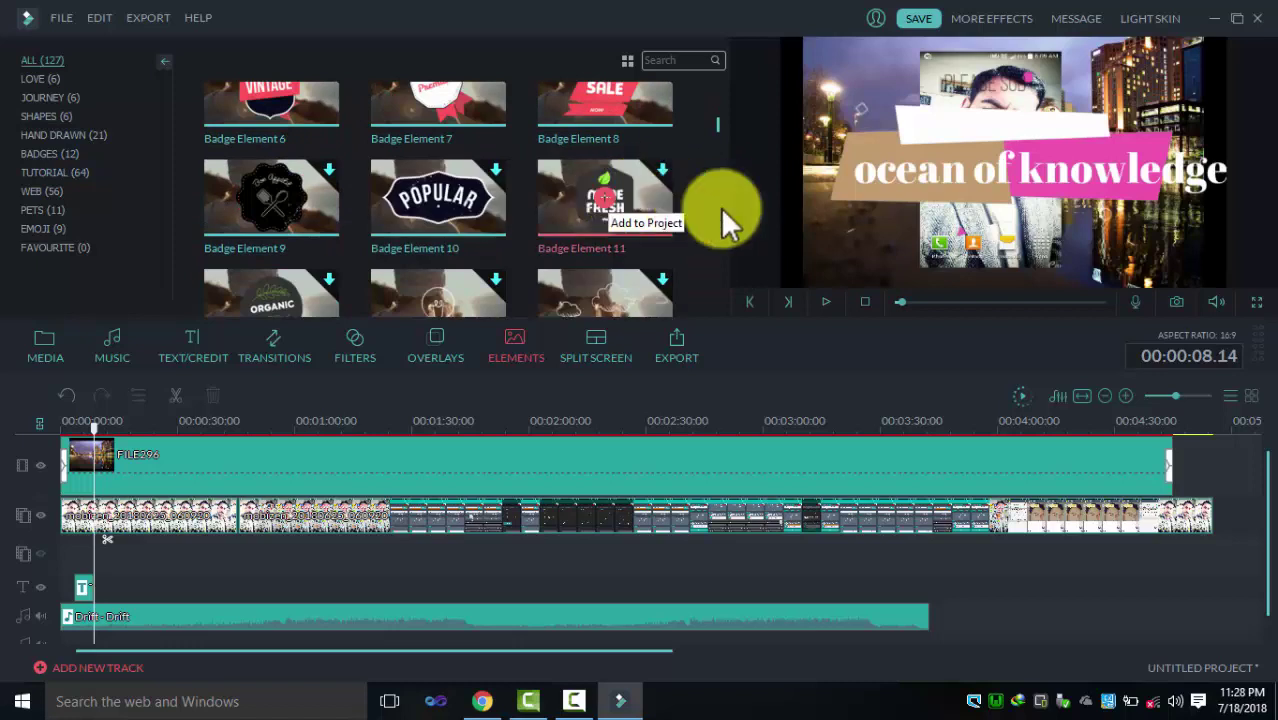
{"action": "left_click", "coordinate": [717, 189]}
{"action": "left_click", "coordinate": [717, 187]}
{"action": "left_click", "coordinate": [716, 187]}
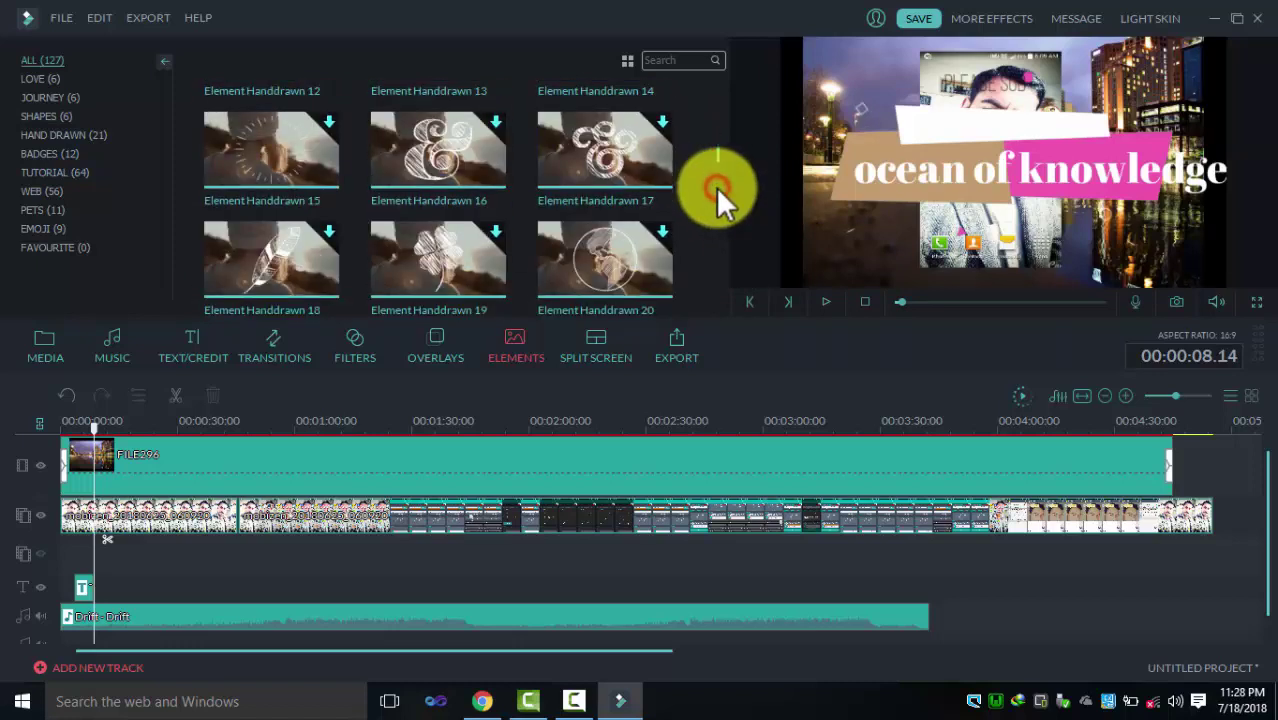
{"action": "left_click", "coordinate": [719, 152]}
{"action": "left_click_drag", "start_coordinate": [714, 172], "coordinate": [720, 73]}
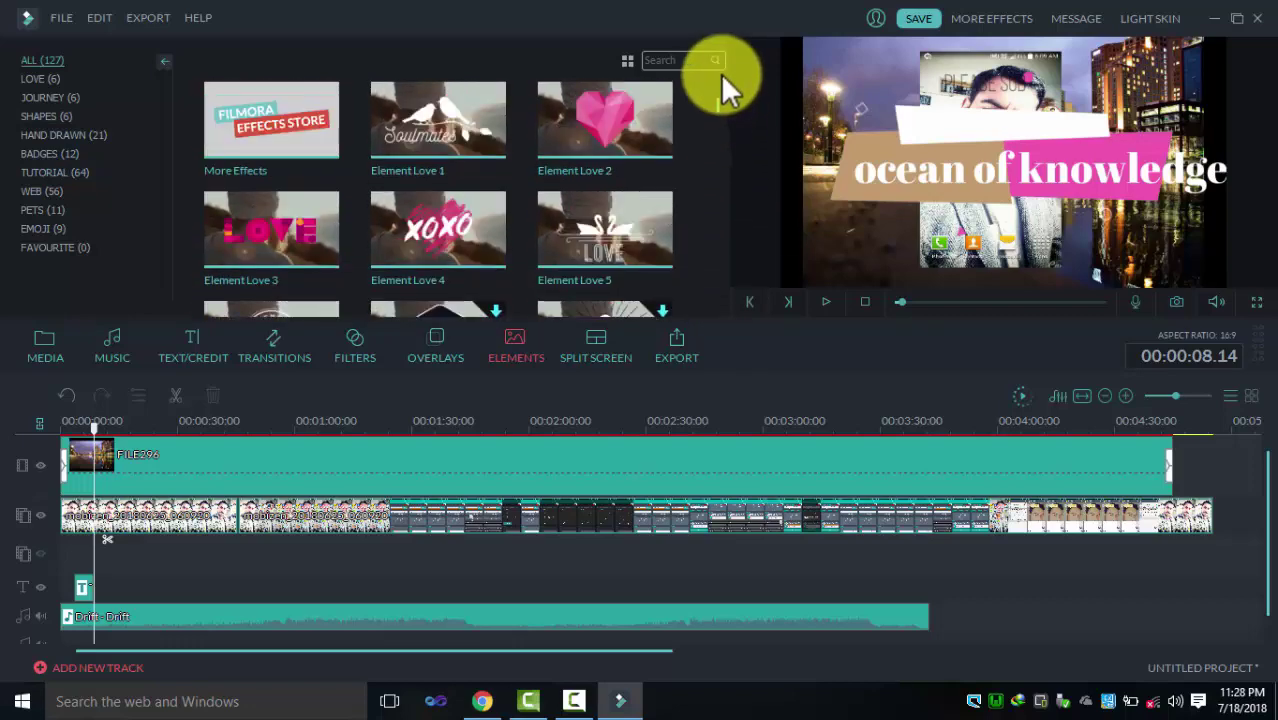
{"action": "left_click", "coordinate": [409, 143]}
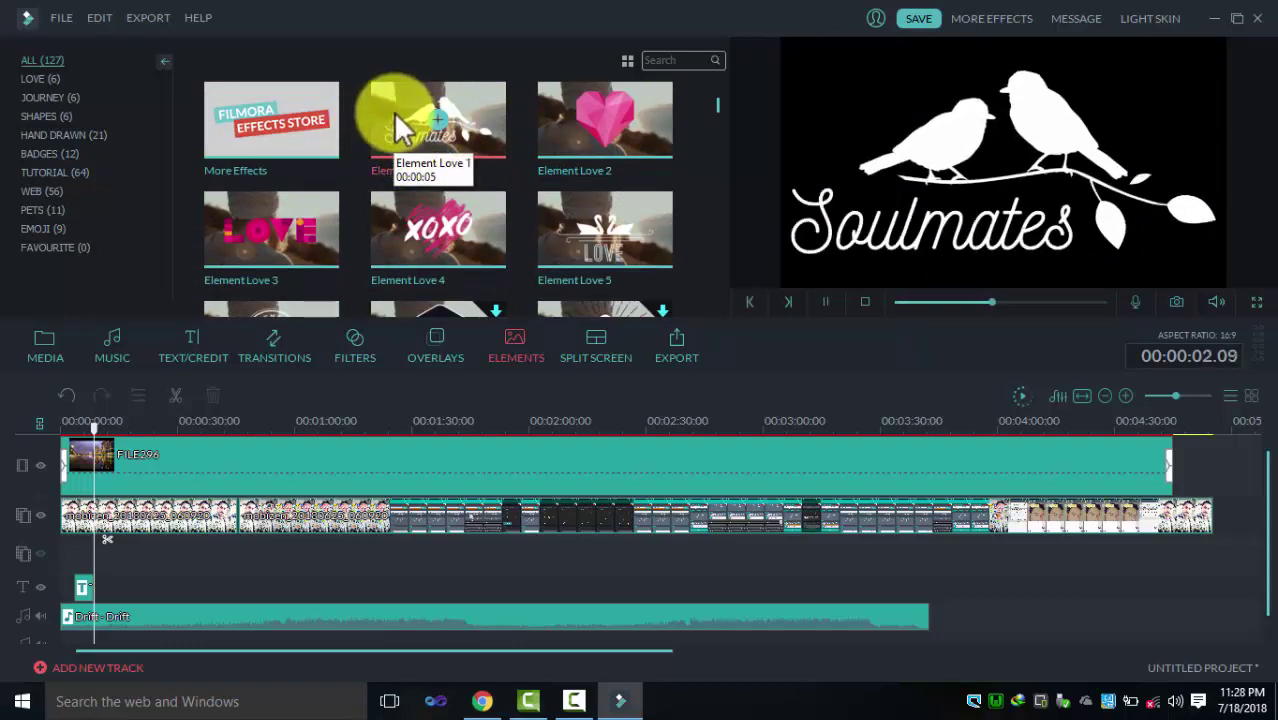
Add Element Love 1 to the free overlay track at about 11 seconds and play the video to check it.
{"action": "left_click_drag", "start_coordinate": [408, 120], "coordinate": [240, 545]}
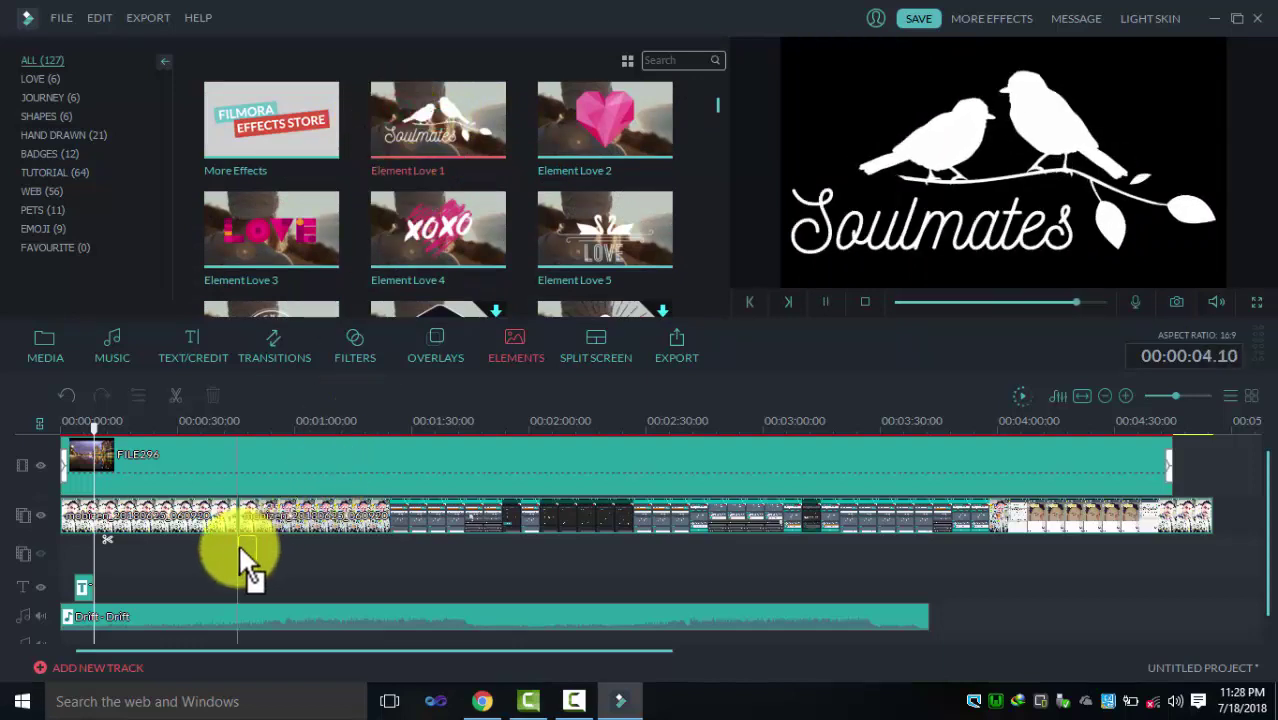
{"action": "left_click_drag", "start_coordinate": [175, 570], "coordinate": [102, 562]}
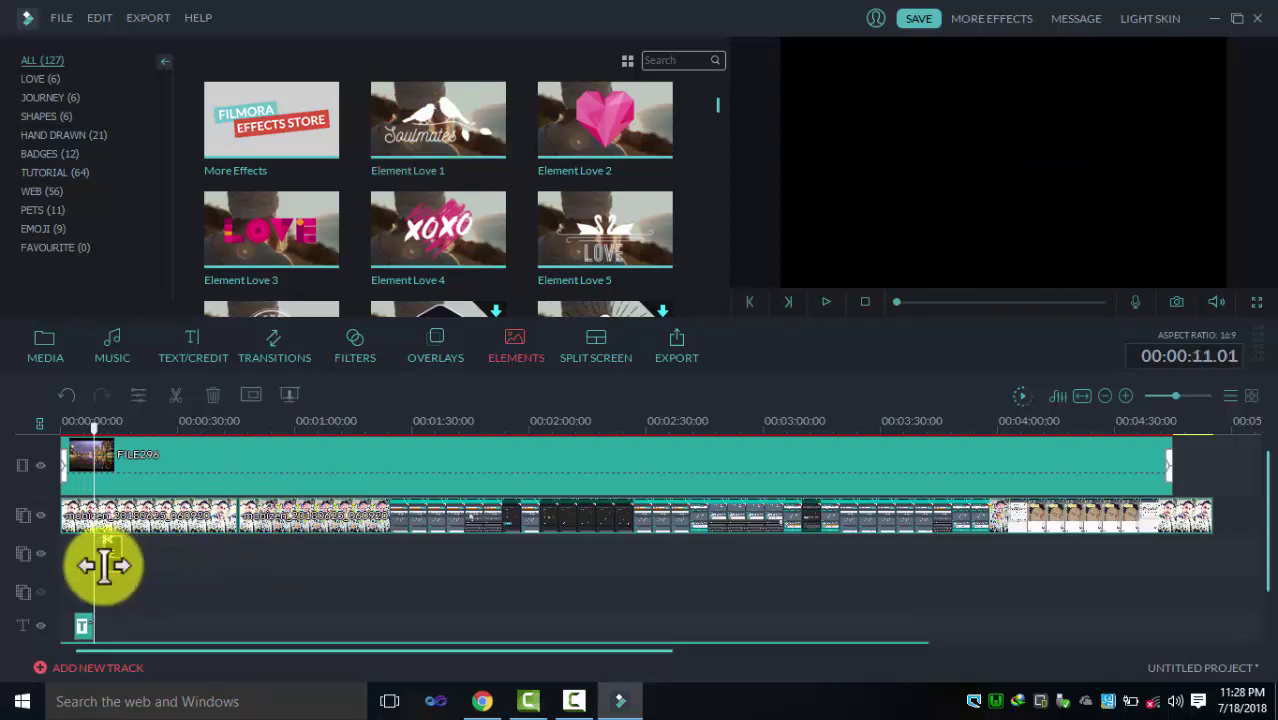
{"action": "left_click", "coordinate": [821, 297]}
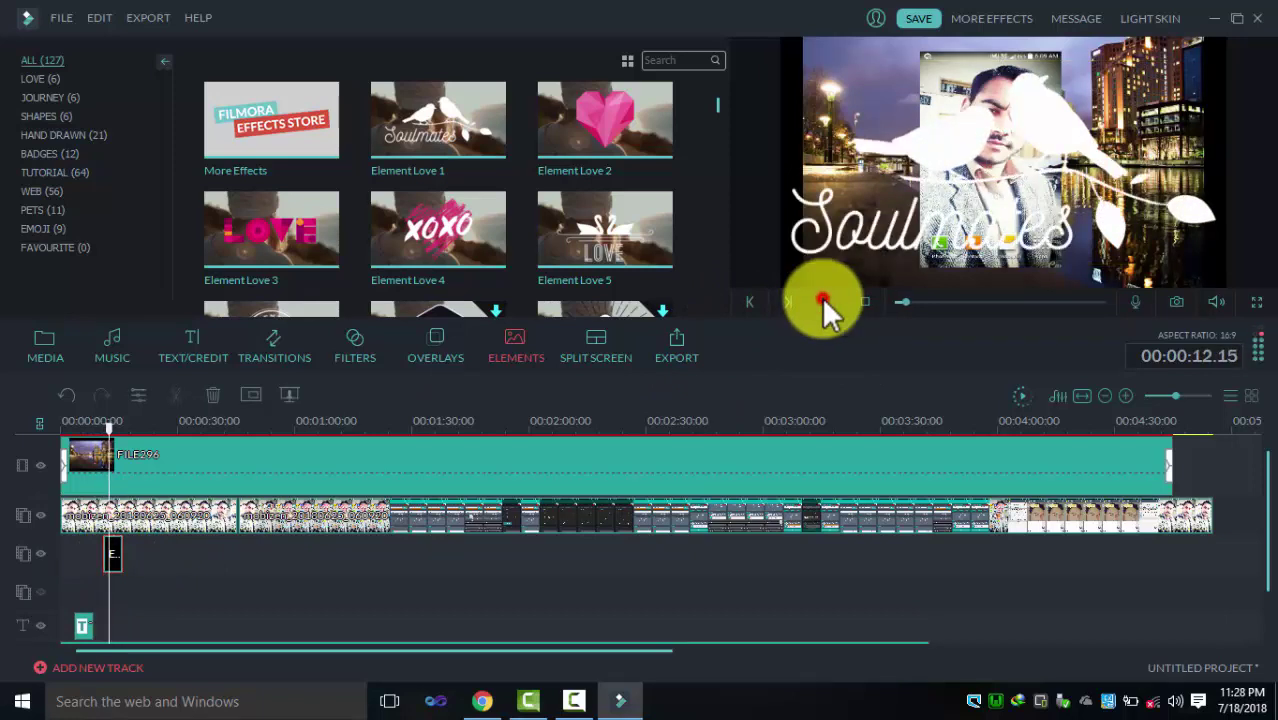
{"action": "left_click", "coordinate": [826, 302]}
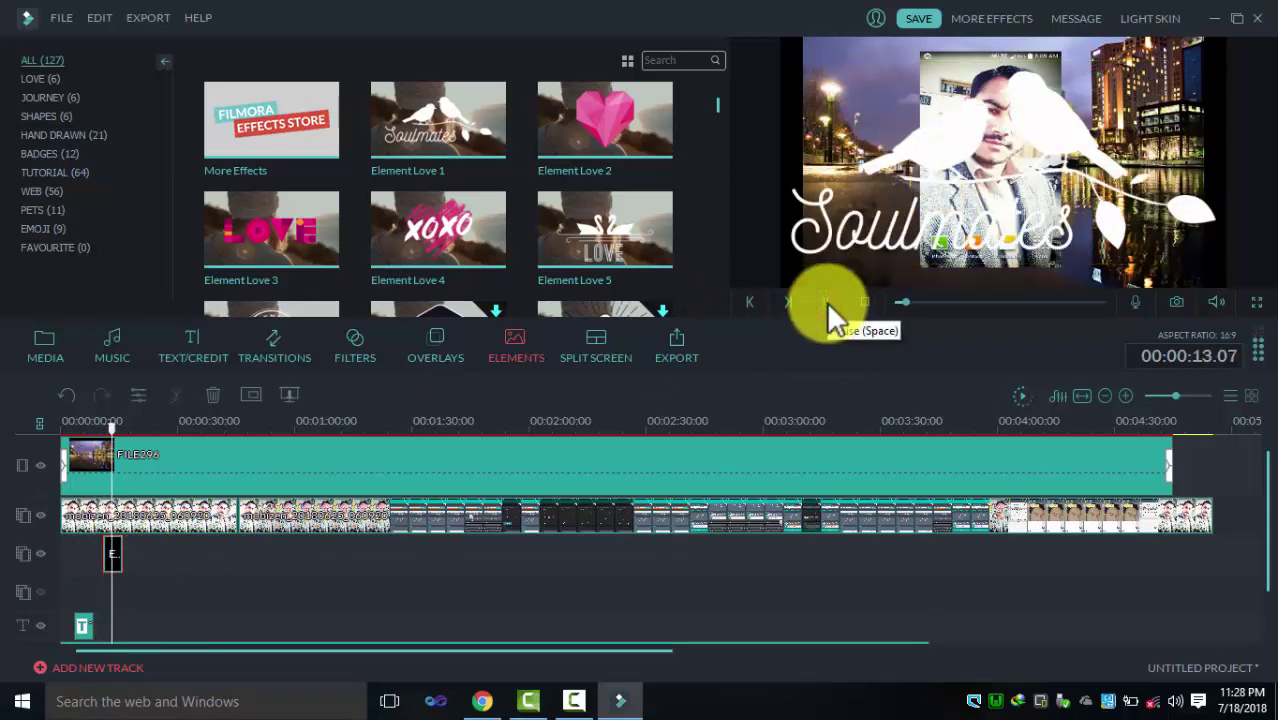
Reduce the height of the Soulmates element and position it across the lower half of the video frame.
{"action": "left_click", "coordinate": [922, 152]}
{"action": "left_click_drag", "start_coordinate": [990, 62], "coordinate": [1001, 171]}
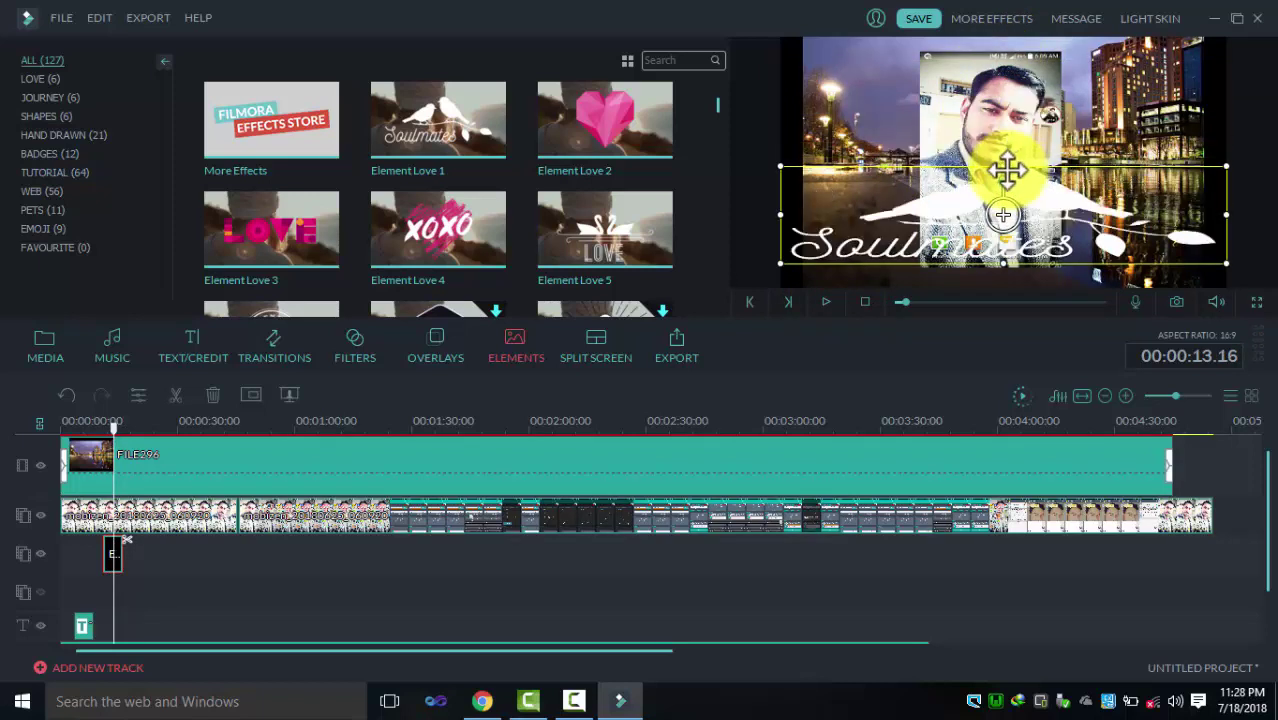
{"action": "left_click_drag", "start_coordinate": [1004, 262], "coordinate": [998, 286]}
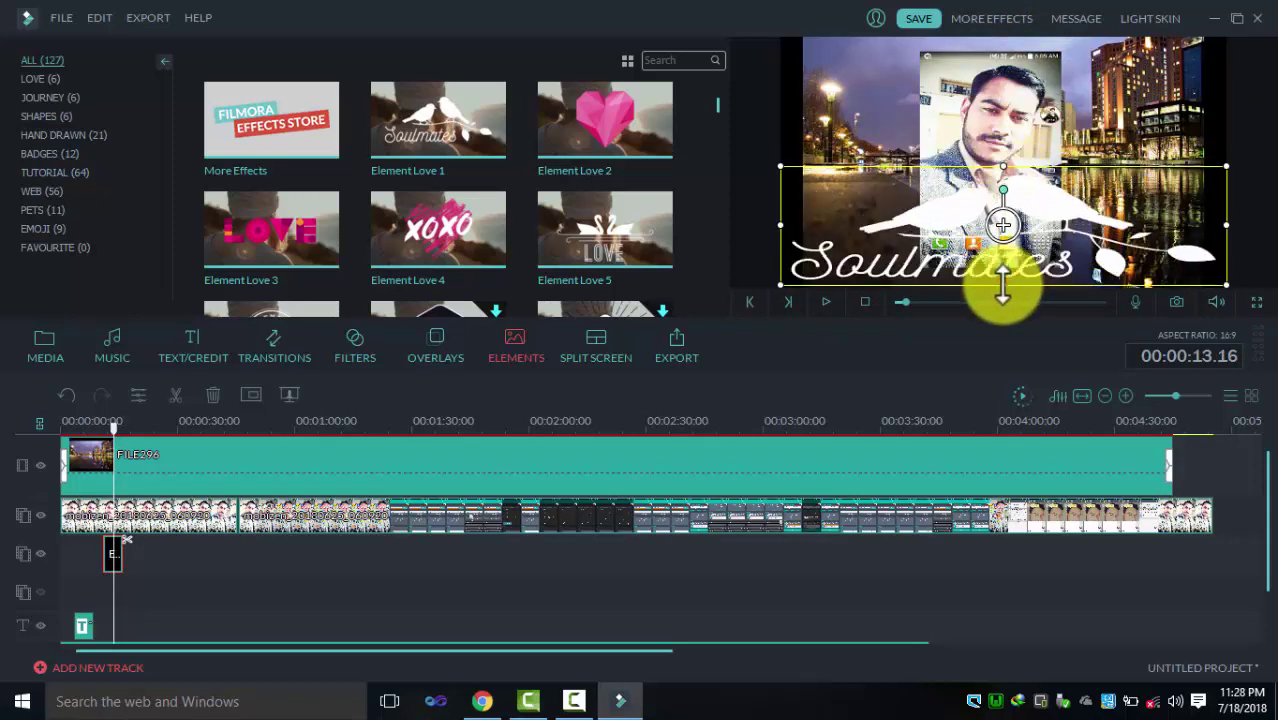
{"action": "left_click_drag", "start_coordinate": [941, 186], "coordinate": [941, 152]}
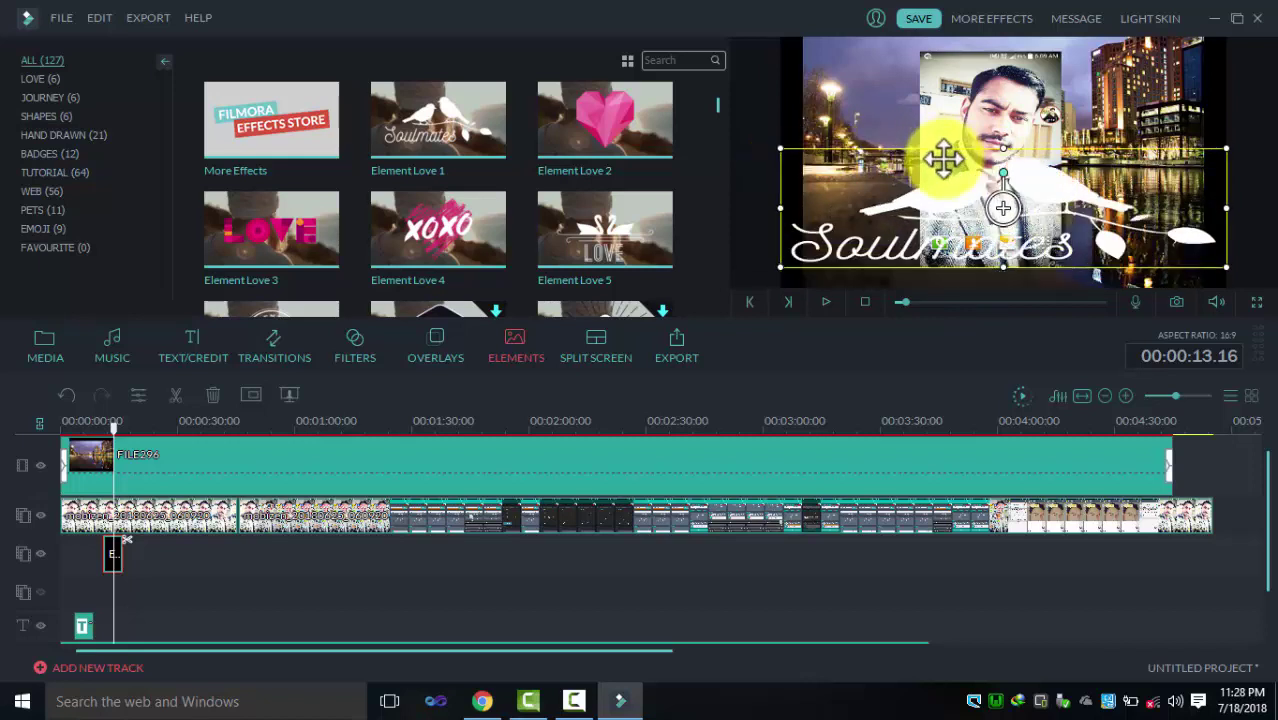
{"action": "left_click", "coordinate": [960, 143]}
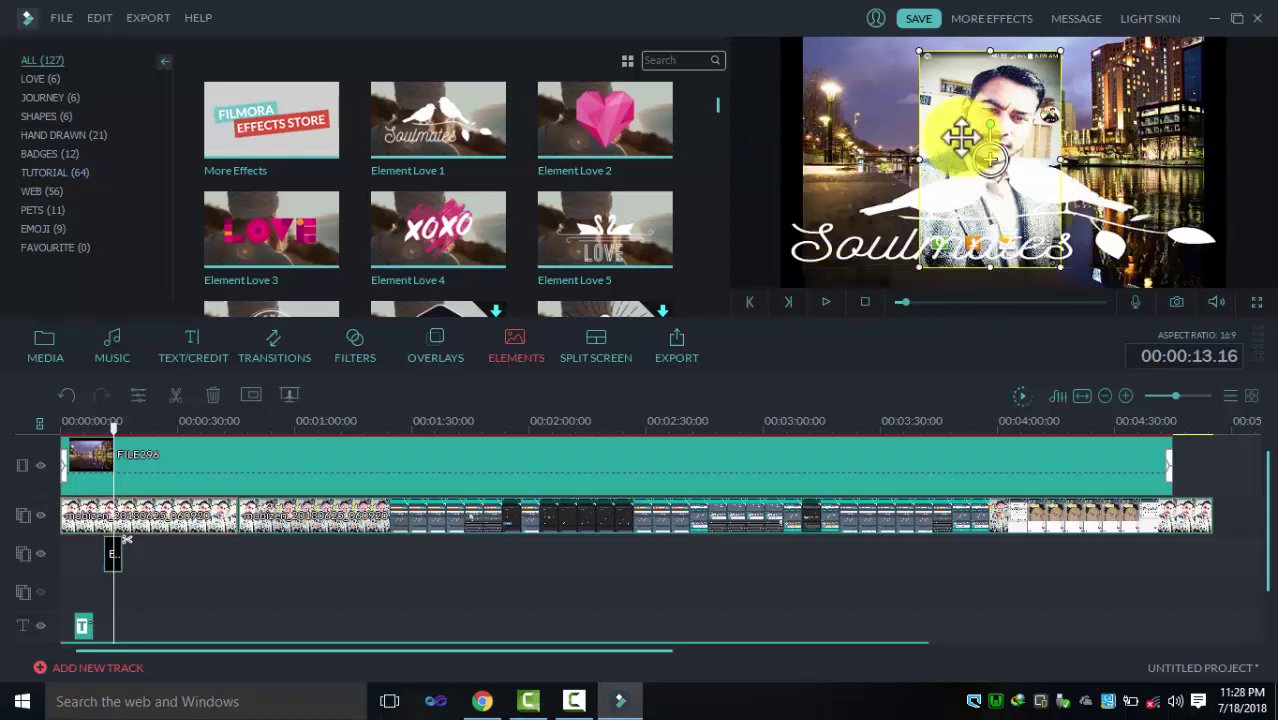
{"action": "left_click", "coordinate": [915, 205]}
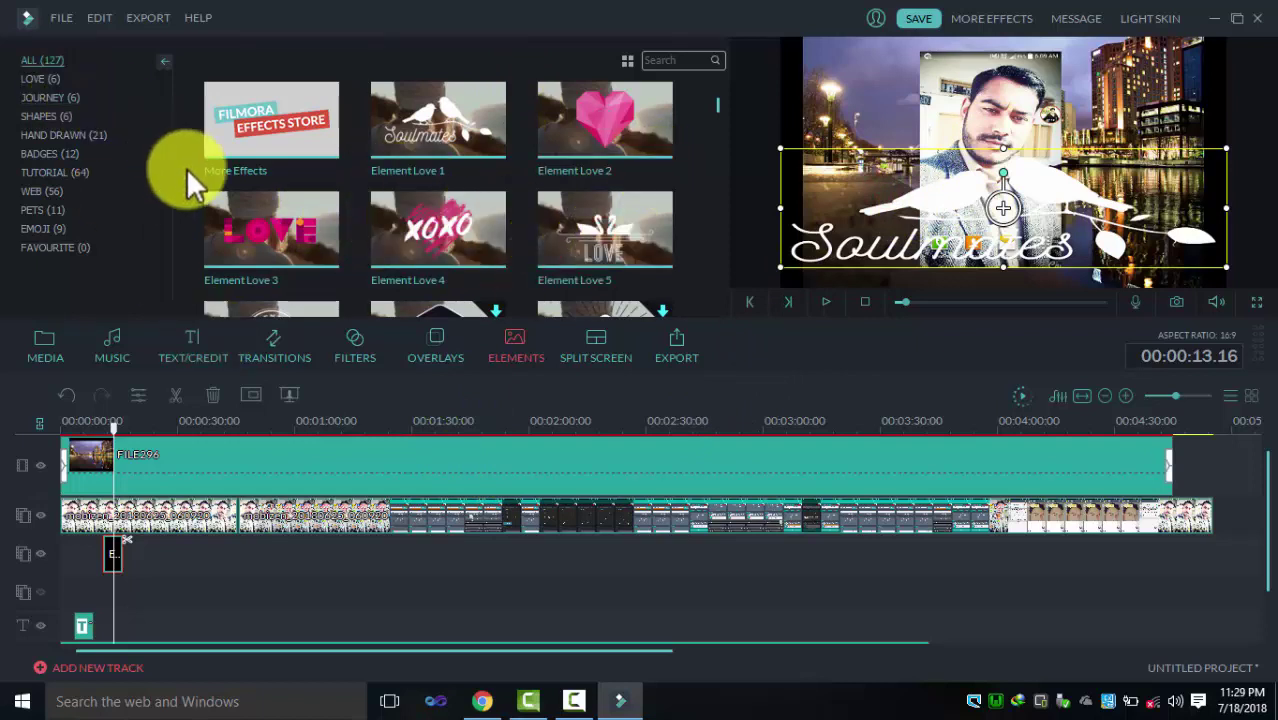
Preview Element Love 2, and with the split screen library open play the timeline past the end of the Soulmates element.
{"action": "left_click", "coordinate": [561, 162]}
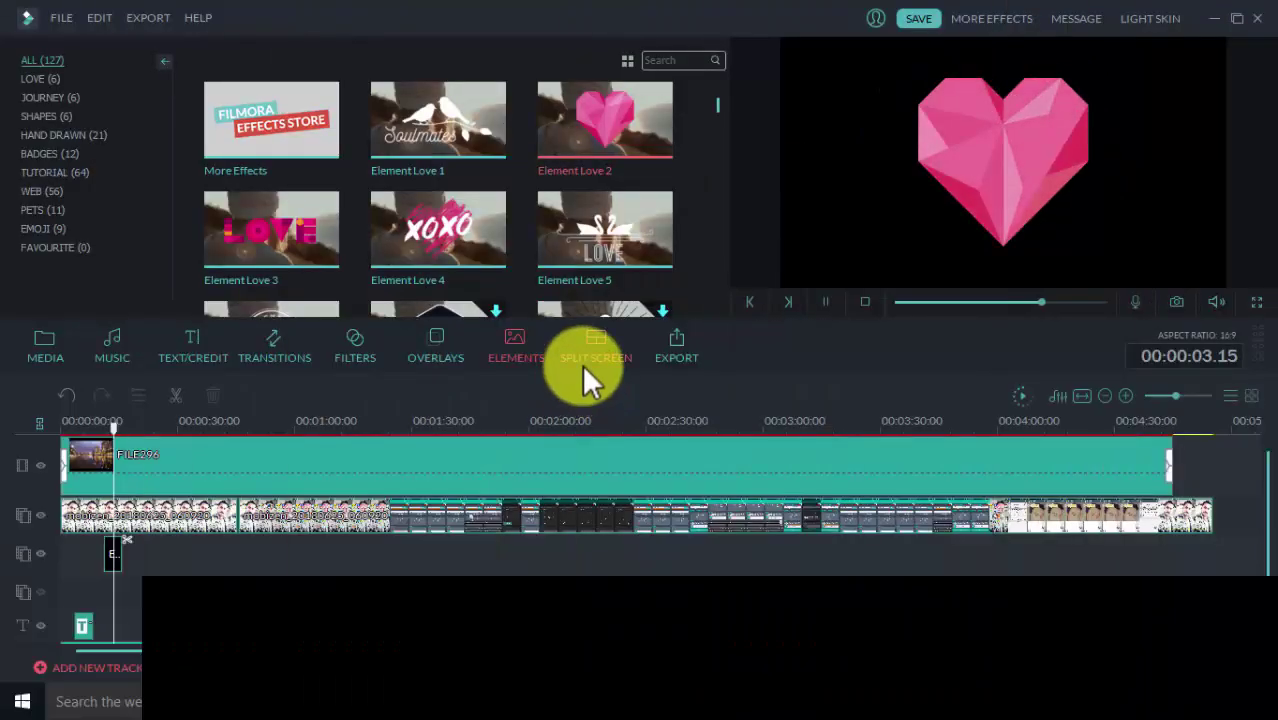
{"action": "left_click", "coordinate": [584, 362]}
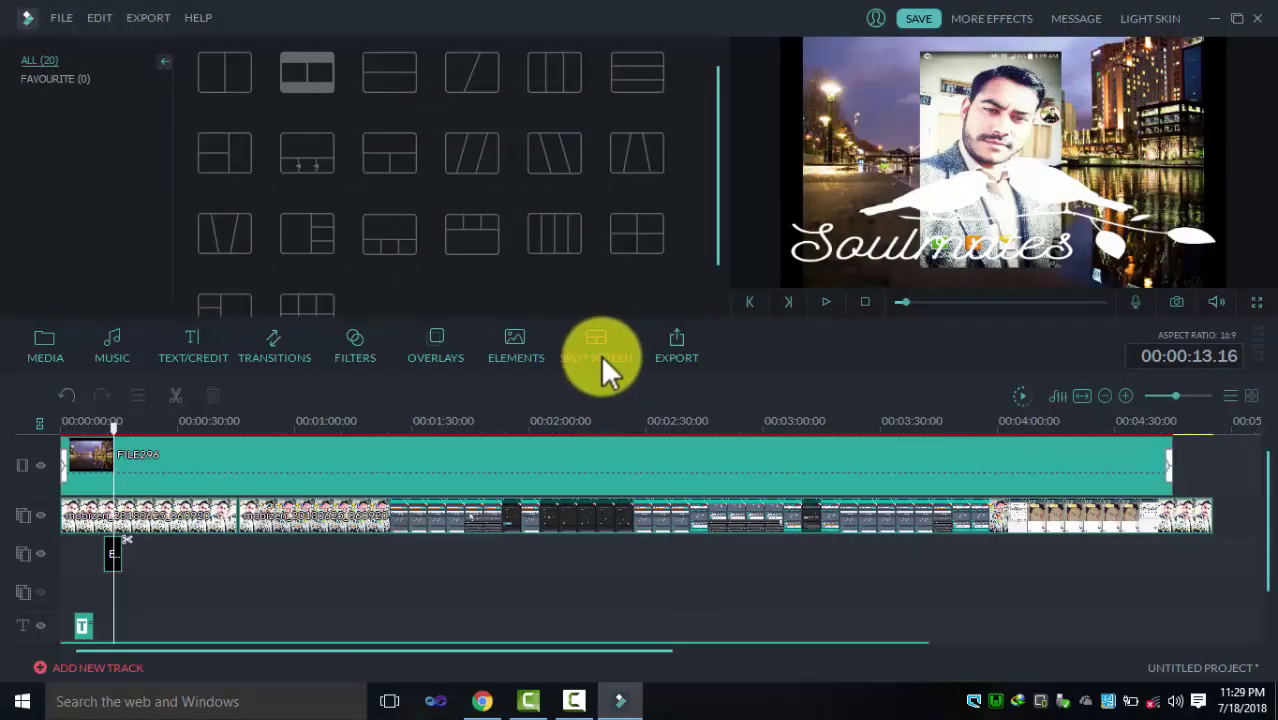
{"action": "left_click", "coordinate": [819, 300]}
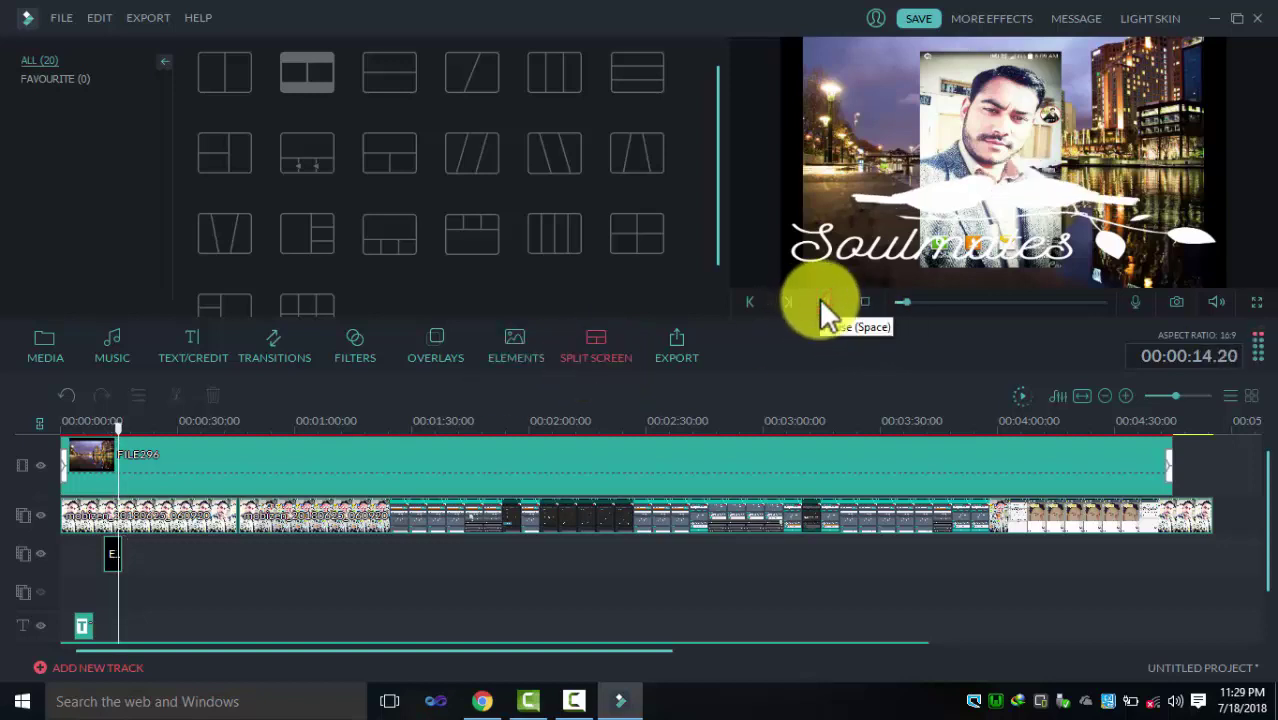
{"action": "left_click", "coordinate": [819, 300]}
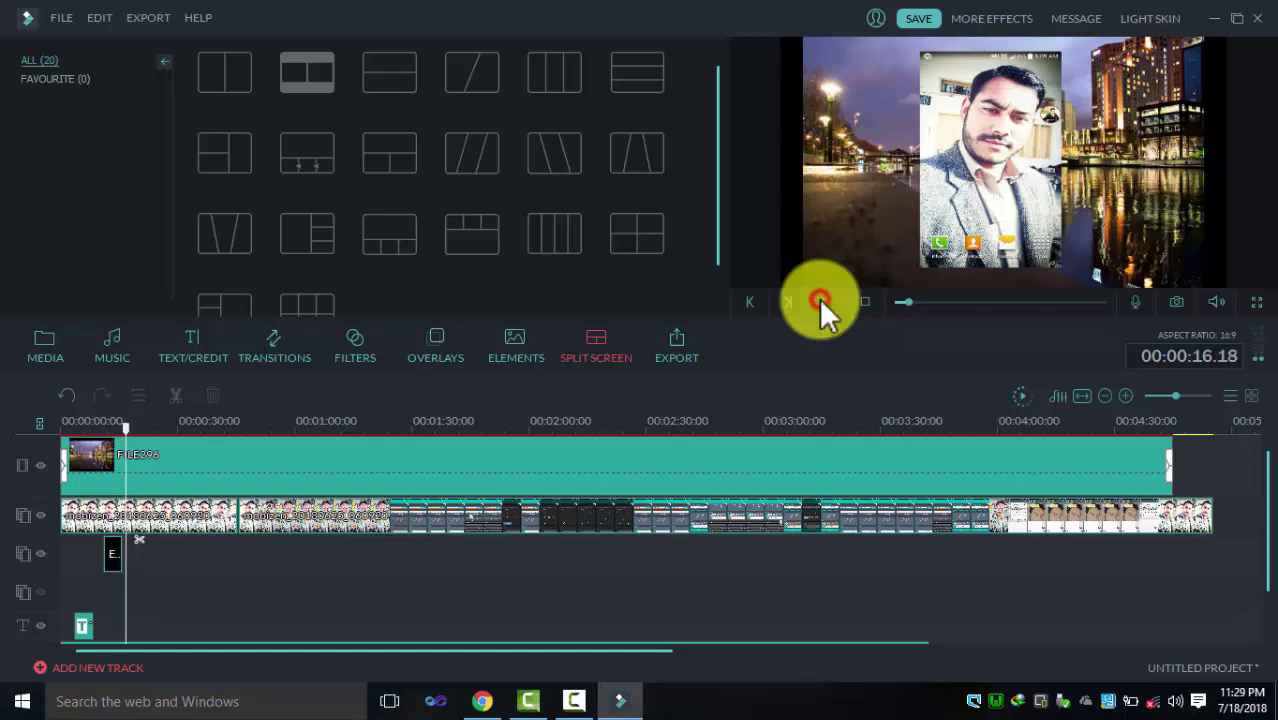
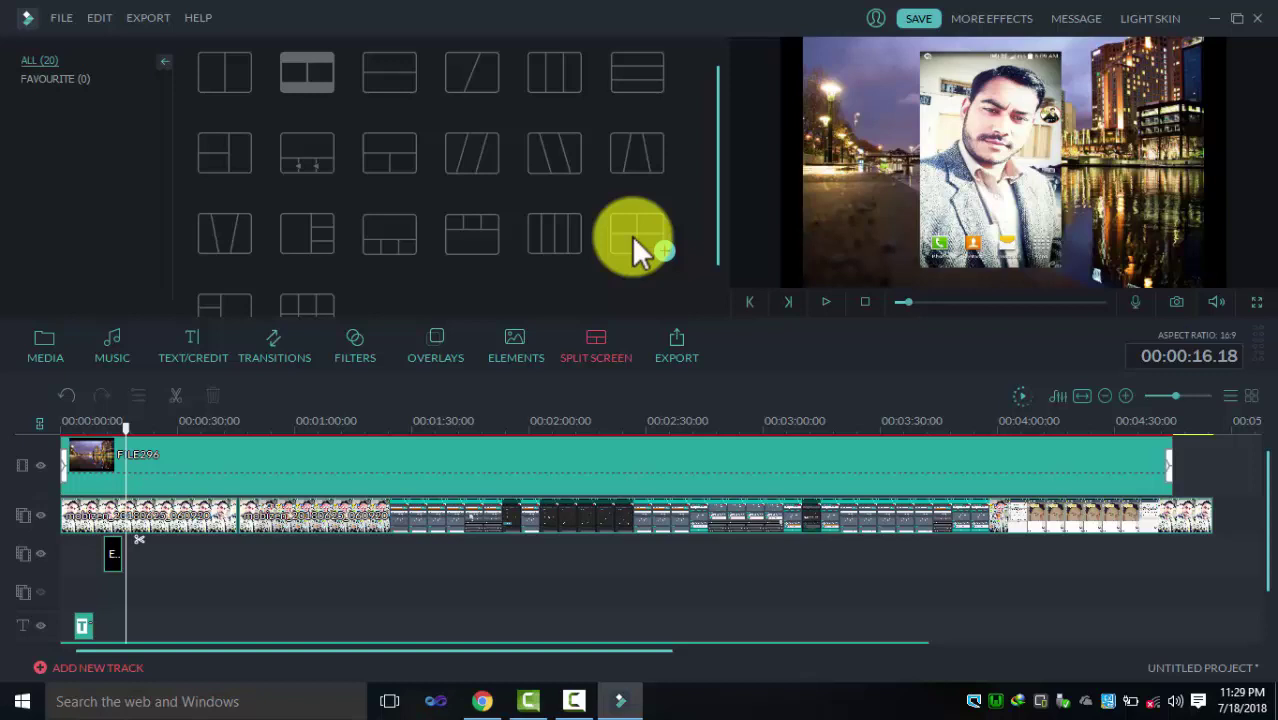
Preview several four-part split screen layouts, ending with the one that has three small frames above a large one.
{"action": "left_click", "coordinate": [625, 237]}
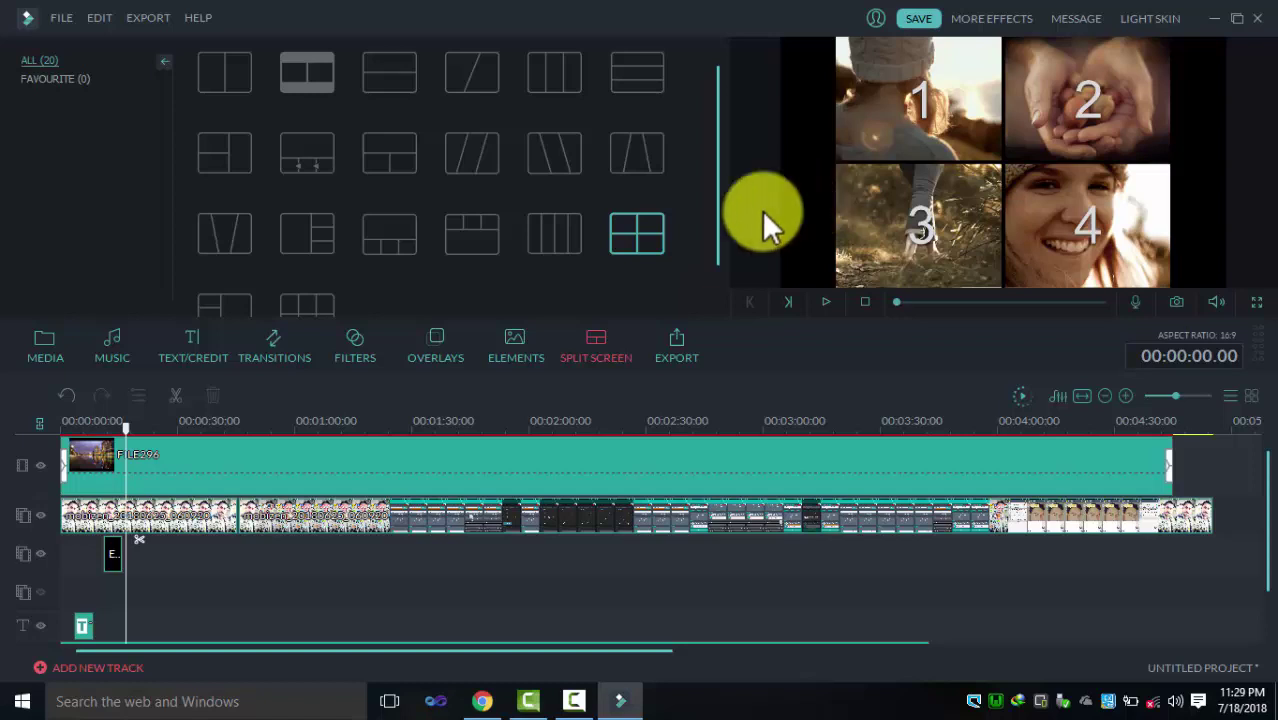
{"action": "left_click", "coordinate": [462, 245]}
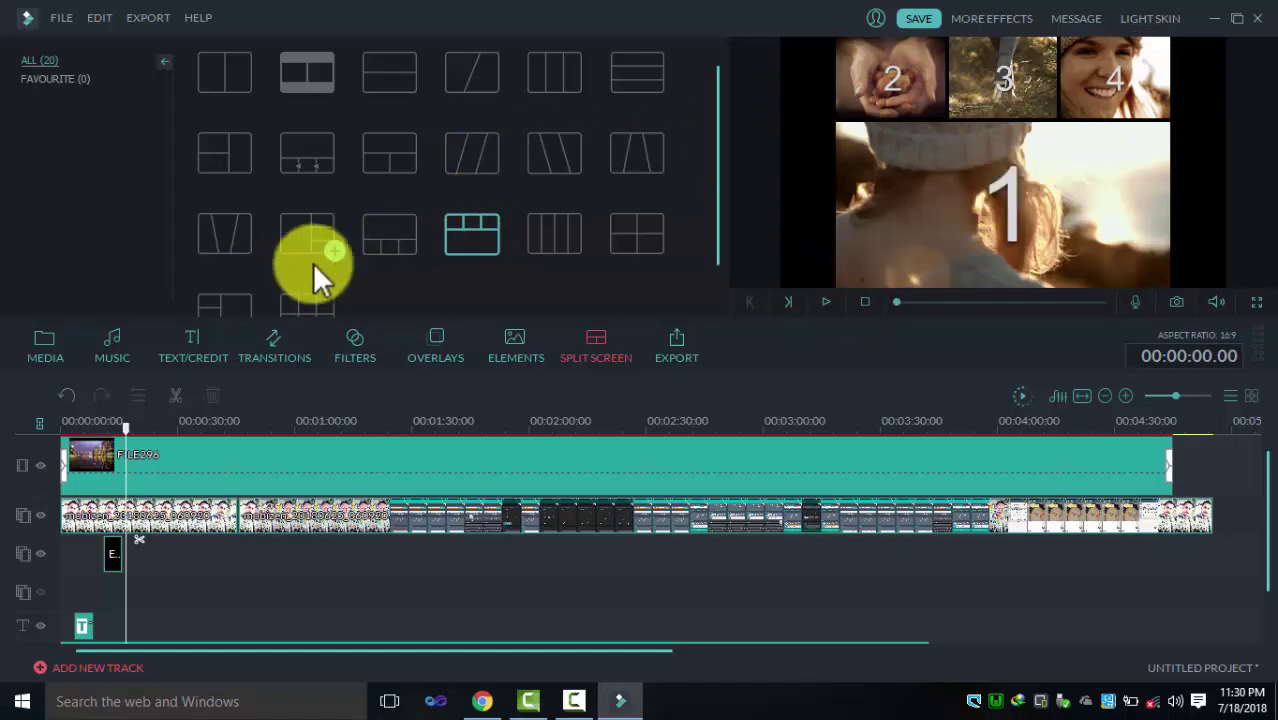
{"action": "left_click", "coordinate": [286, 240]}
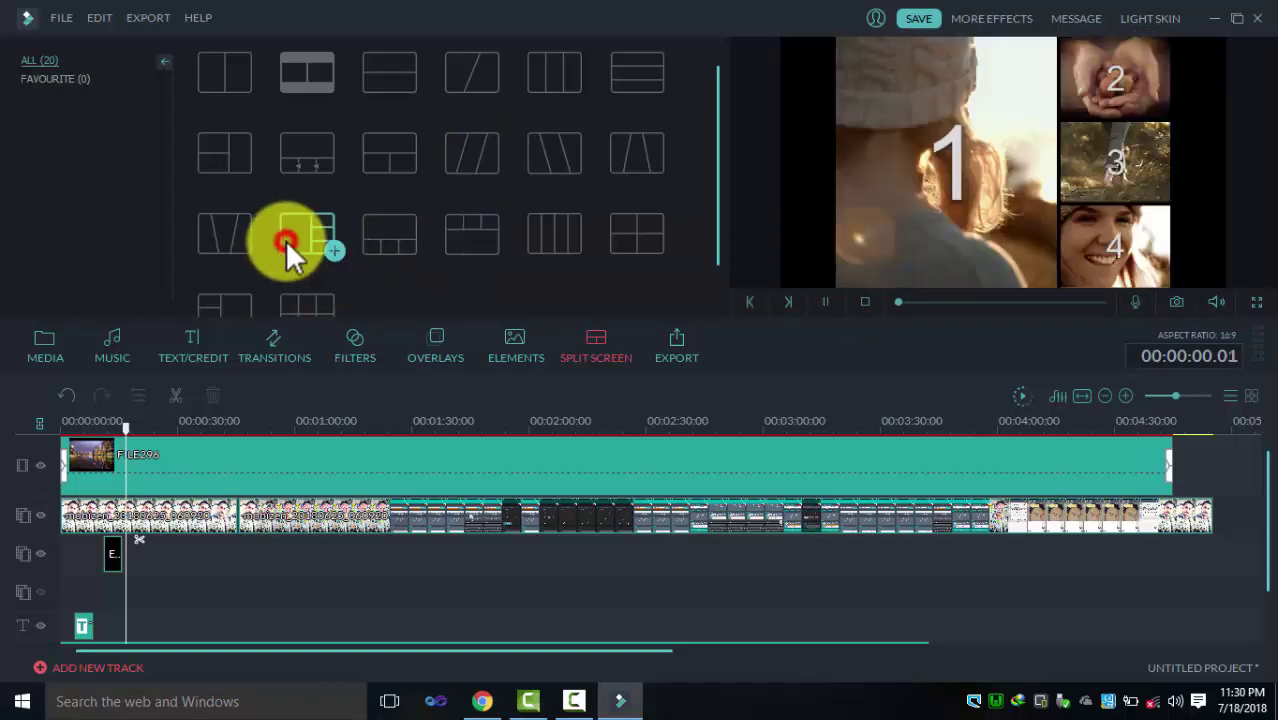
{"action": "left_click", "coordinate": [389, 235]}
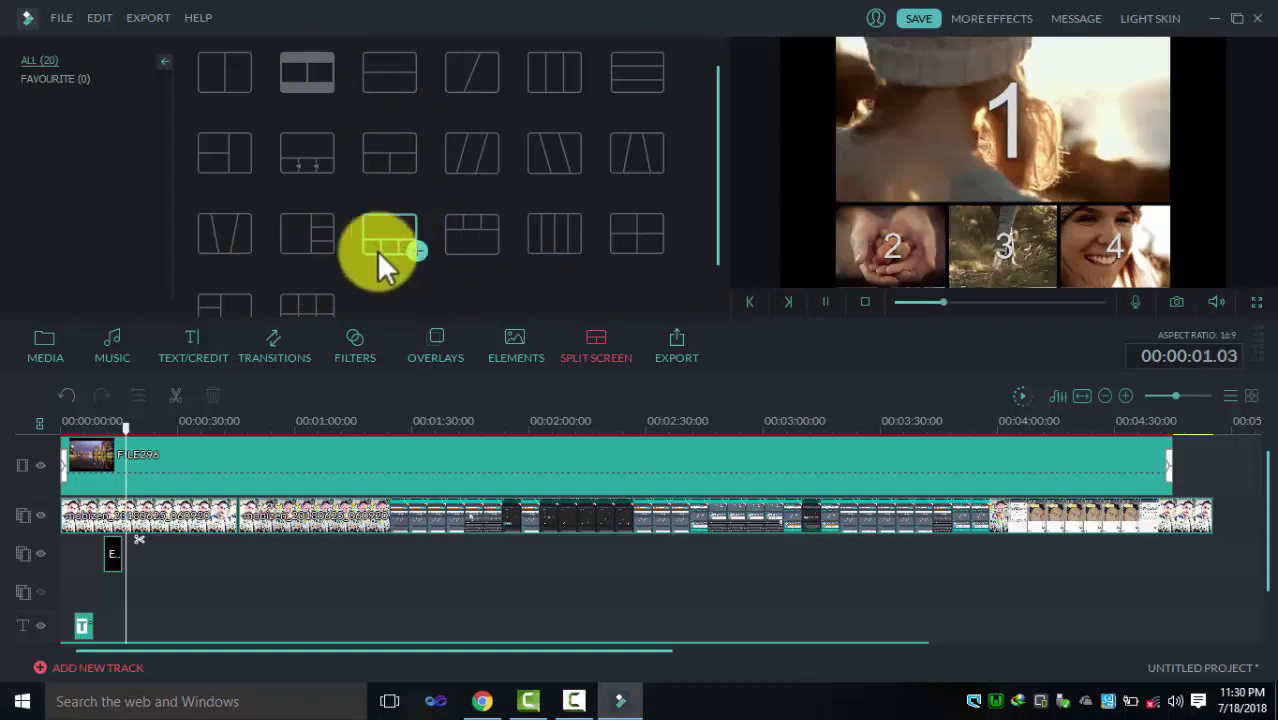
{"action": "left_click", "coordinate": [466, 230]}
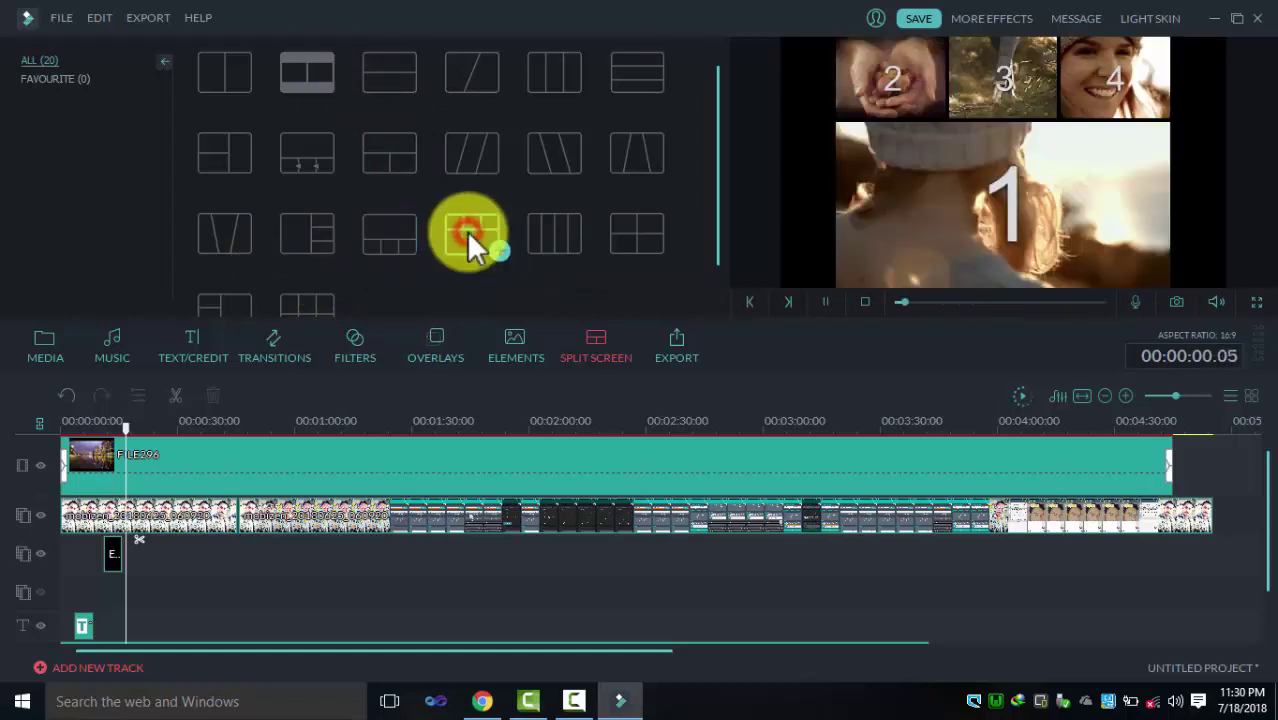
Add the split screen layout with three small frames above a large one to the main track and play it.
{"action": "left_click_drag", "start_coordinate": [462, 231], "coordinate": [150, 552]}
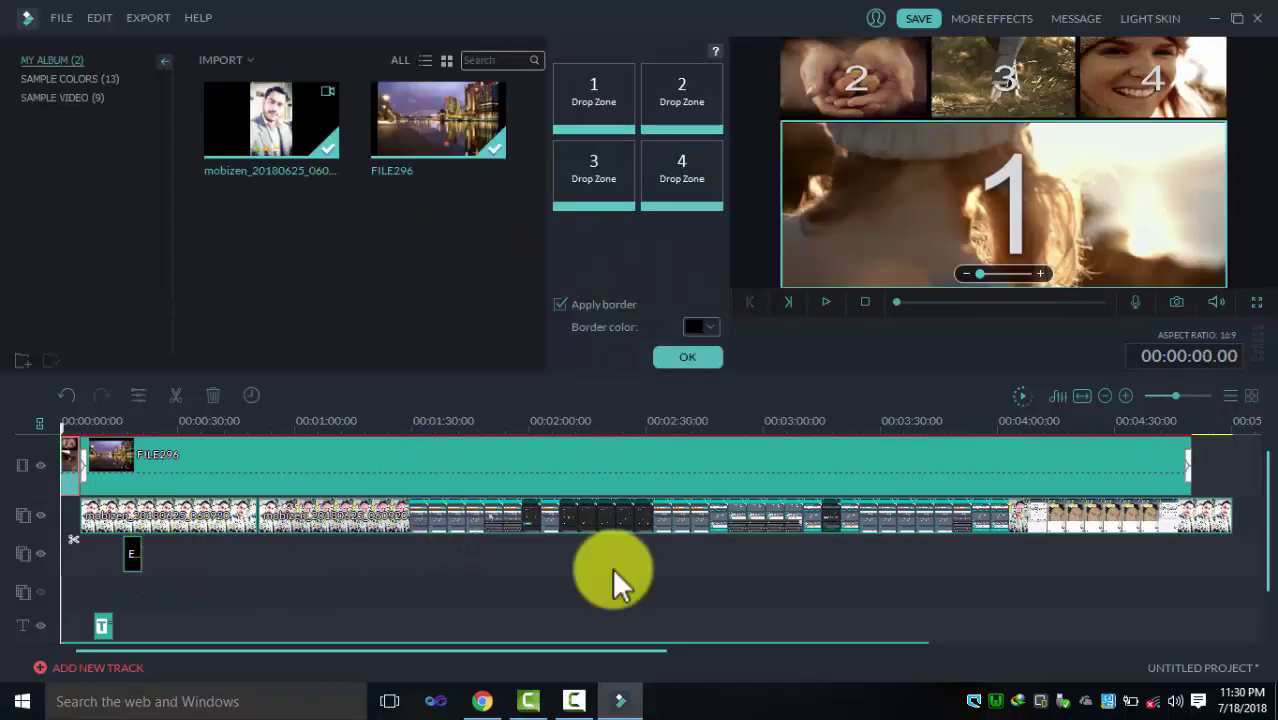
{"action": "left_click", "coordinate": [816, 301]}
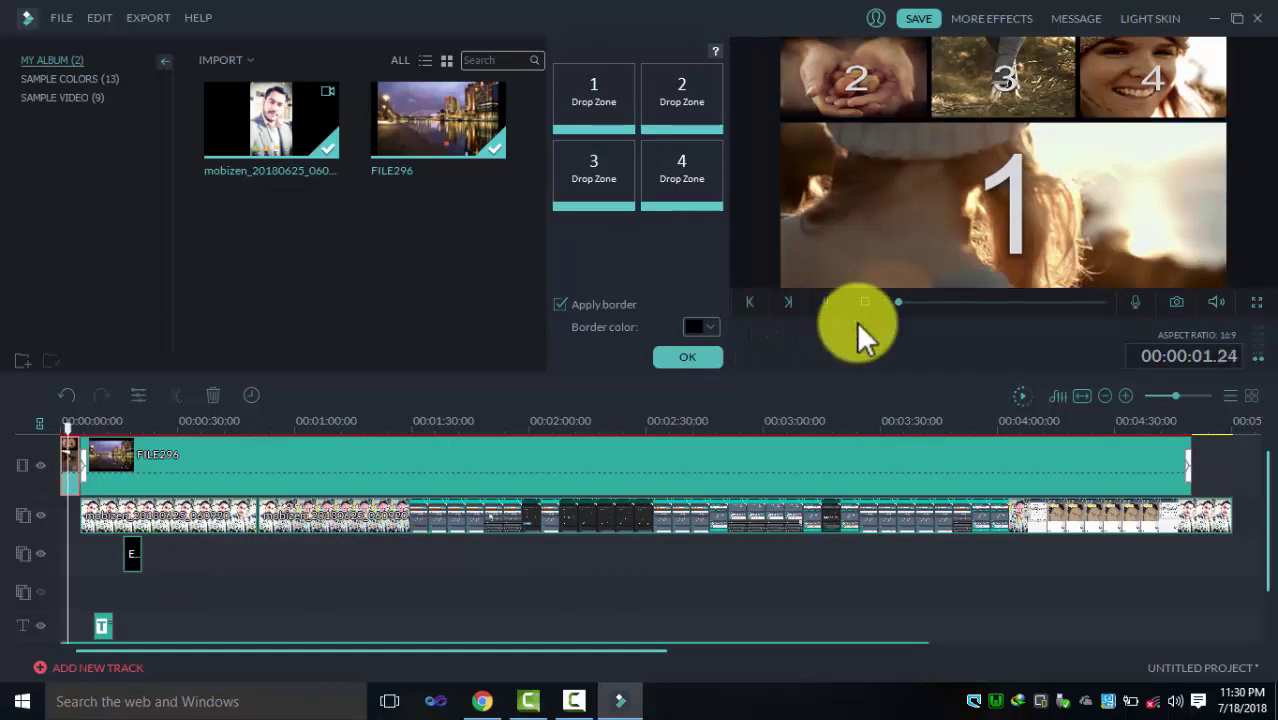
{"action": "left_click", "coordinate": [829, 302]}
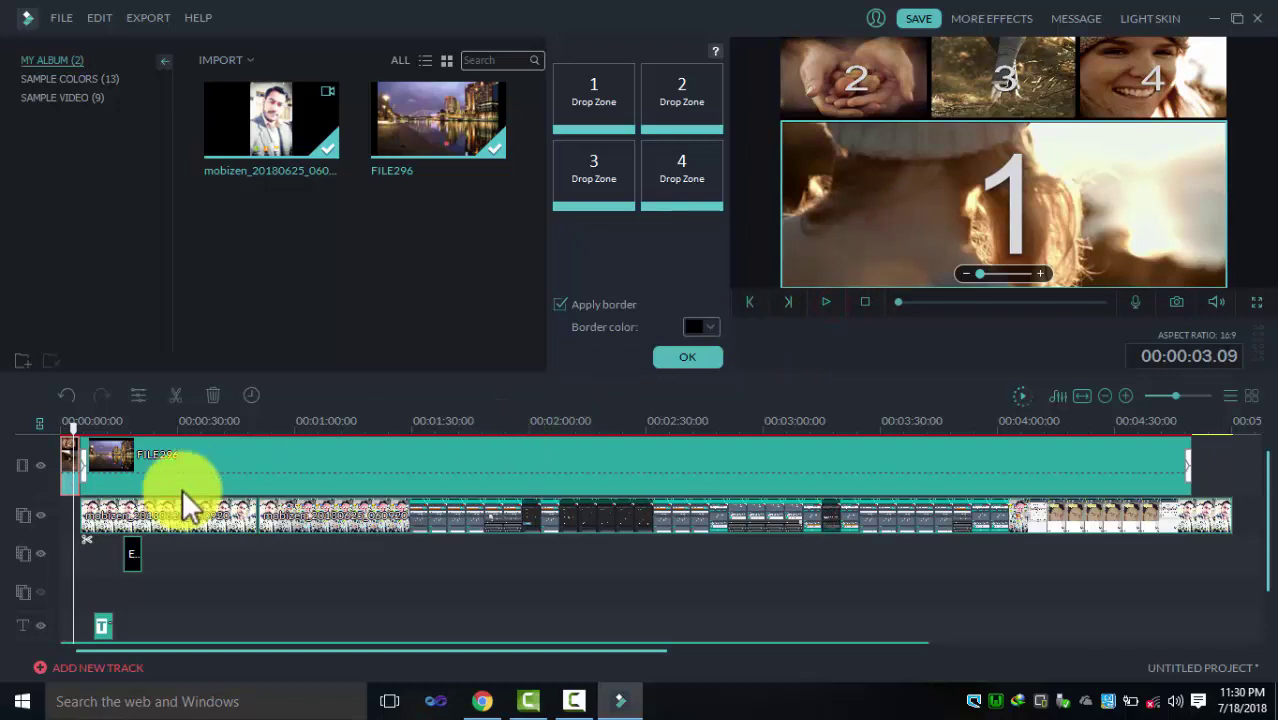
Return the playhead to the timeline's start and delete the split screen clip from the main track.
{"action": "left_click_drag", "start_coordinate": [70, 428], "coordinate": [34, 448]}
{"action": "right_click", "coordinate": [64, 454]}
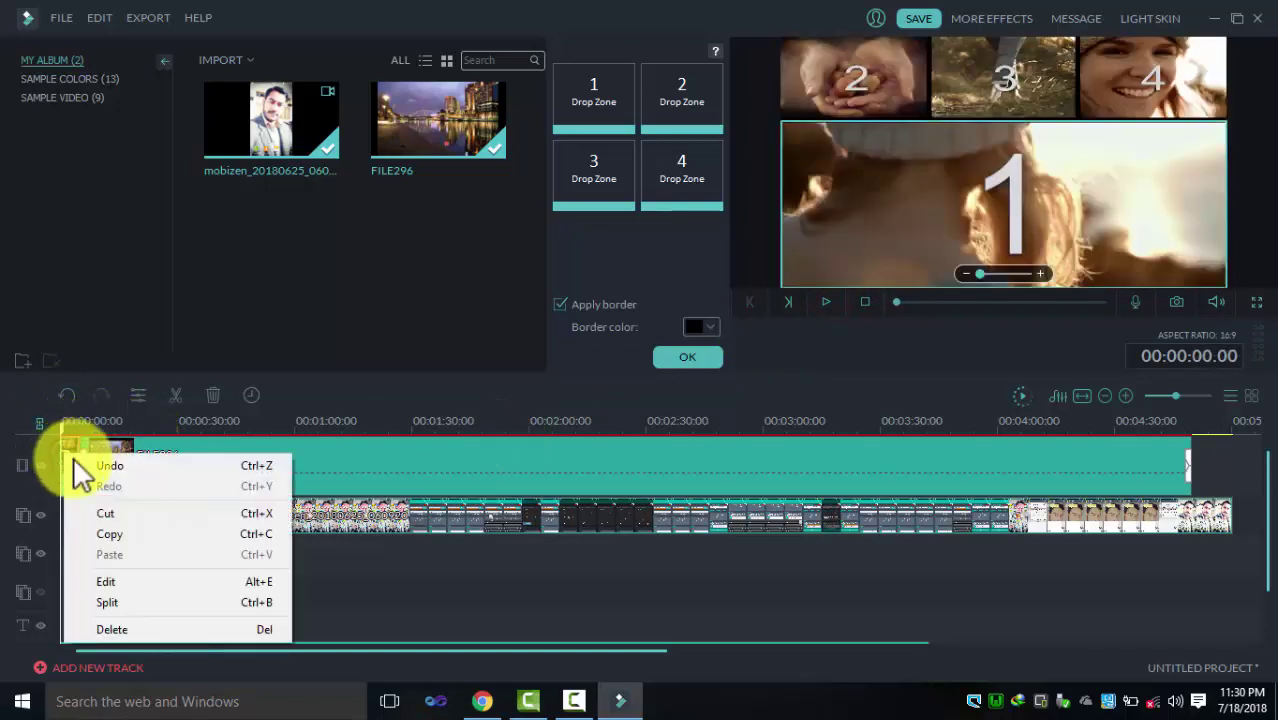
{"action": "left_click", "coordinate": [135, 624]}
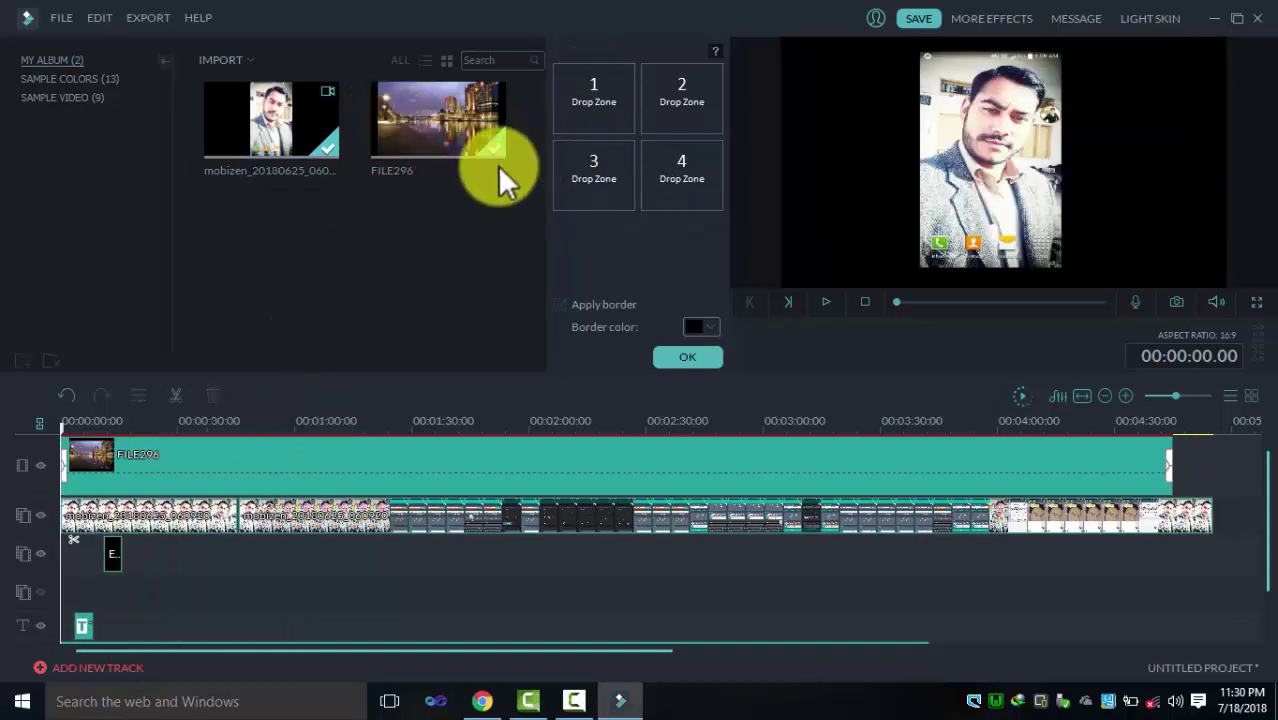
Try to place the mobizen phone video in drop zone 1 and close the split screen settings.
{"action": "left_click", "coordinate": [596, 106]}
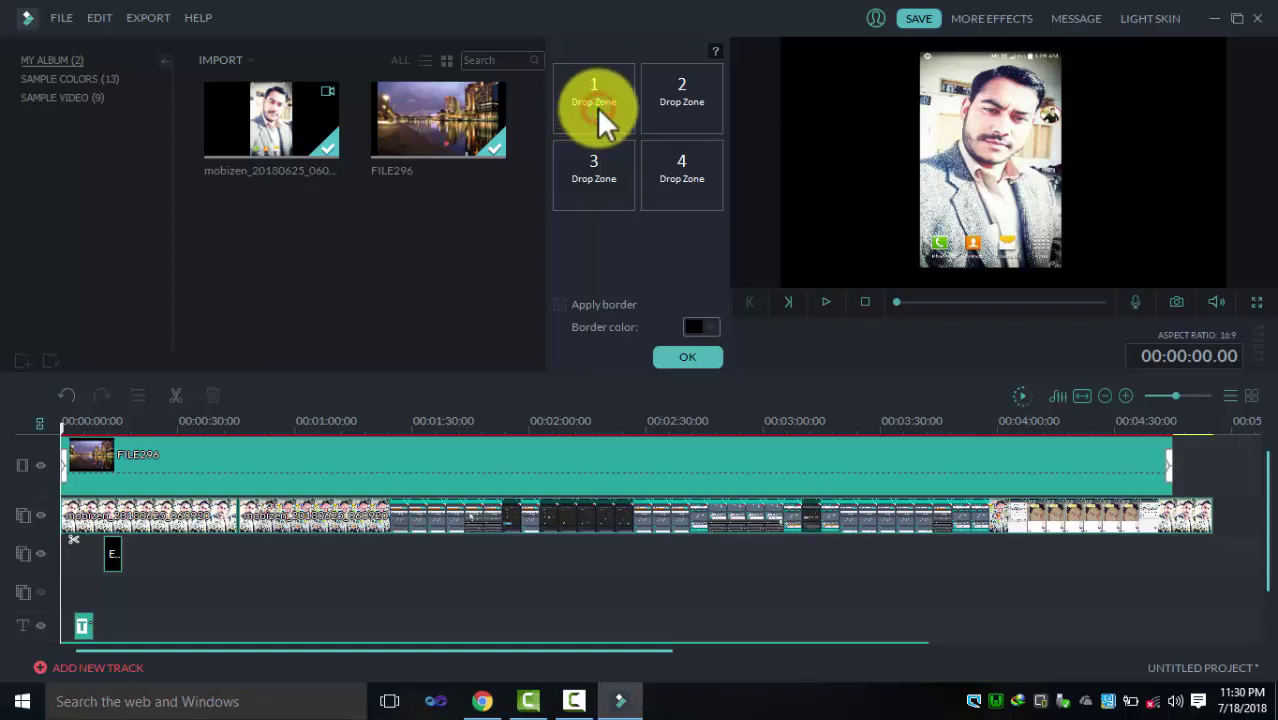
{"action": "left_click", "coordinate": [676, 72]}
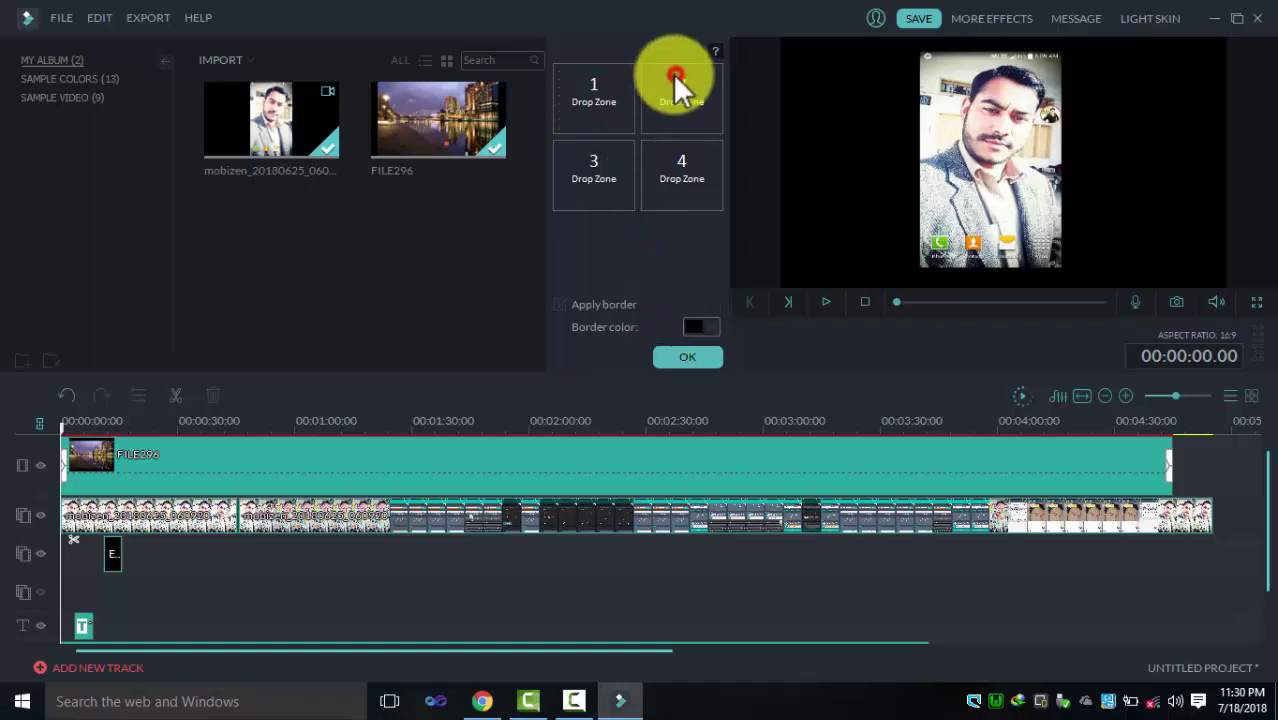
{"action": "left_click", "coordinate": [586, 185]}
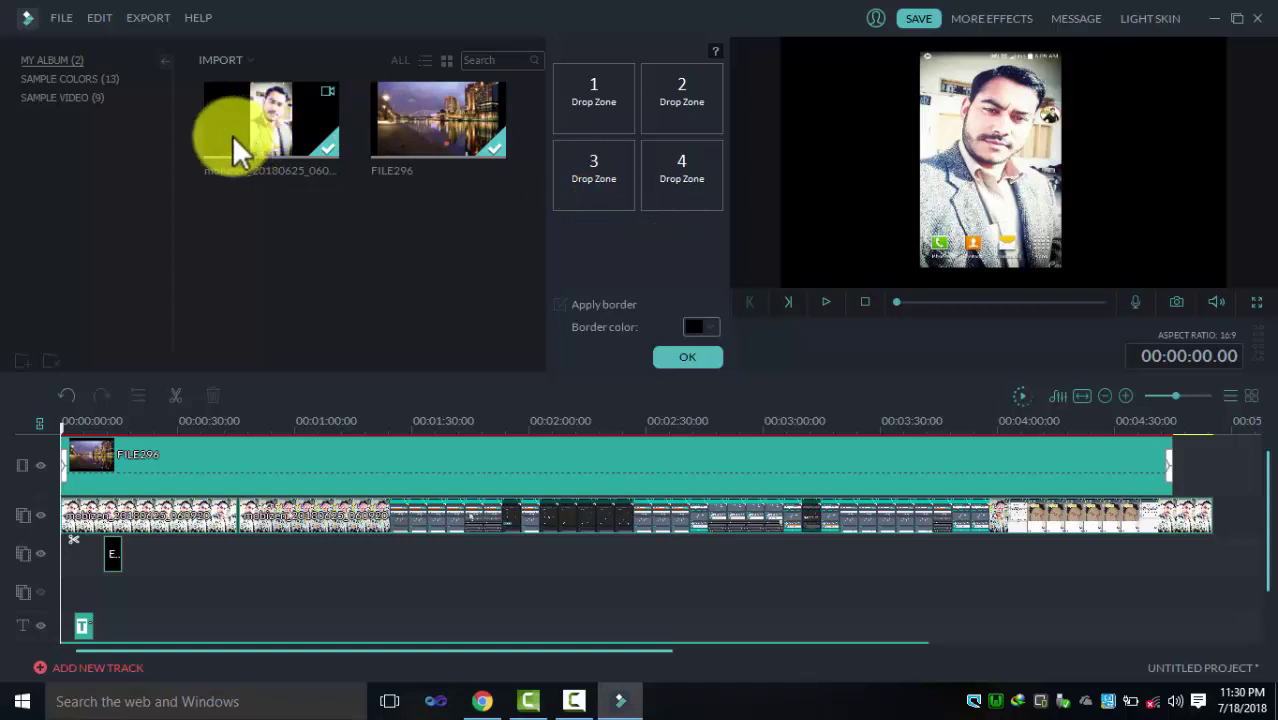
{"action": "left_click", "coordinate": [304, 131]}
{"action": "left_click_drag", "start_coordinate": [304, 131], "coordinate": [579, 88]}
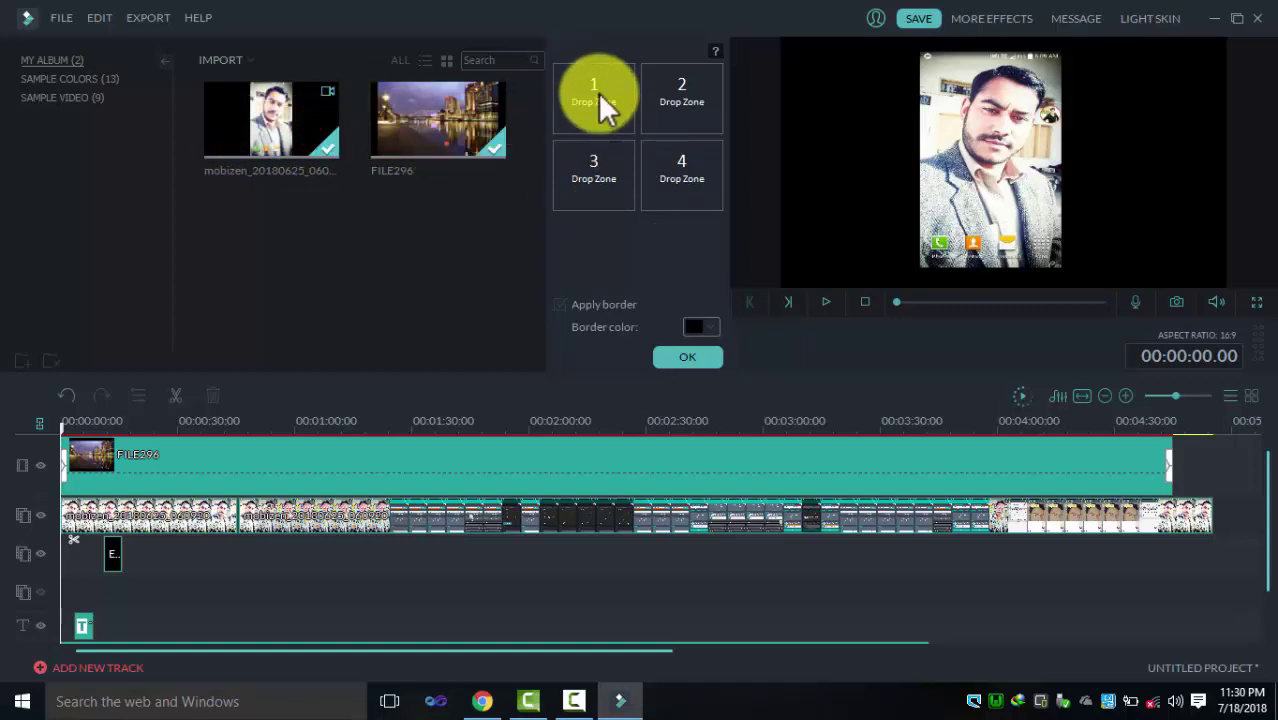
{"action": "left_click", "coordinate": [597, 93]}
{"action": "left_click", "coordinate": [665, 105]}
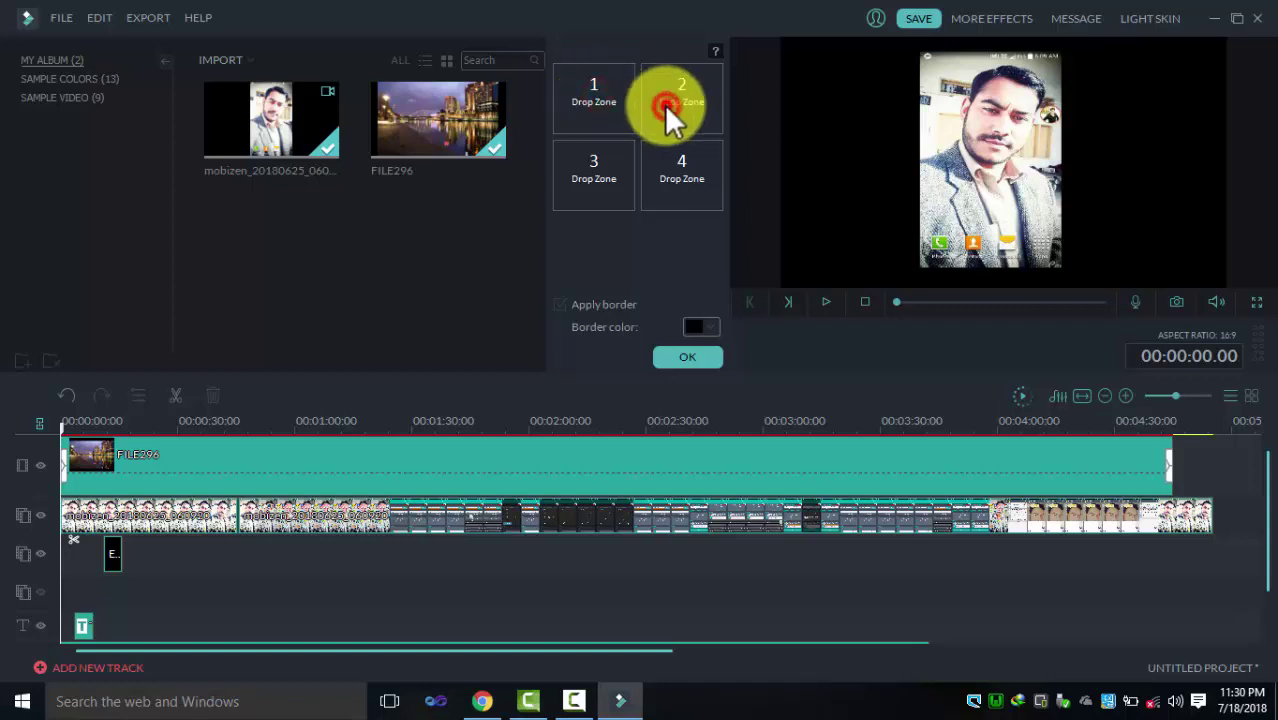
{"action": "left_click", "coordinate": [607, 162]}
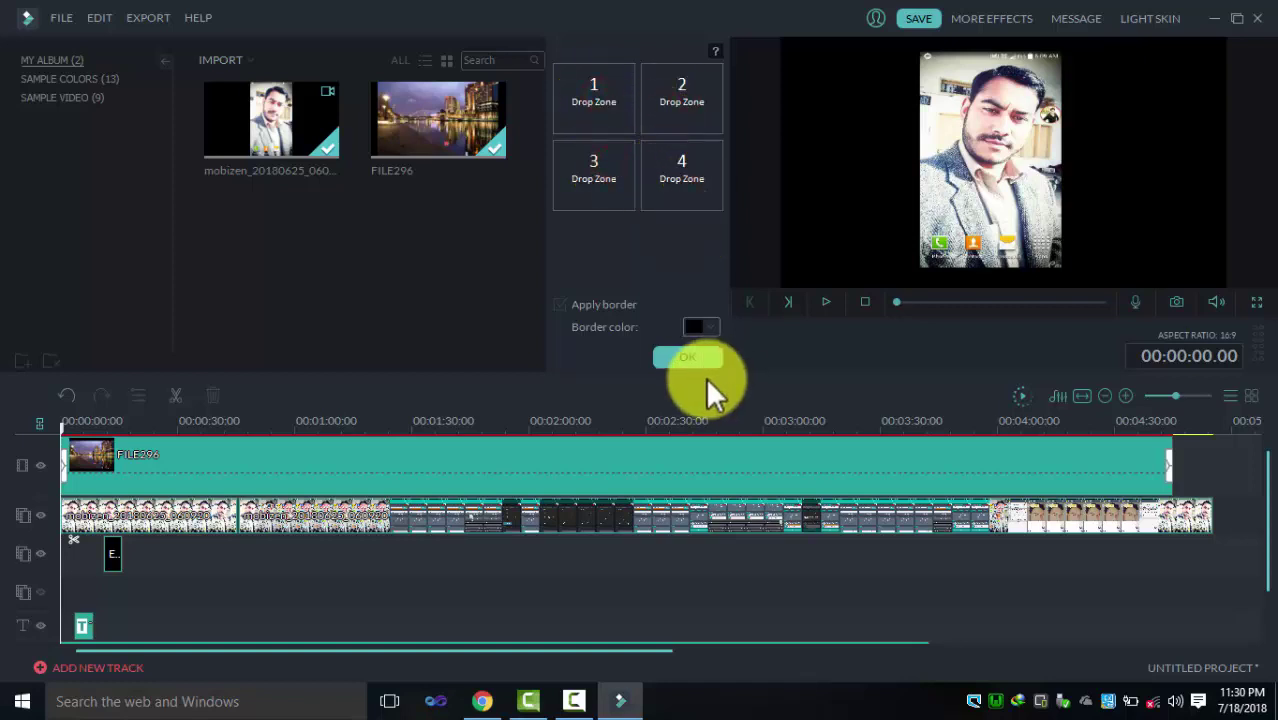
{"action": "left_click", "coordinate": [687, 357]}
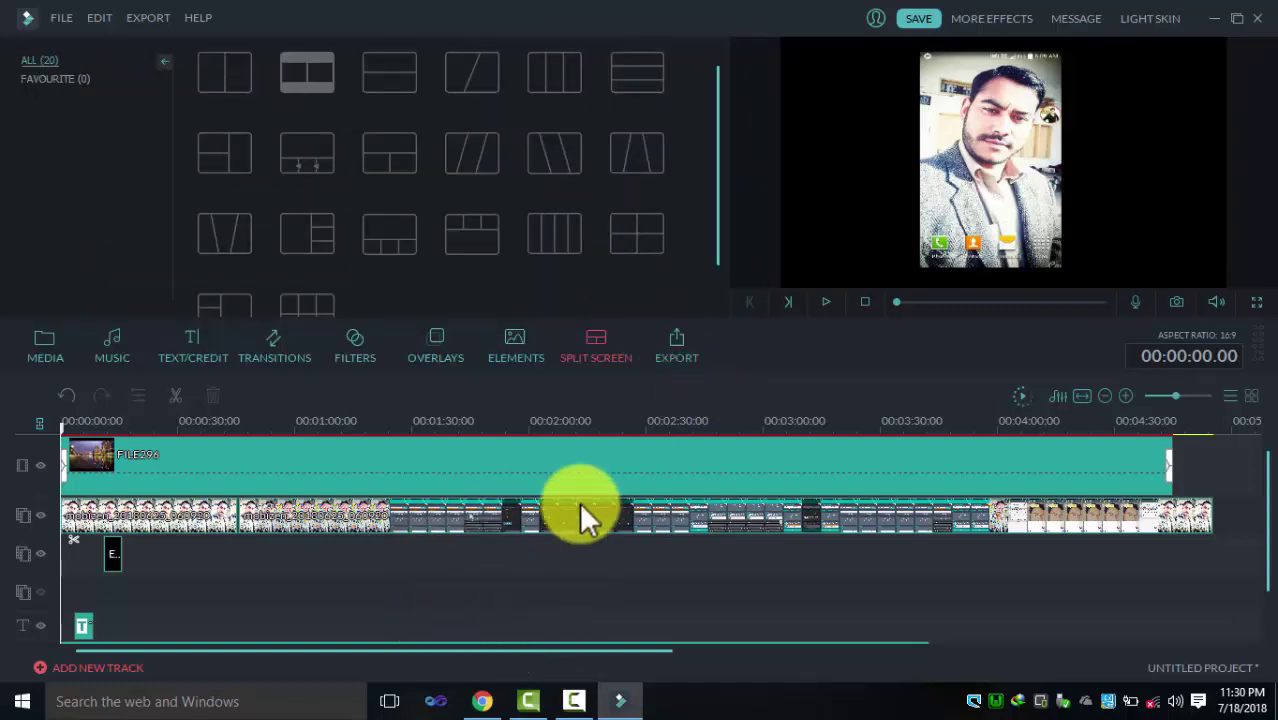
Add the layout with three small frames above a large one at the main track's start and fill drop zone 1 with the mobizen phone video.
{"action": "left_click", "coordinate": [459, 240]}
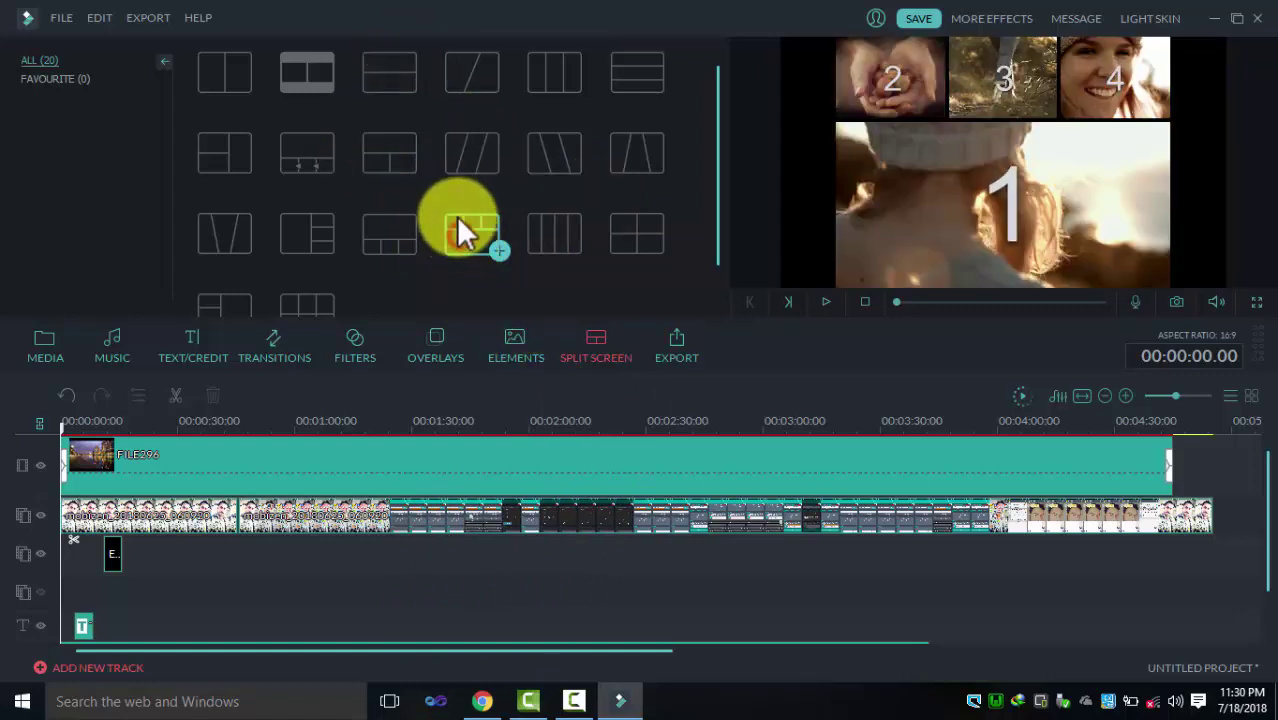
{"action": "left_click_drag", "start_coordinate": [465, 234], "coordinate": [150, 535]}
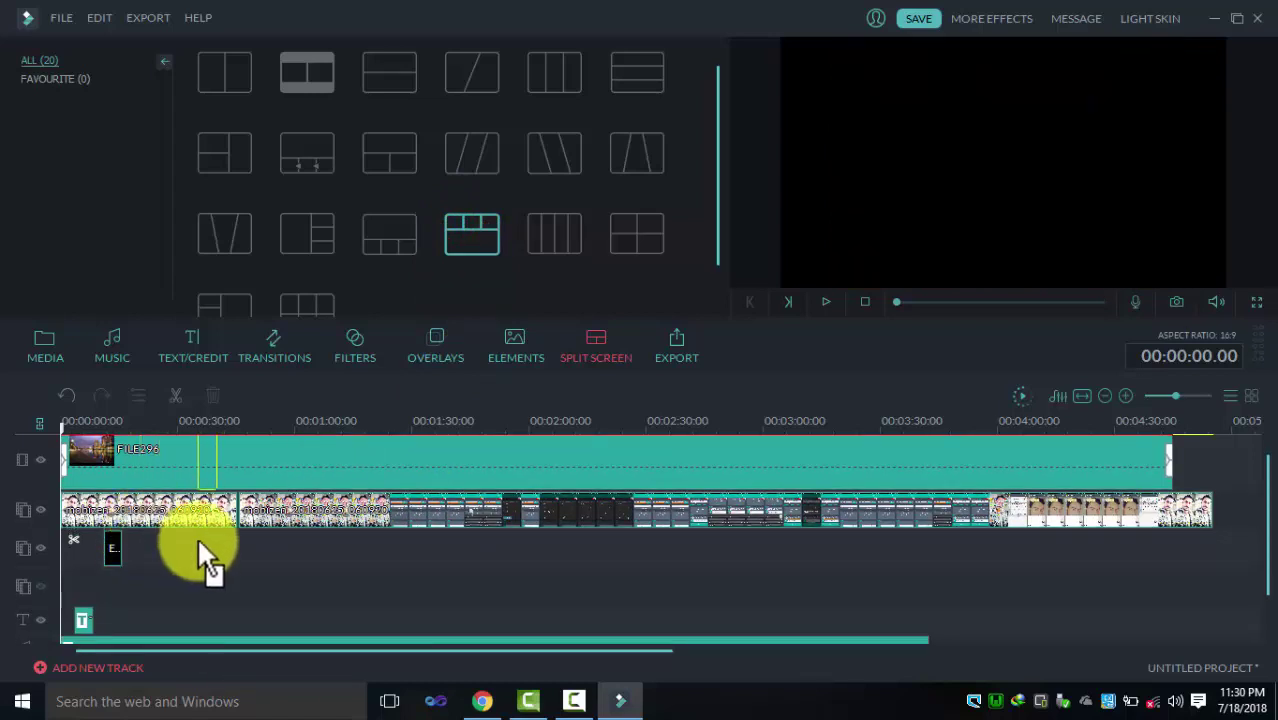
{"action": "left_click_drag", "start_coordinate": [244, 425], "coordinate": [23, 465]}
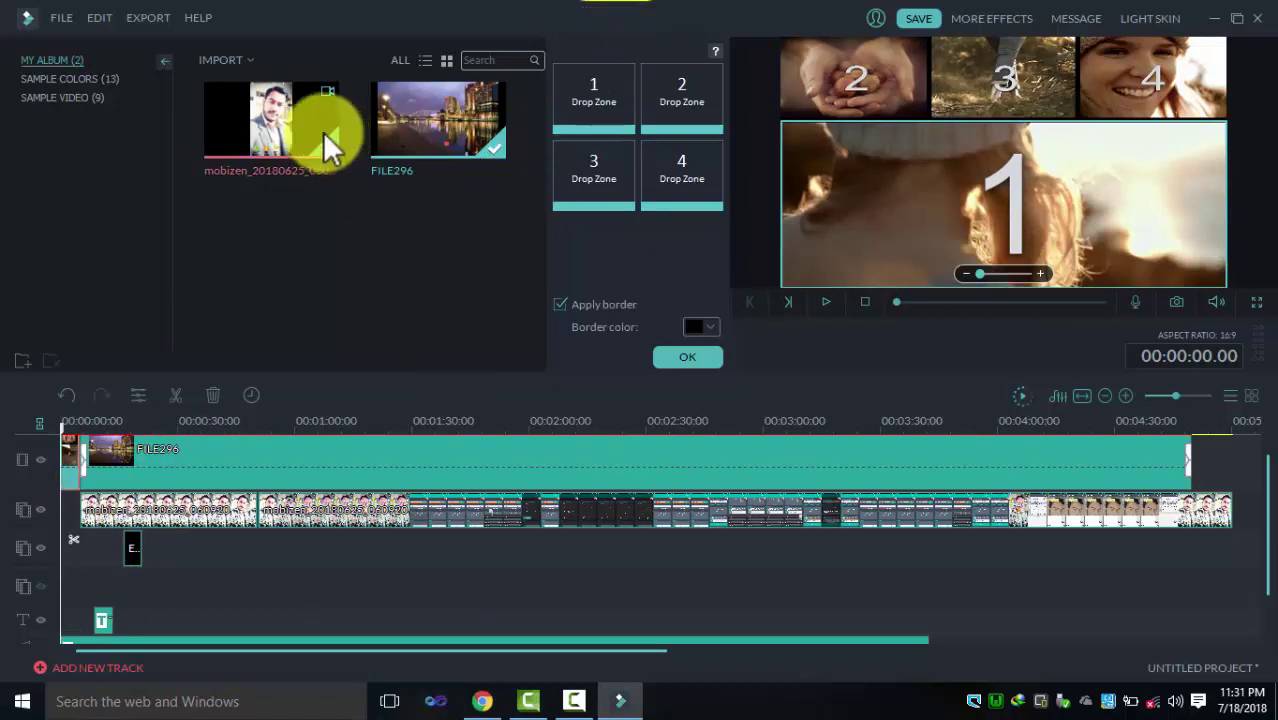
{"action": "left_click_drag", "start_coordinate": [322, 131], "coordinate": [575, 93]}
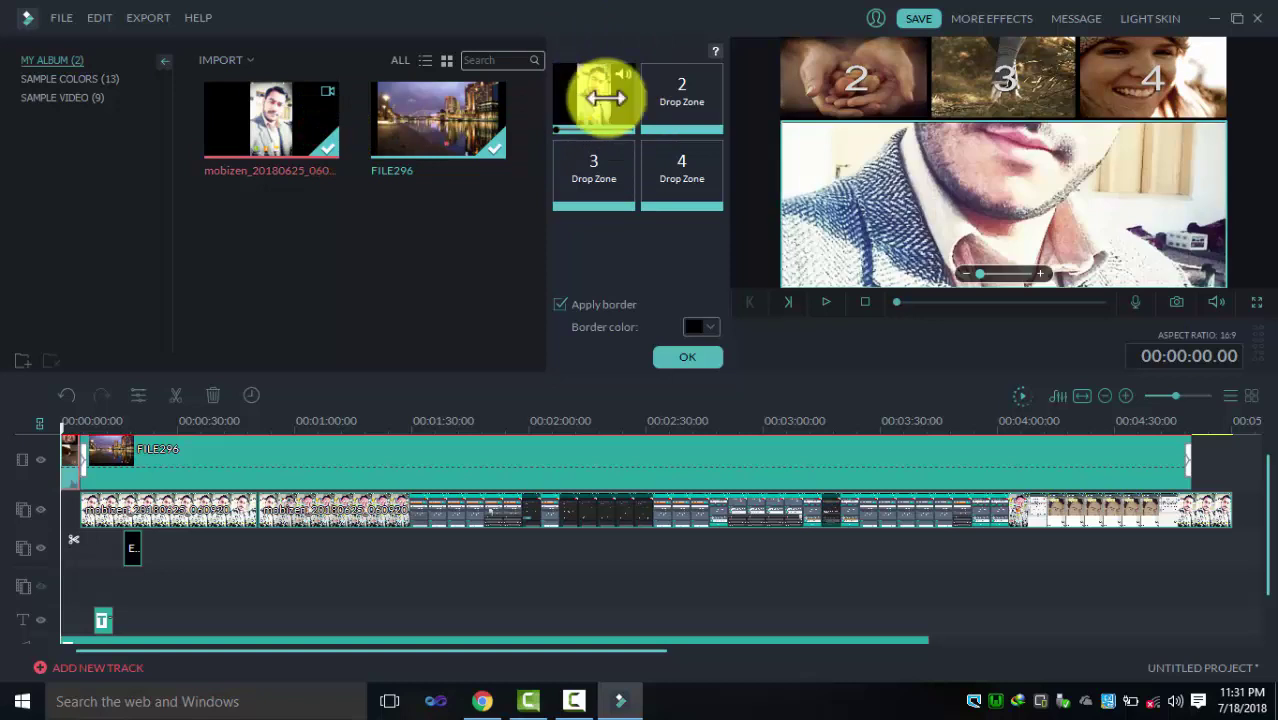
Reposition the phone video in drop zone 1 to frame the face, fill drop zone 2 with FILE296 and confirm the split screen.
{"action": "left_click_drag", "start_coordinate": [960, 205], "coordinate": [975, 274]}
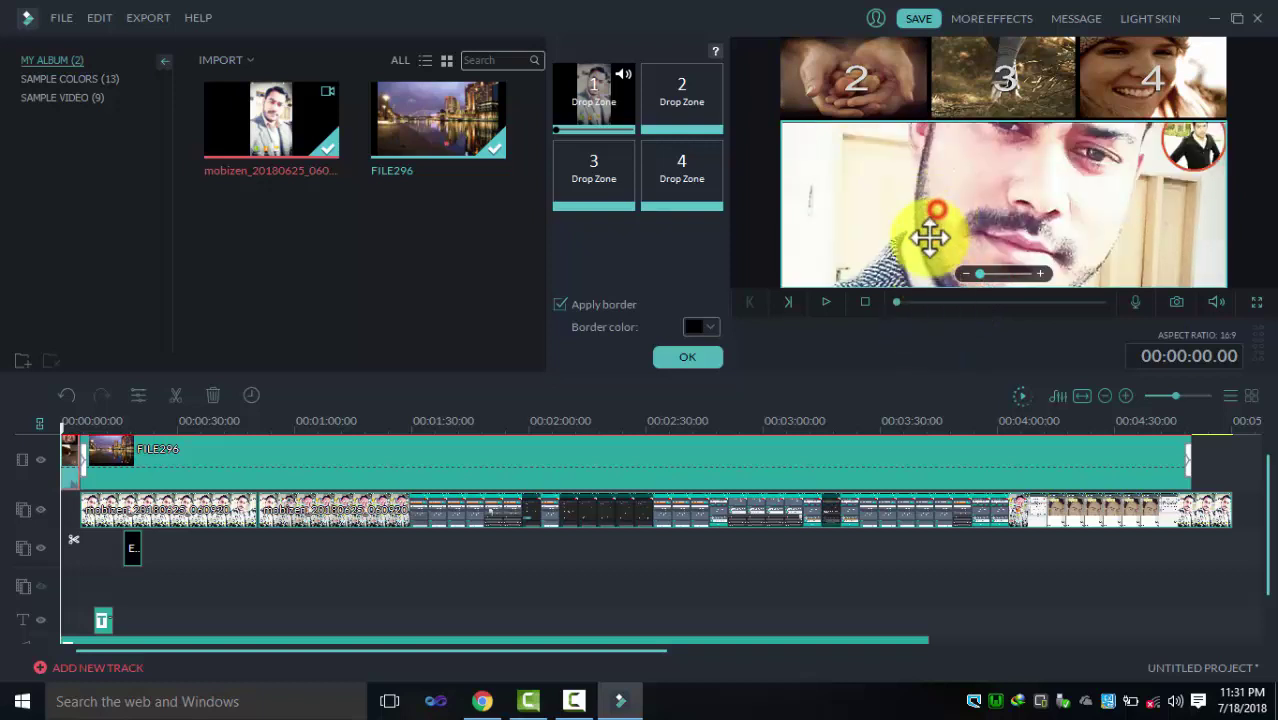
{"action": "left_click_drag", "start_coordinate": [950, 165], "coordinate": [902, 211]}
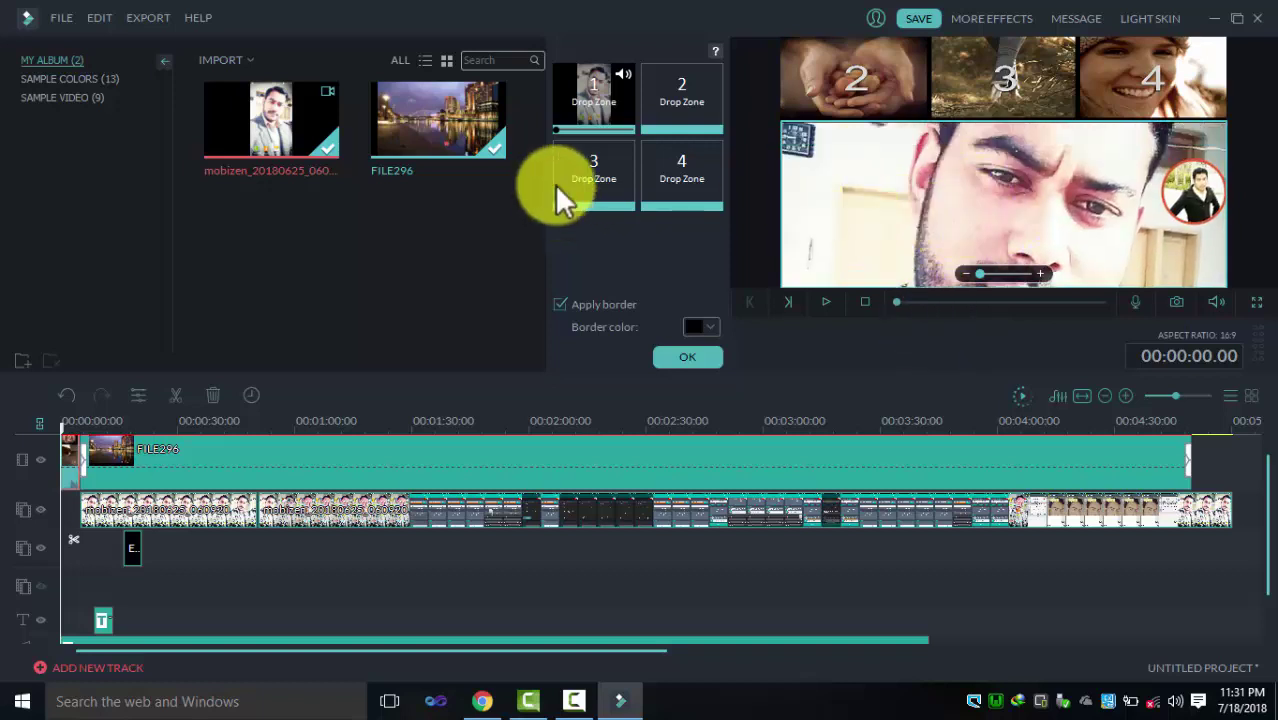
{"action": "left_click_drag", "start_coordinate": [433, 139], "coordinate": [658, 98]}
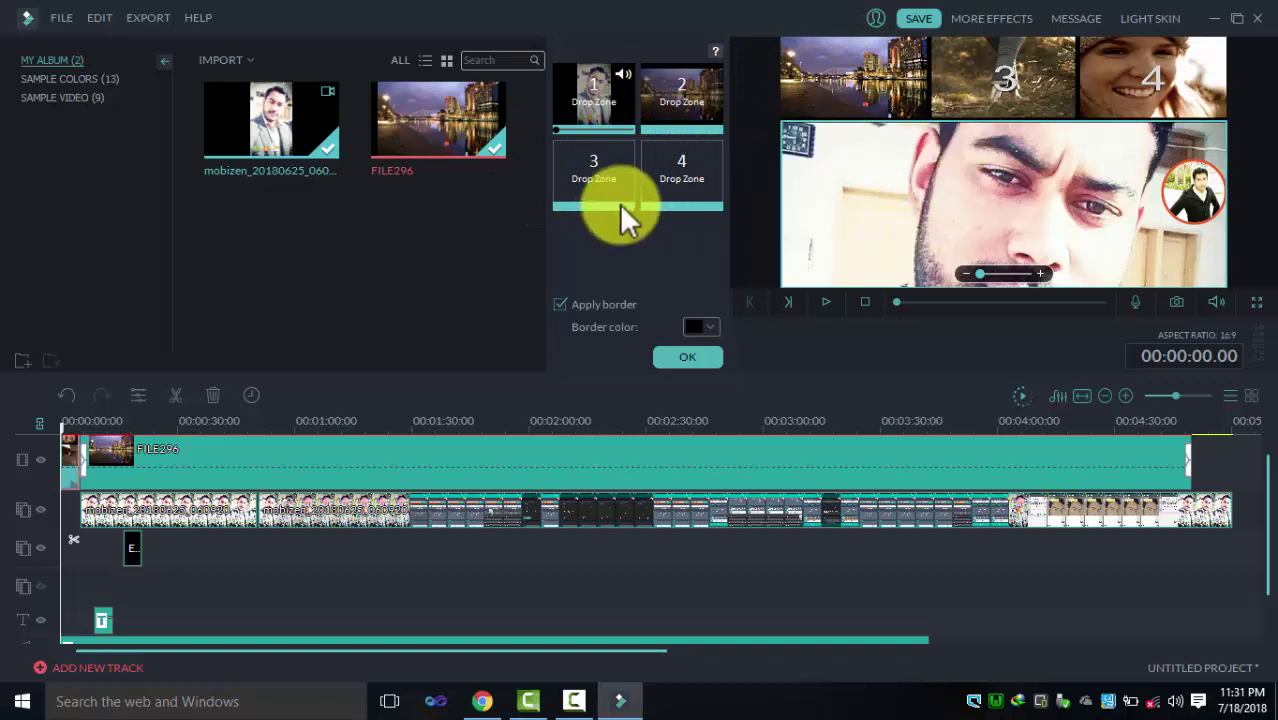
{"action": "left_click", "coordinate": [675, 358]}
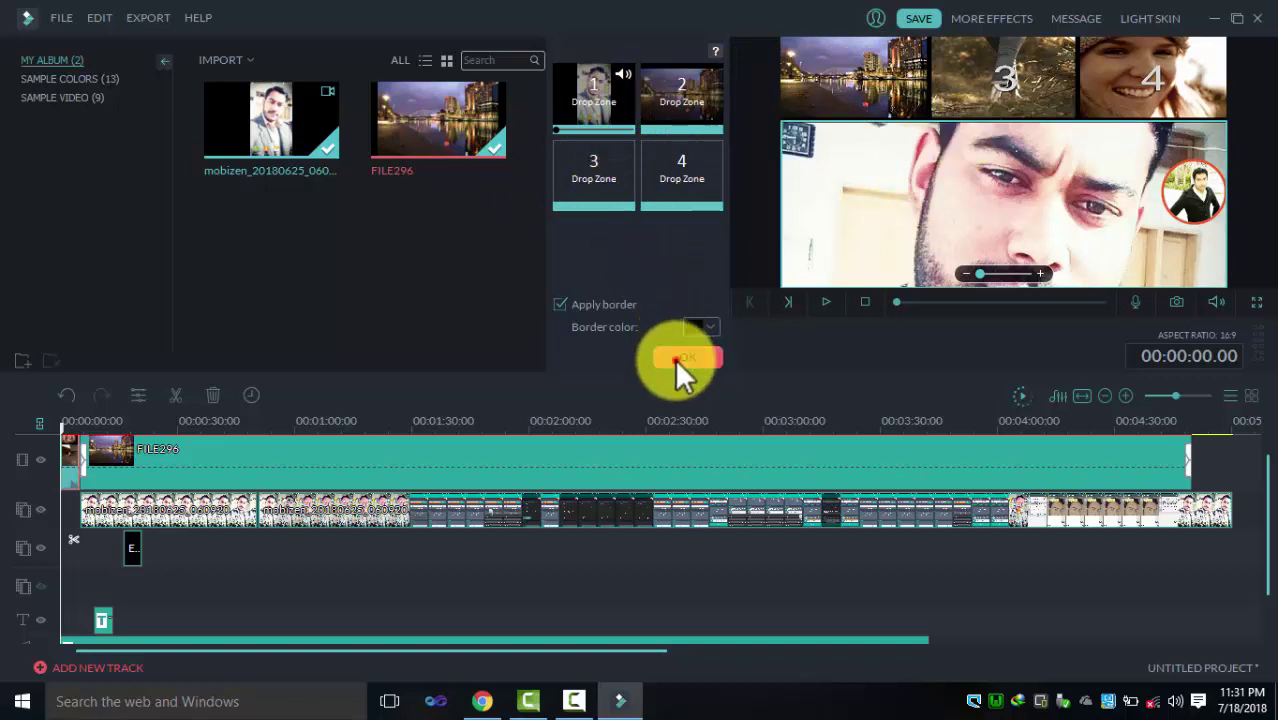
Play the split screen briefly and delete its clip from the start of the main track.
{"action": "left_click", "coordinate": [826, 303]}
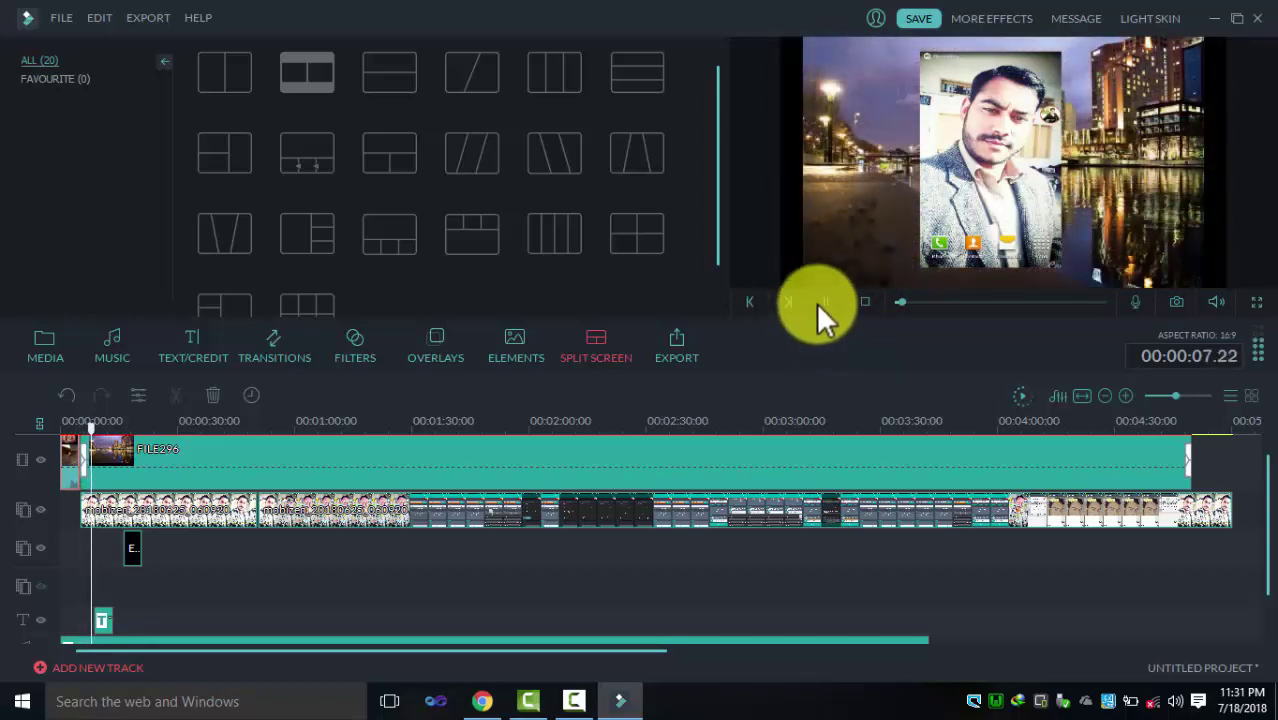
{"action": "left_click", "coordinate": [818, 303]}
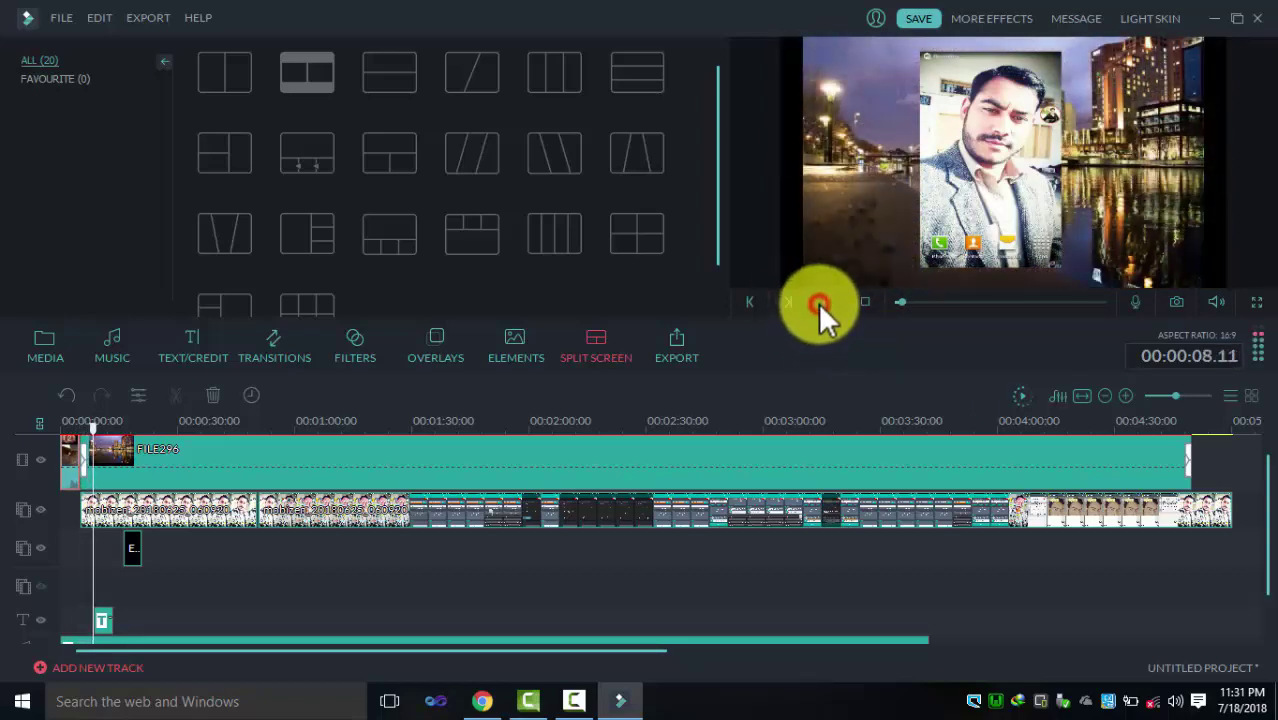
{"action": "left_click", "coordinate": [74, 455]}
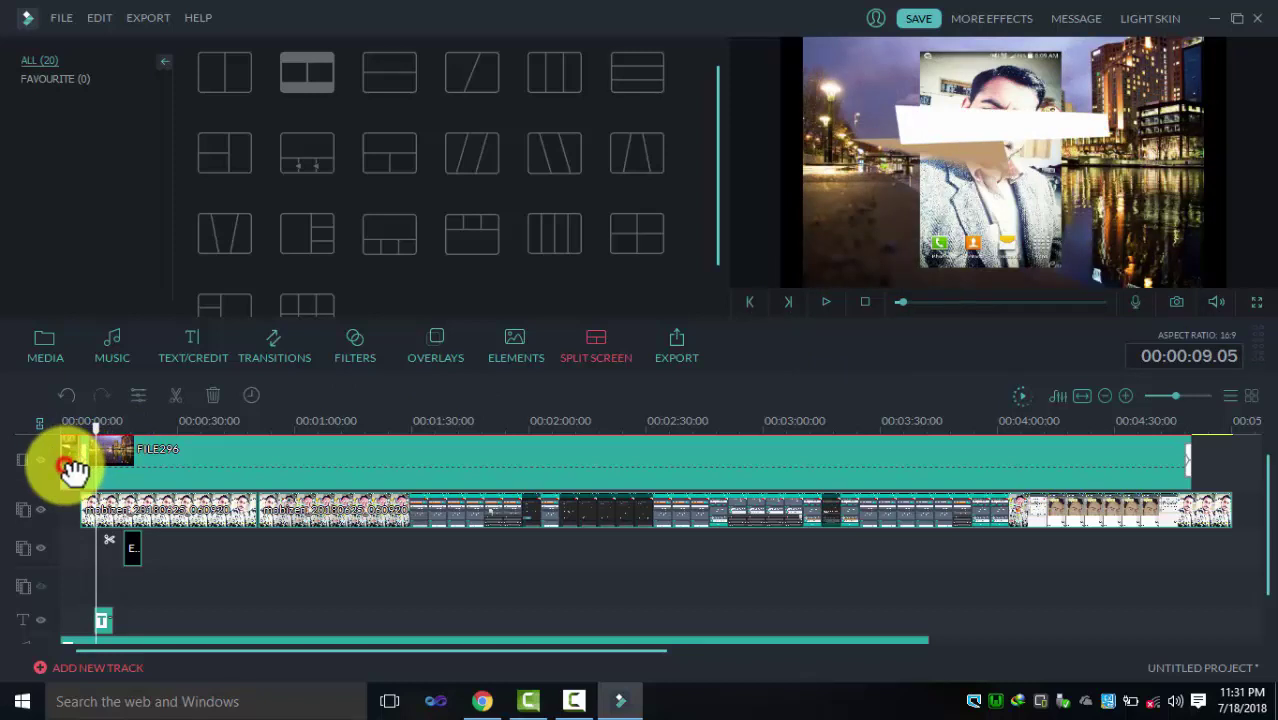
{"action": "left_click_drag", "start_coordinate": [68, 465], "coordinate": [148, 479]}
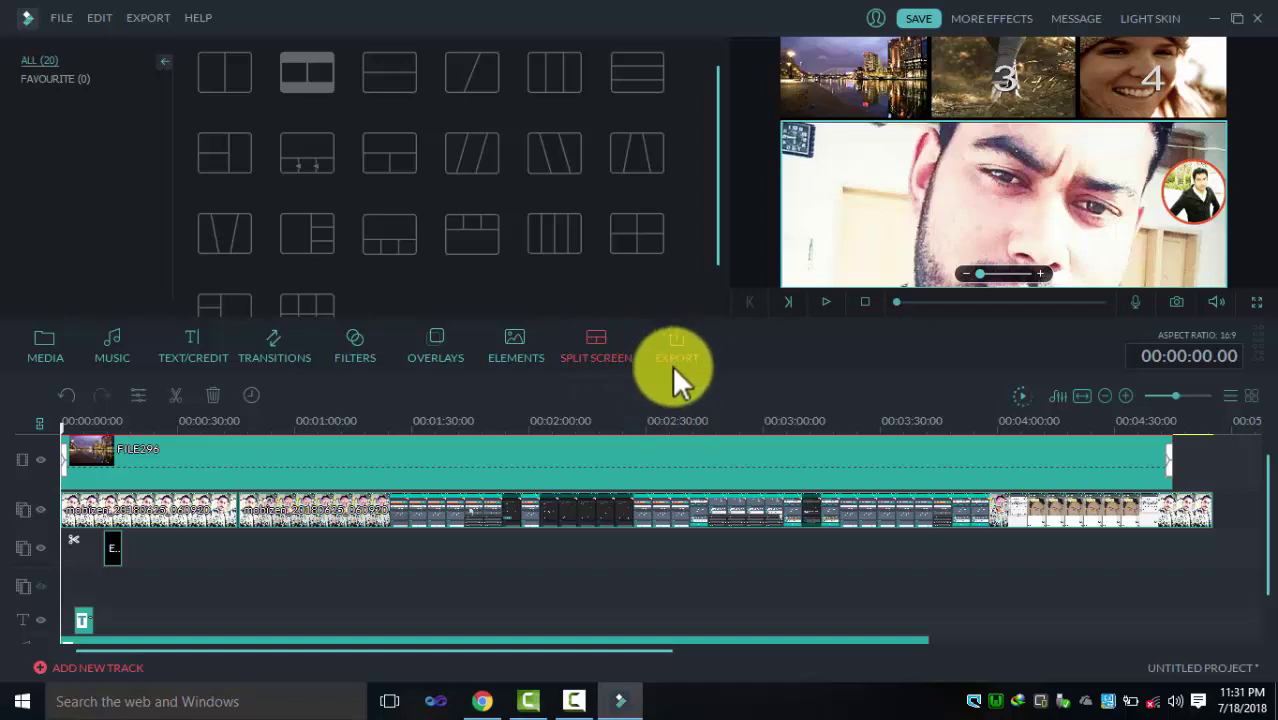
{"action": "left_click", "coordinate": [573, 700]}
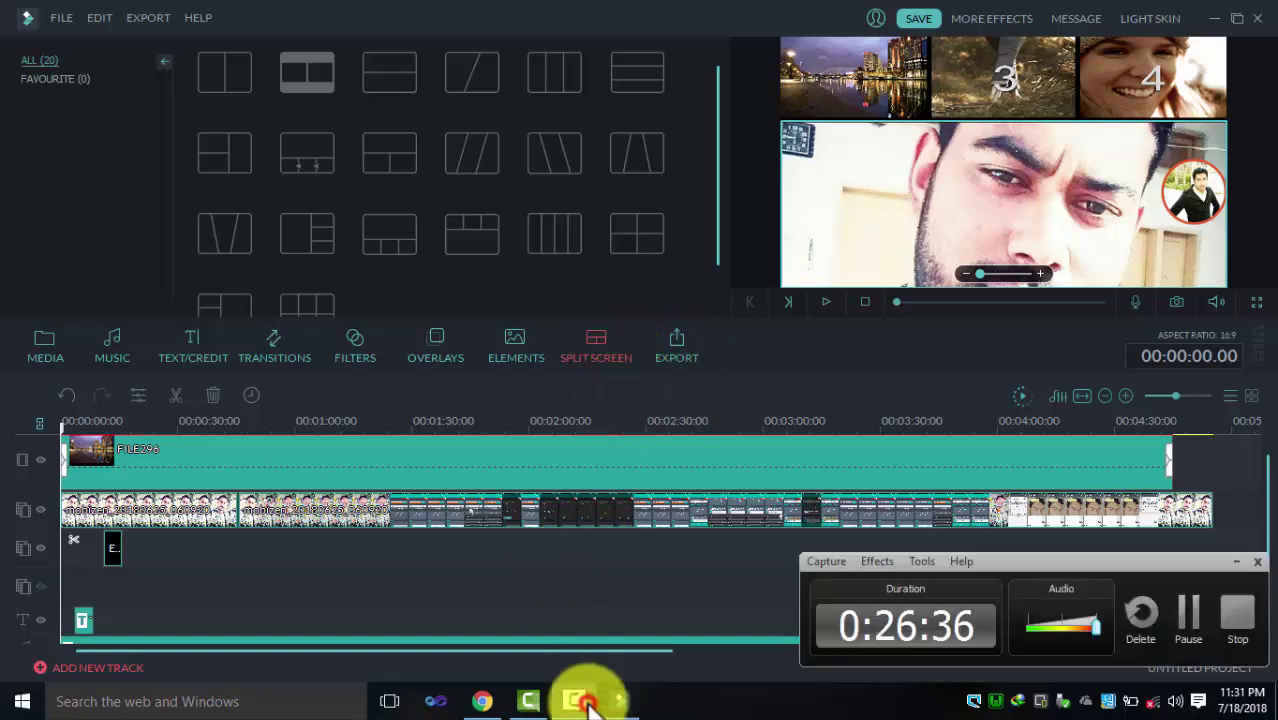
{"action": "left_click", "coordinate": [573, 700]}
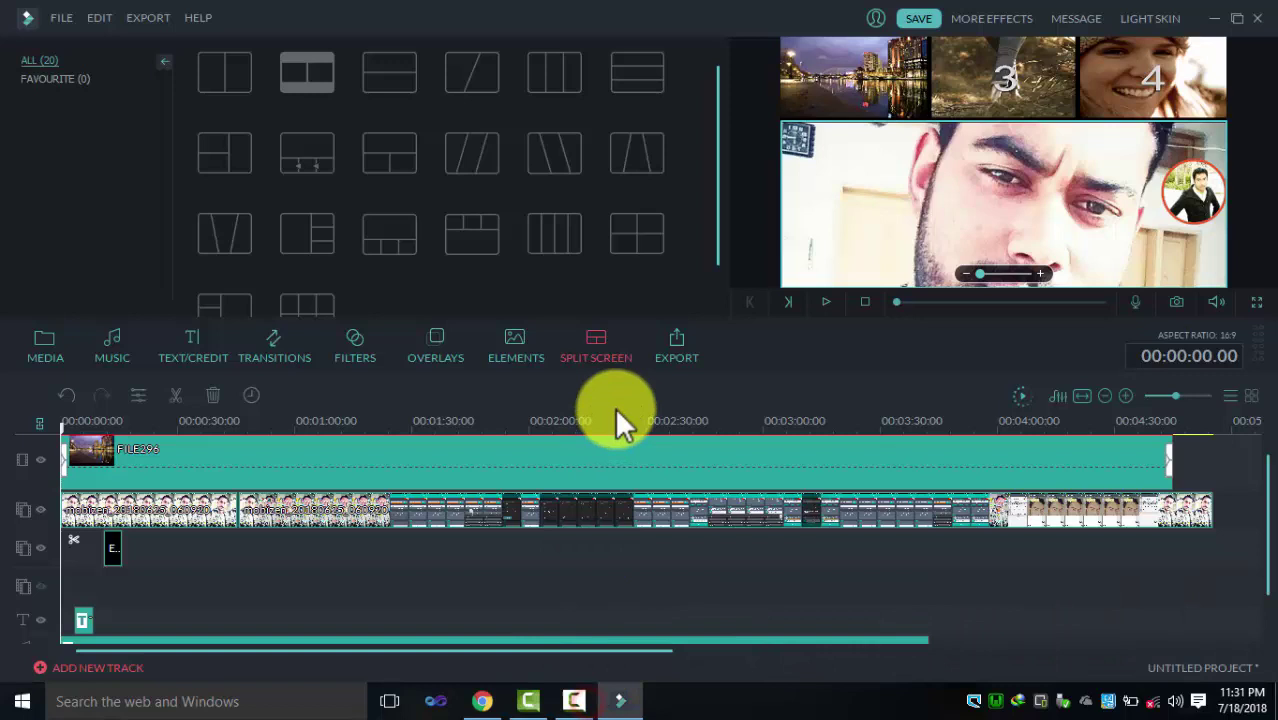
Start exporting the project, dismissing the connection message and continuing with the free trial, until the output settings are open.
{"action": "left_click", "coordinate": [668, 358]}
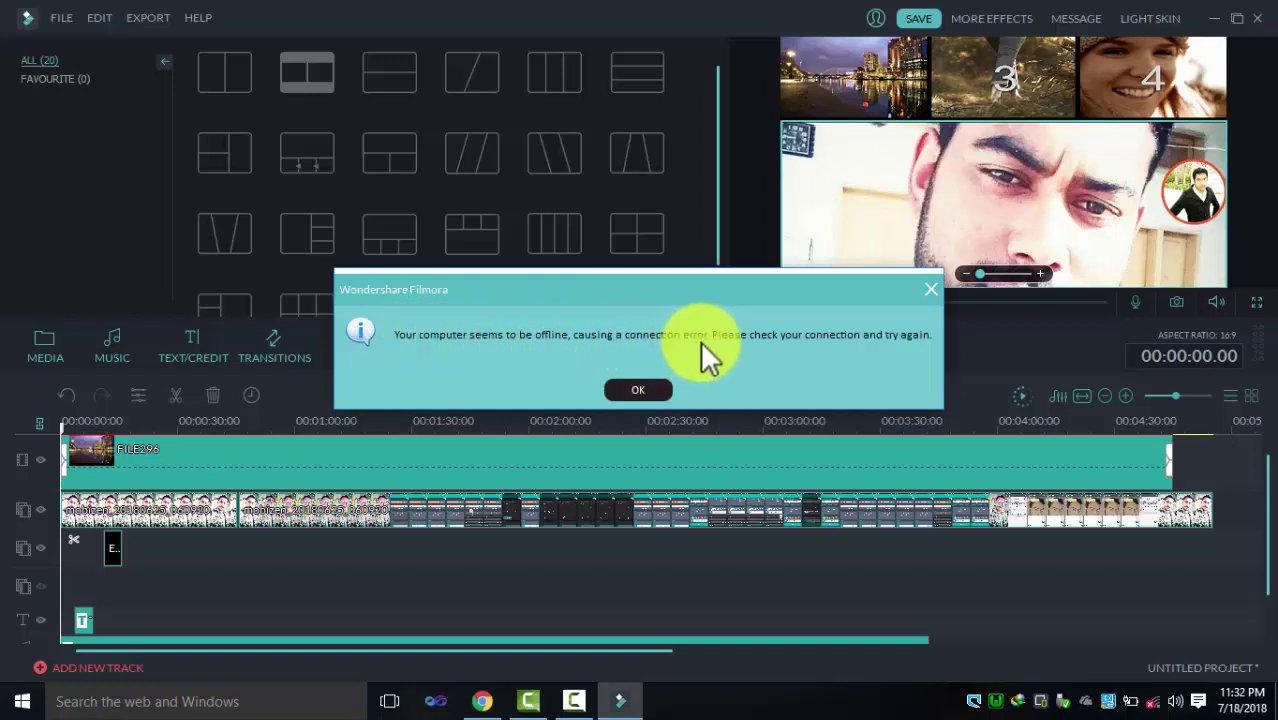
{"action": "left_click", "coordinate": [655, 386]}
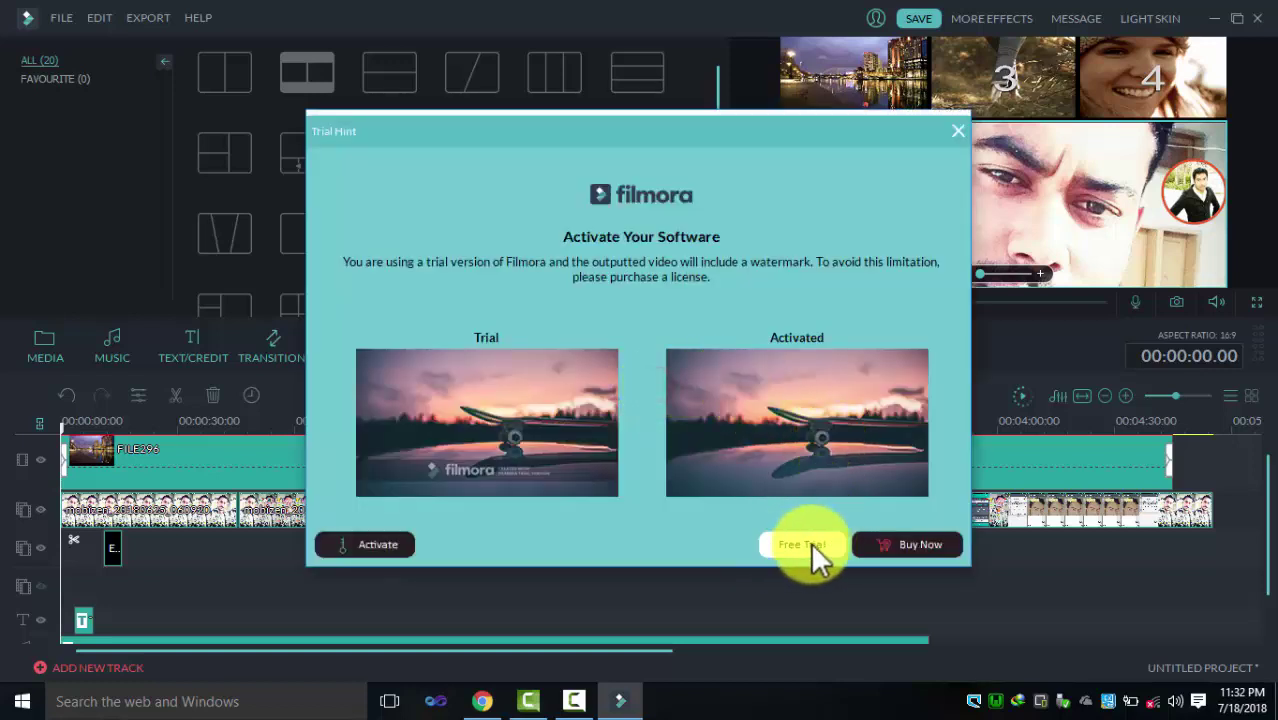
{"action": "left_click", "coordinate": [810, 542]}
{"action": "left_click", "coordinate": [678, 345]}
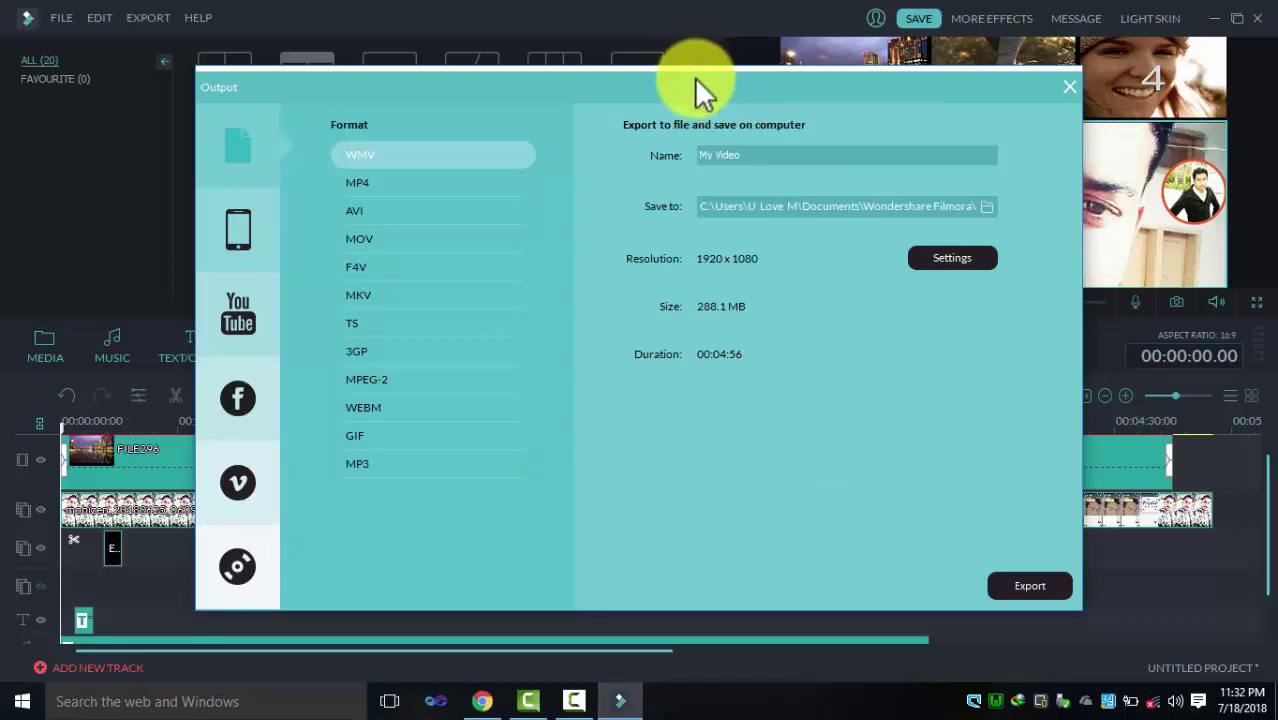
{"action": "left_click_drag", "start_coordinate": [694, 77], "coordinate": [659, 86]}
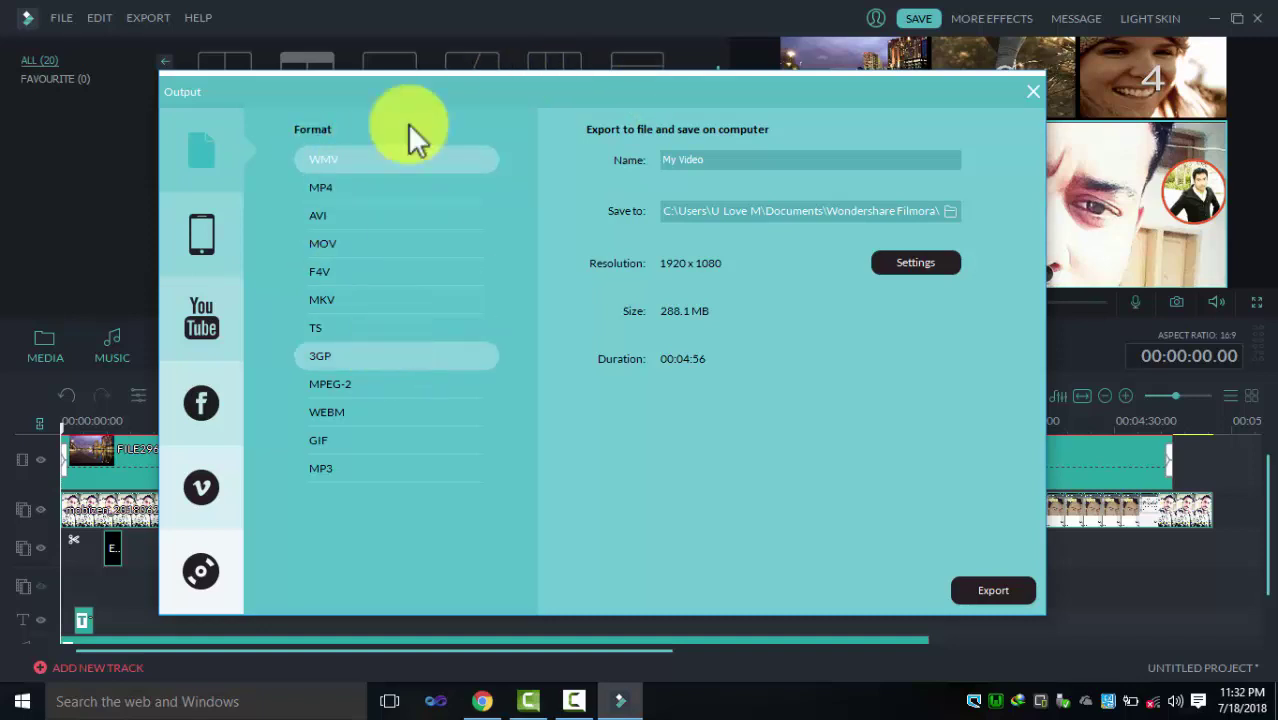
Review the export options for devices, YouTube including its quality choices, Facebook, Vimeo and DVD.
{"action": "left_click", "coordinate": [198, 245]}
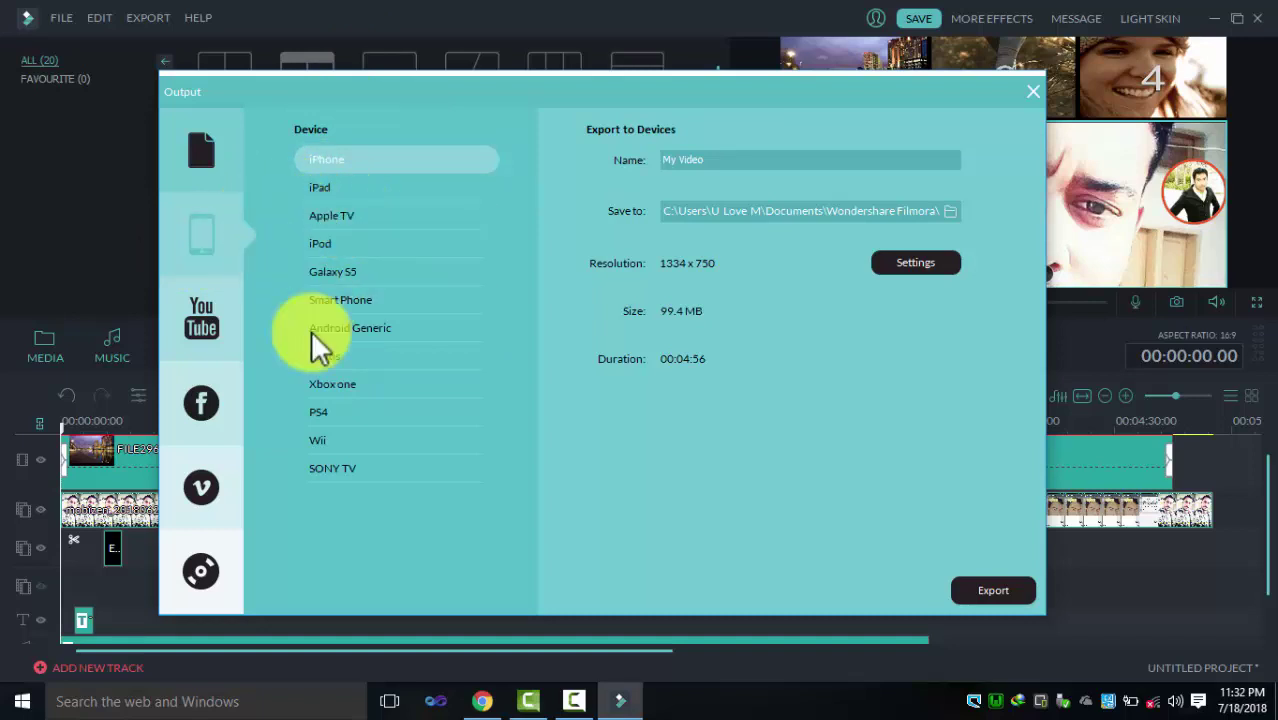
{"action": "left_click", "coordinate": [203, 326]}
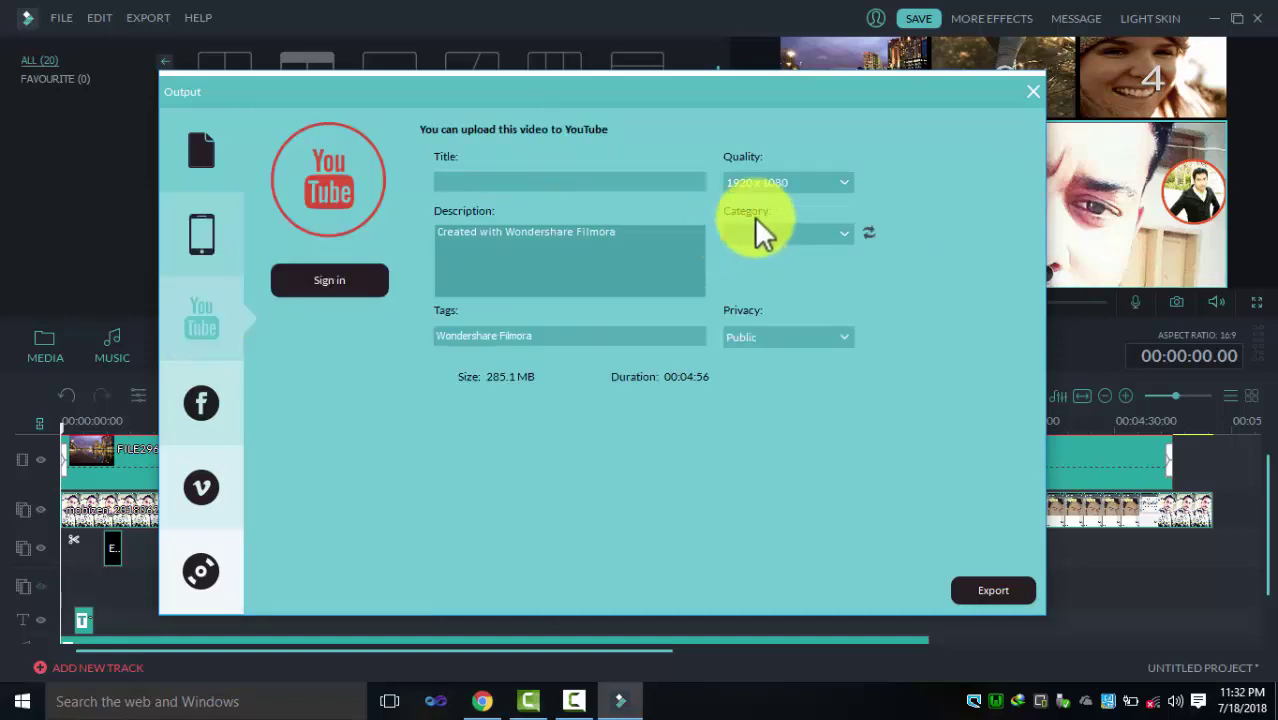
{"action": "left_click", "coordinate": [826, 185]}
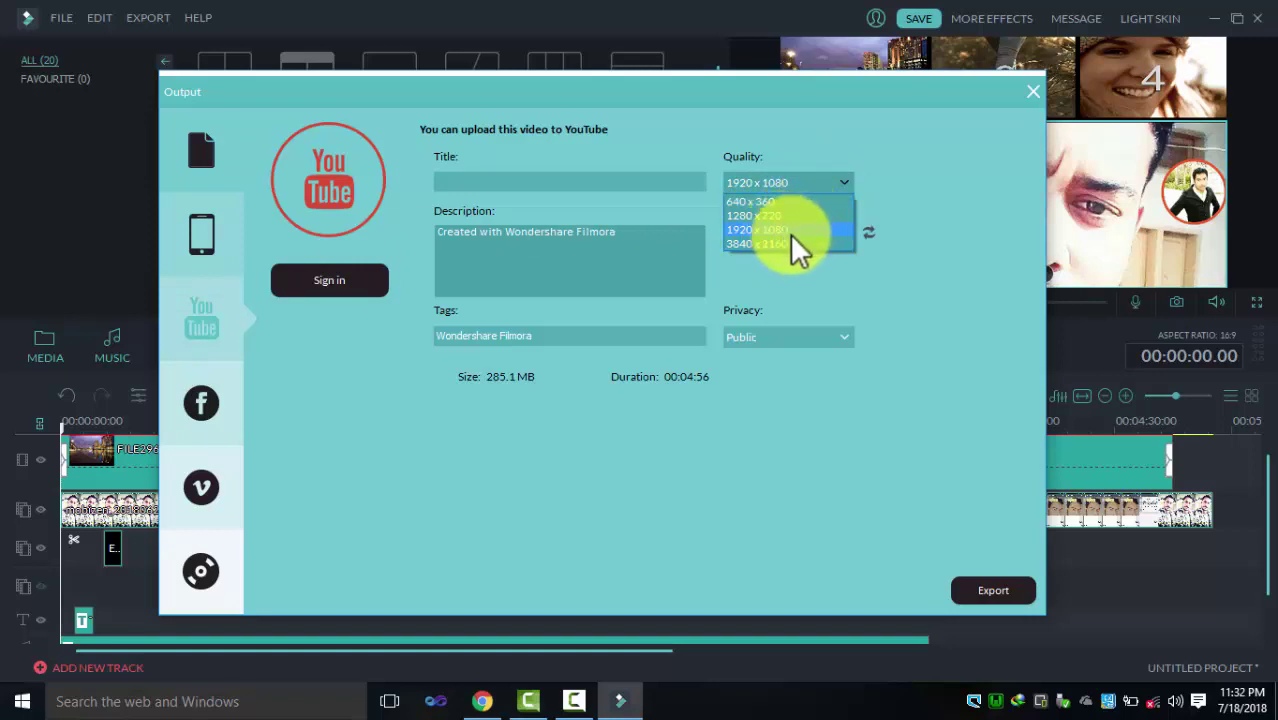
{"action": "left_click", "coordinate": [499, 160]}
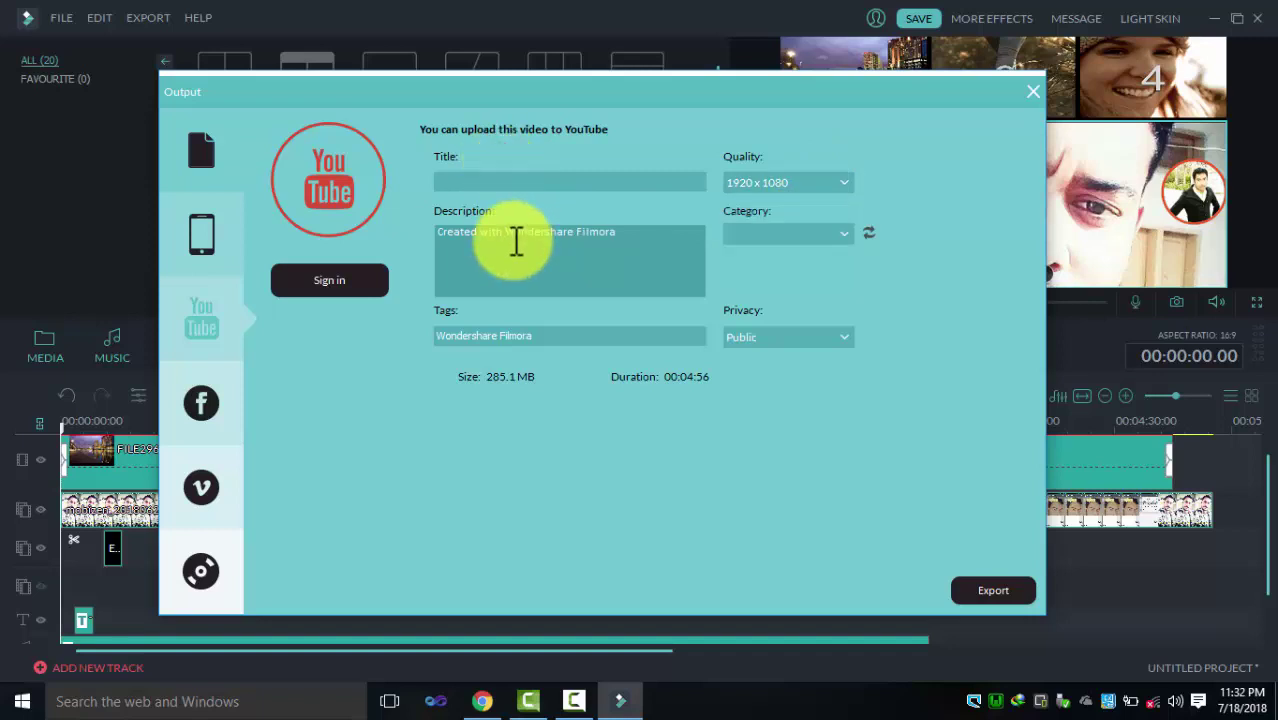
{"action": "left_click", "coordinate": [513, 240]}
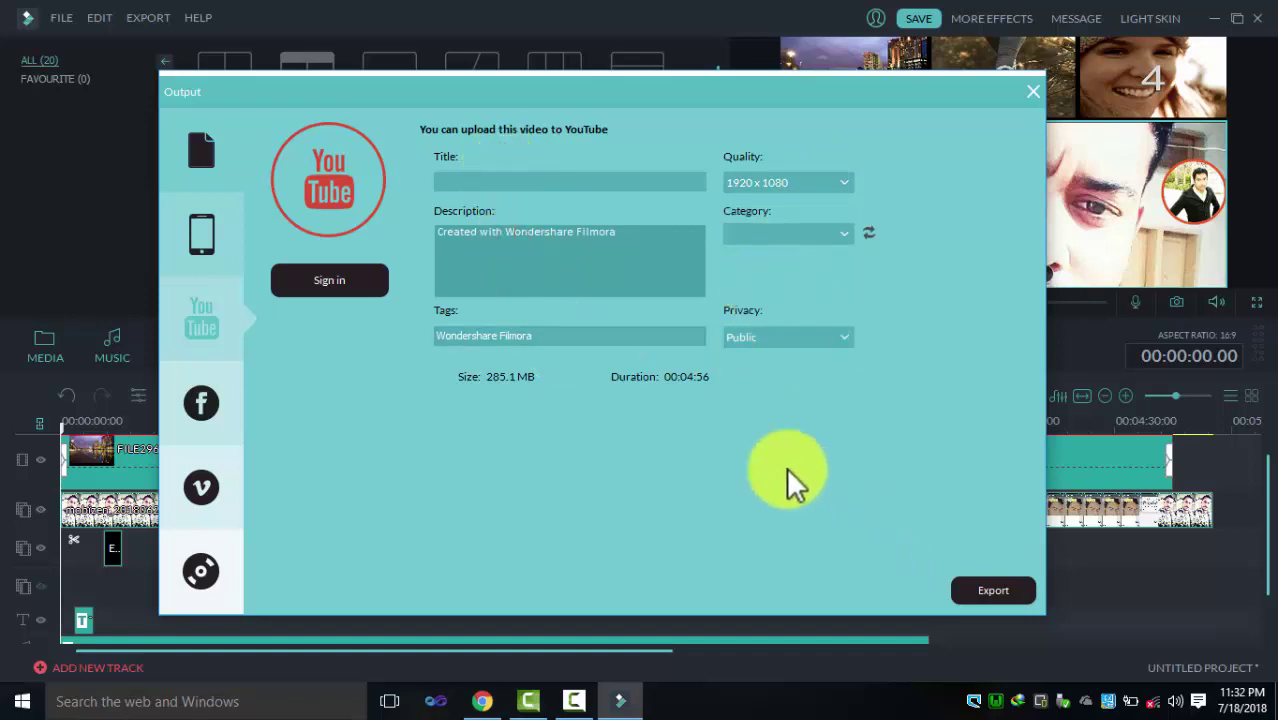
{"action": "left_click", "coordinate": [205, 414]}
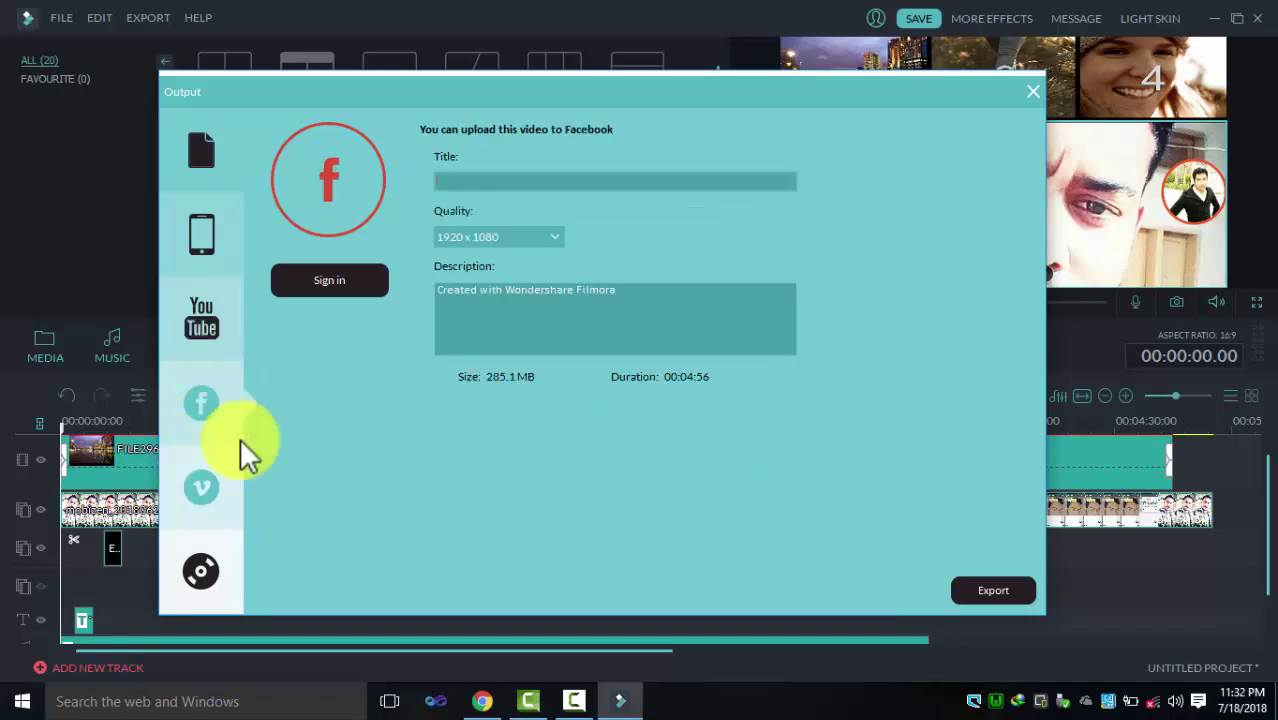
{"action": "left_click", "coordinate": [203, 490]}
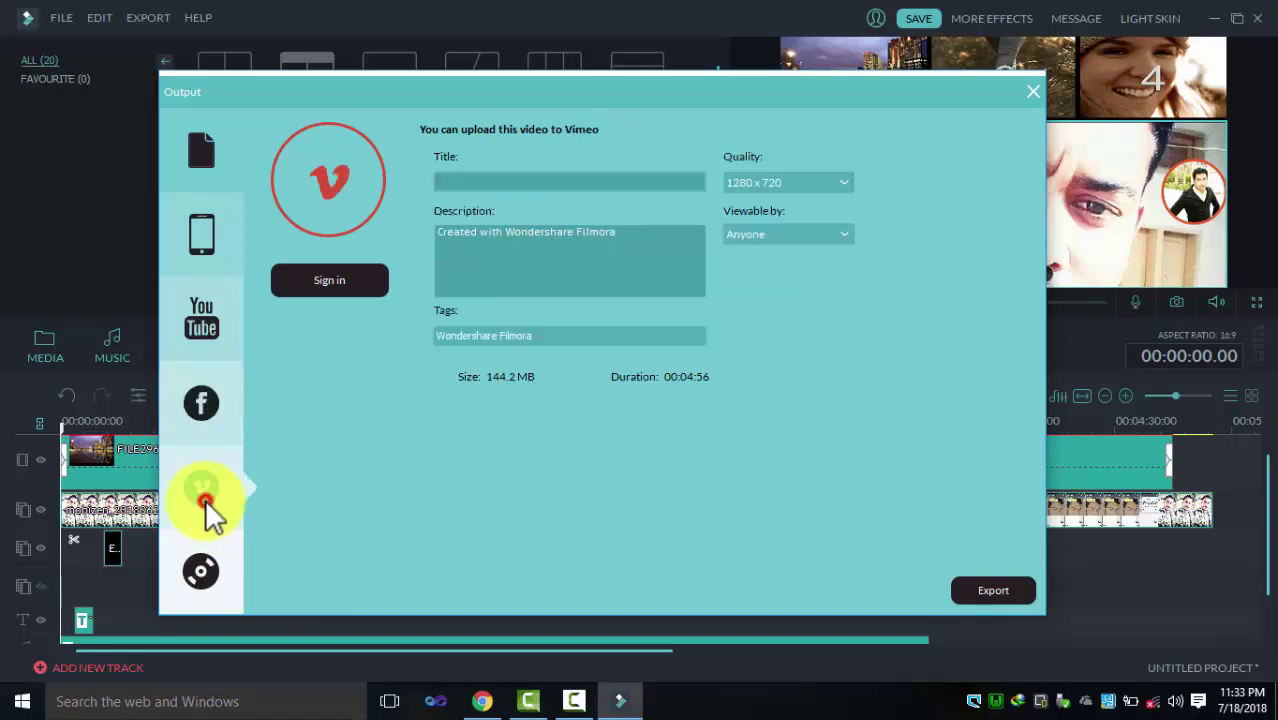
{"action": "left_click", "coordinate": [207, 570]}
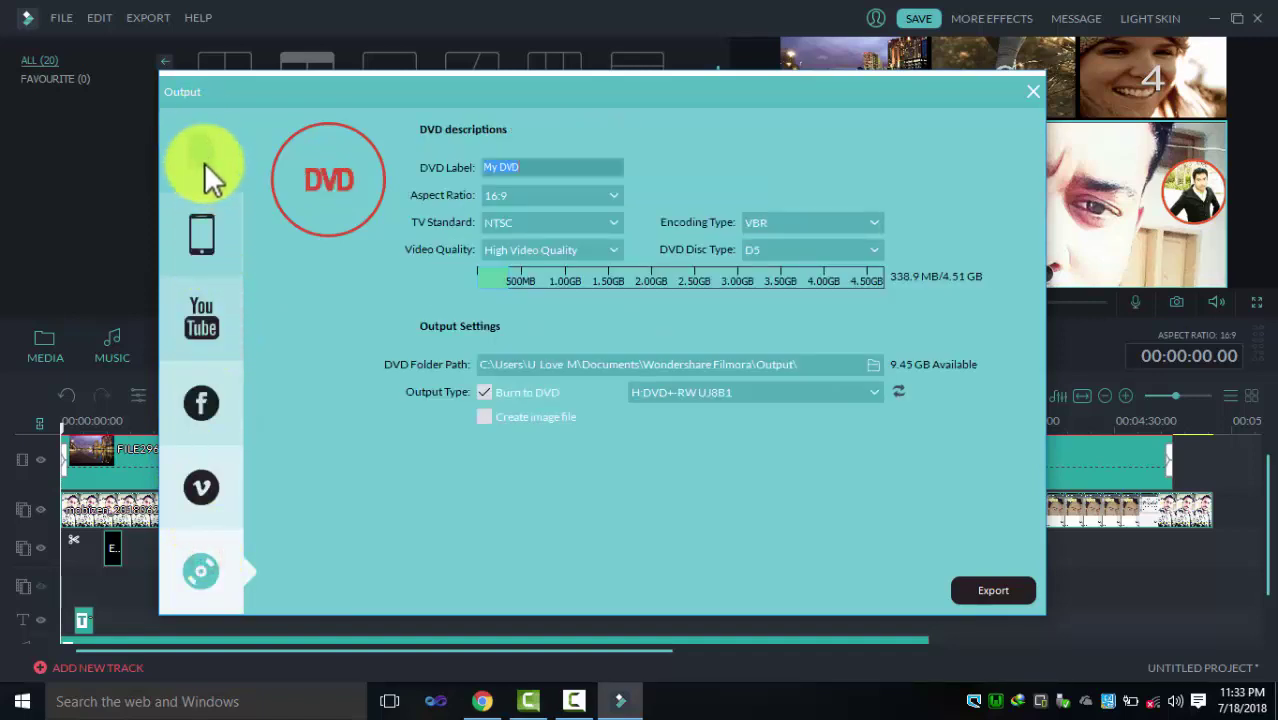
Return to exporting to a file on the computer, try several formats and choose AVI.
{"action": "left_click", "coordinate": [202, 161]}
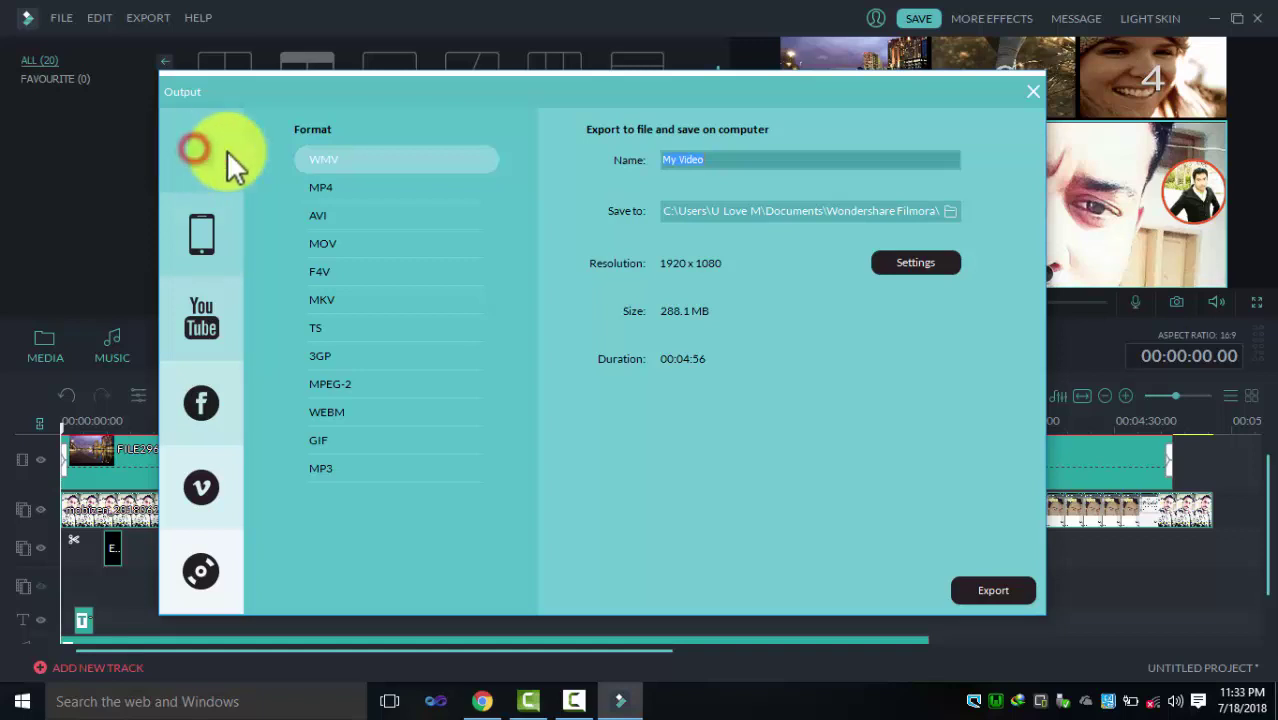
{"action": "left_click", "coordinate": [327, 192]}
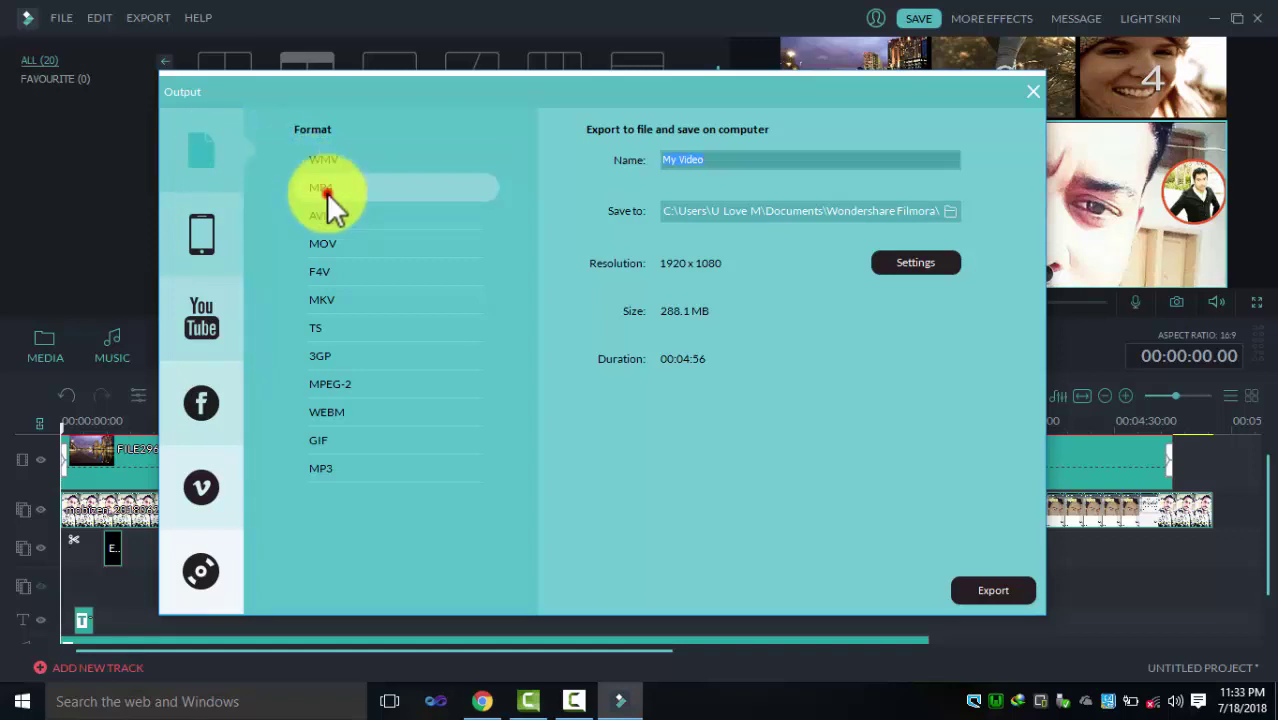
{"action": "left_click", "coordinate": [334, 219]}
{"action": "left_click", "coordinate": [349, 248]}
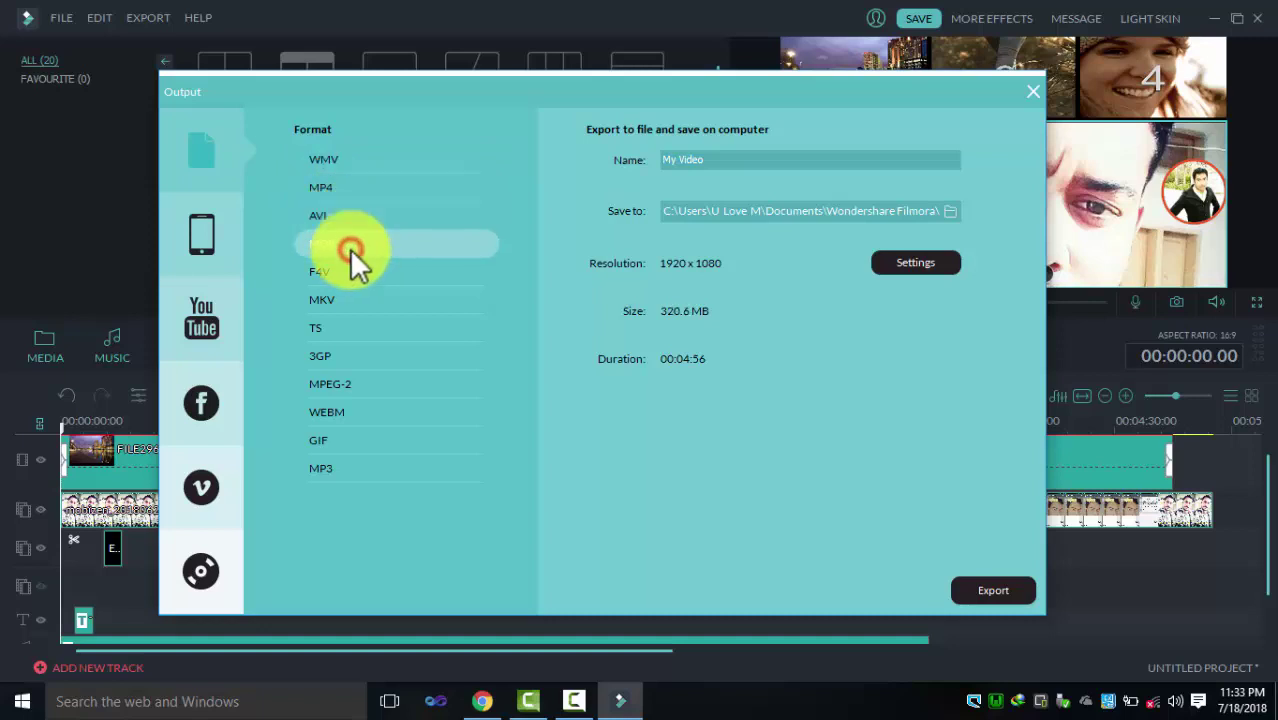
{"action": "left_click", "coordinate": [355, 362]}
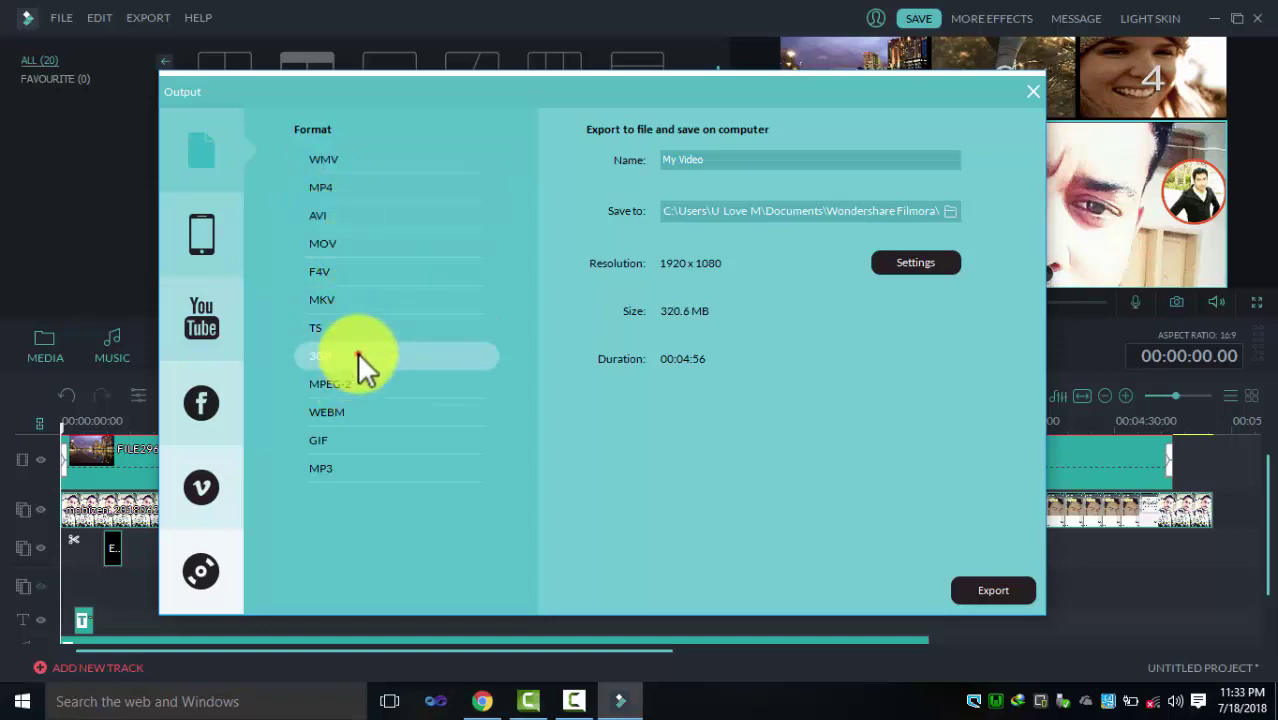
{"action": "left_click", "coordinate": [366, 465]}
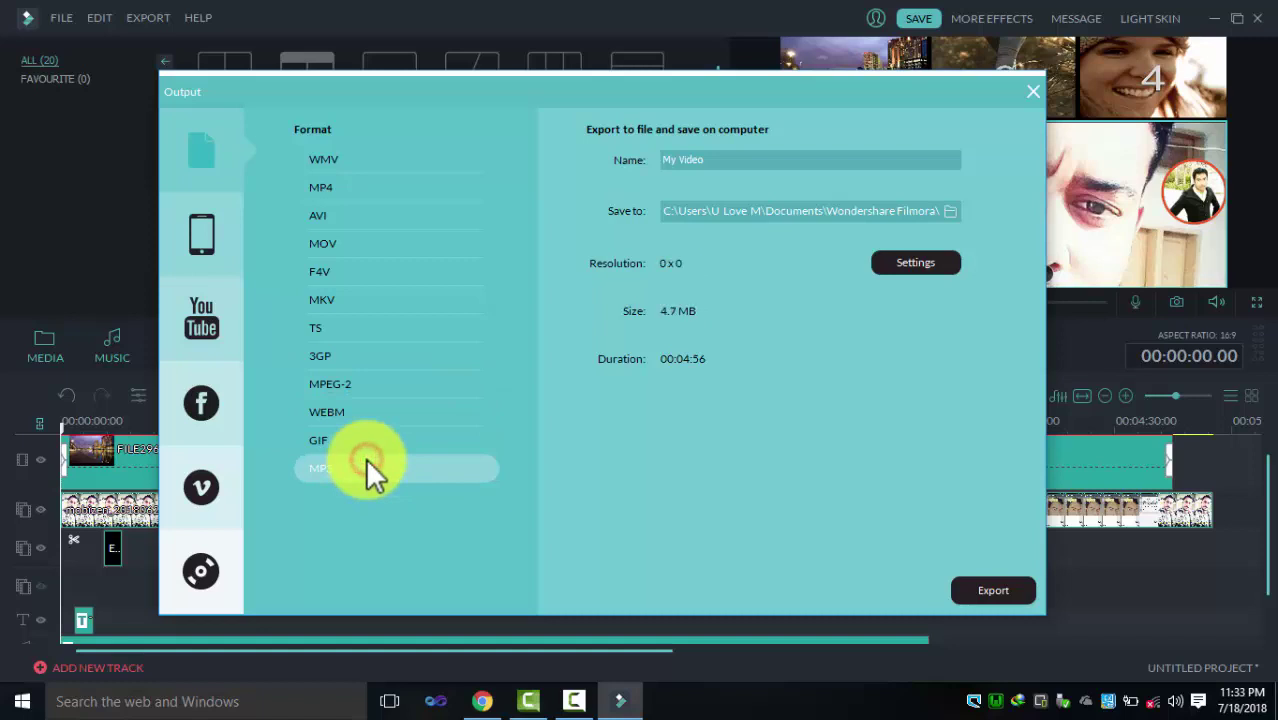
{"action": "left_click", "coordinate": [341, 159]}
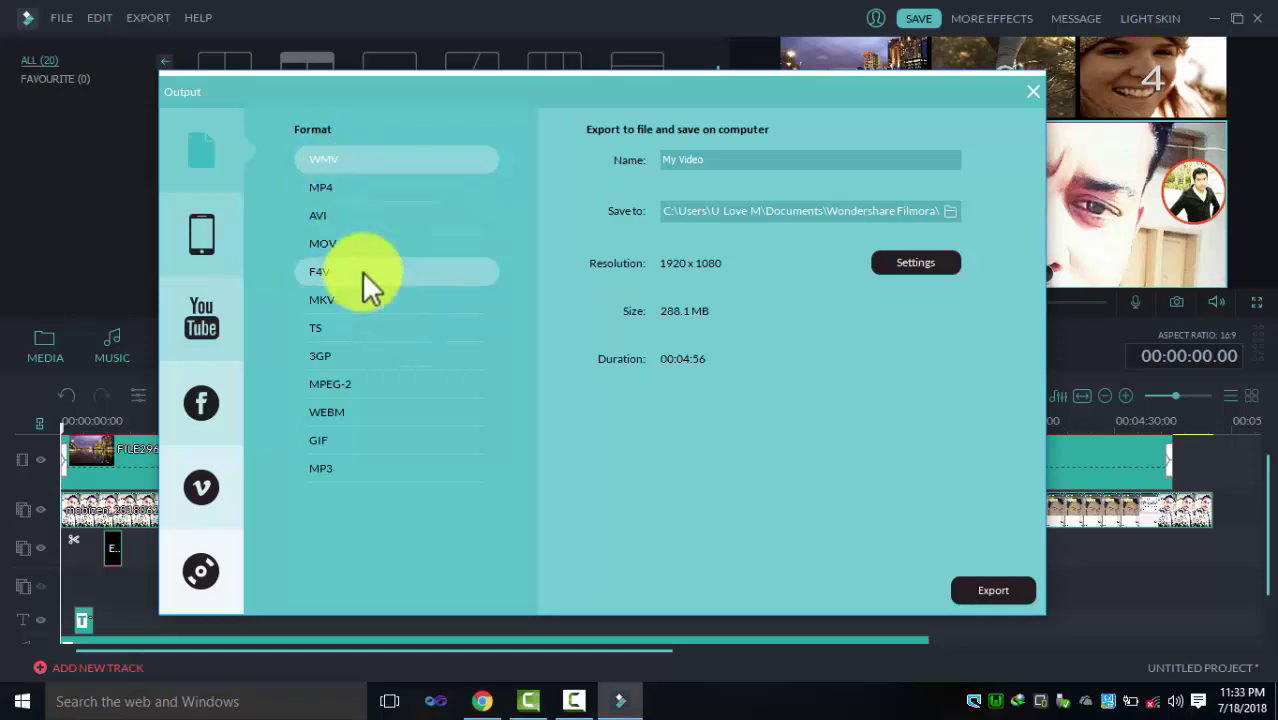
{"action": "left_click", "coordinate": [363, 212]}
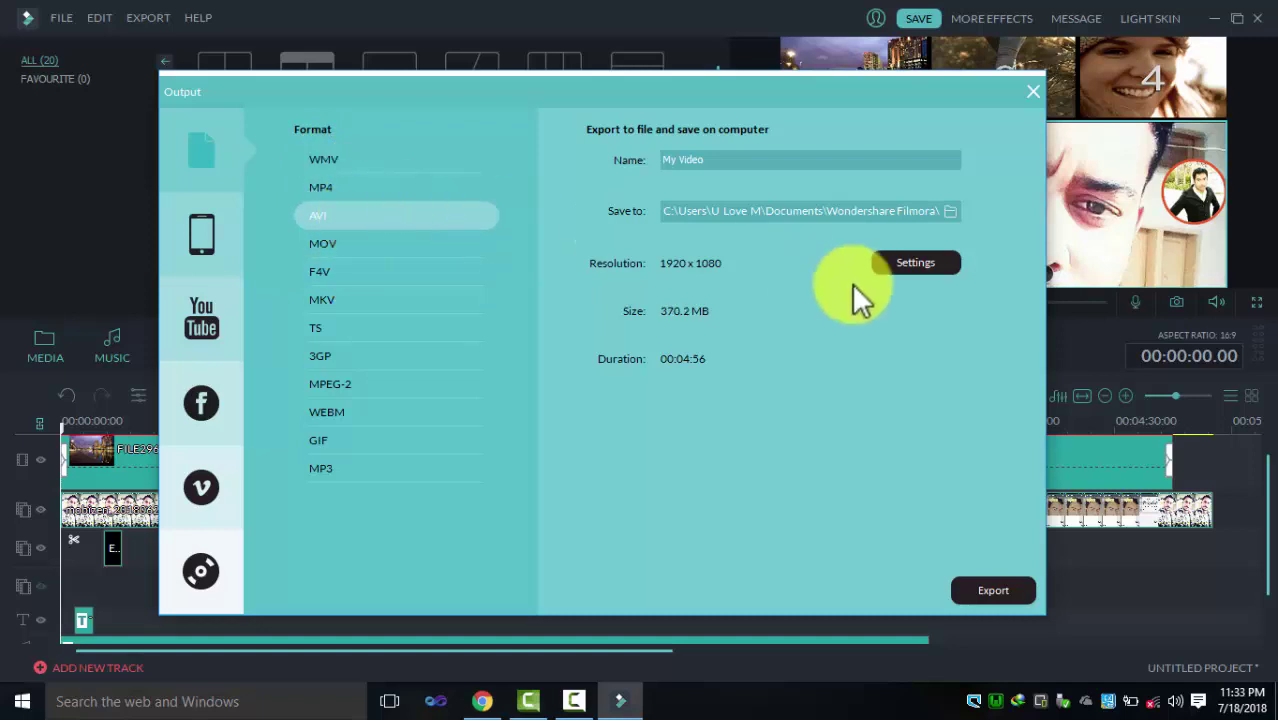
Set the AVI export quality to Best, look over the resolution choices, and name the output "my course video".
{"action": "left_click", "coordinate": [917, 262]}
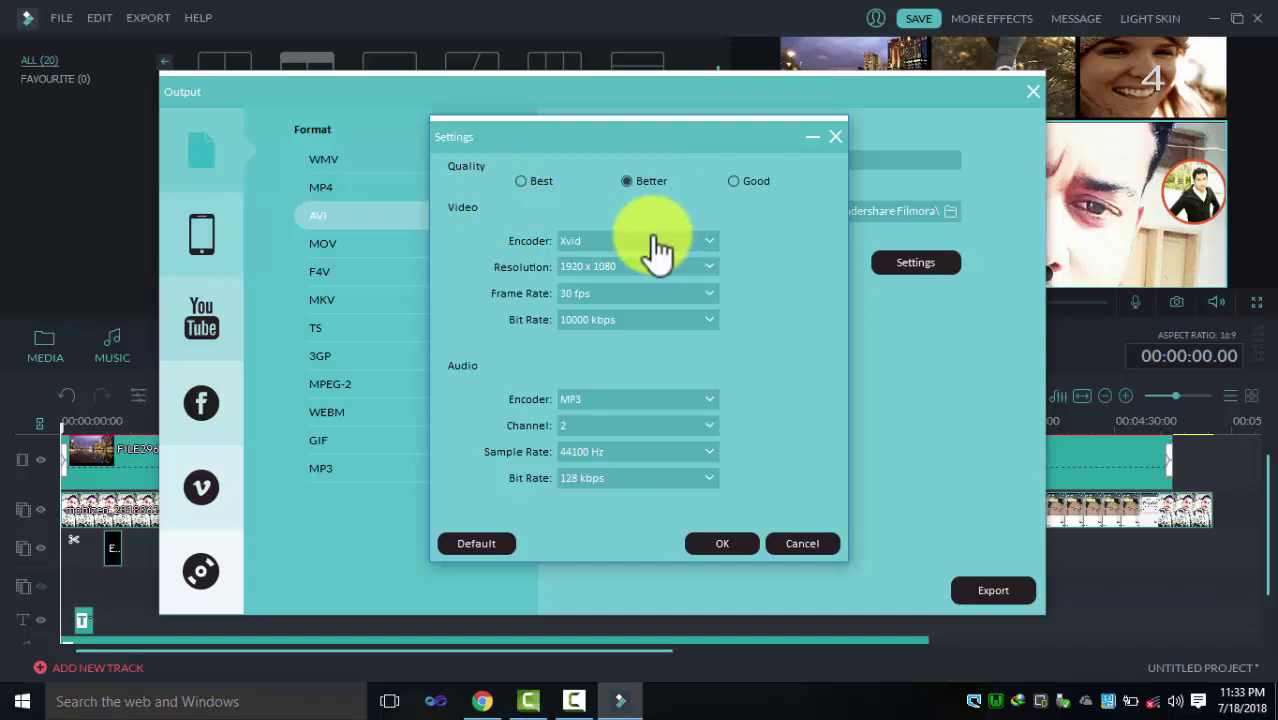
{"action": "left_click", "coordinate": [521, 181]}
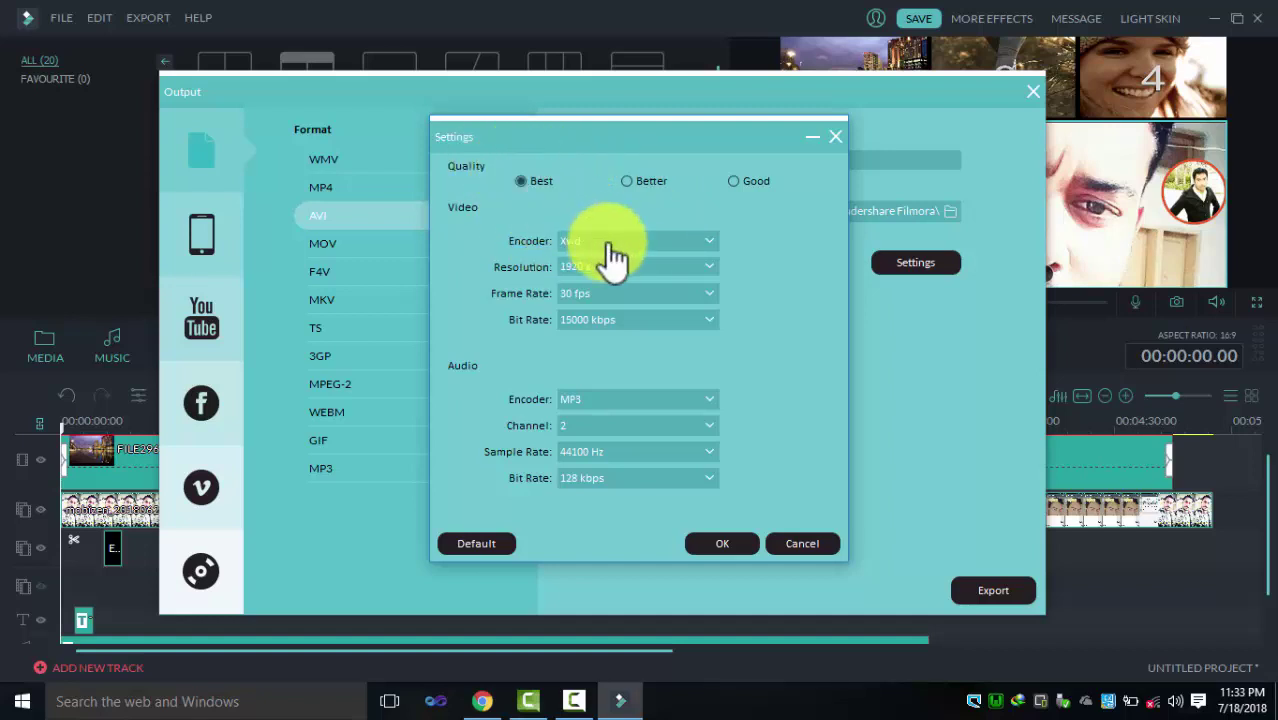
{"action": "left_click", "coordinate": [668, 267]}
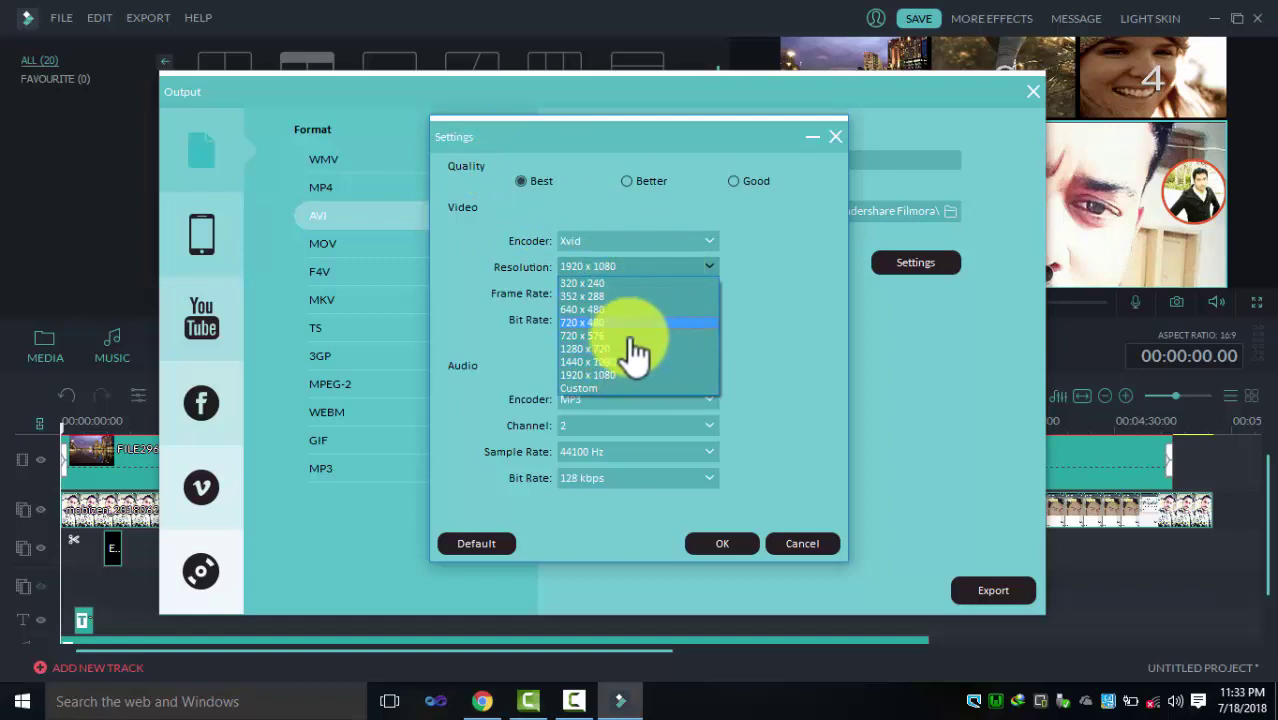
{"action": "left_click", "coordinate": [440, 282]}
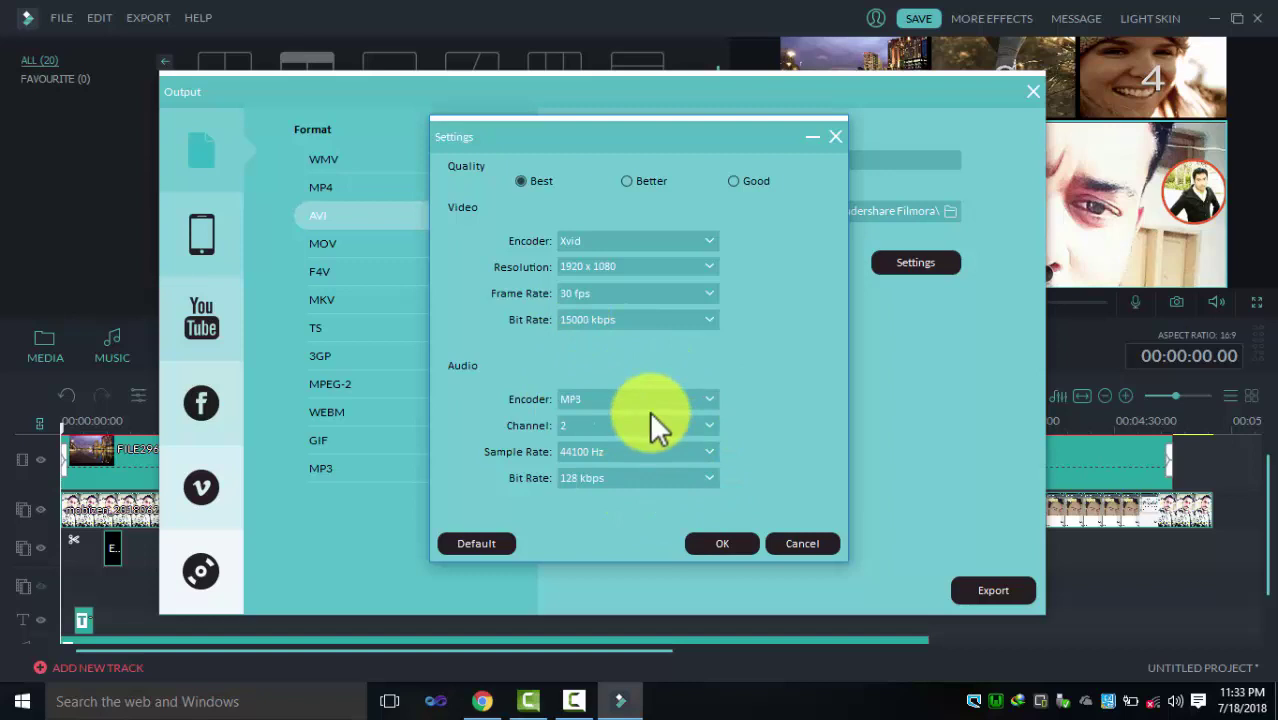
{"action": "left_click", "coordinate": [727, 545]}
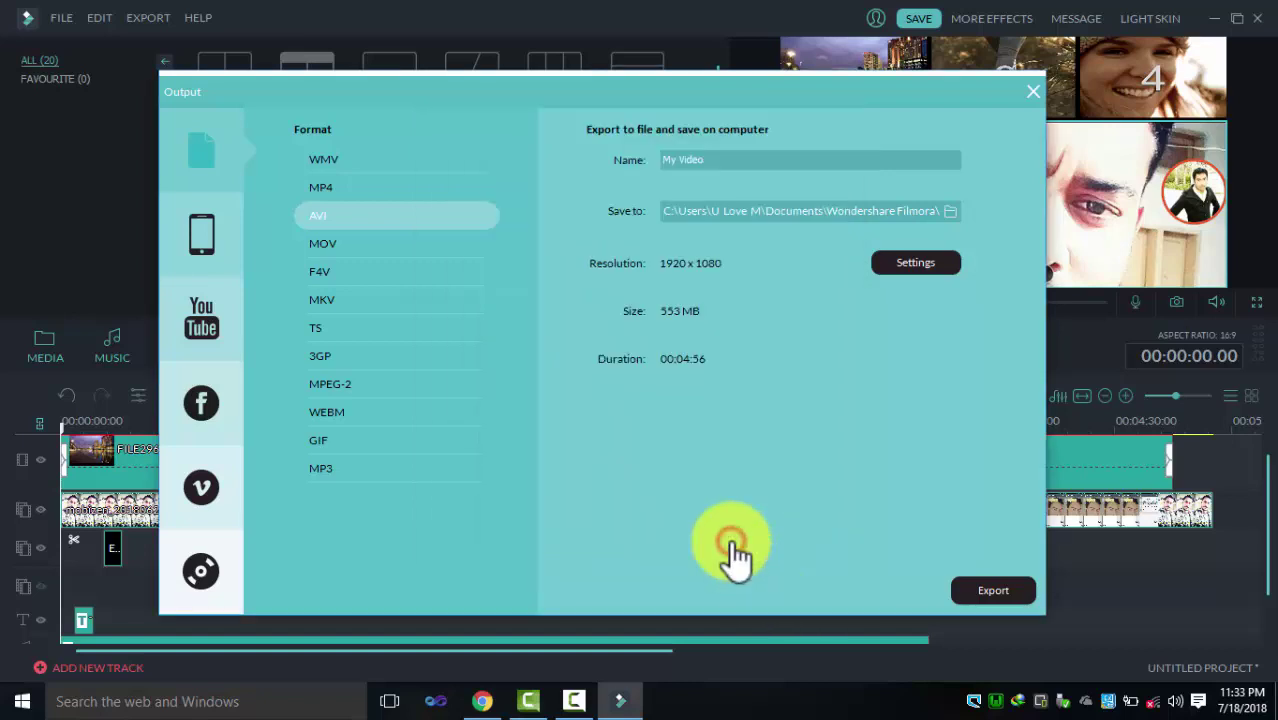
{"action": "left_click", "coordinate": [712, 163]}
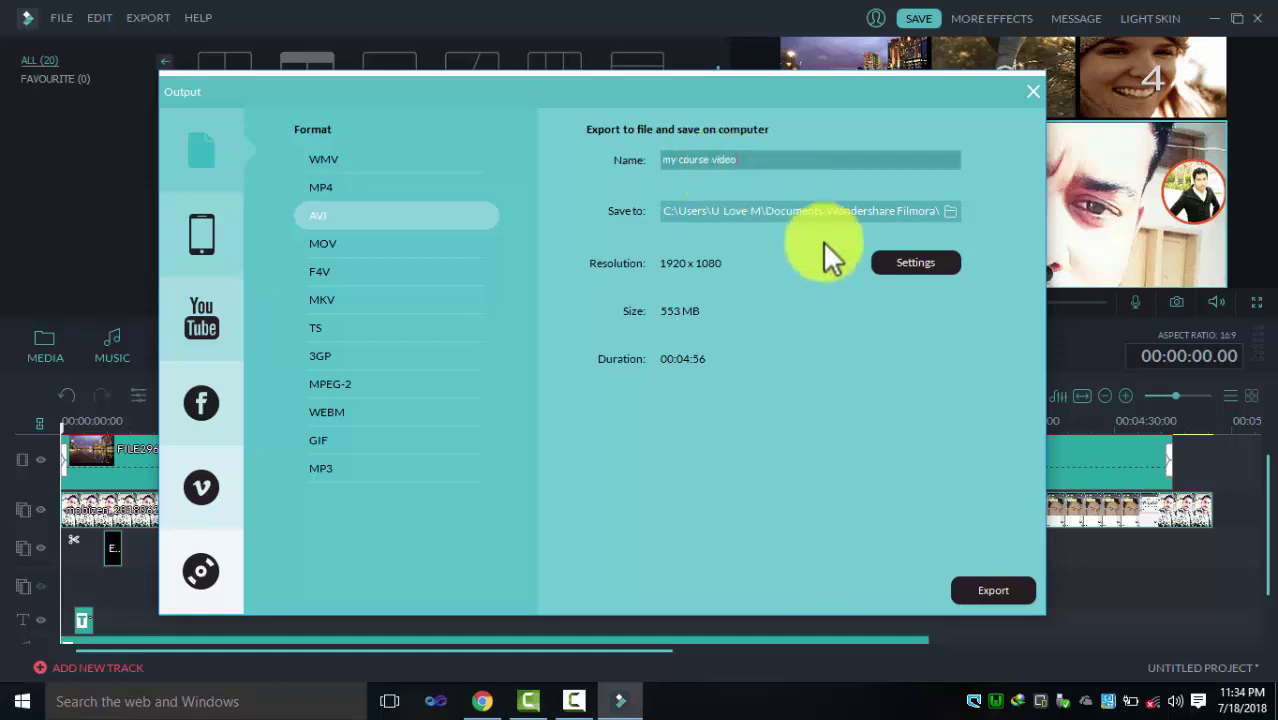
Set the Desktop as the save folder for the AVI output and start the export.
{"action": "left_click", "coordinate": [951, 214]}
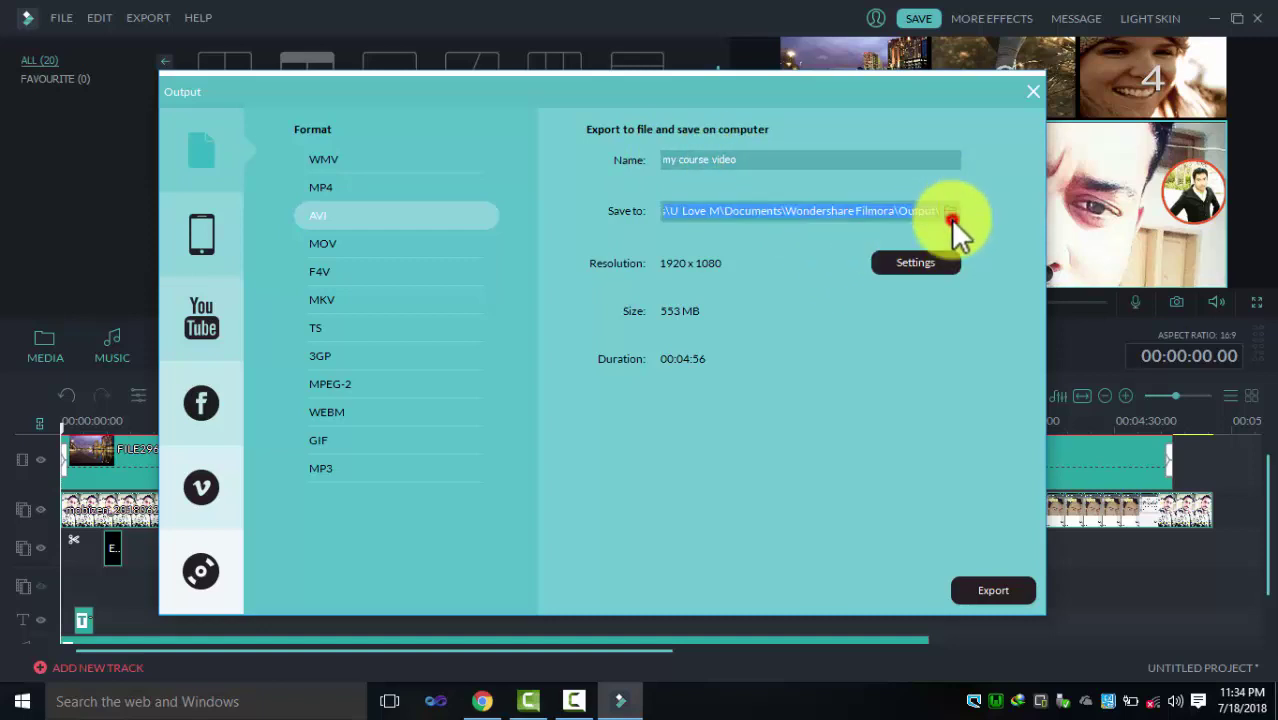
{"action": "left_click", "coordinate": [545, 281]}
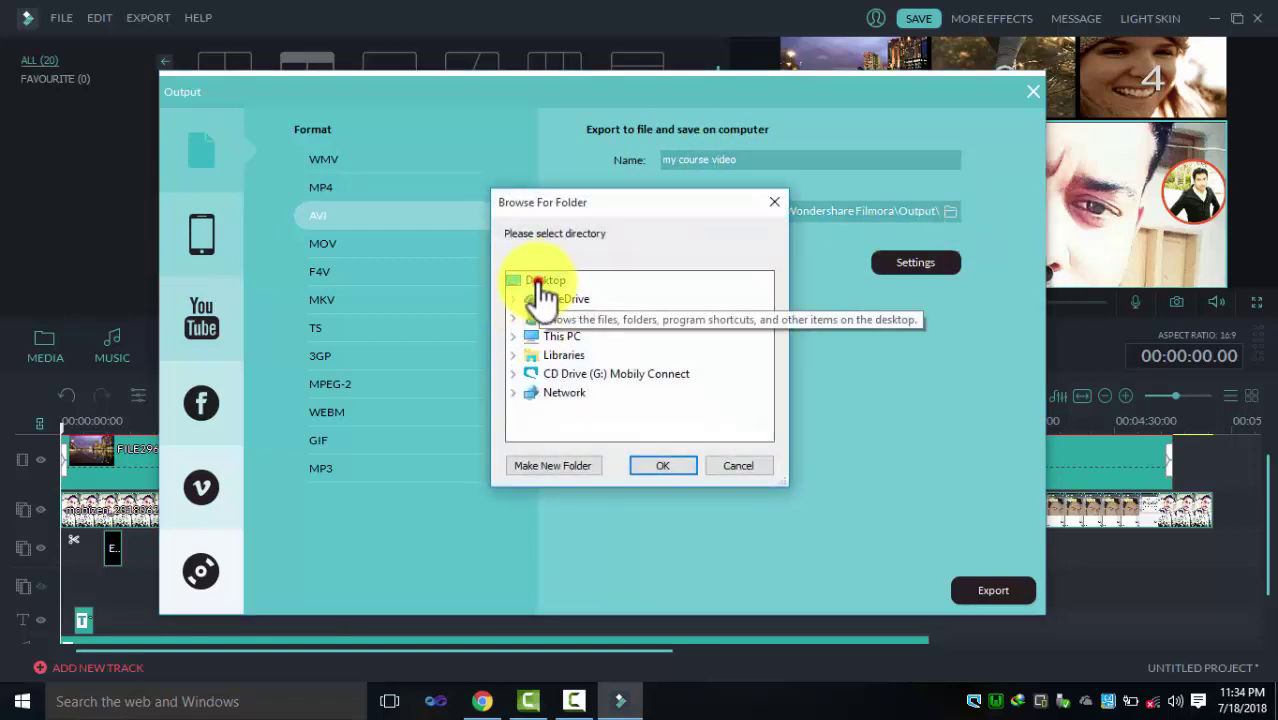
{"action": "left_click", "coordinate": [662, 466]}
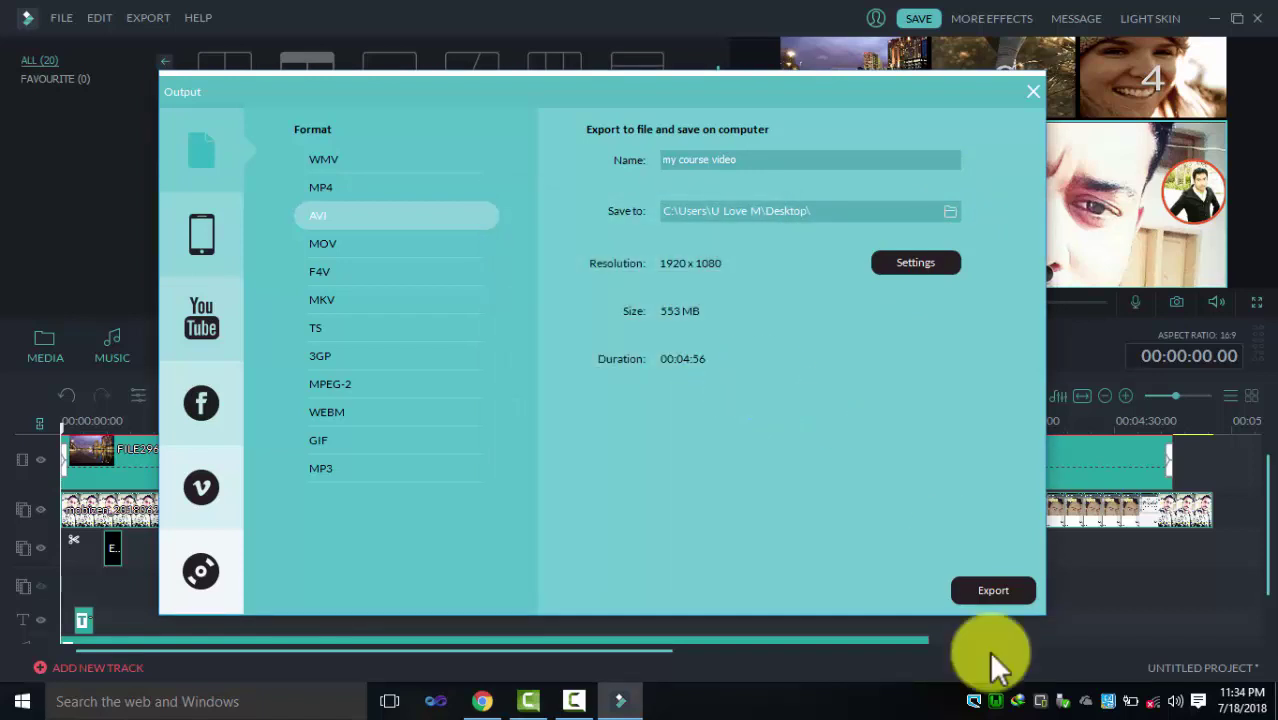
{"action": "left_click", "coordinate": [990, 581]}
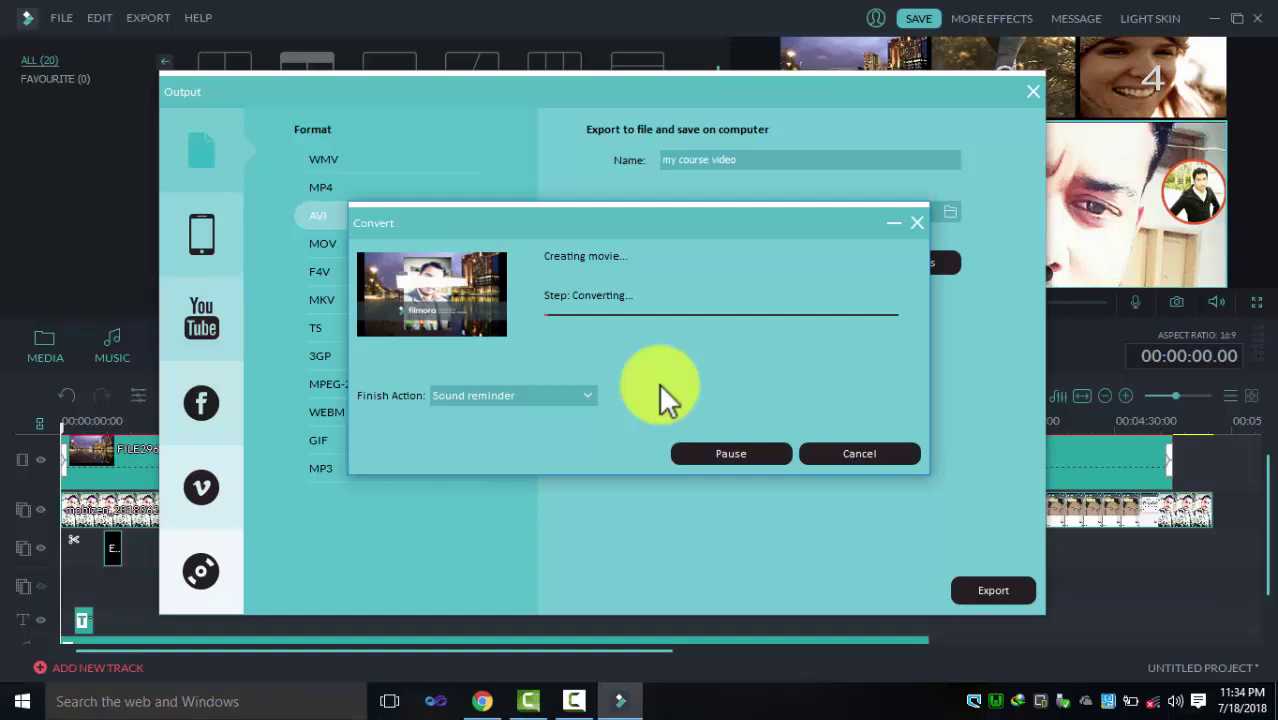
{"action": "left_click", "coordinate": [567, 703]}
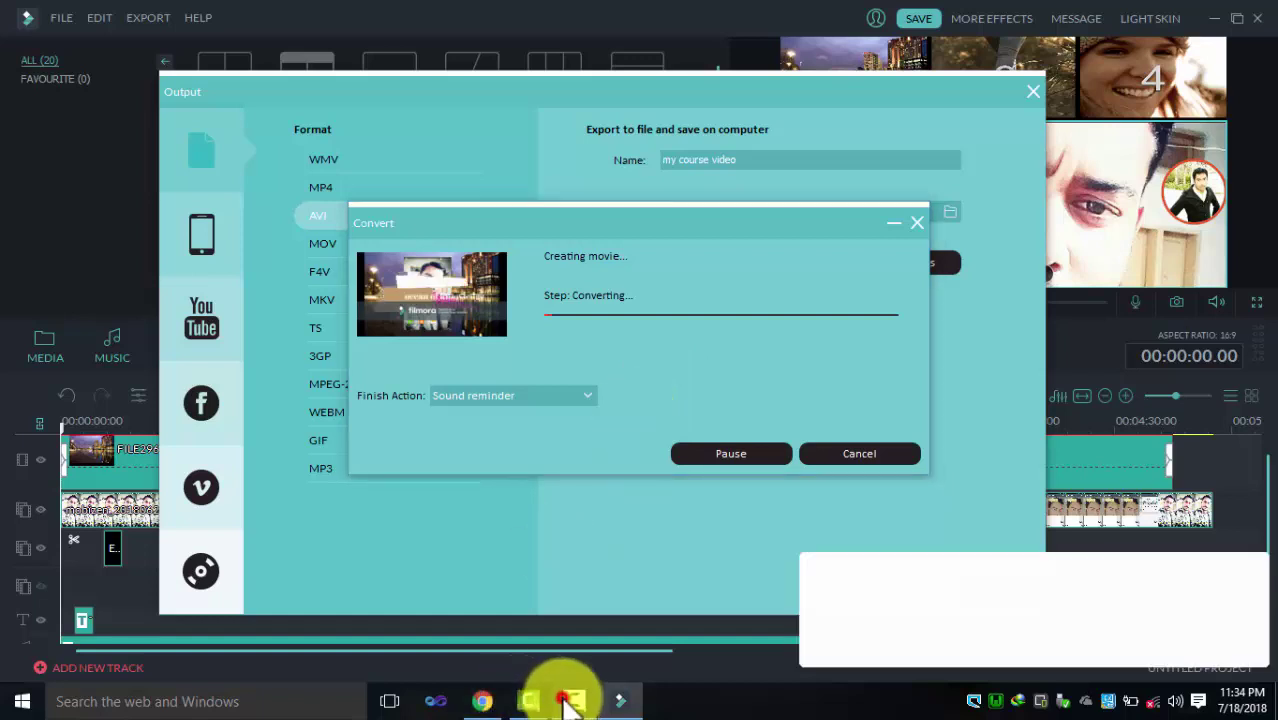
{"action": "left_click", "coordinate": [663, 364]}
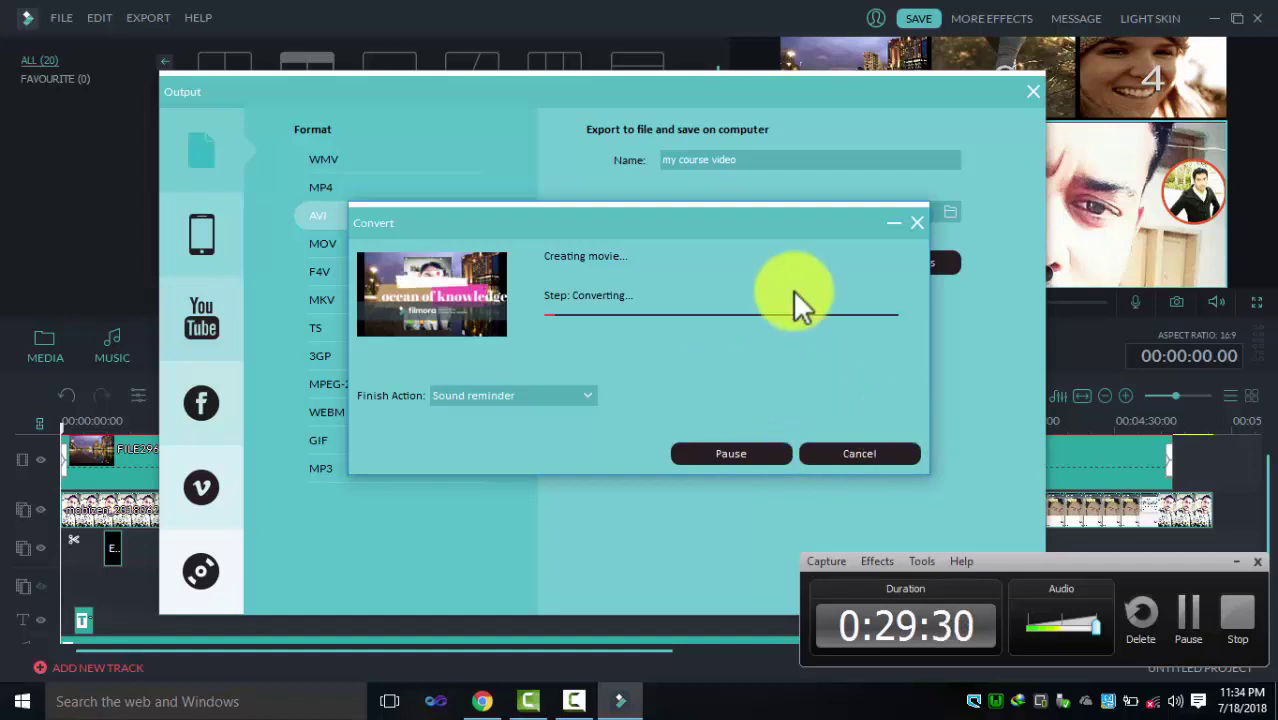
{"action": "left_click", "coordinate": [1237, 566]}
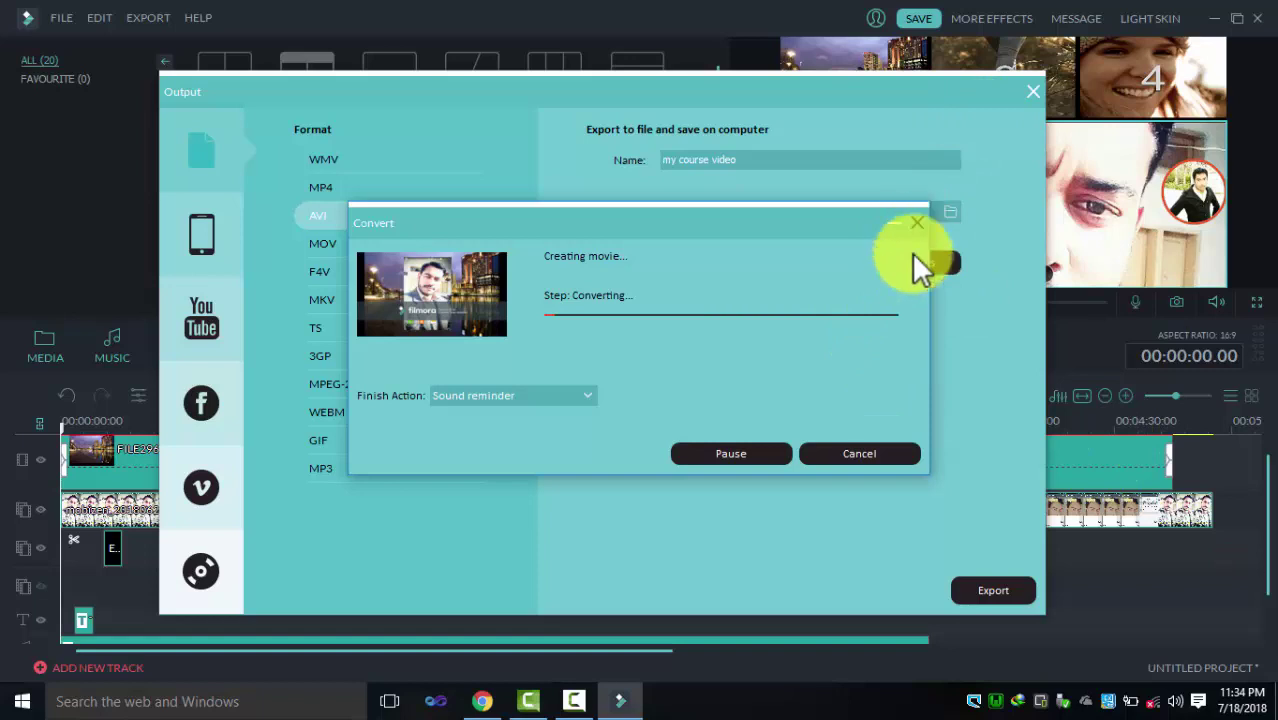
Abort the running AVI export, leave the output settings and close the video editor.
{"action": "left_click", "coordinate": [853, 453]}
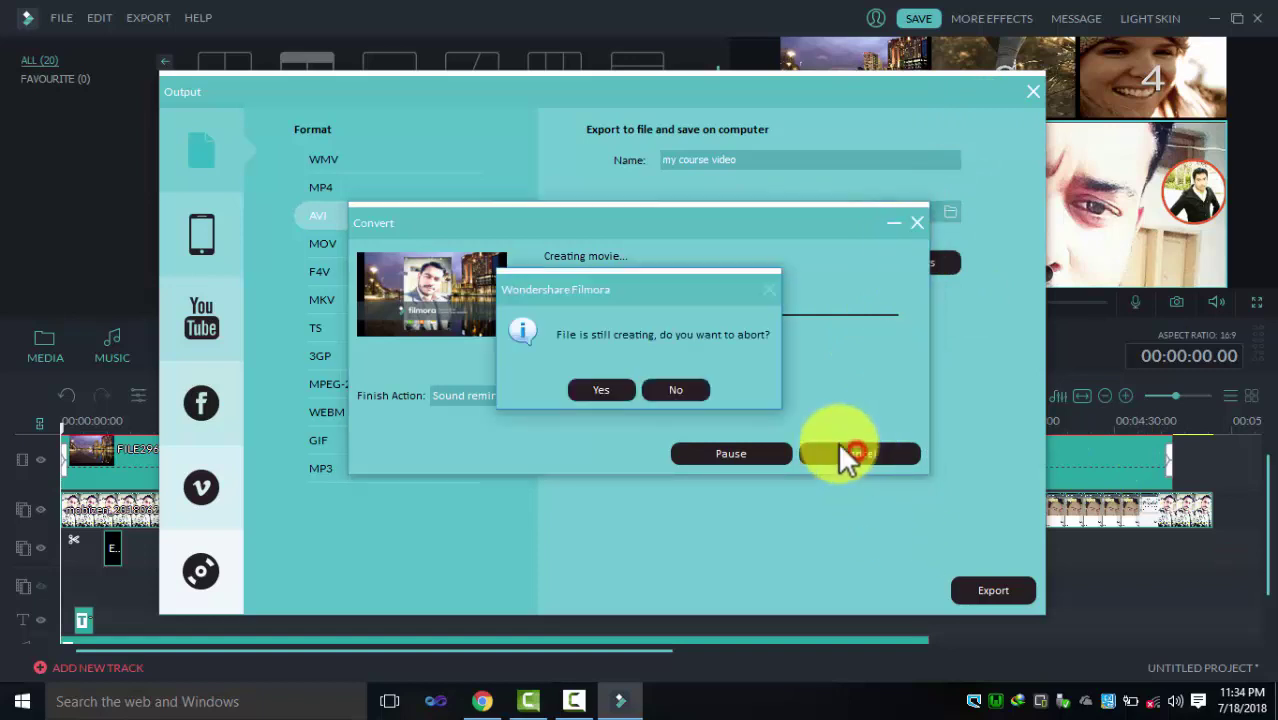
{"action": "left_click", "coordinate": [590, 388]}
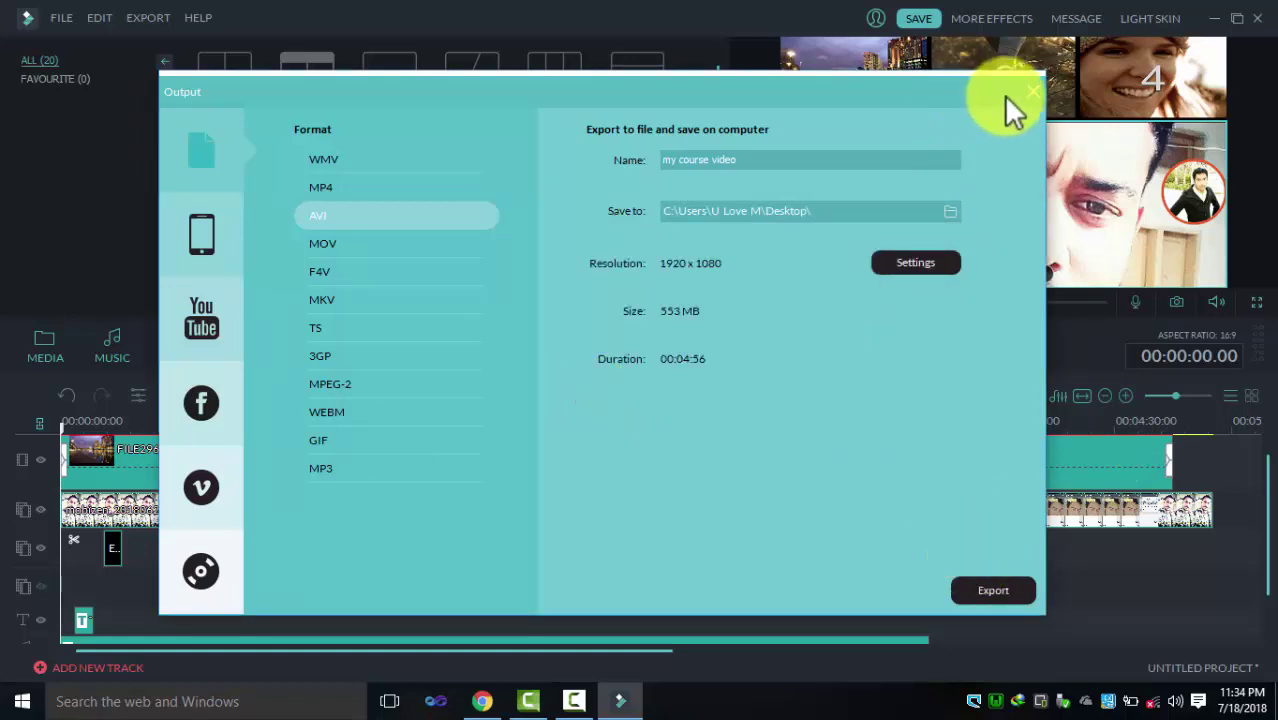
{"action": "left_click", "coordinate": [1033, 91]}
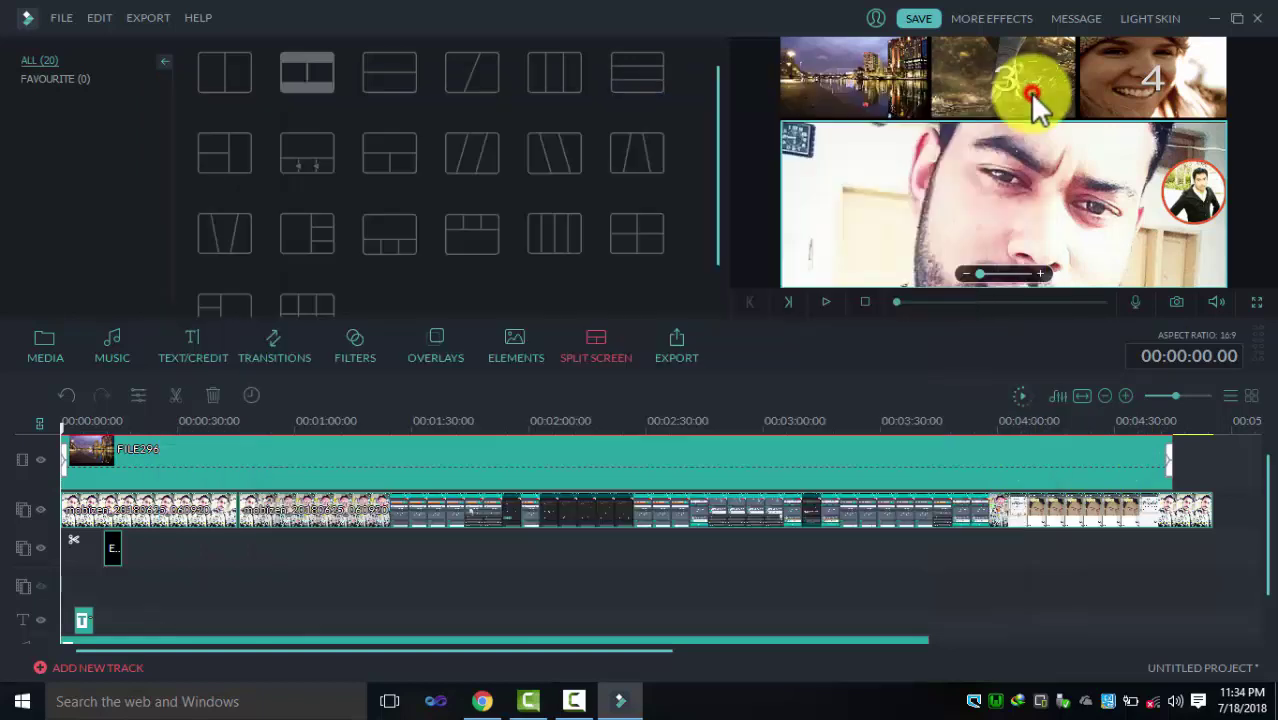
{"action": "left_click", "coordinate": [1257, 18]}
{"action": "left_click", "coordinate": [642, 393]}
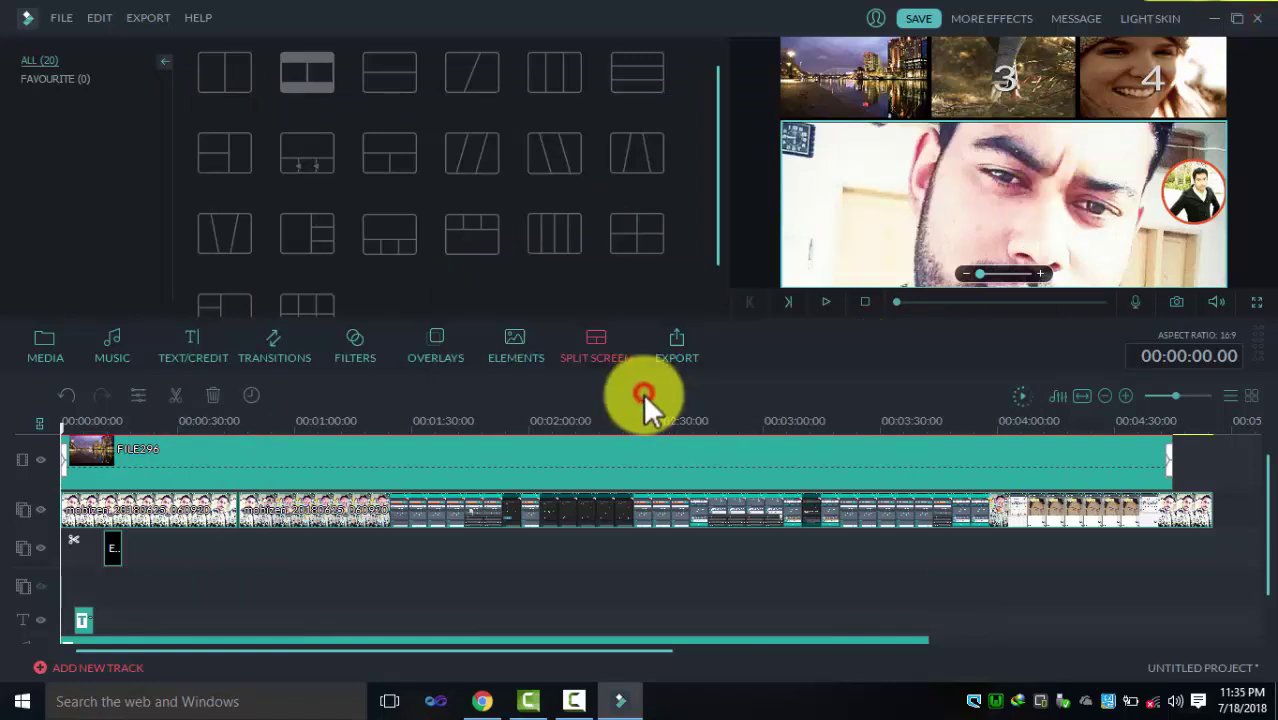
Switch to Chrome and show the Ocean of knowledge channel's playlists on YouTube.
{"action": "left_click", "coordinate": [485, 701]}
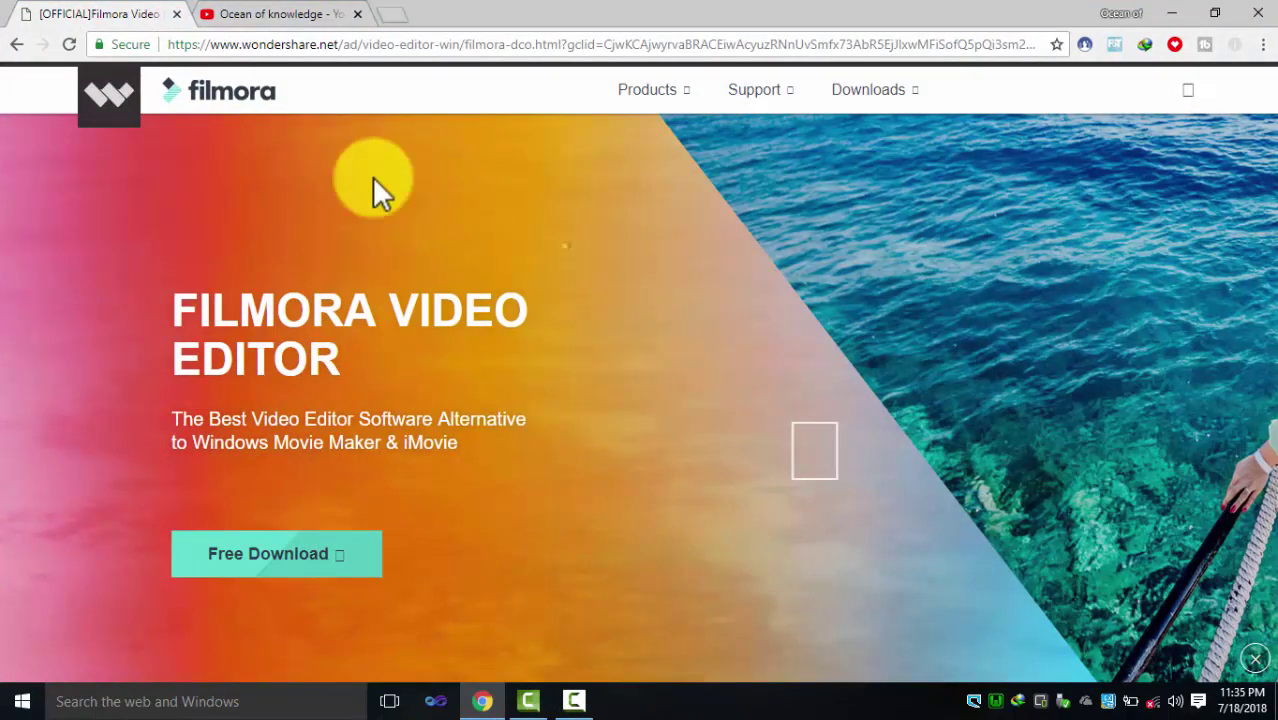
{"action": "left_click", "coordinate": [277, 14]}
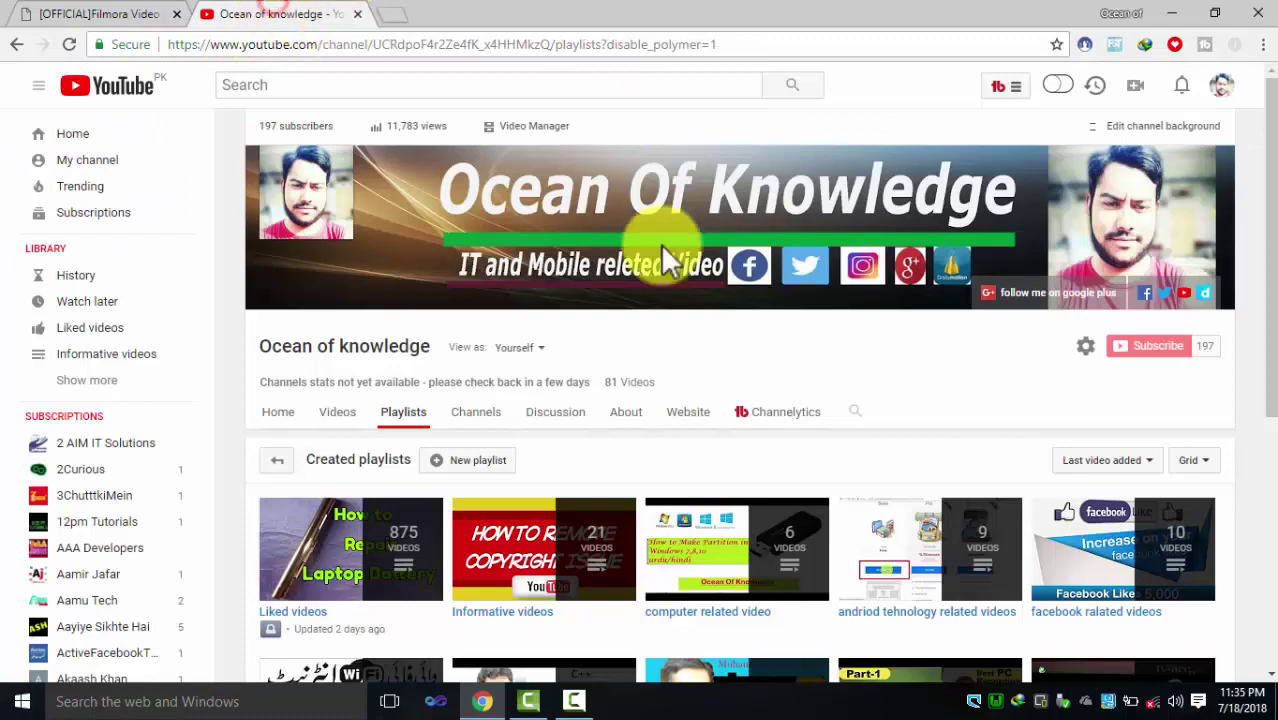